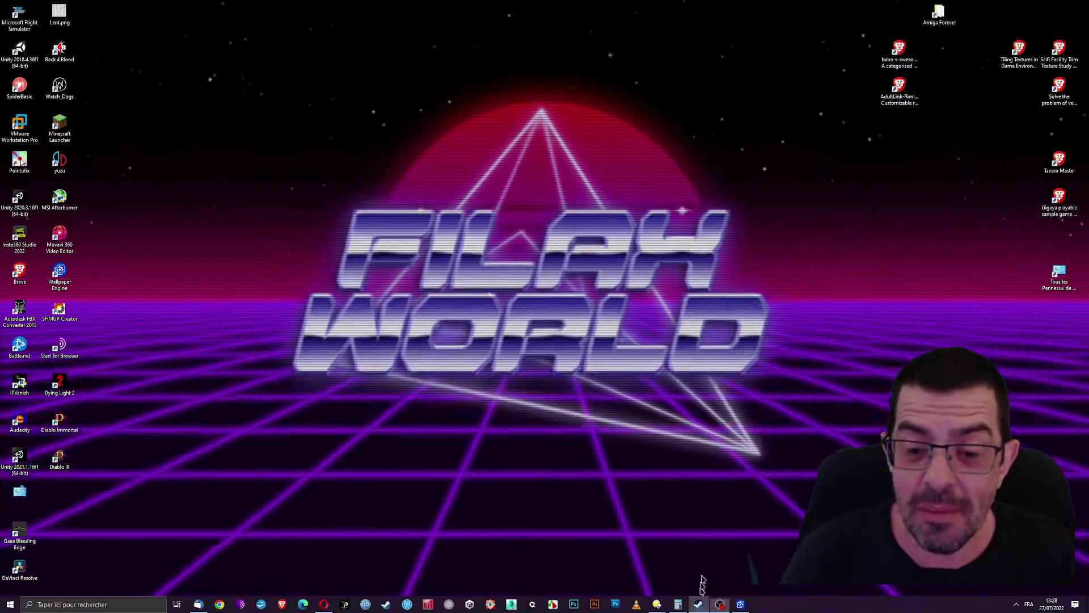
Switch to Steam and examine the Wallpaper Engine store page, including its purchase price.
click(699, 605)
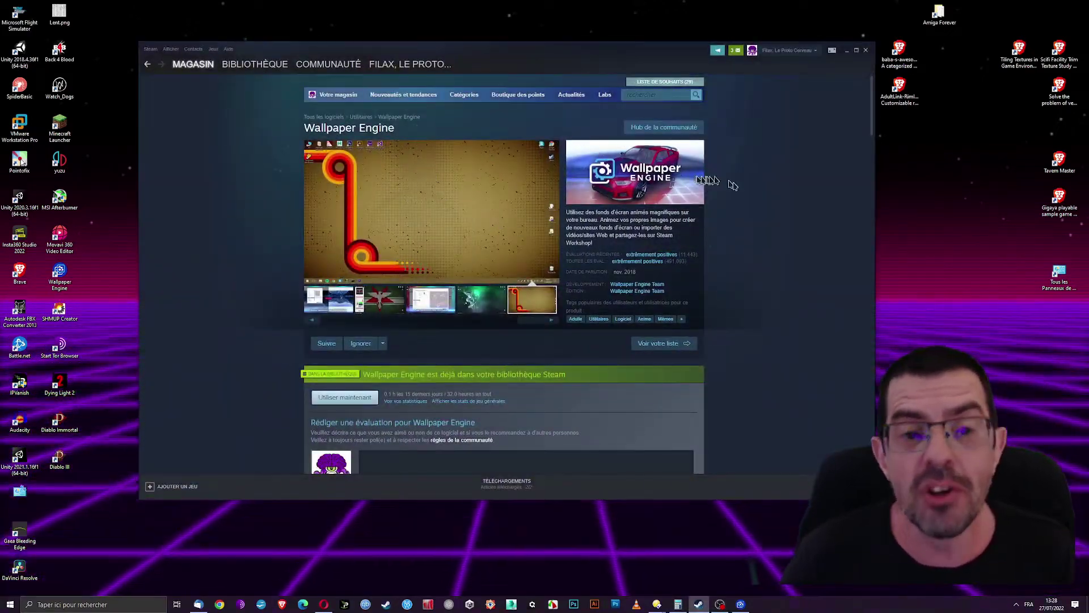
scroll(786, 324, down, 6)
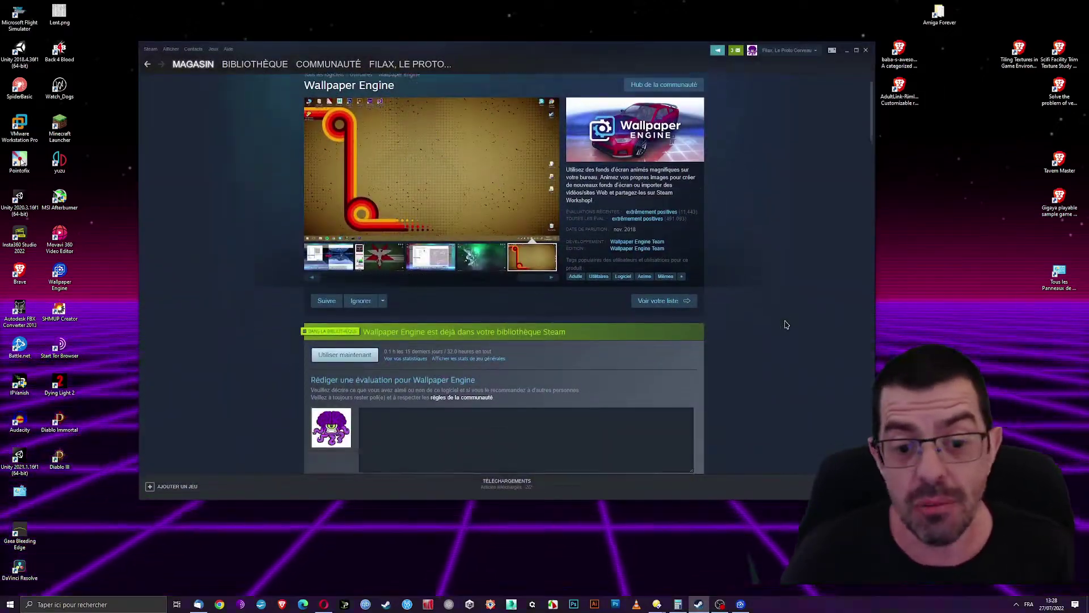
scroll(787, 325, down, 1)
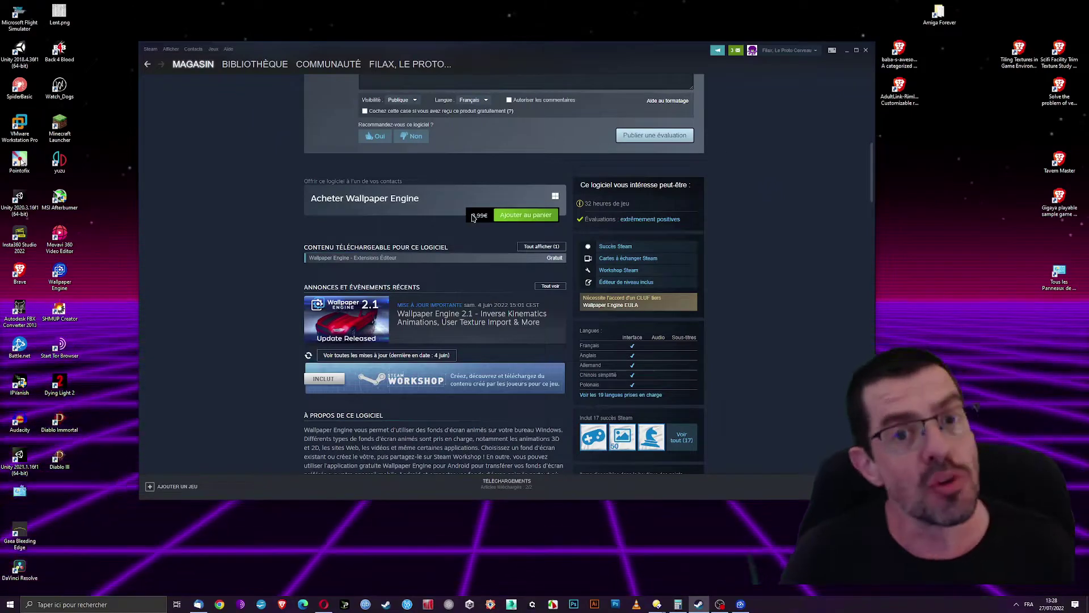
double_click(474, 216)
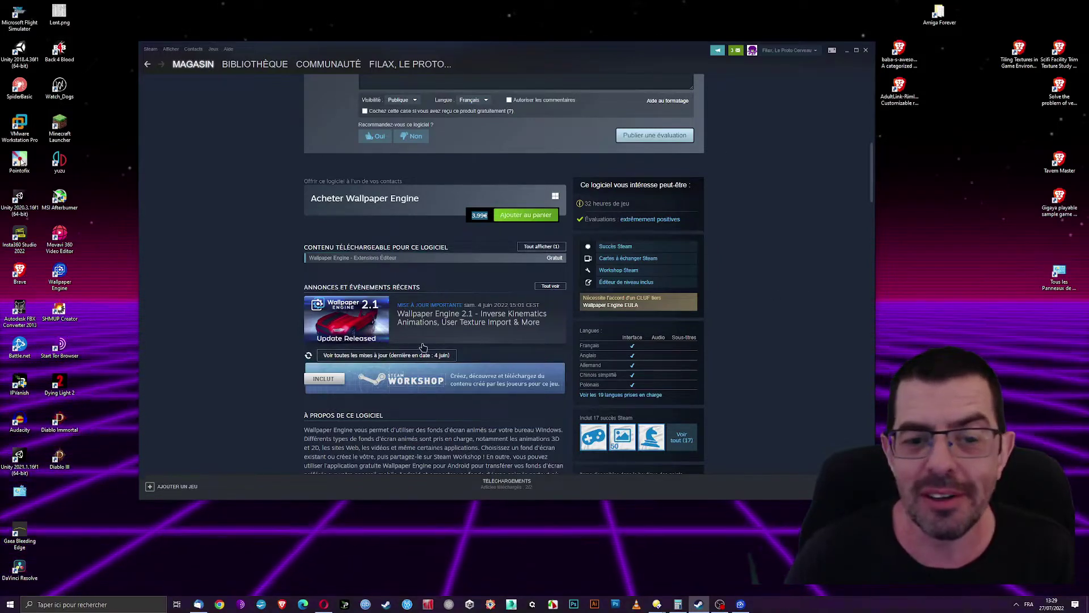
scroll(502, 346, up, 10)
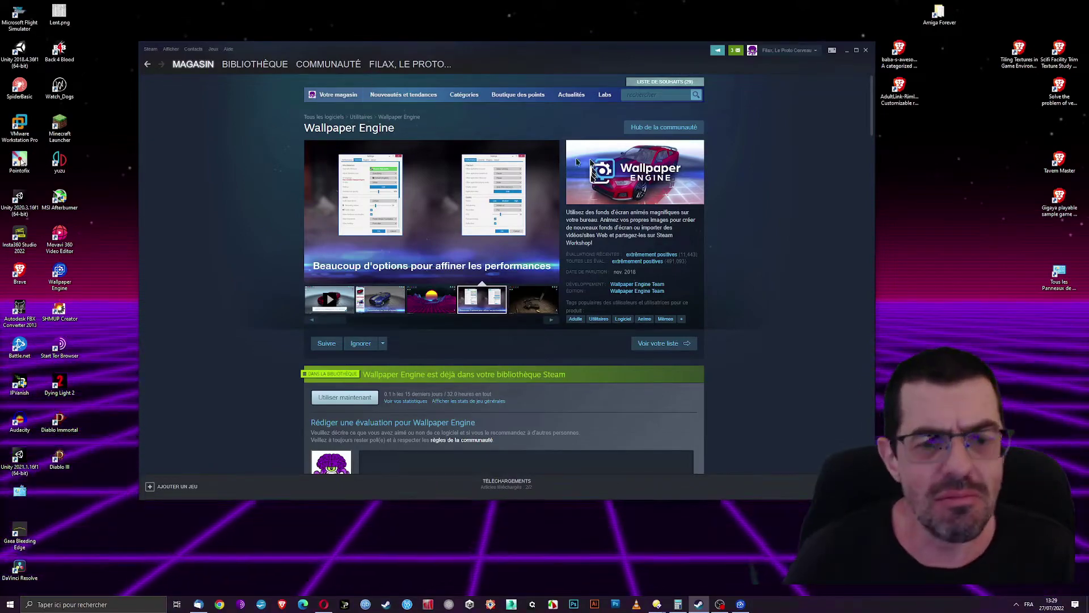
Examine the similar software offered on the store page, including Desktop Magic Engine and DeskScapes.
scroll(846, 286, down, 15)
scroll(846, 285, down, 5)
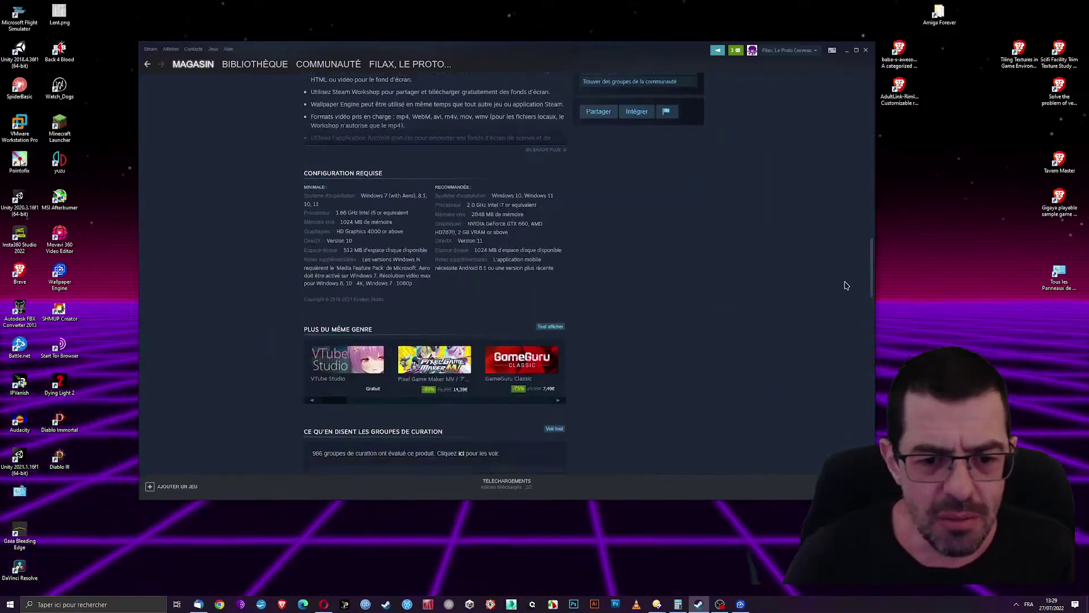
drag(332, 333, 445, 337)
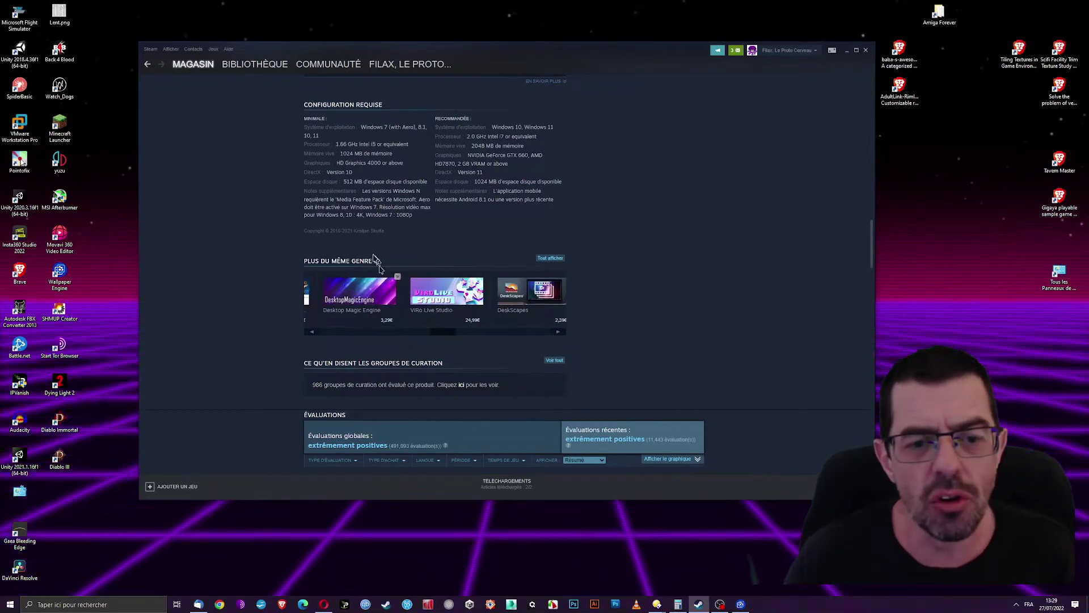
mouse_move(338, 304)
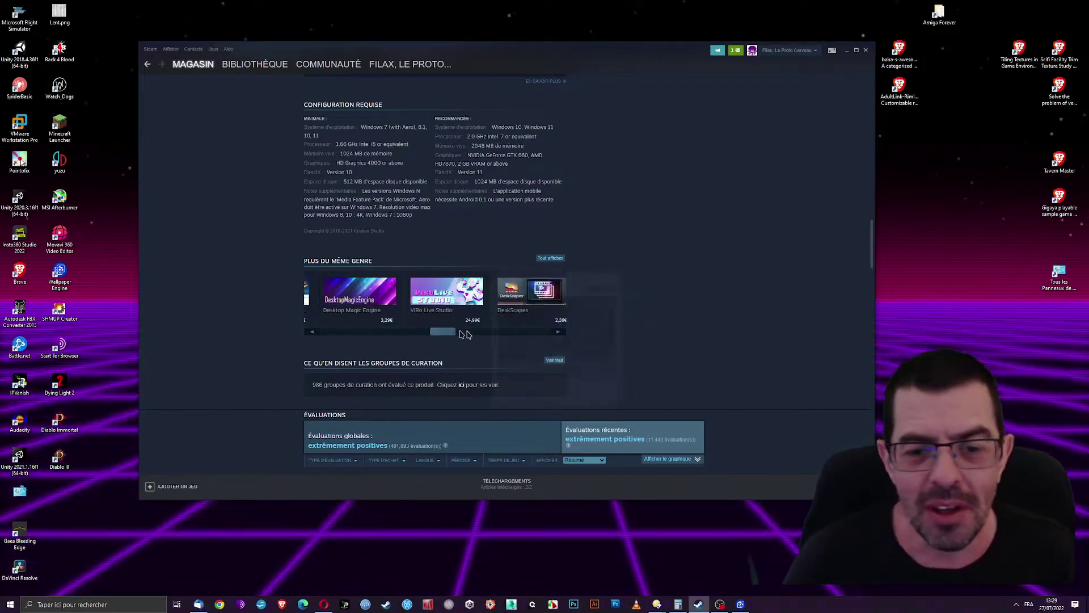
mouse_move(527, 288)
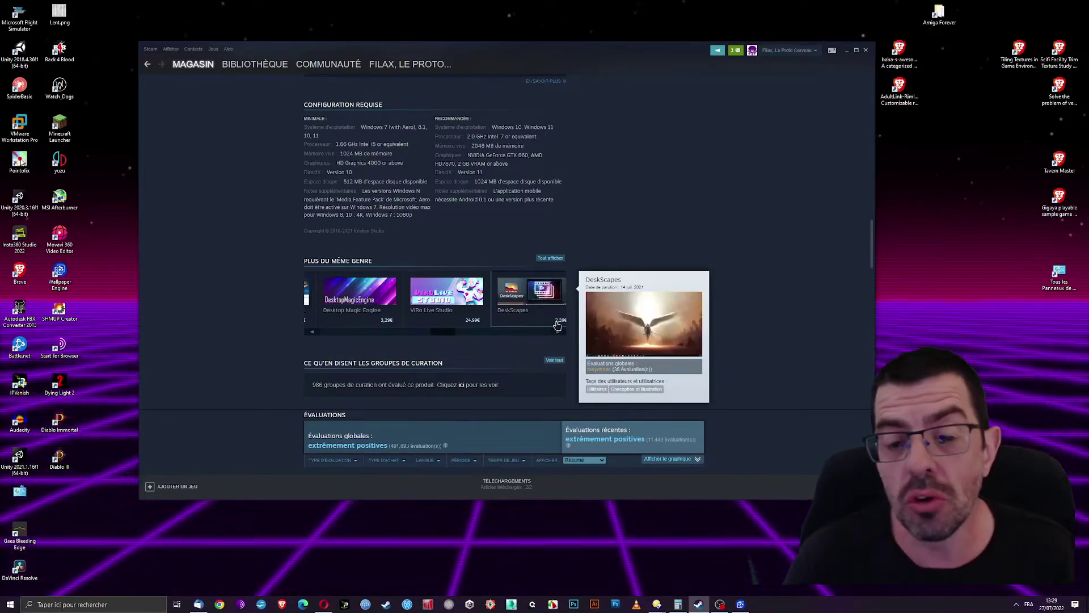
drag(442, 338, 499, 340)
View several preview images in the Wallpaper Engine store gallery and minimize the Steam window.
scroll(737, 289, up, 10)
scroll(699, 304, up, 10)
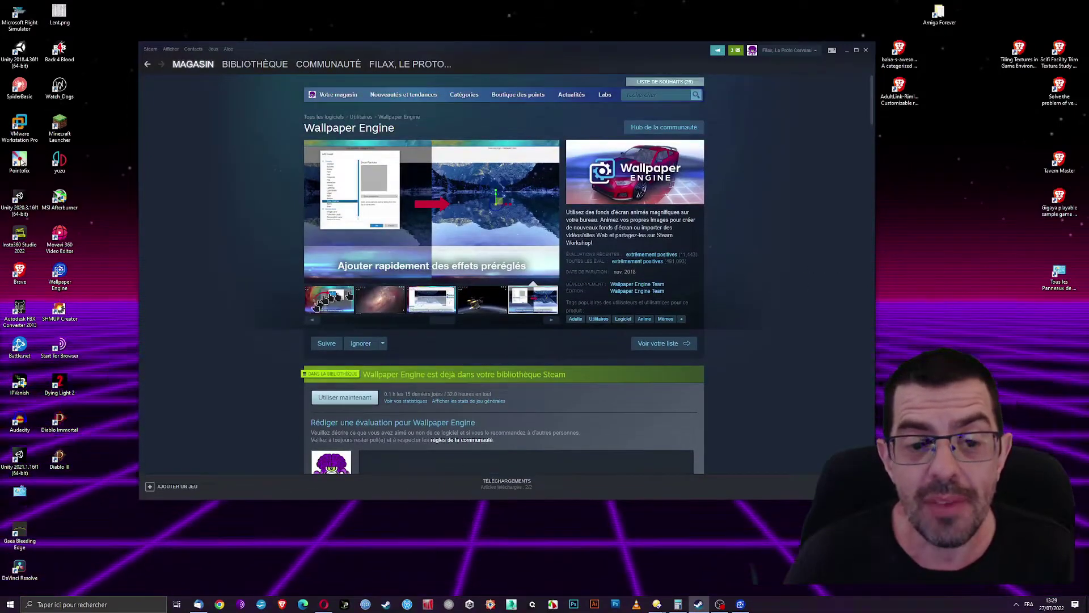
click(336, 321)
click(367, 306)
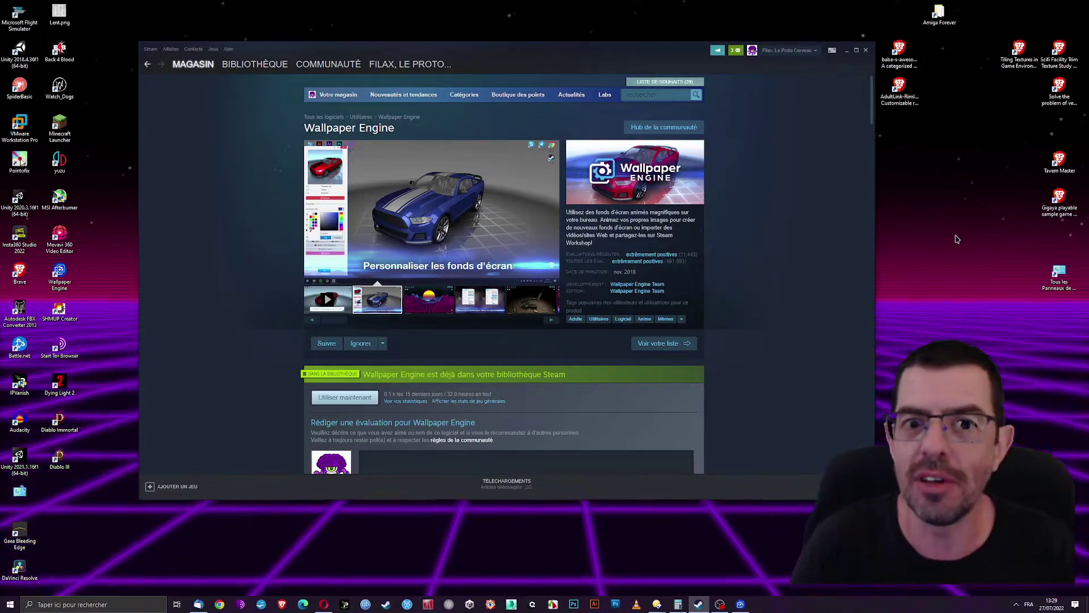
click(431, 293)
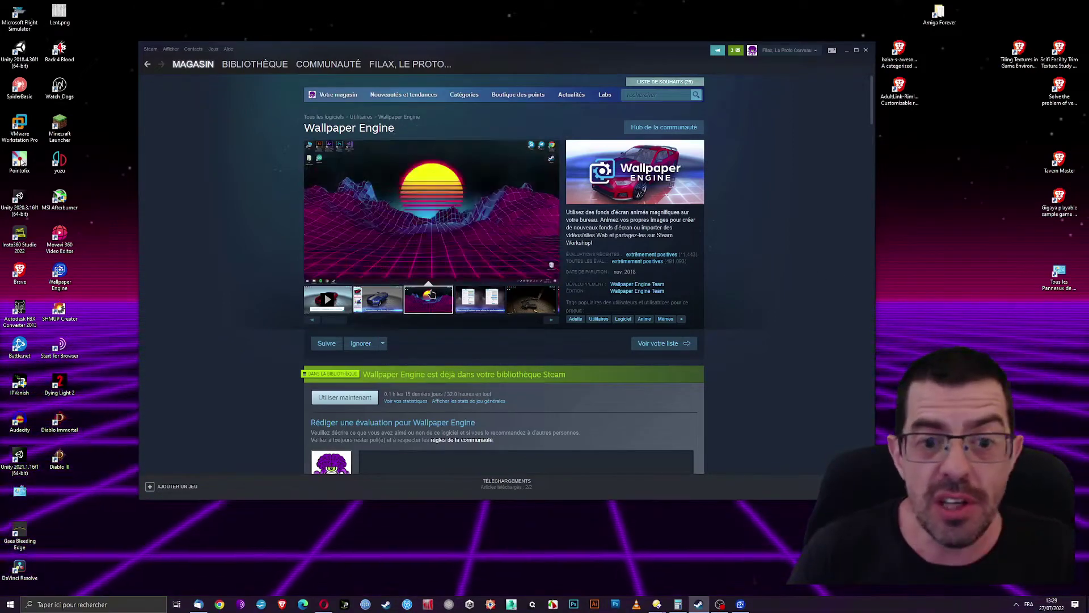
click(480, 312)
click(539, 312)
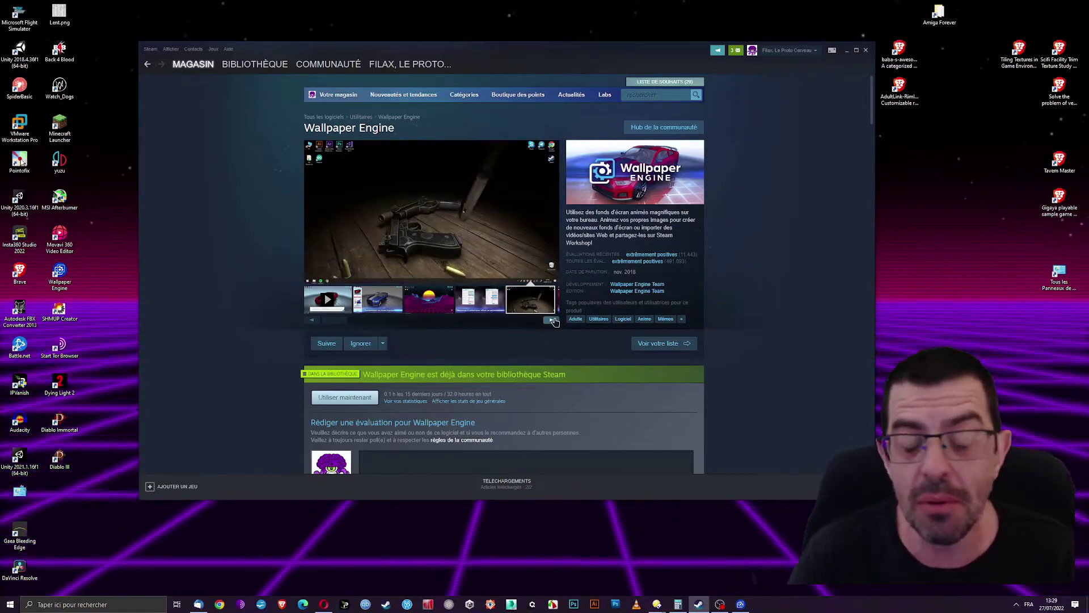
mouse_move(616, 57)
mouse_down()
mouse_move(758, 568)
mouse_move(609, 509)
mouse_move(562, 505)
mouse_move(613, 143)
mouse_move(604, 64)
mouse_up()
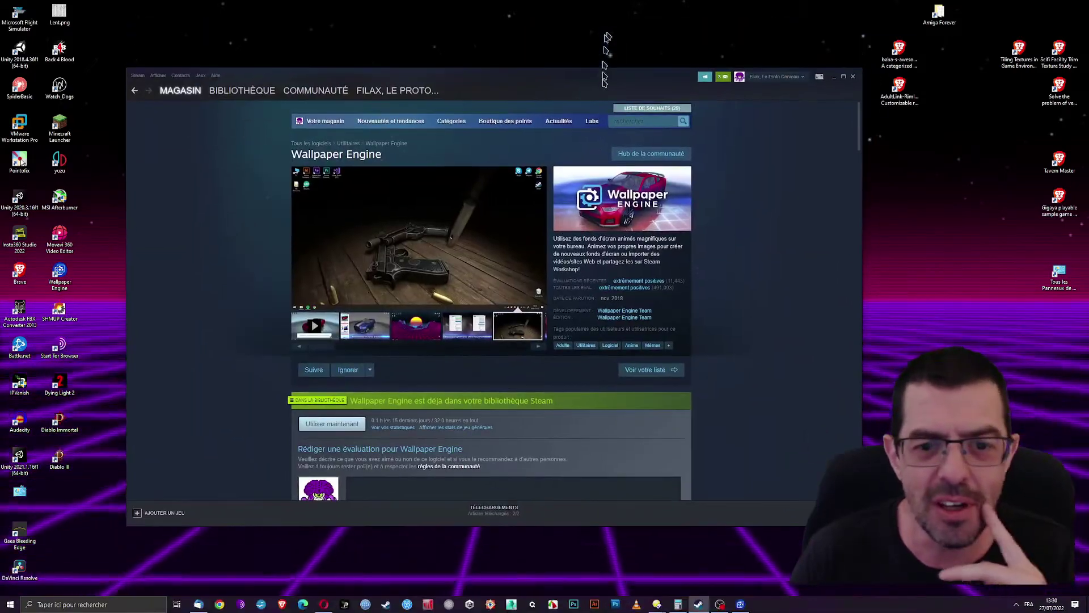
click(534, 346)
click(535, 347)
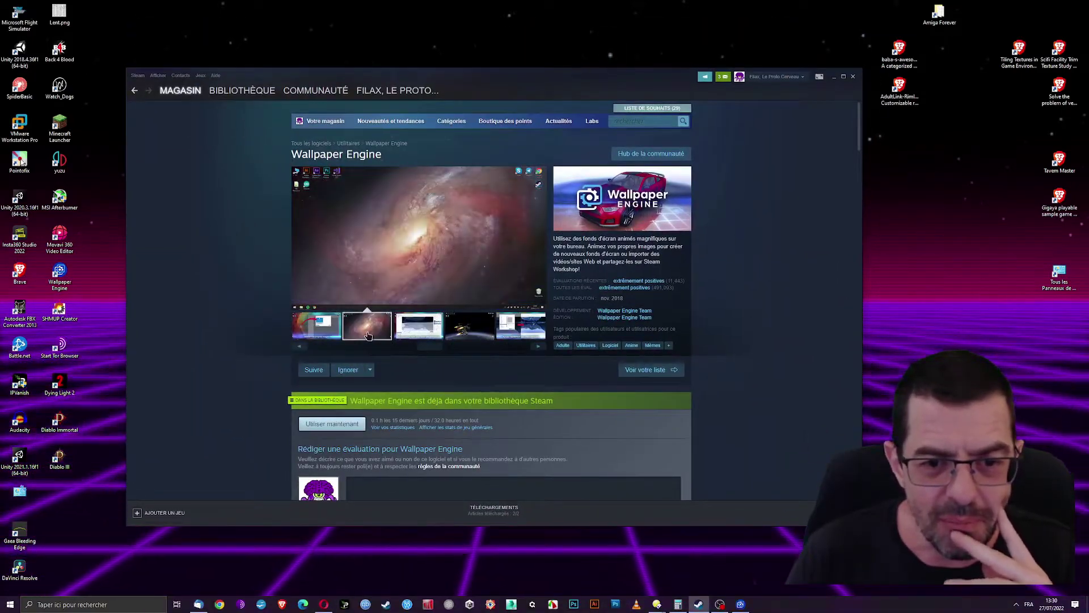
mouse_move(524, 76)
mouse_down()
mouse_move(671, 46)
mouse_move(529, 62)
mouse_up()
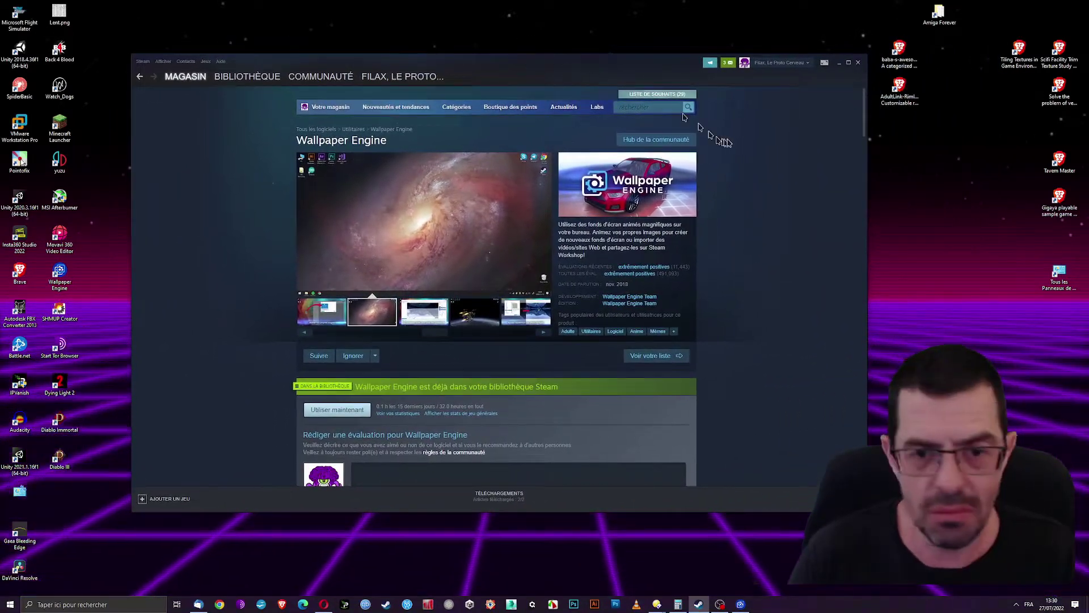
click(840, 62)
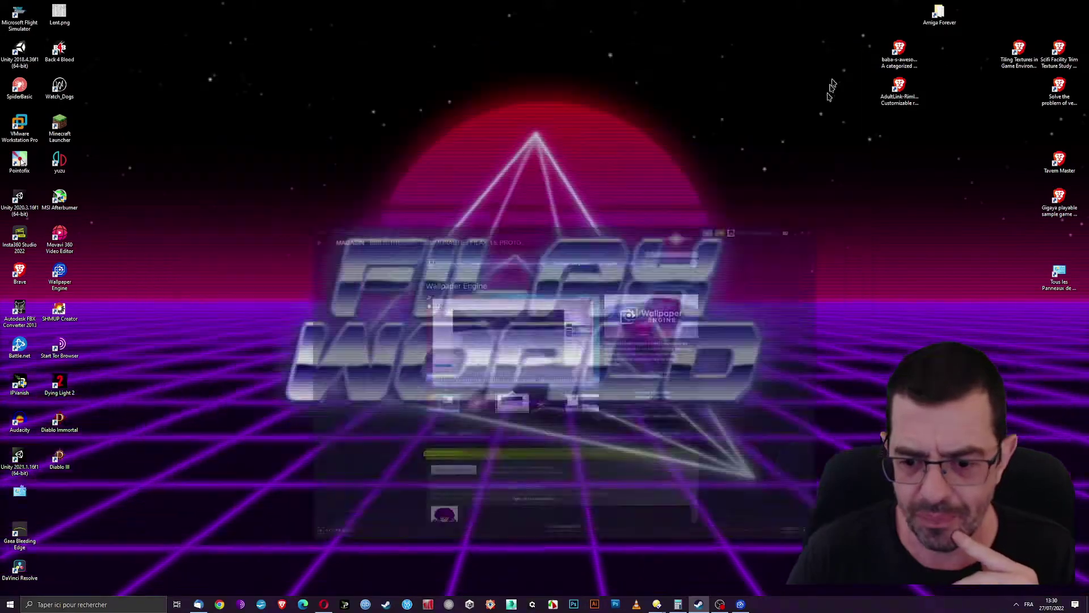
Switch to Wallpaper Engine, move its window toward the screen centre and look through the installed wallpapers.
click(740, 604)
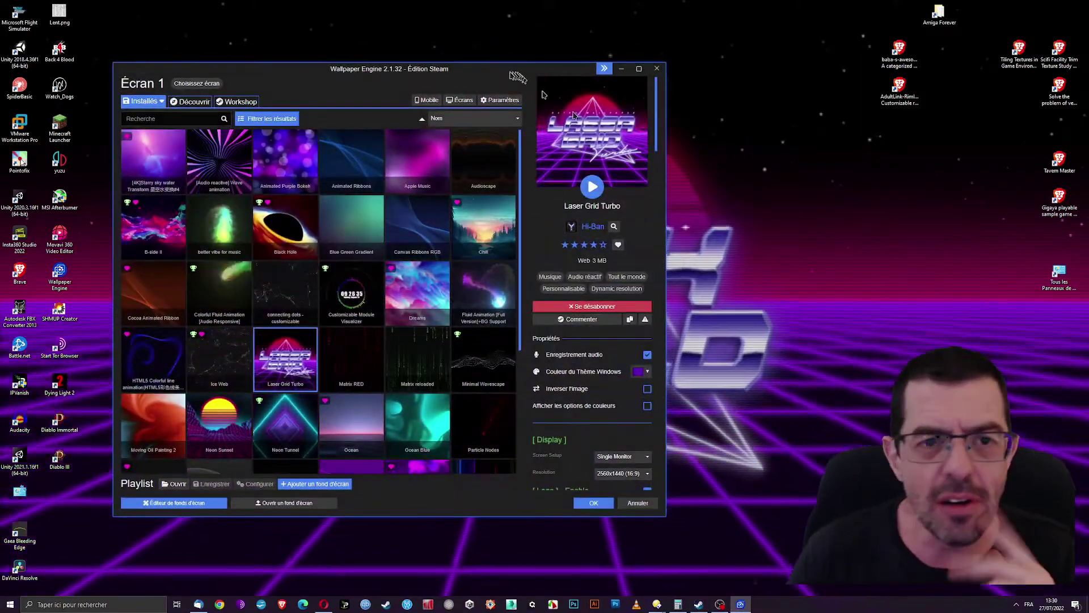
drag(474, 70, 597, 60)
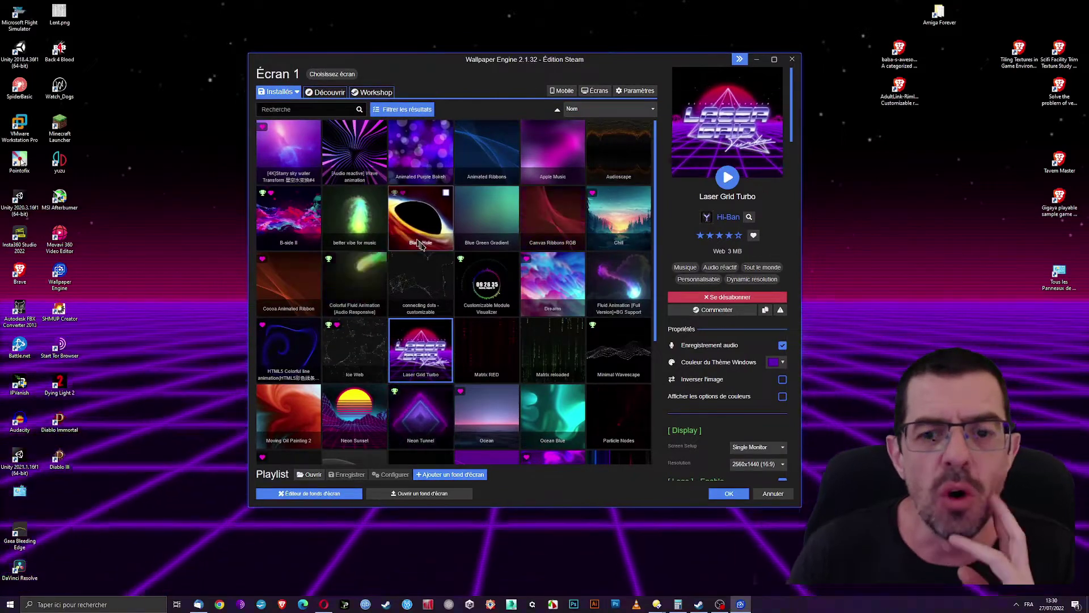
scroll(422, 247, down, 3)
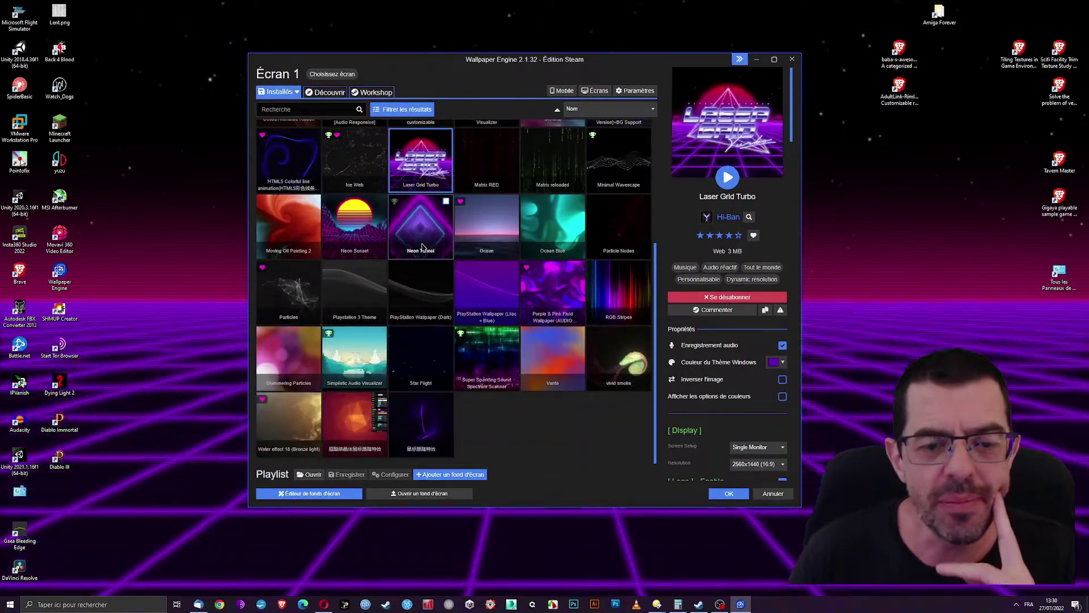
scroll(422, 247, up, 3)
Browse the discovery page's wallpaper categories, from the newly approved ones down to Vaporwave.
click(333, 94)
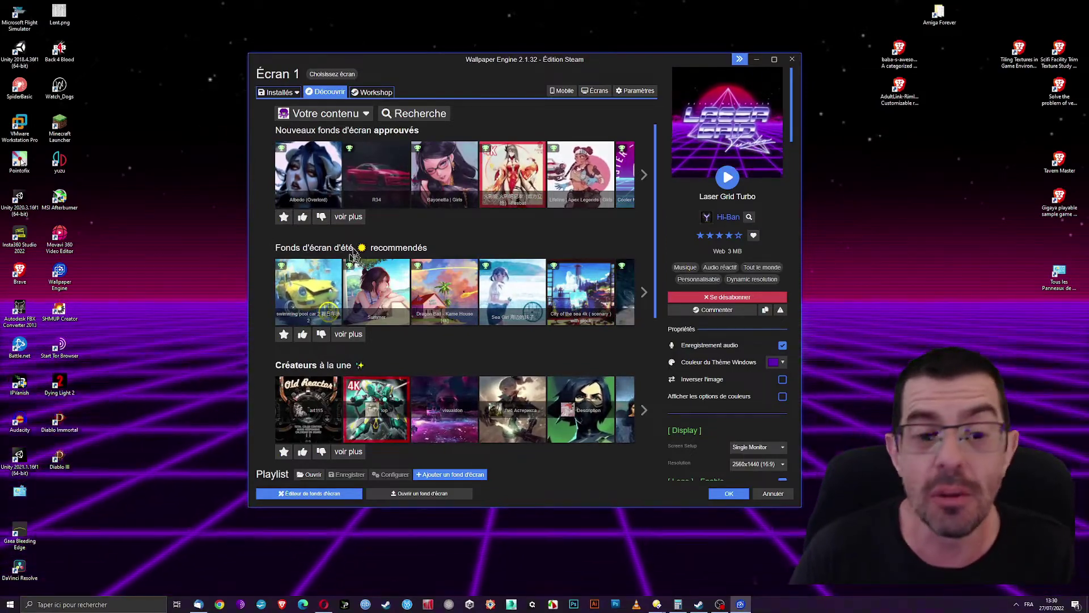
scroll(363, 241, down, 3)
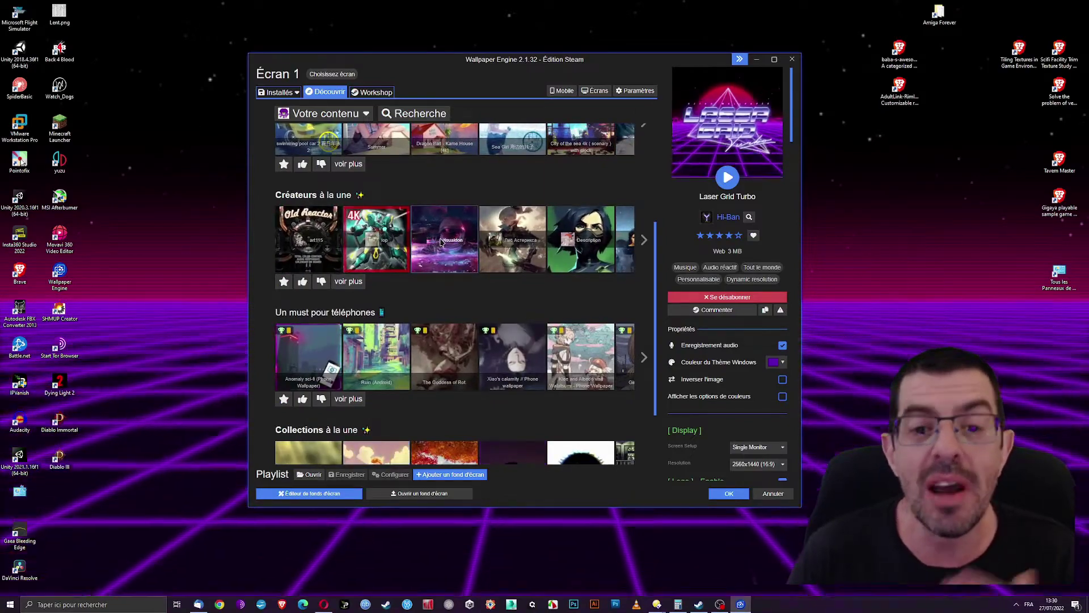
scroll(493, 241, down, 3)
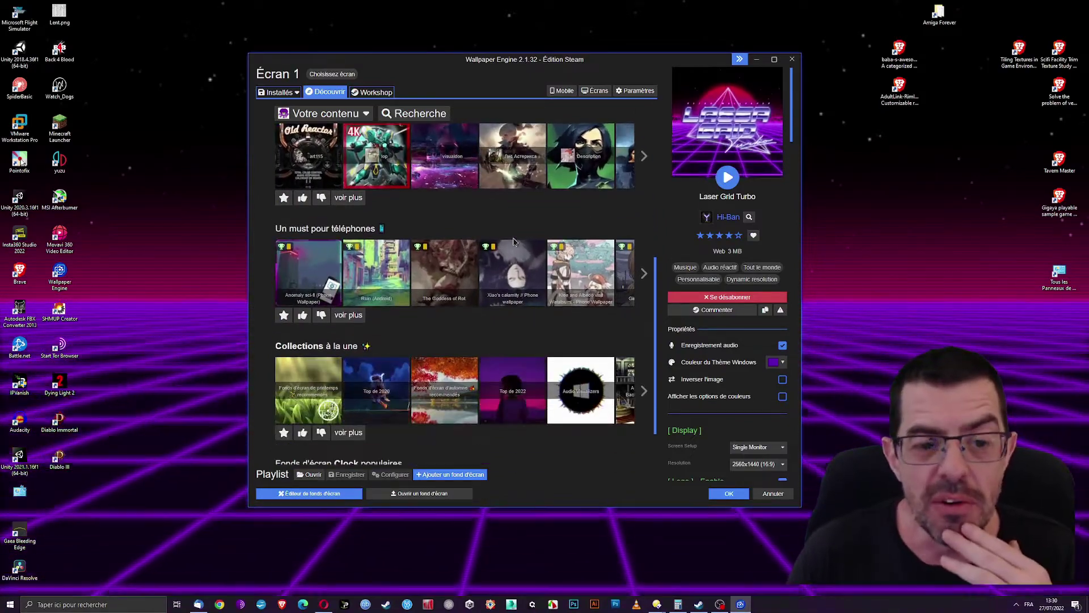
scroll(514, 242, down, 1)
scroll(588, 250, down, 3)
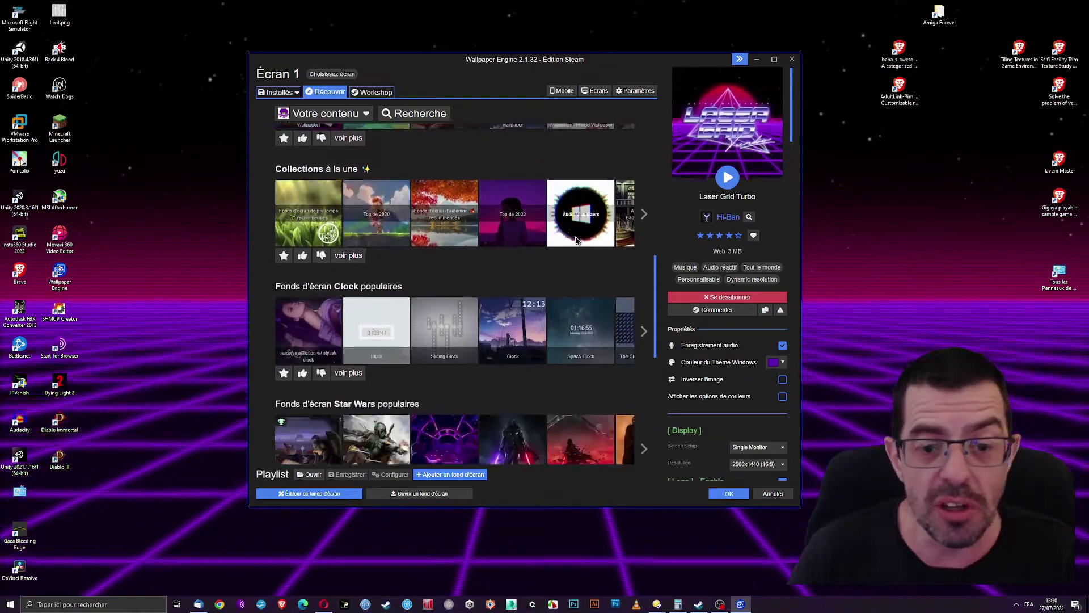
scroll(588, 244, down, 3)
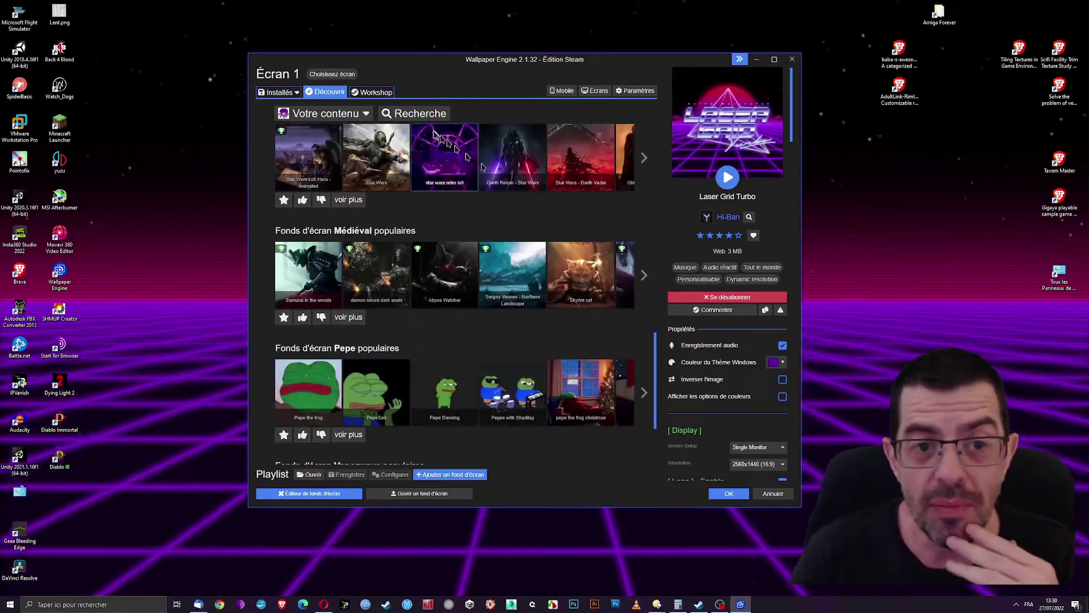
scroll(432, 133, down, 2)
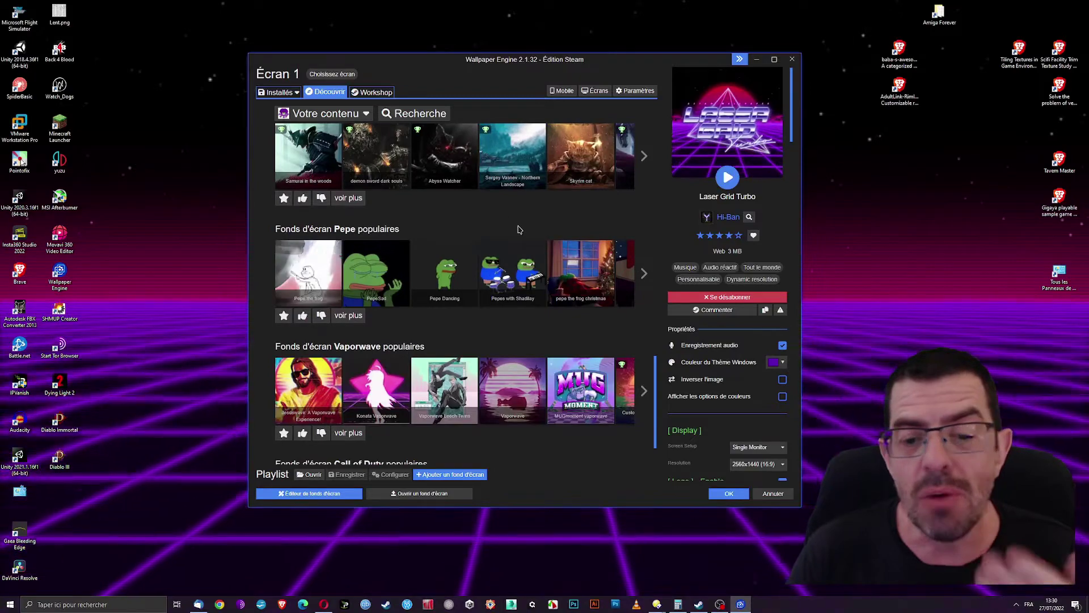
Open the Workshop wallpapers with their result filters, and switch the Abstrait tag off and on again.
click(374, 94)
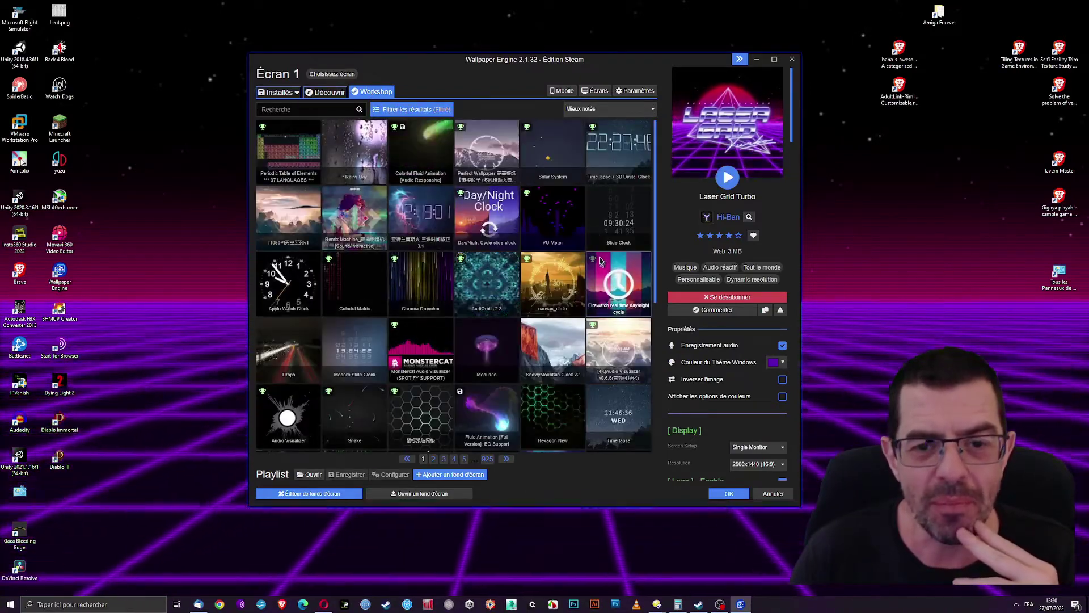
click(415, 109)
scroll(306, 257, down, 2)
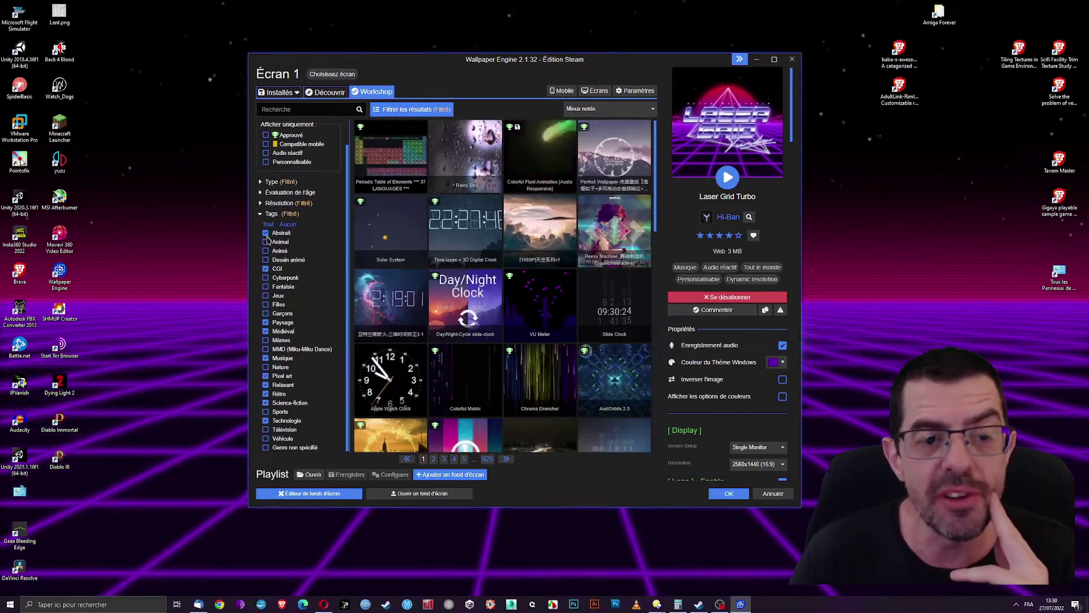
click(266, 242)
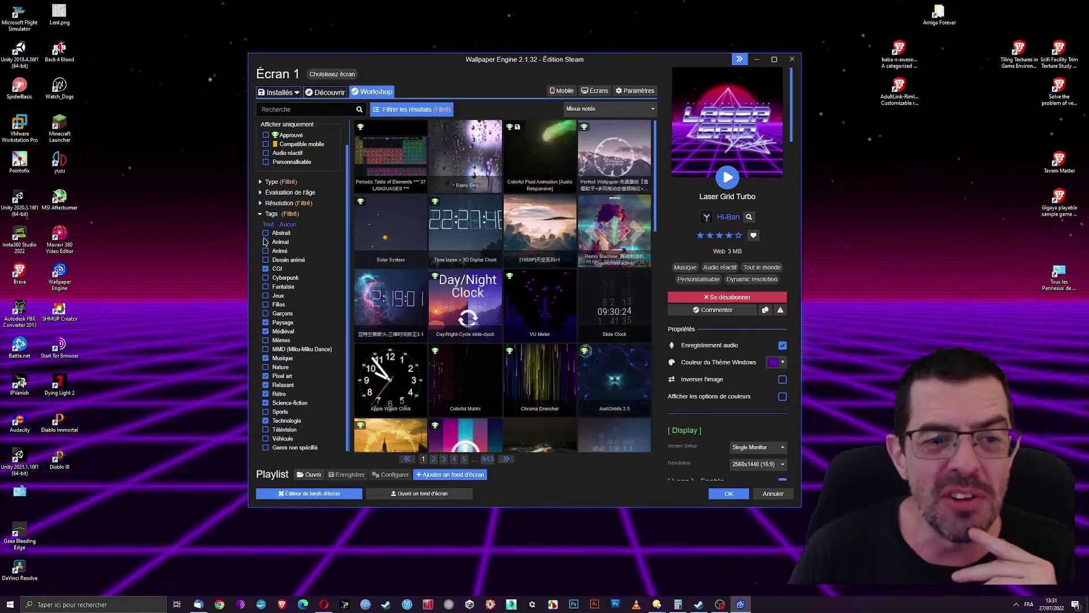
click(266, 233)
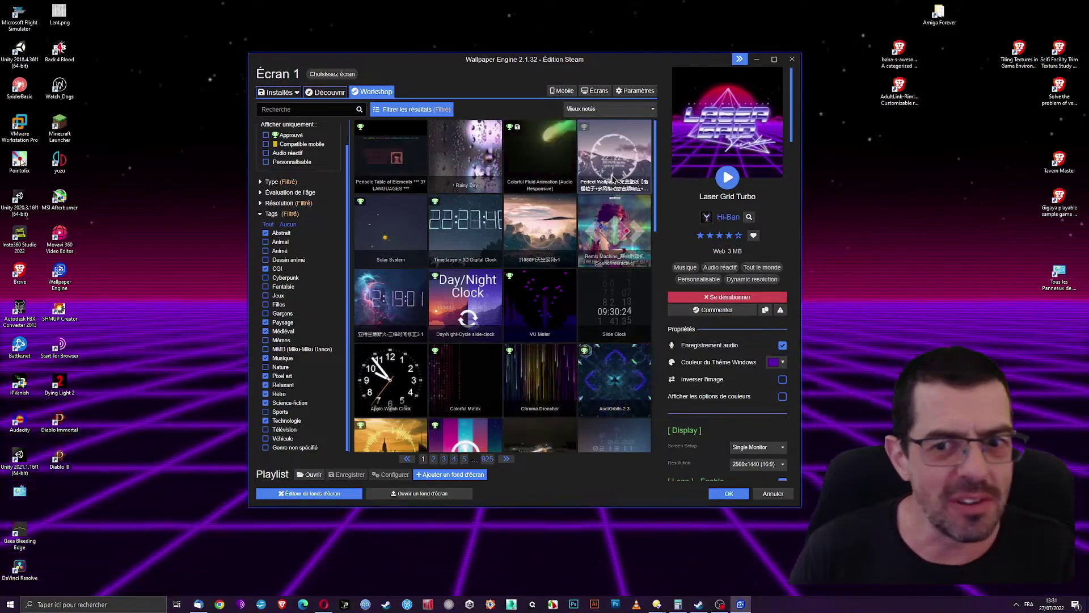
Move the Wallpaper Engine window down to view the animated desktop background, and bring it back up.
drag(690, 61, 643, 522)
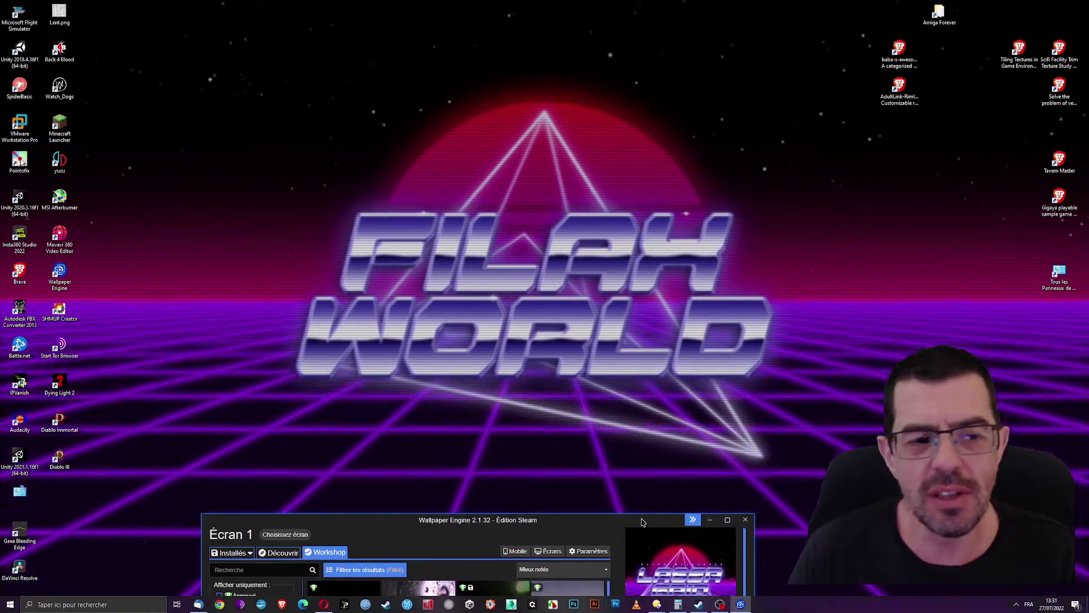
drag(643, 519, 622, 531)
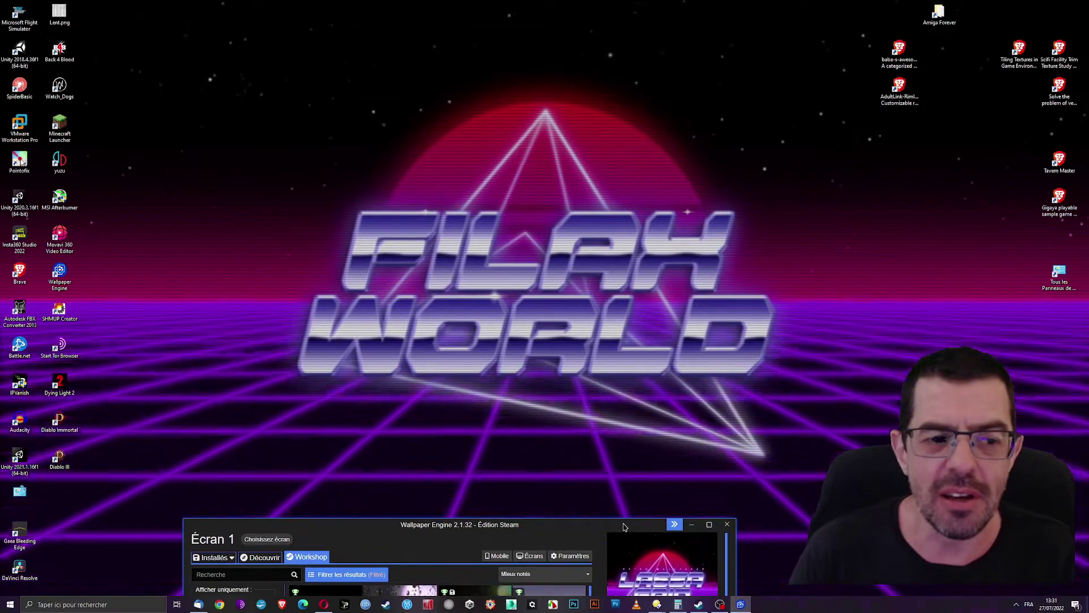
drag(622, 523, 496, 116)
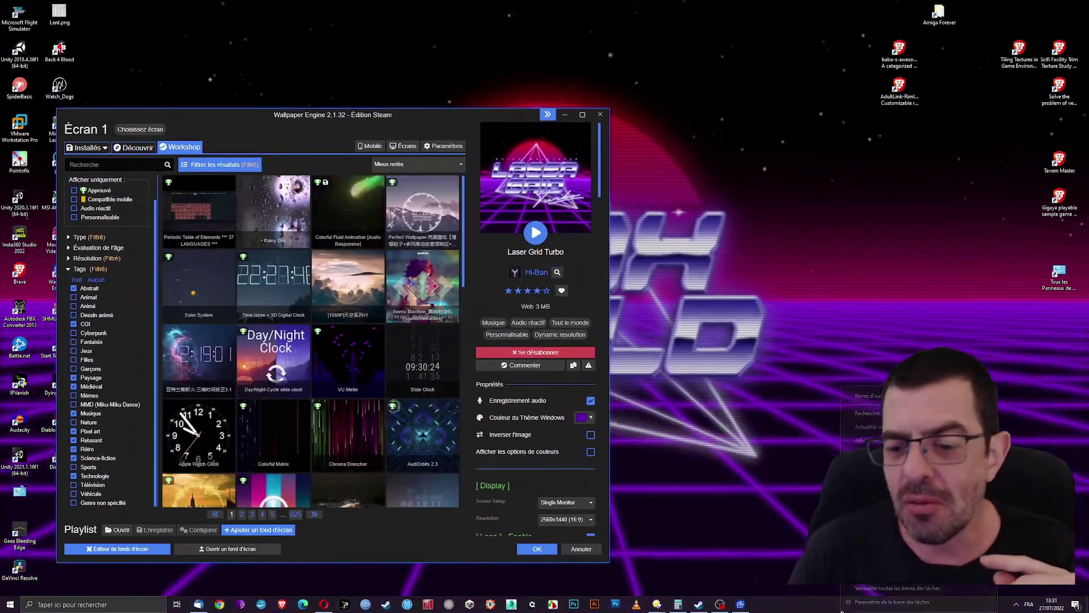
Open the Task Manager and examine the graphics processor's performance graphs.
click(868, 571)
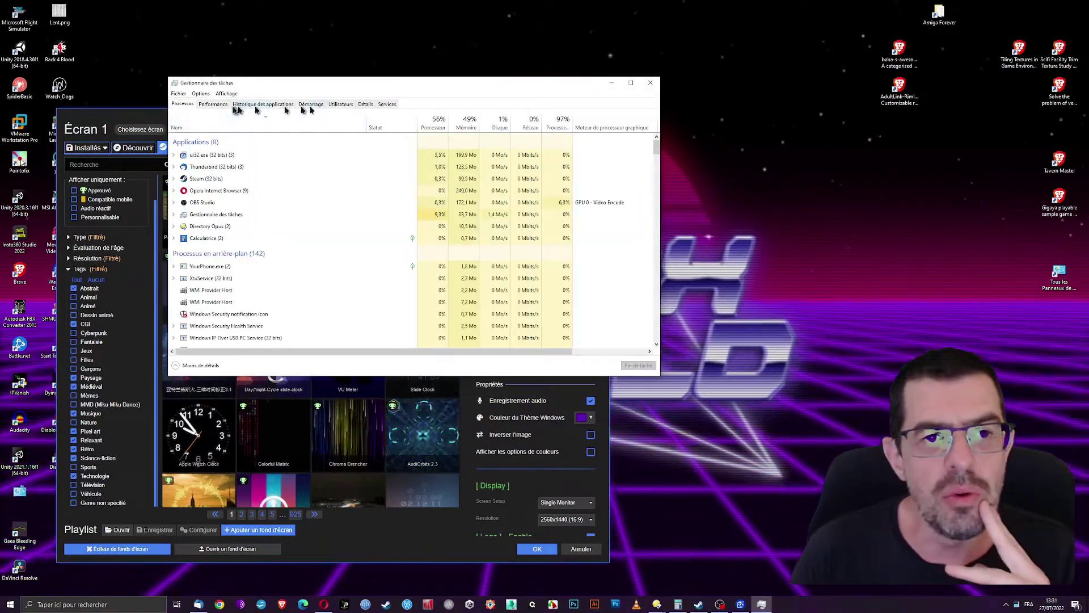
click(214, 105)
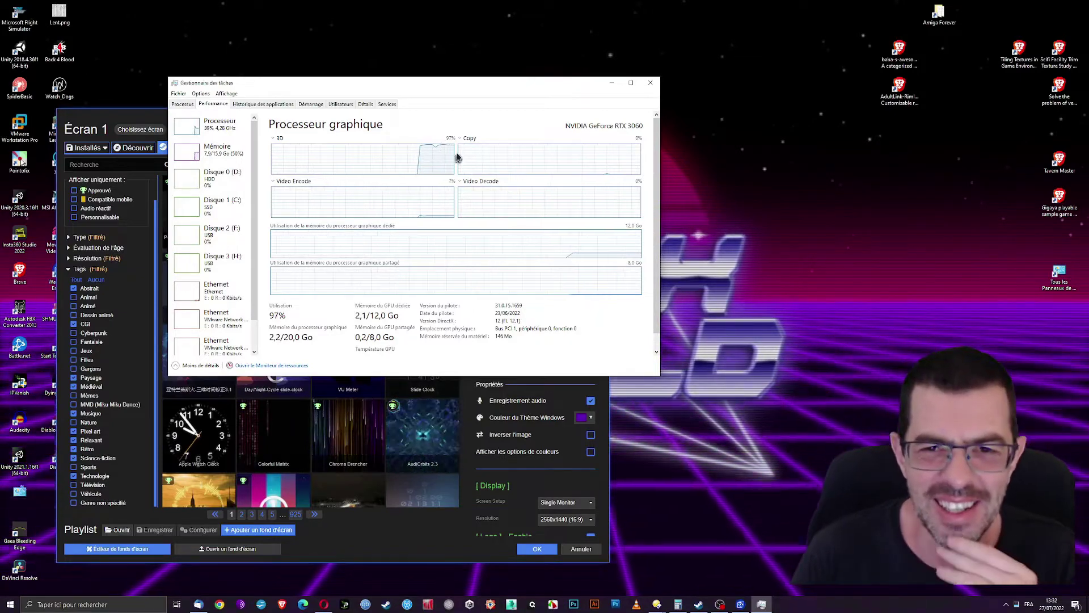
Minimize the Task Manager and switch Wallpaper Engine from the Workshop to the installed wallpapers.
click(611, 83)
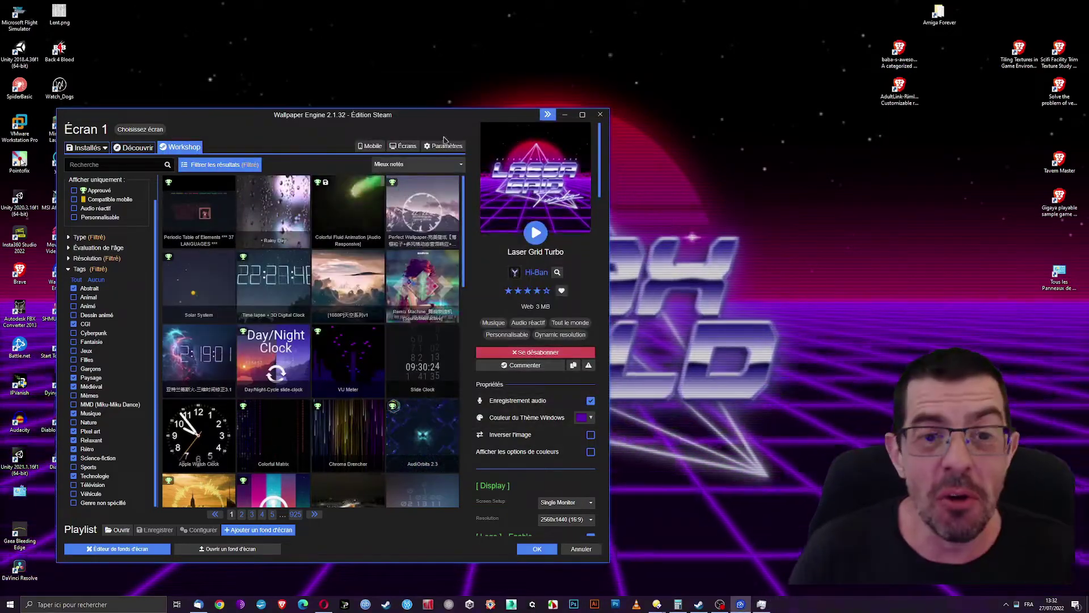
drag(438, 122, 660, 85)
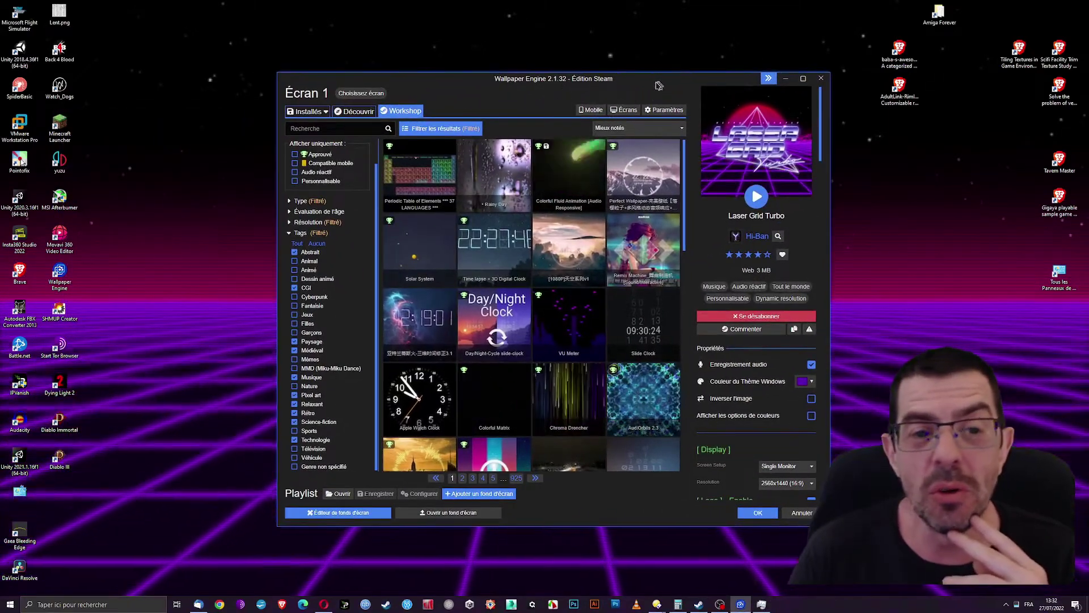
click(307, 112)
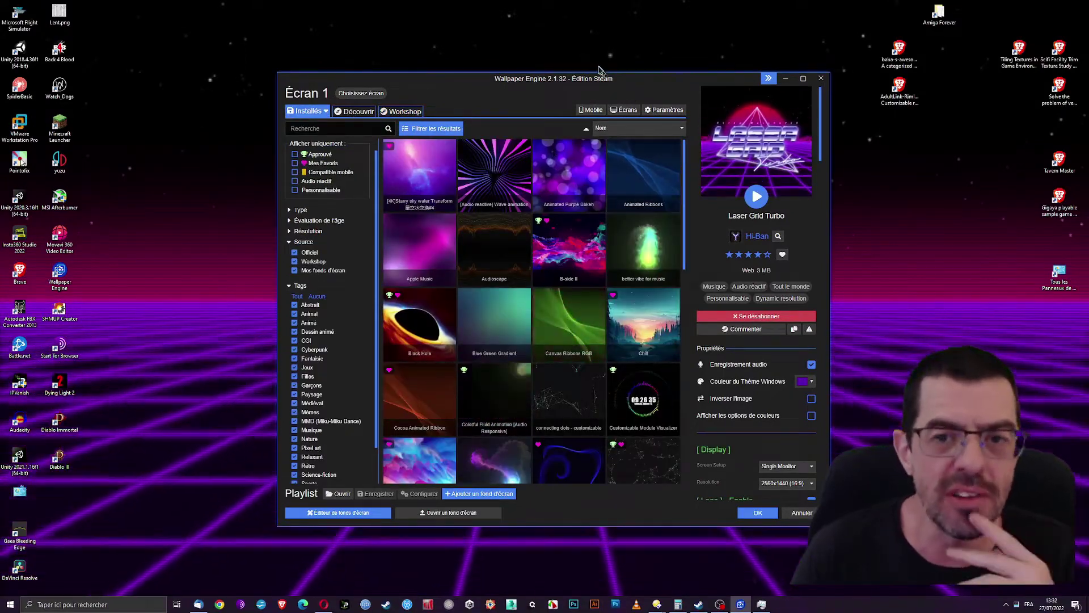
Apply the Animated Ribbons wallpaper and move the Wallpaper Engine window down to uncover the desktop.
mouse_move(666, 83)
mouse_down()
mouse_move(688, 85)
mouse_move(651, 89)
mouse_up()
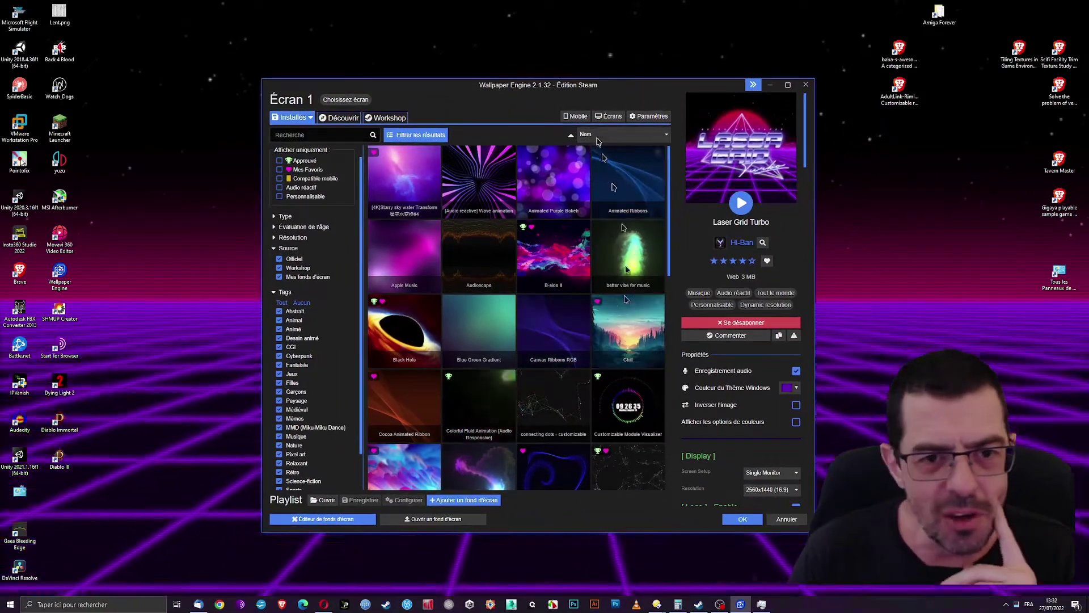
drag(621, 93, 467, 116)
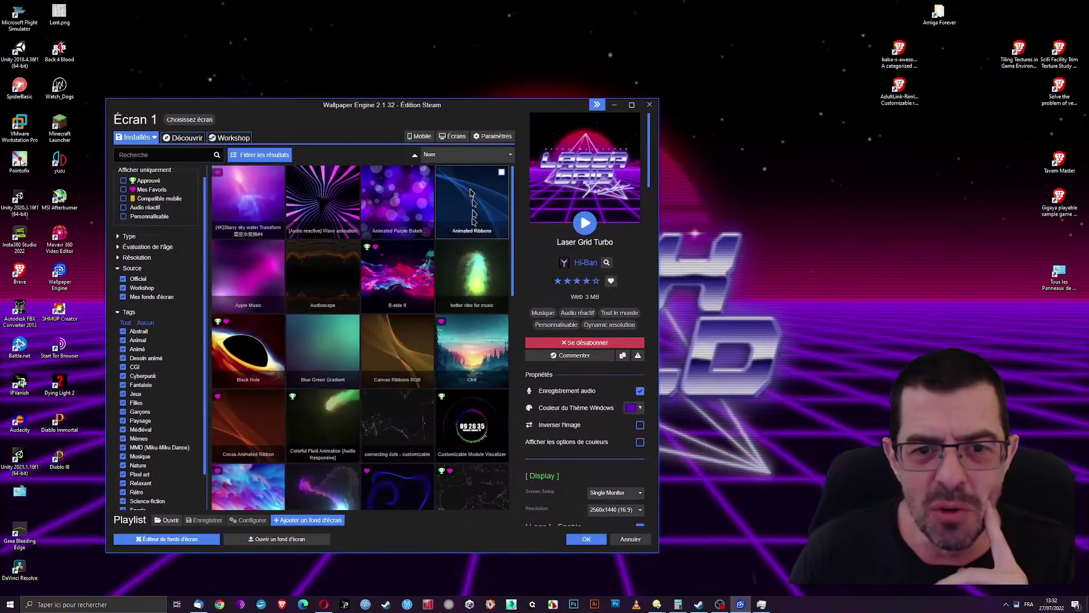
click(478, 188)
drag(558, 100, 471, 466)
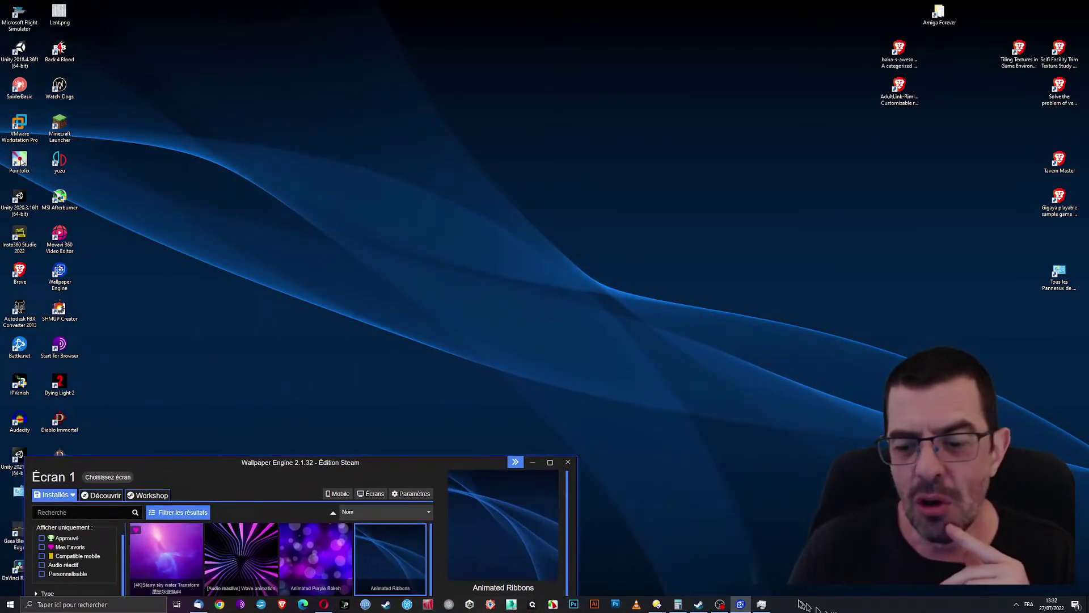
Examine the graphics processor's load in the Task Manager with Animated Ribbons running, and minimize it again.
click(763, 604)
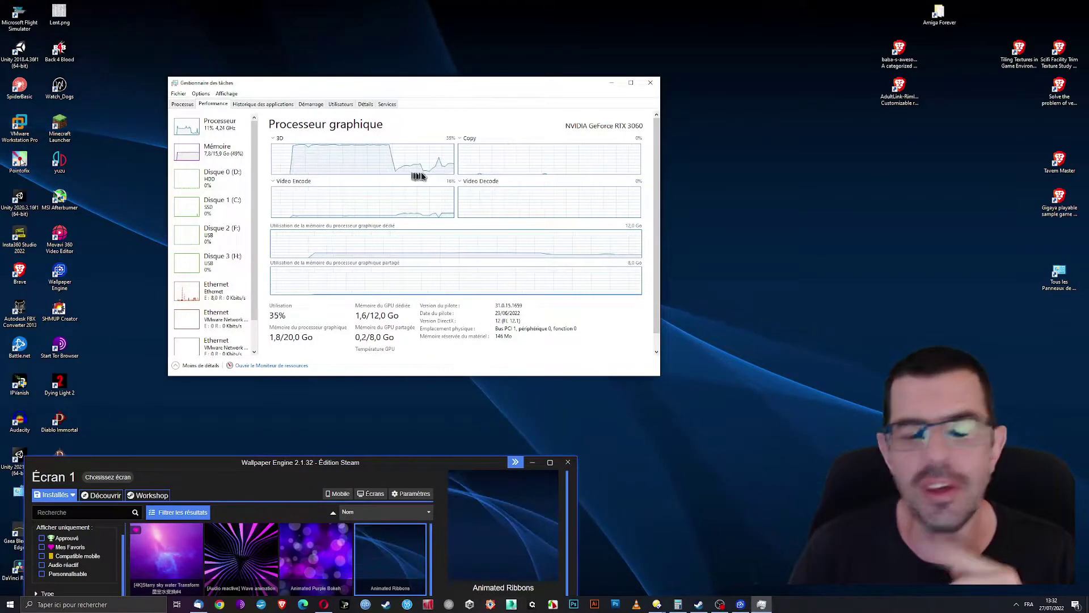
drag(427, 83, 815, 68)
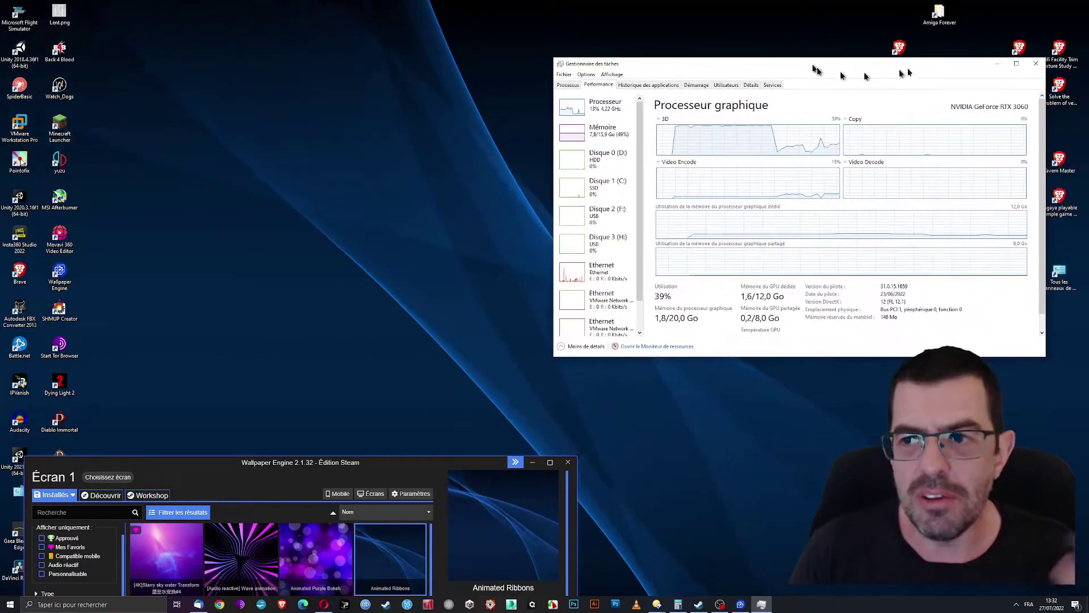
click(997, 63)
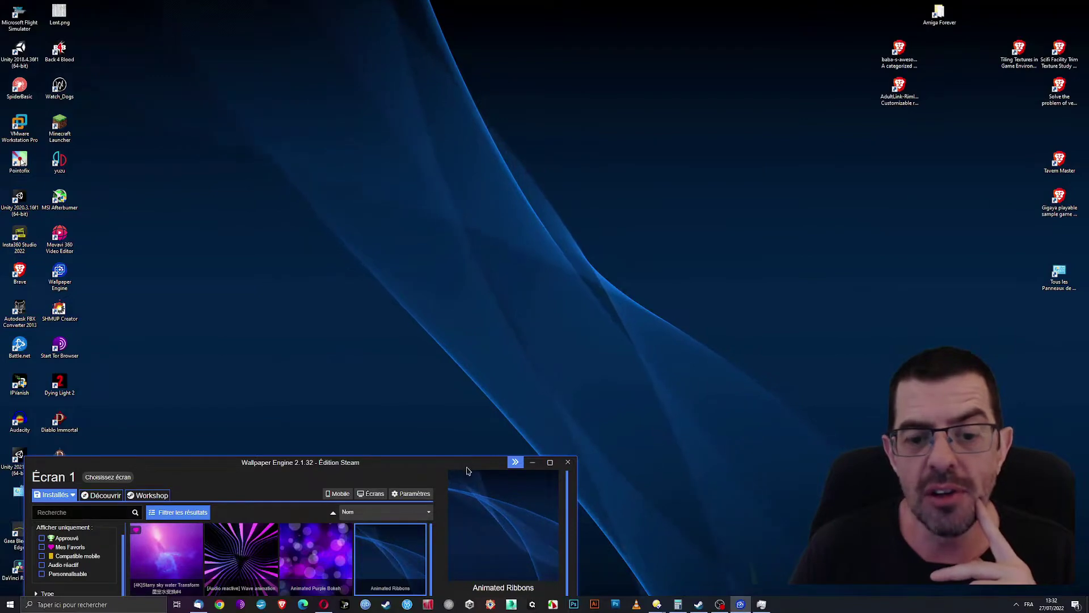
Apply the [Audio reactive] Wave animation wallpaper, view its properties and move the window down to uncover the desktop.
drag(467, 470, 814, 92)
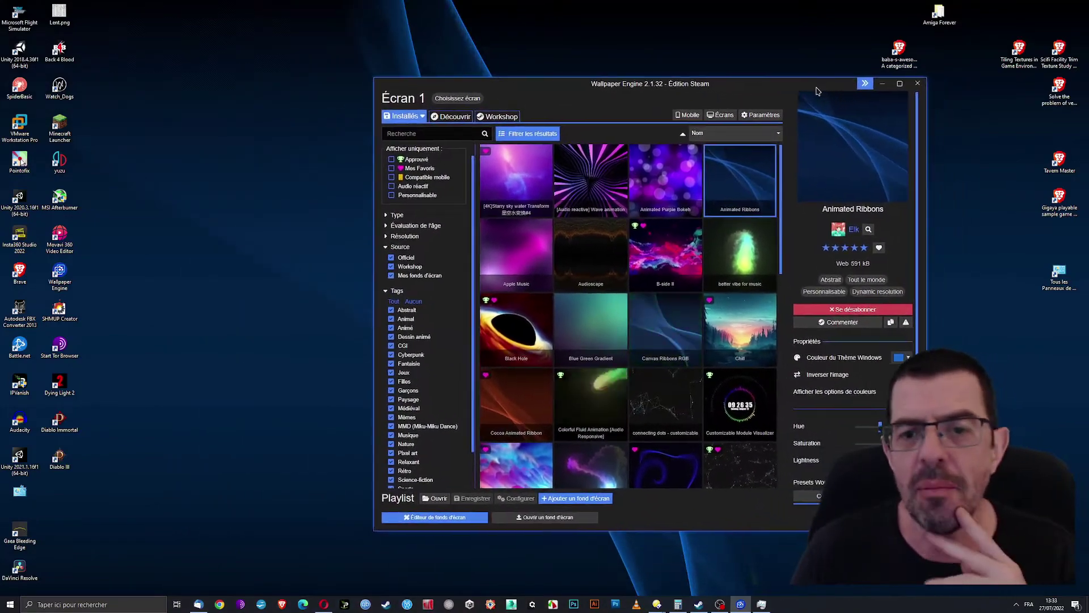
click(616, 172)
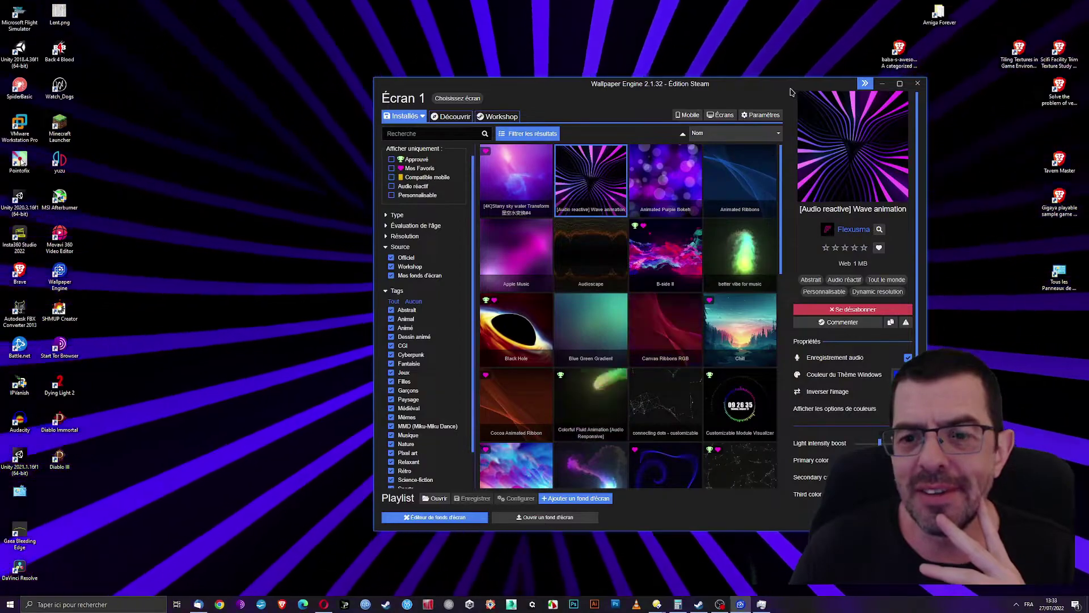
drag(792, 92, 607, 39)
scroll(714, 203, down, 3)
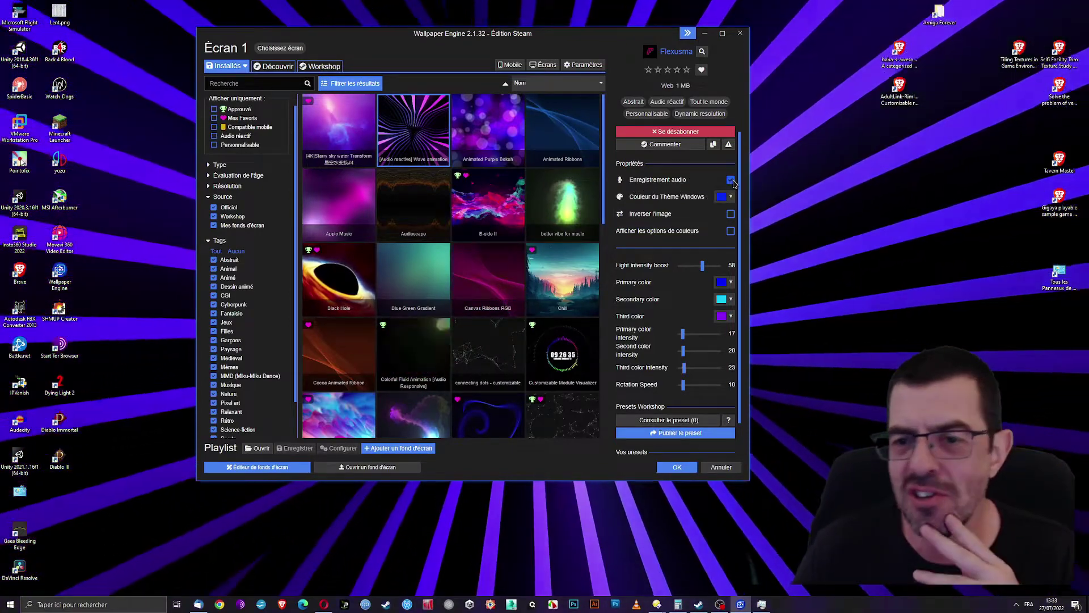
drag(593, 33, 530, 465)
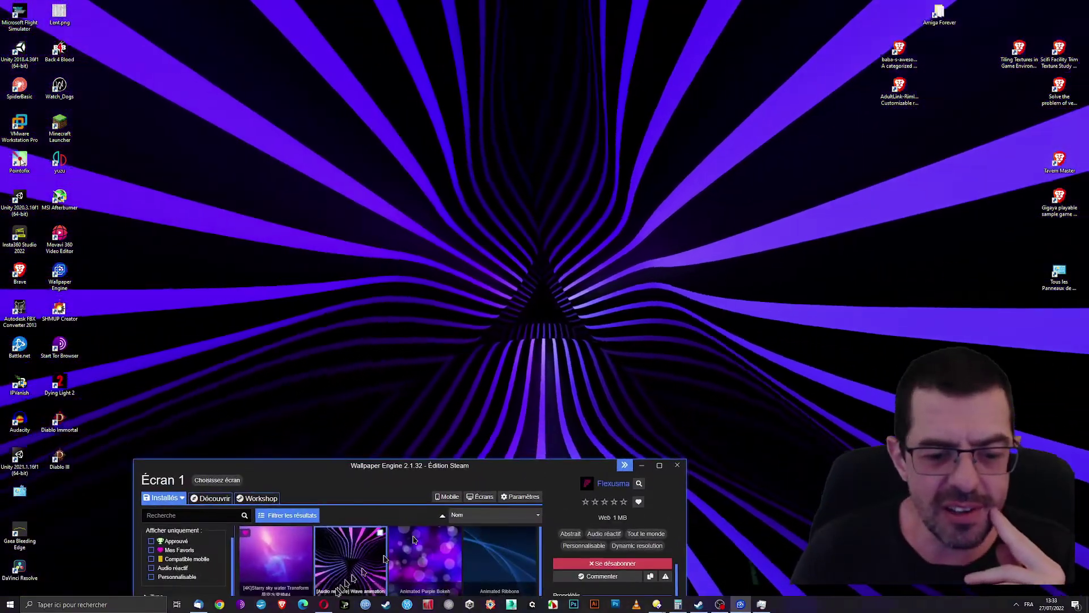
Open a new private Brave window and place it near the middle of the screen.
right_click(283, 605)
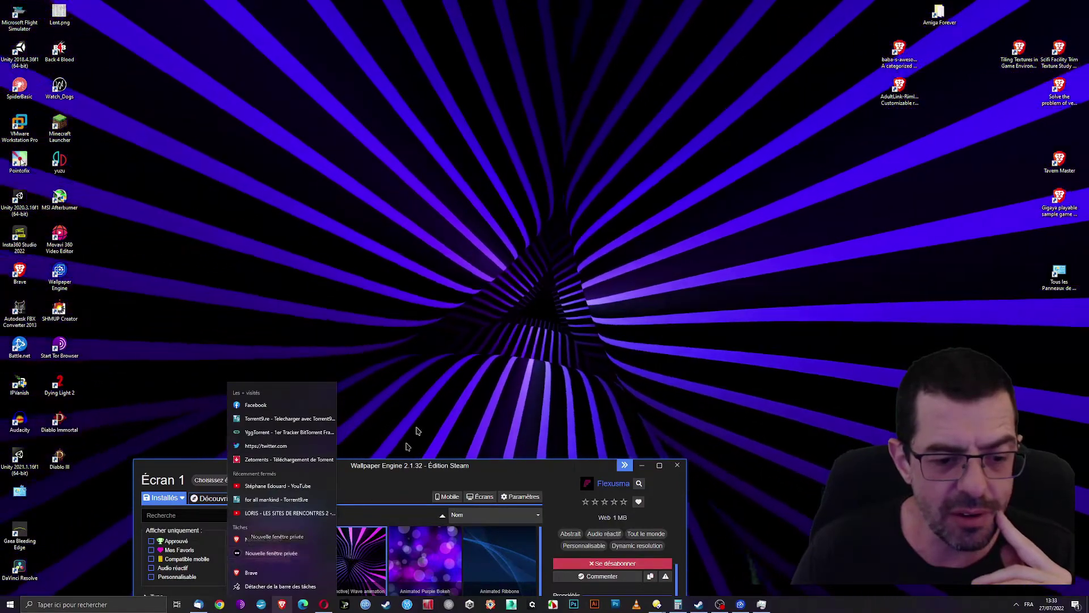
click(271, 553)
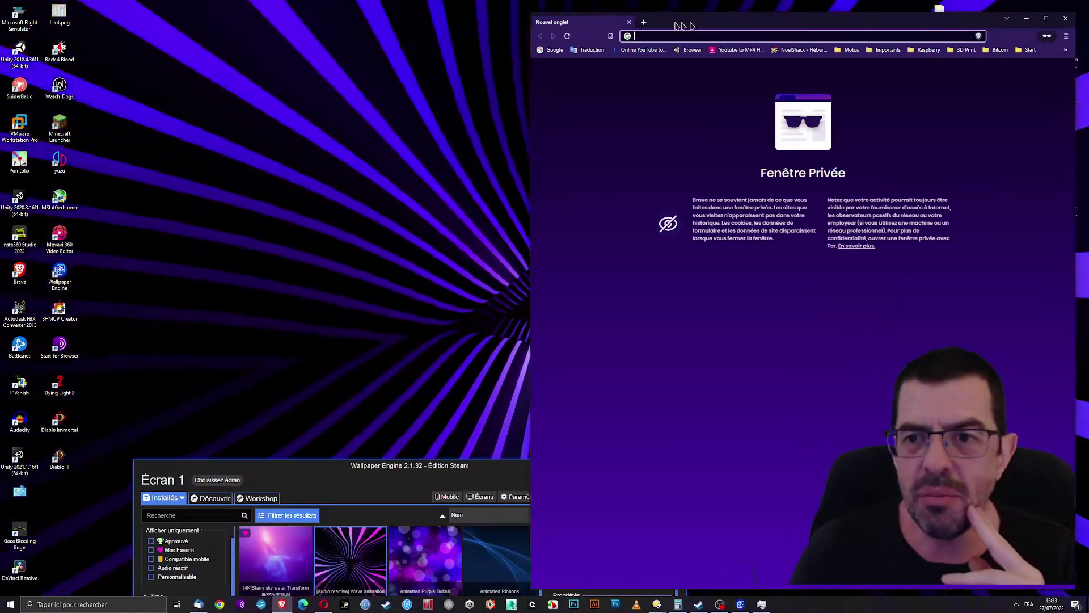
drag(681, 25, 434, 23)
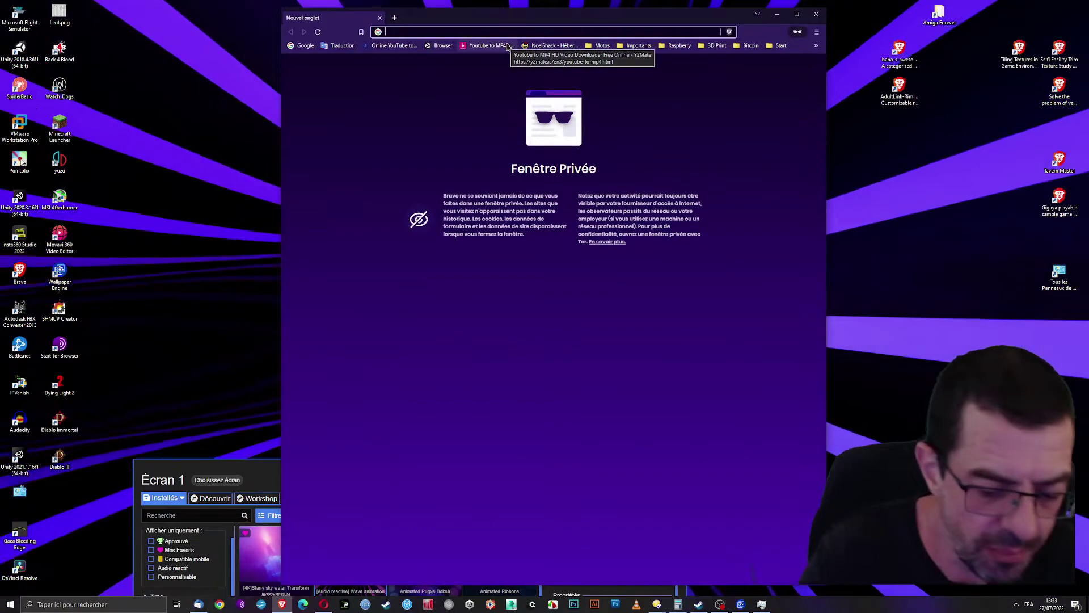
Search Google for "youyube", open YouTube from the results and accept all cookies on both sites.
text(youyube)
key(Return)
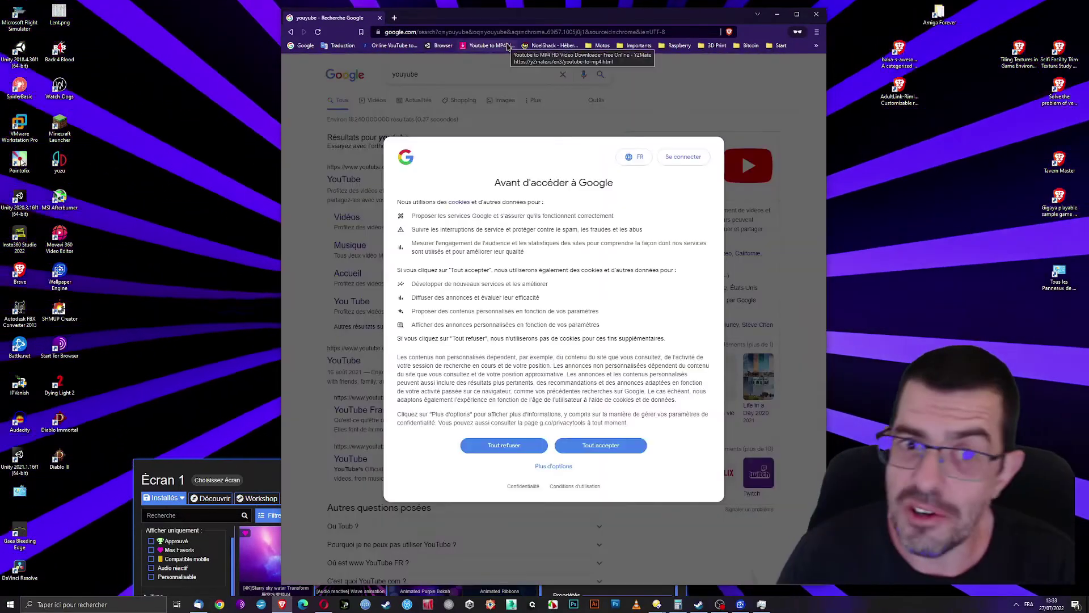
click(632, 451)
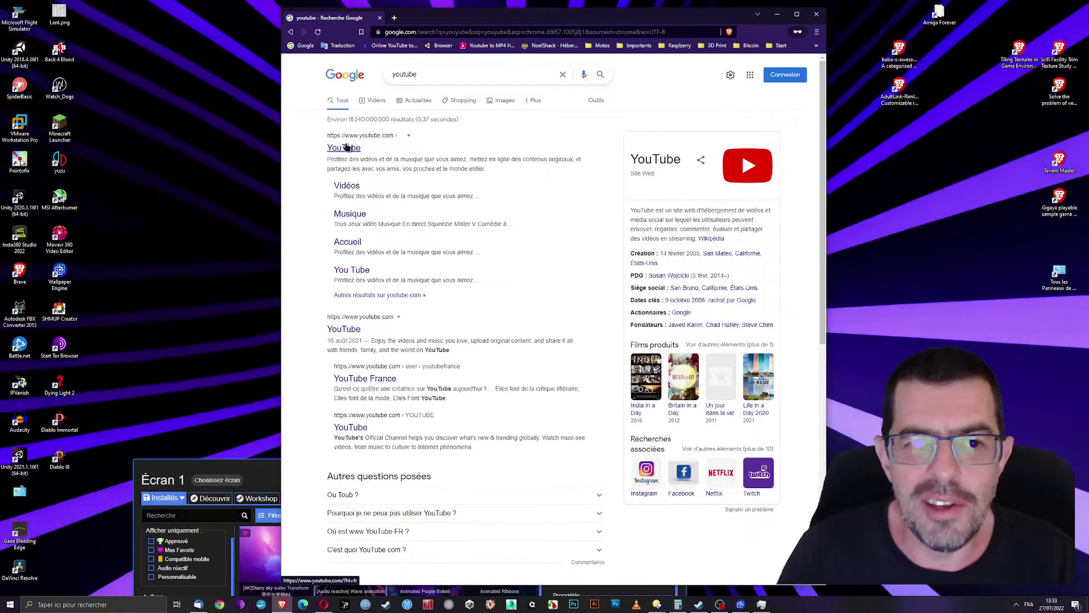
click(346, 149)
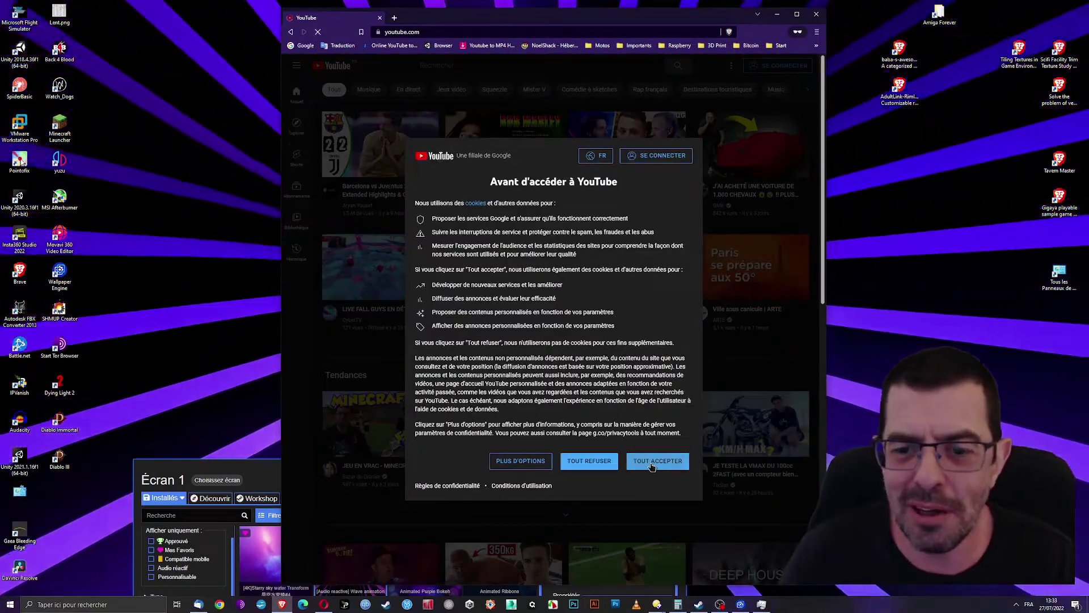
click(642, 458)
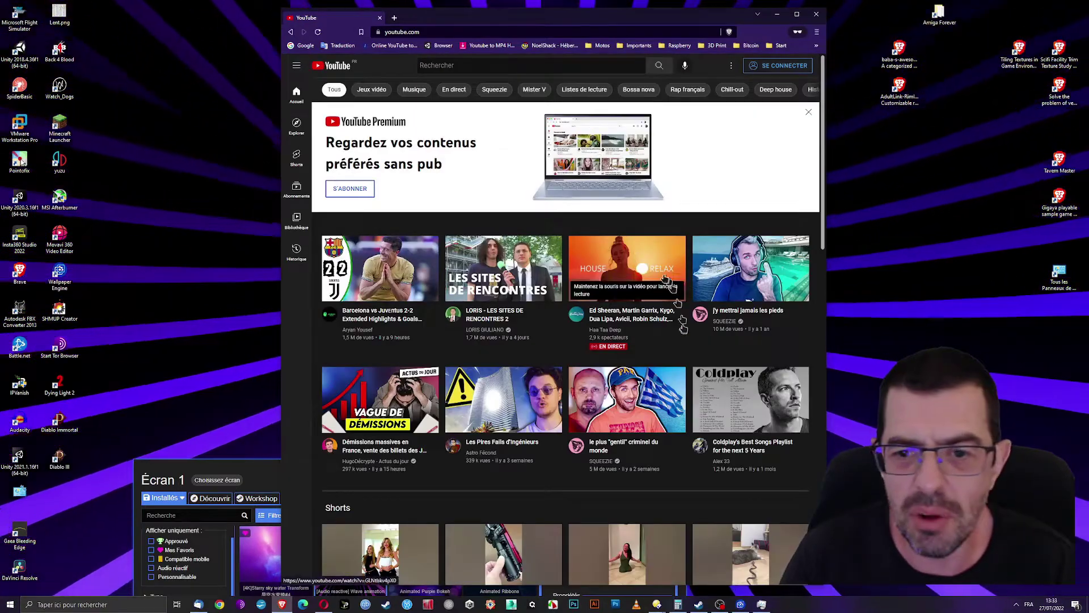
Play the recommended video le plus "gentil" criminel du monde and move the browser down and back to view the wallpaper.
scroll(715, 408, down, 2)
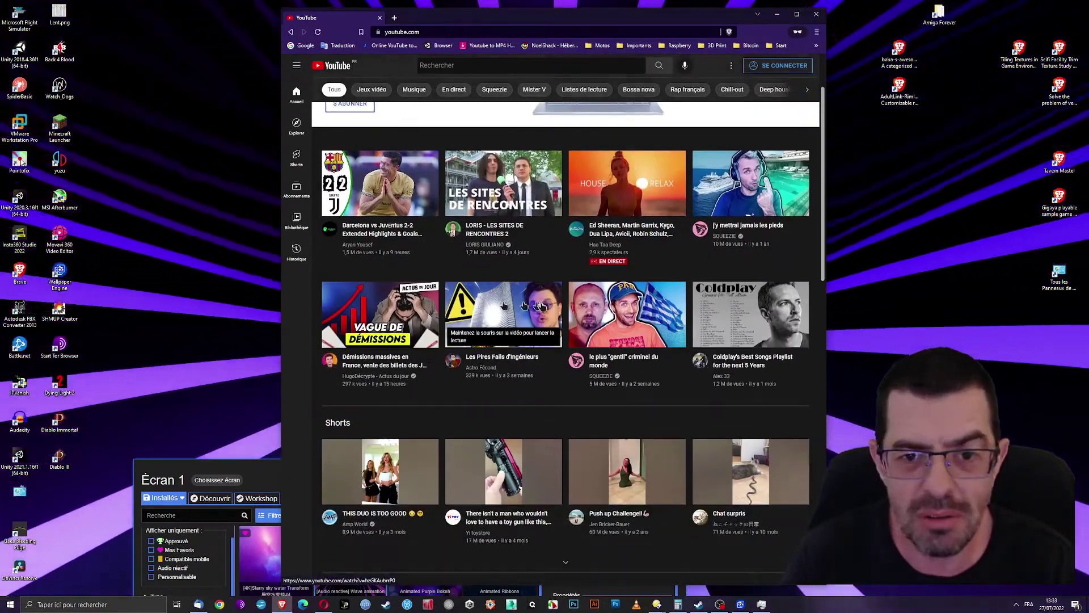
mouse_move(531, 294)
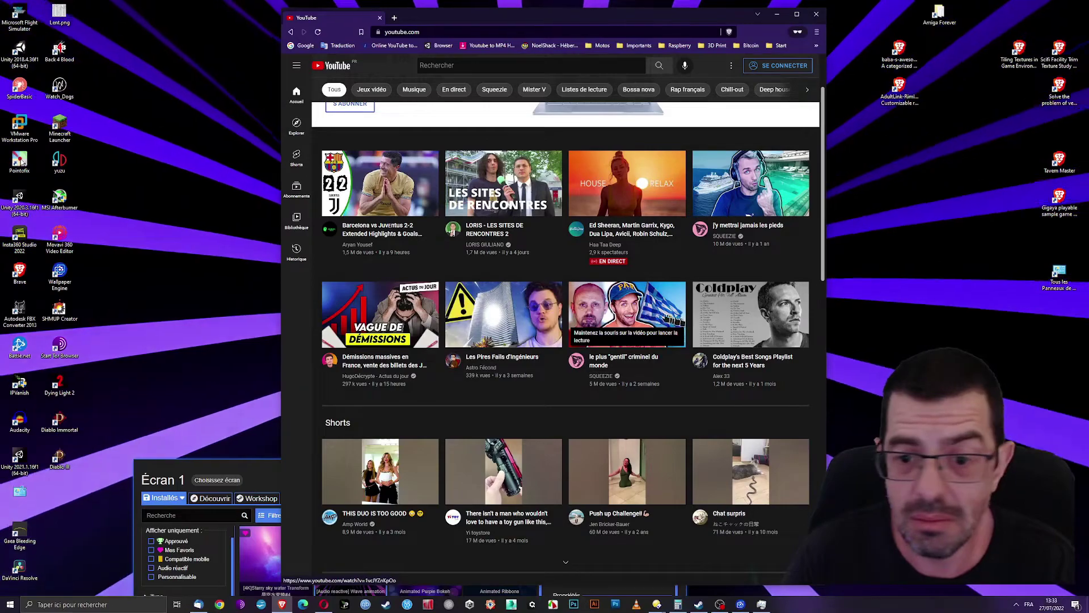
click(629, 315)
drag(670, 17, 663, 302)
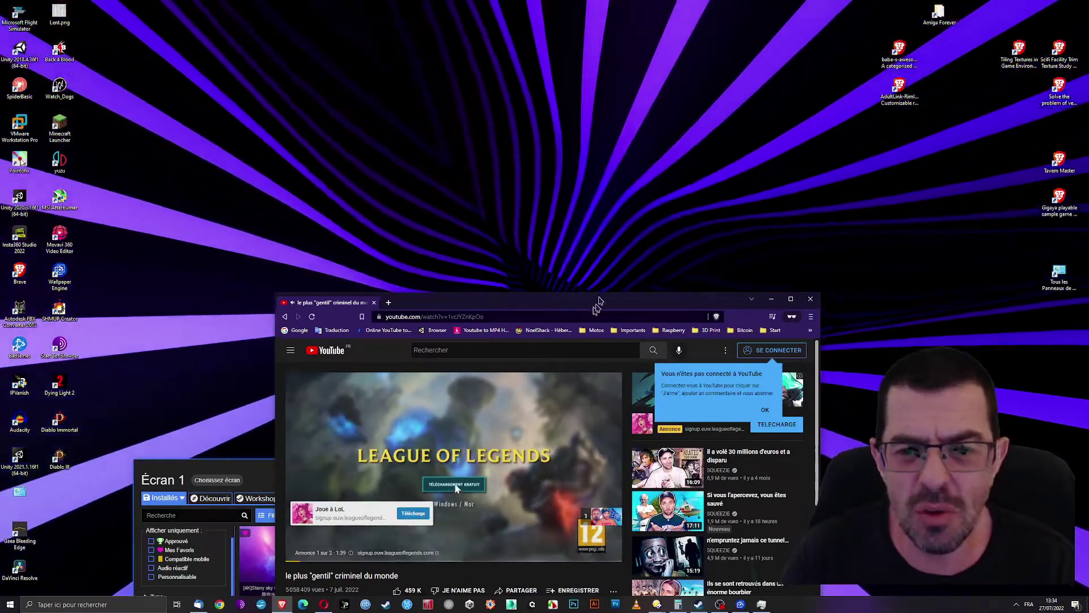
drag(595, 302, 697, 72)
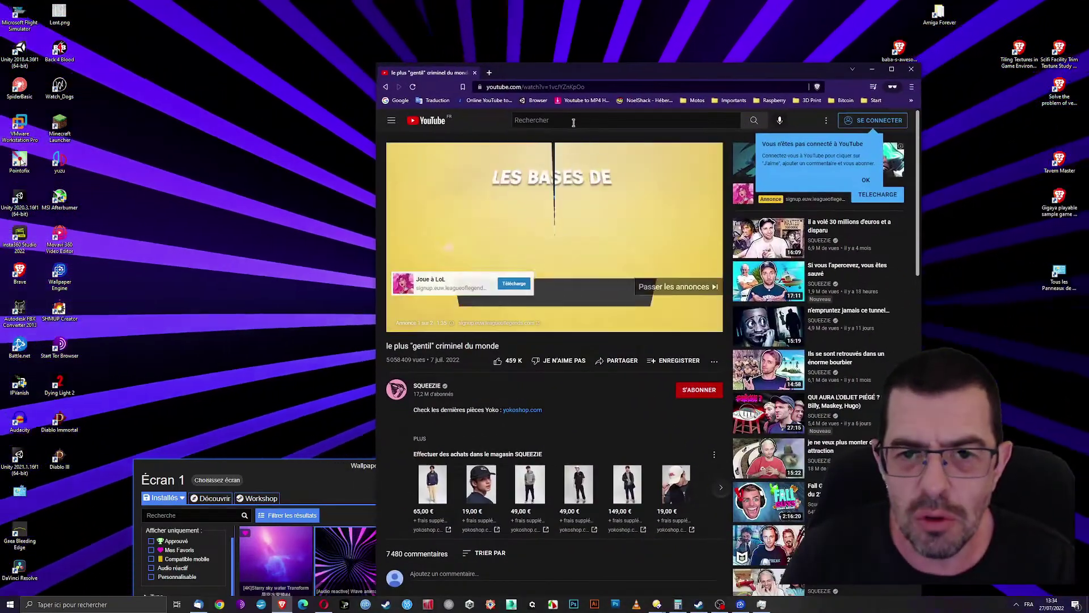
Search YouTube for "music" and play the Chill Drive & Smoke lofi hip hop mix.
click(573, 123)
text(music)
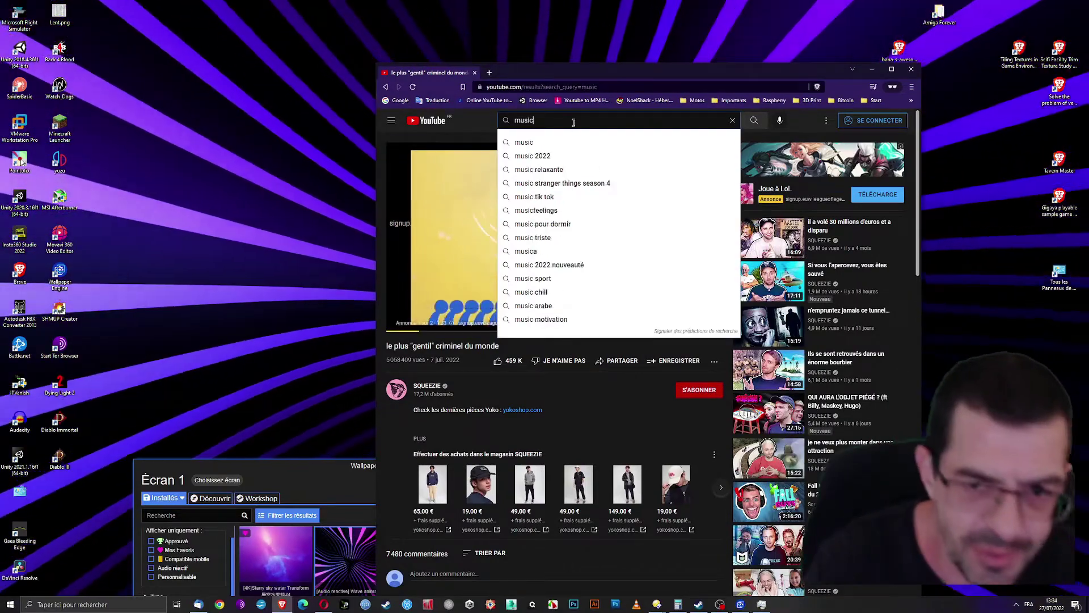
key(Return)
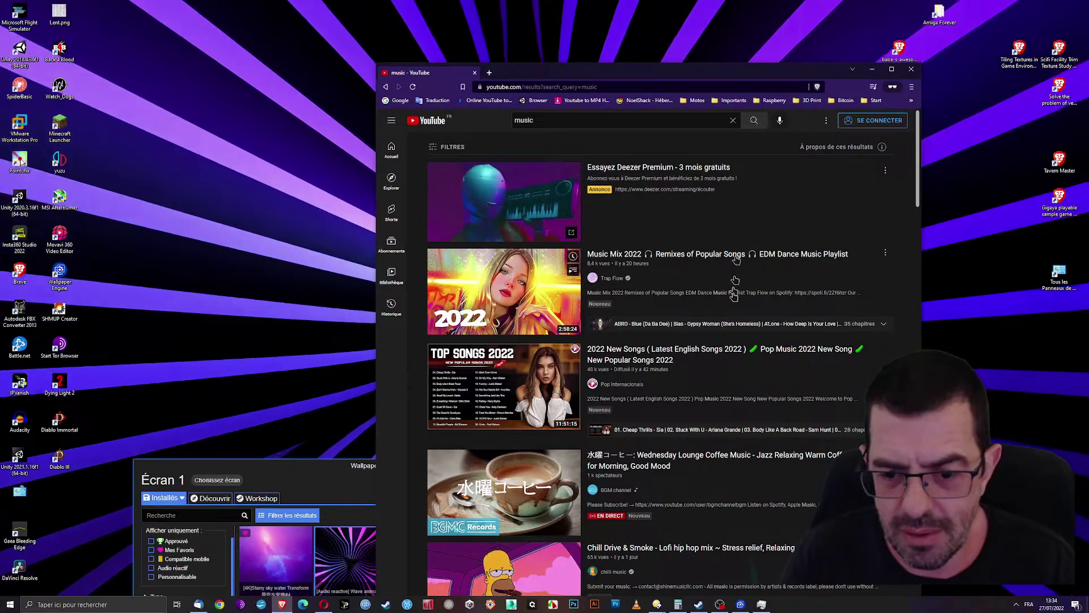
scroll(736, 263, down, 5)
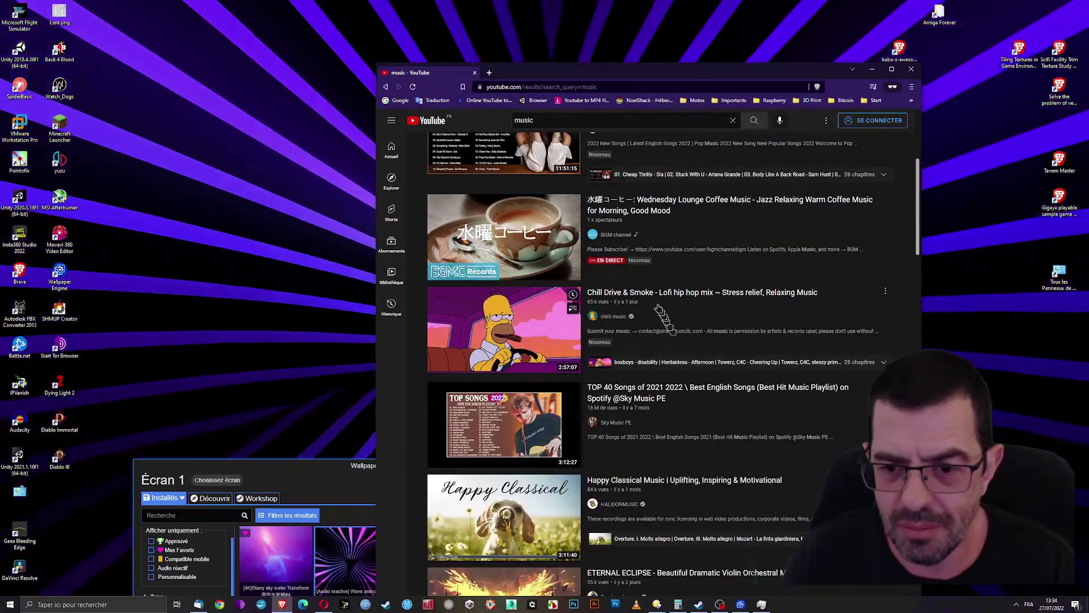
click(686, 346)
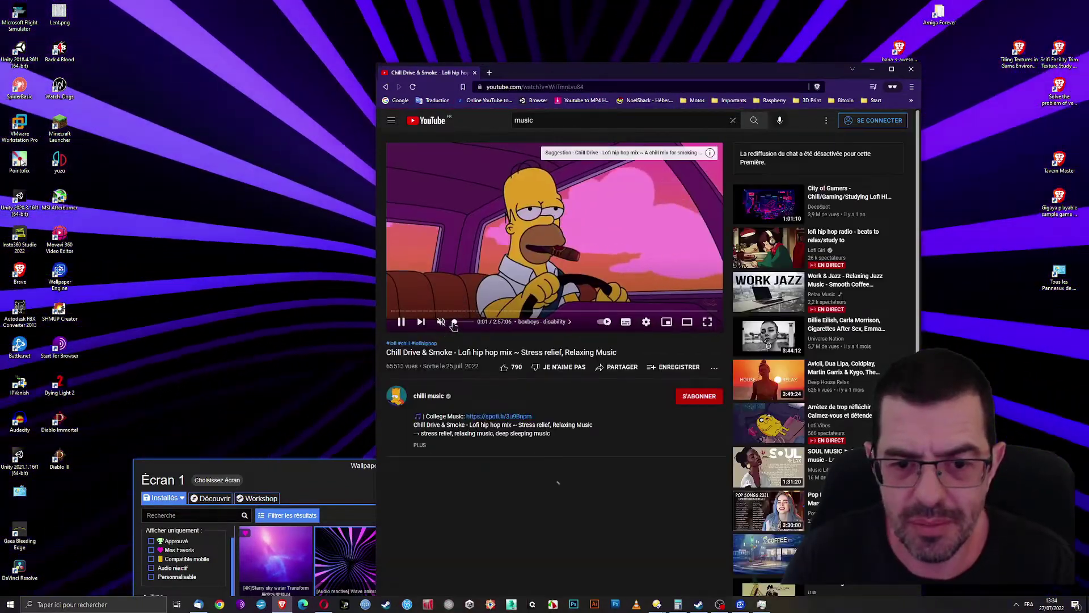
Move the browser window aside to watch the wallpaper react to the music, and bring it back up.
drag(605, 77, 862, 500)
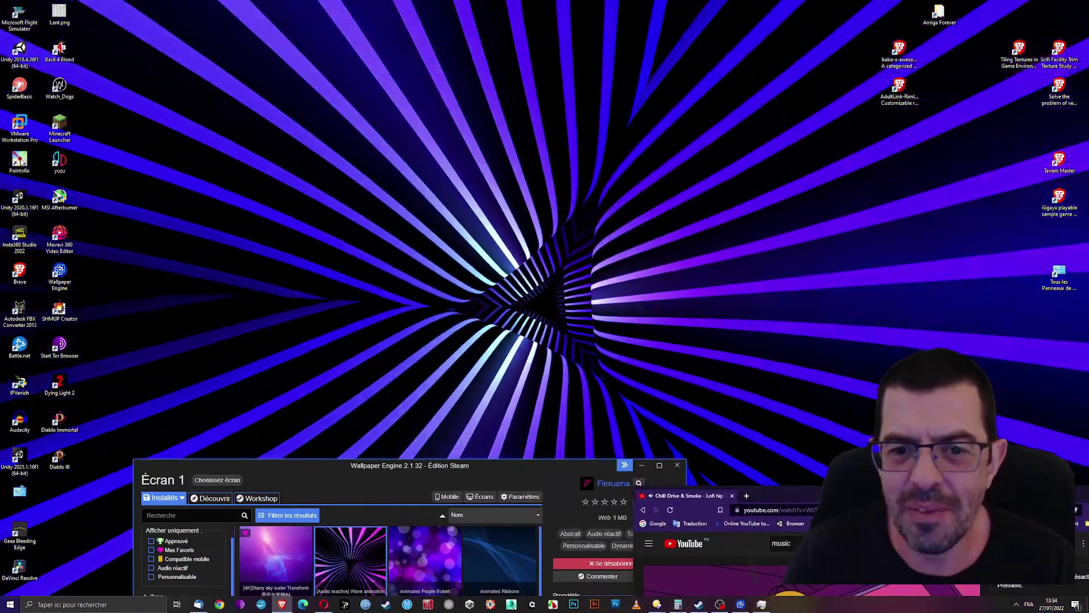
drag(862, 500, 814, 240)
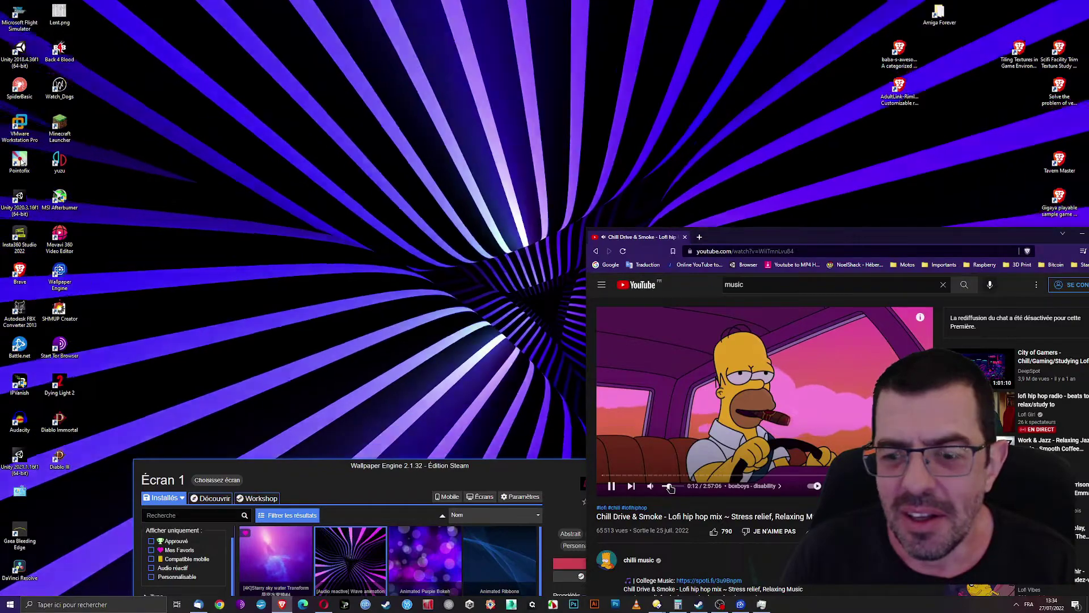
drag(802, 232, 740, 4)
Apply the Customizable Module Visualizer wallpaper and move both windows aside to uncover the desktop.
drag(336, 466, 338, 86)
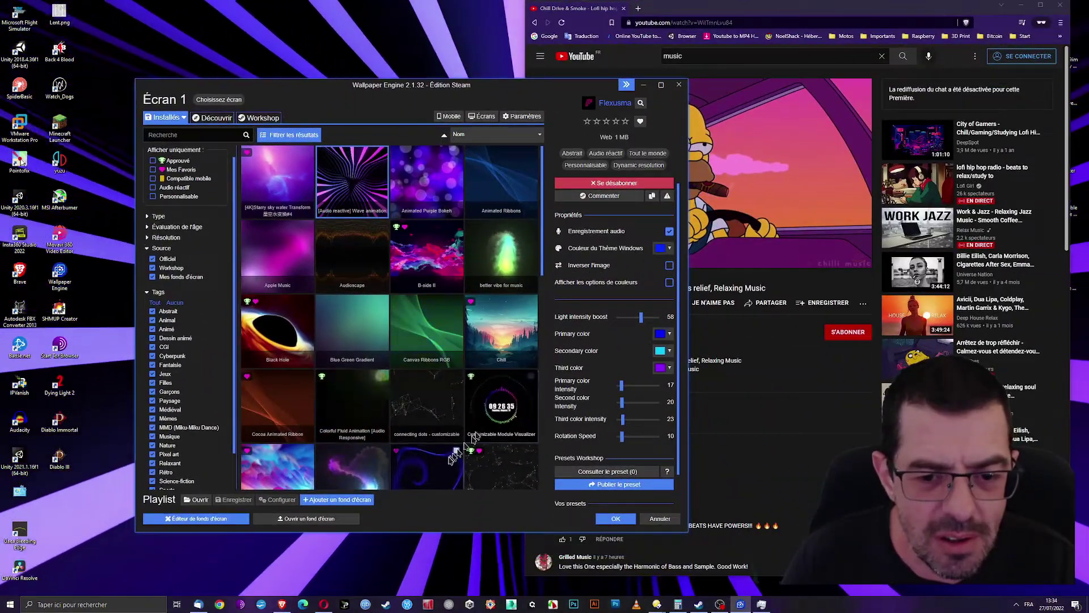
click(498, 392)
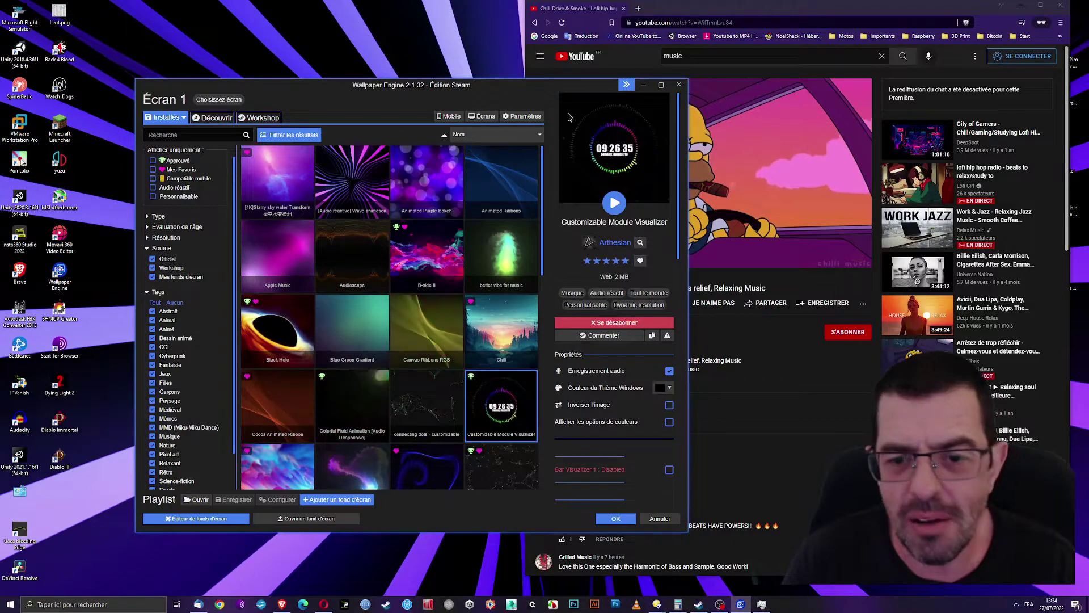
drag(518, 92, 516, 485)
drag(685, 13, 858, 62)
mouse_move(775, 309)
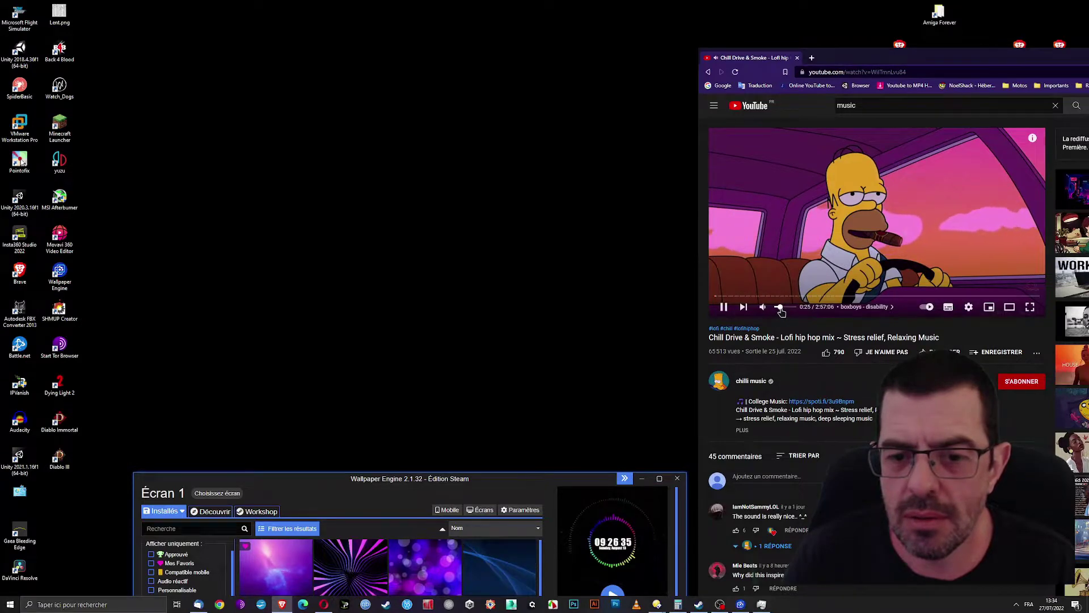
Bring the Wallpaper Engine window back up and unsubscribe from the Customizable Module Visualizer wallpaper.
drag(543, 480, 547, 160)
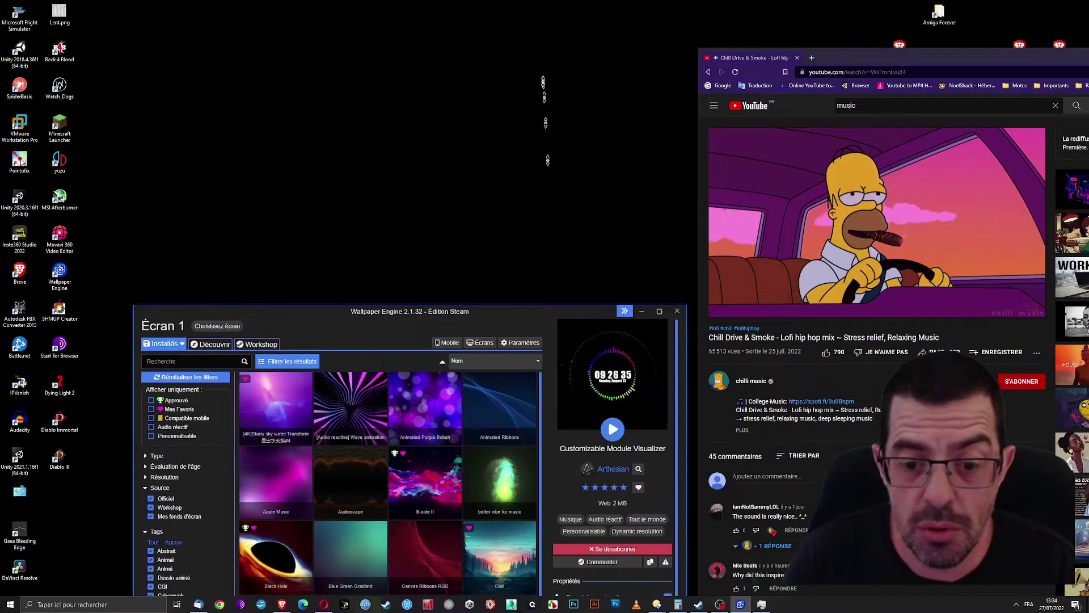
drag(505, 315, 481, 81)
scroll(507, 260, down, 2)
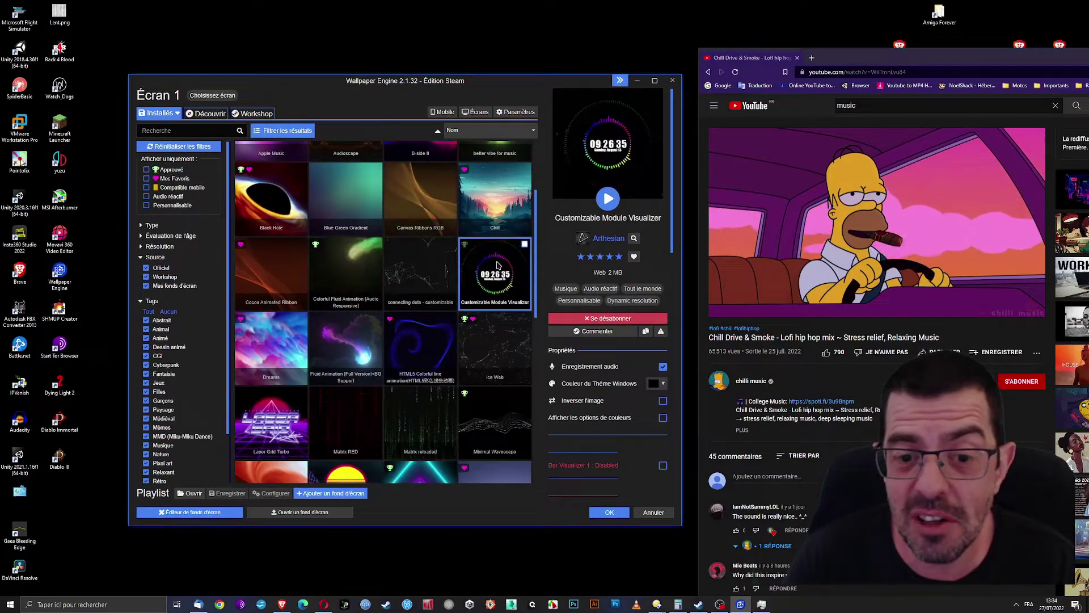
click(624, 319)
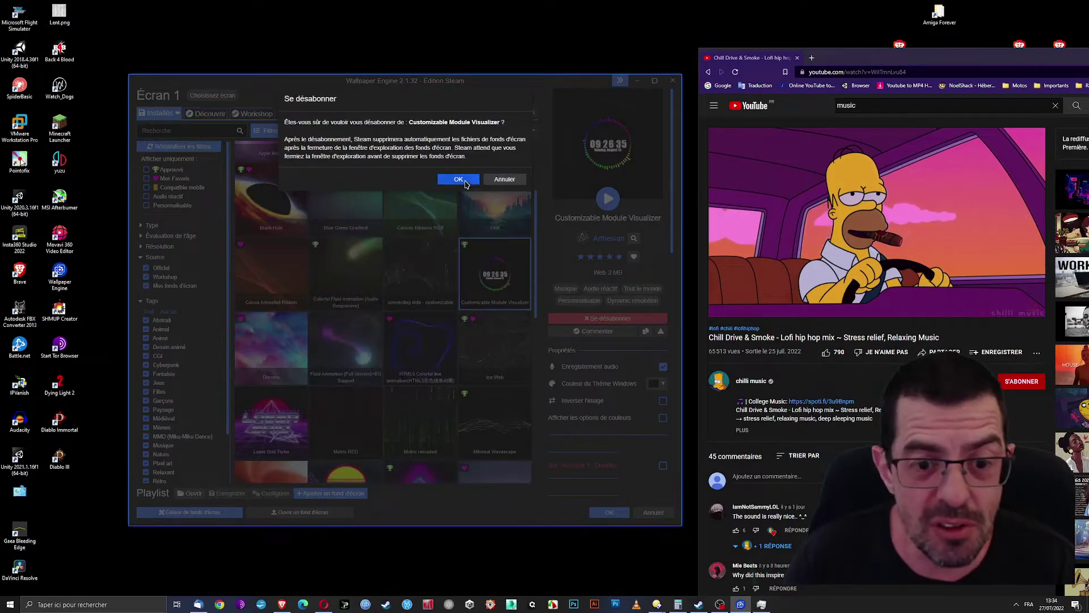
click(461, 180)
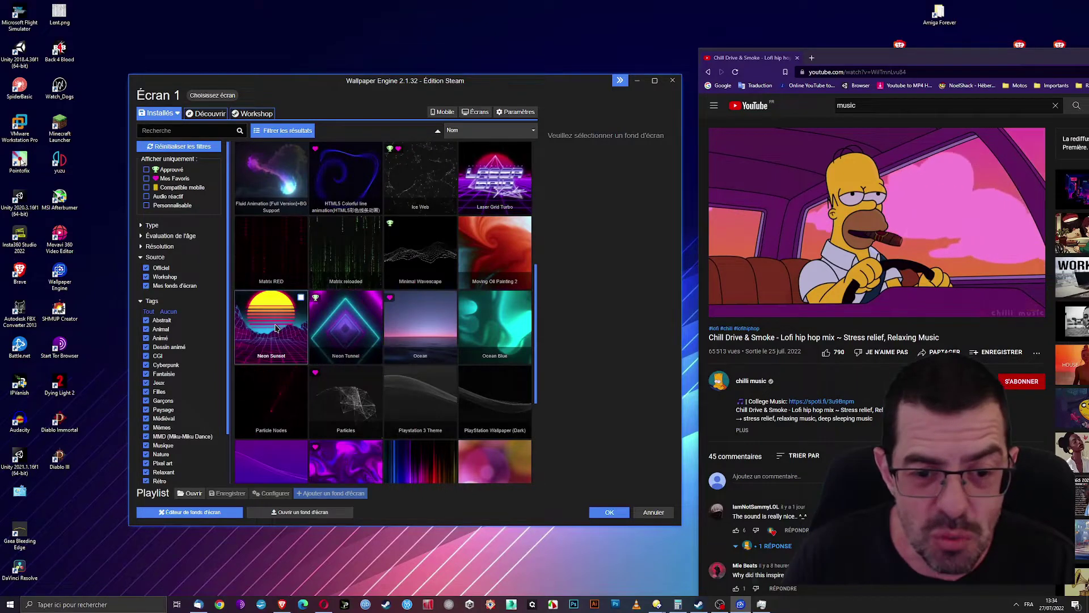
Browse the installed wallpapers, and restrict the Workshop wallpapers to the Musique tag only.
scroll(276, 327, down, 2)
scroll(276, 328, down, 1)
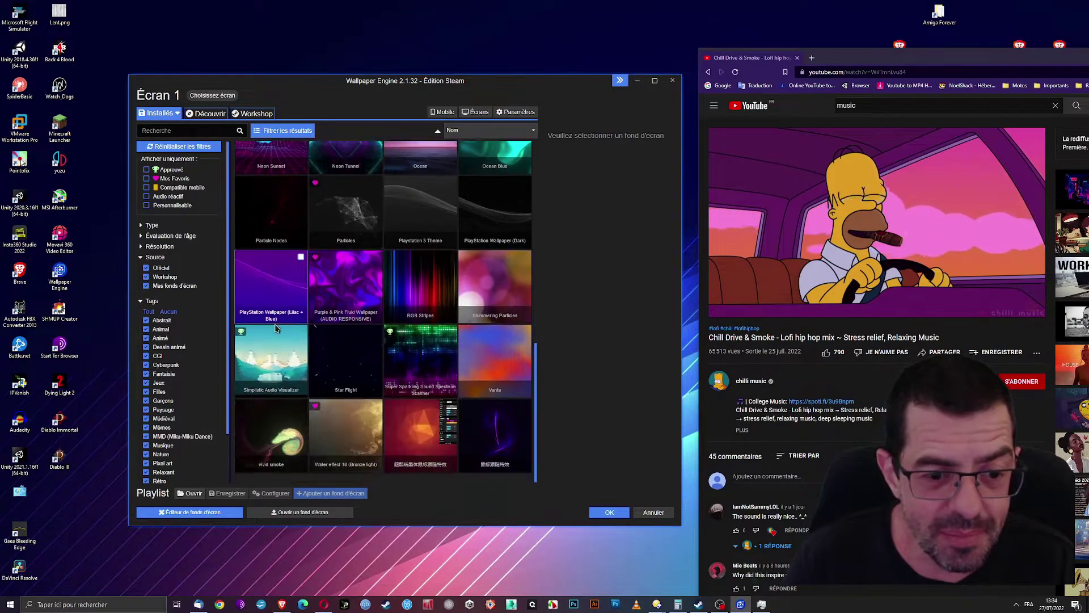
scroll(276, 328, up, 8)
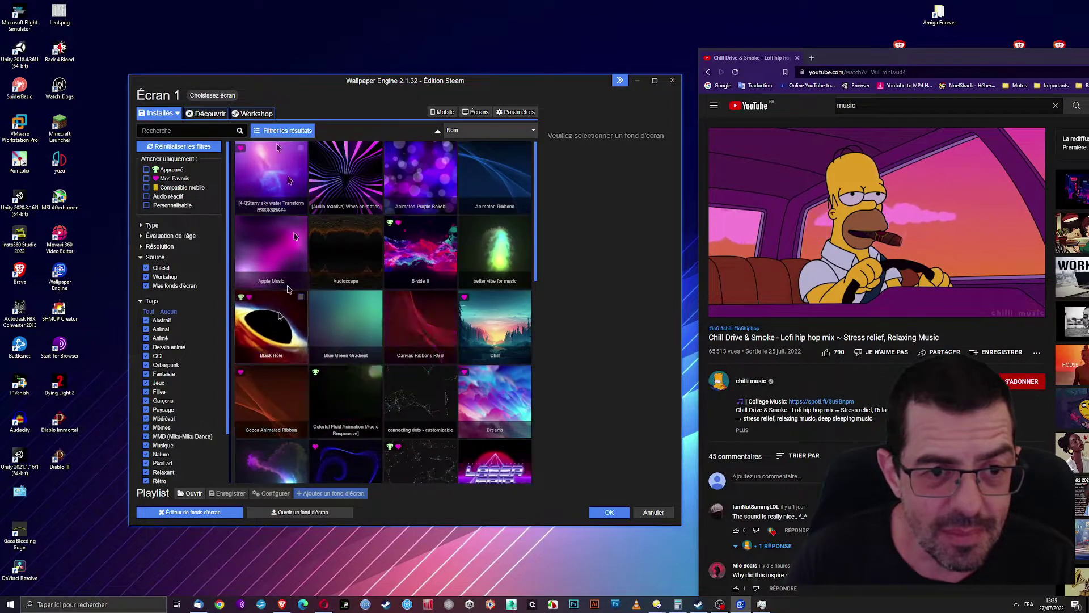
click(252, 113)
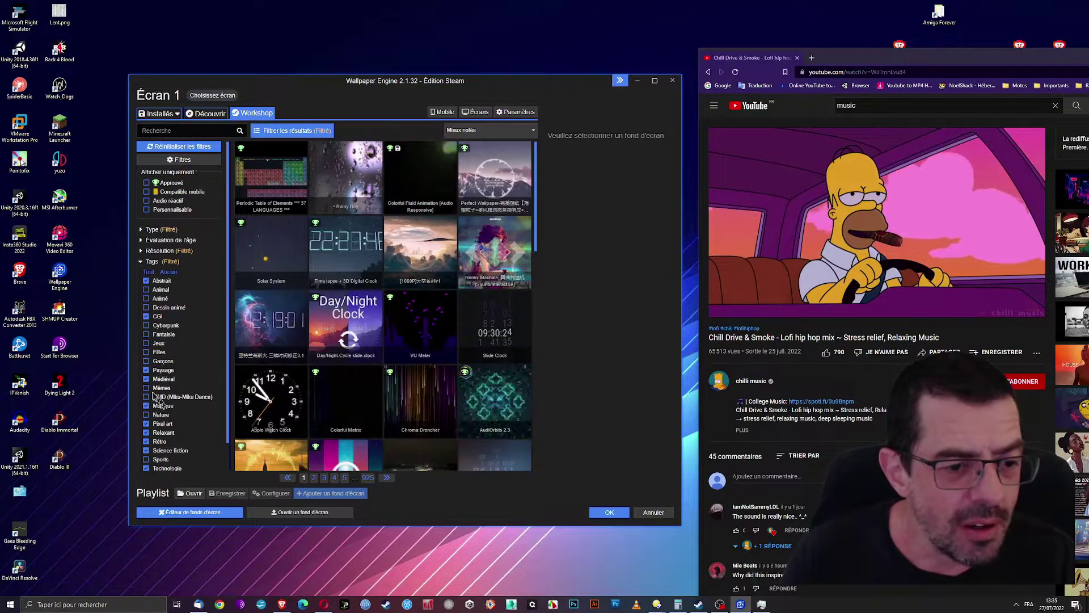
click(147, 317)
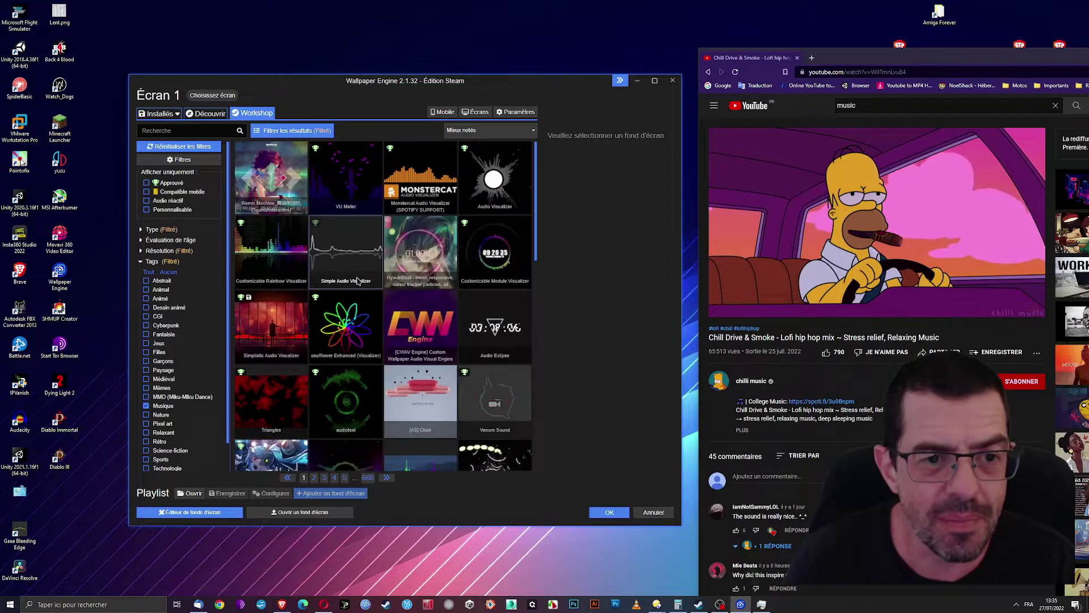
Download the Customizable Rainbow Visualizer wallpaper from the Workshop and move the window down to uncover the desktop.
click(286, 244)
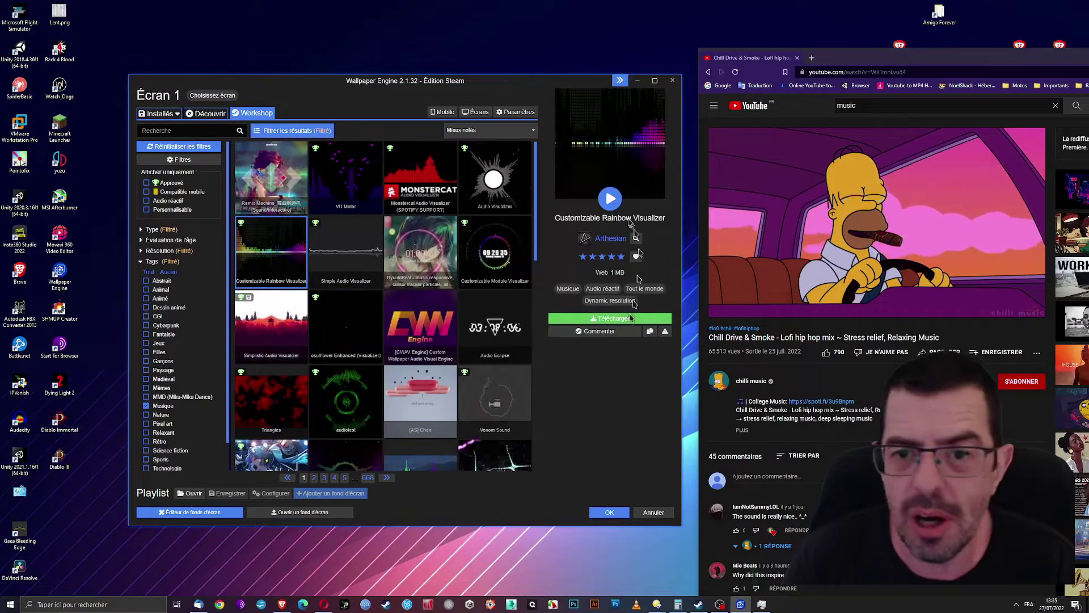
click(610, 320)
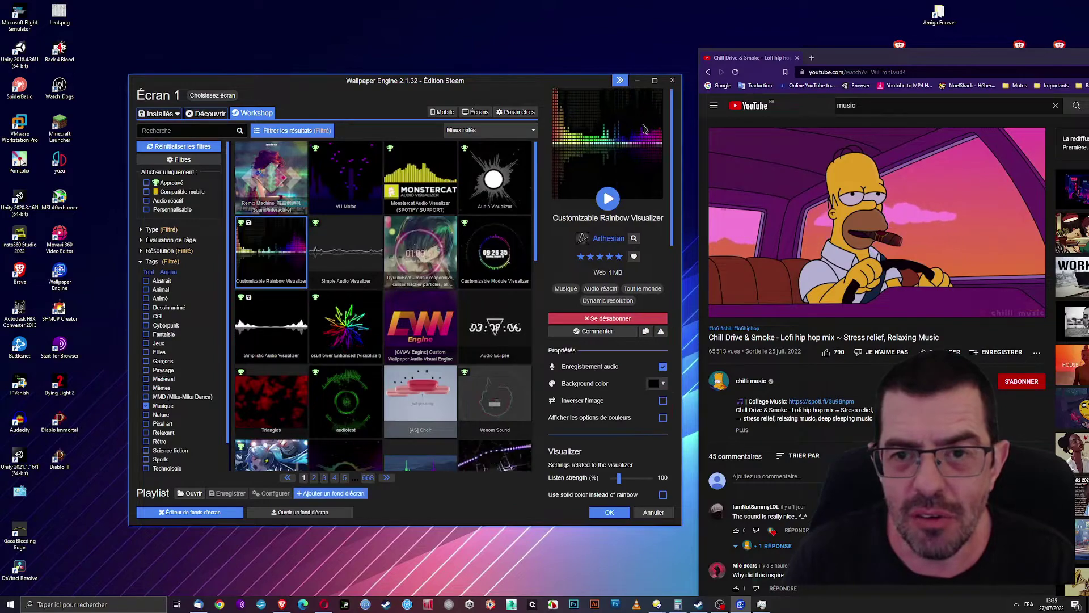
drag(562, 83, 410, 485)
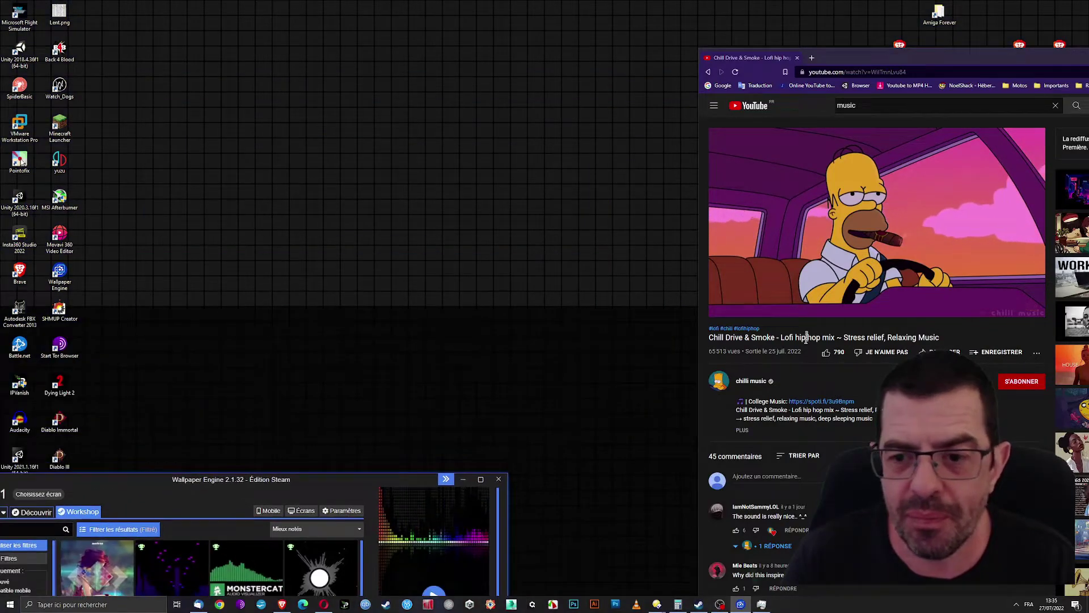
Adjust the lofi mix's volume to see the rainbow bars react, and pause the video after shifting the browser.
click(779, 307)
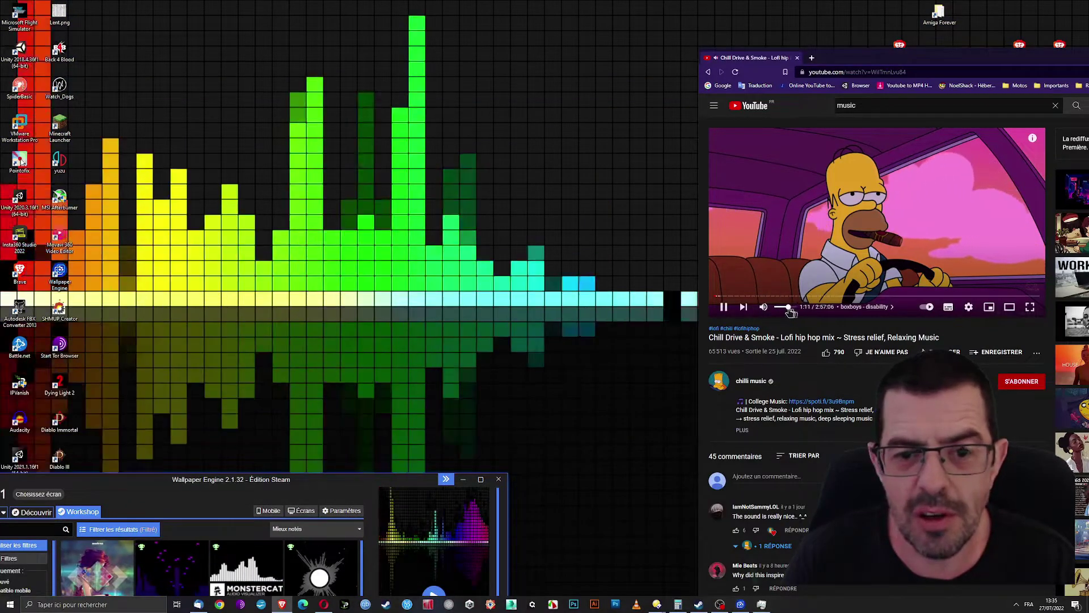
drag(779, 309, 783, 311)
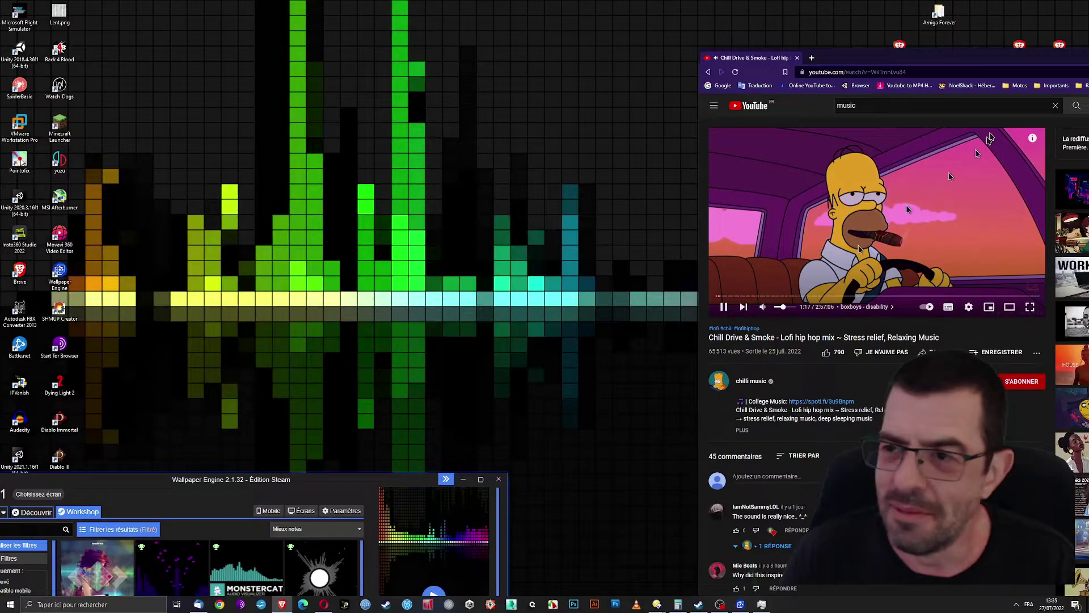
drag(1014, 59, 904, 41)
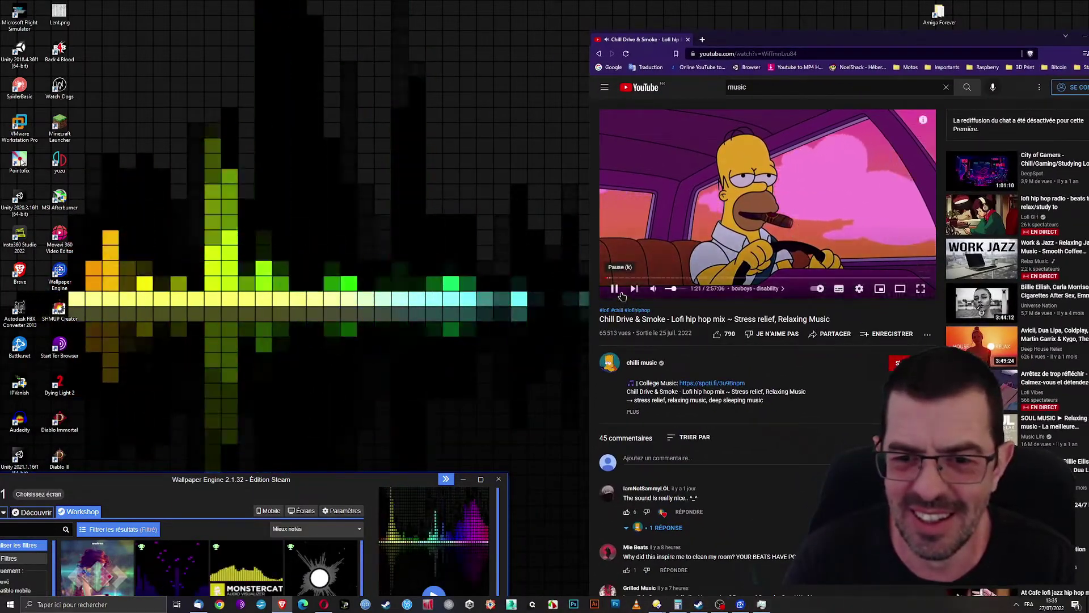
click(615, 289)
Download the Simple Audio Visualizer wallpaper from the Workshop and move the Wallpaper Engine window down to uncover the desktop.
drag(396, 487, 596, 99)
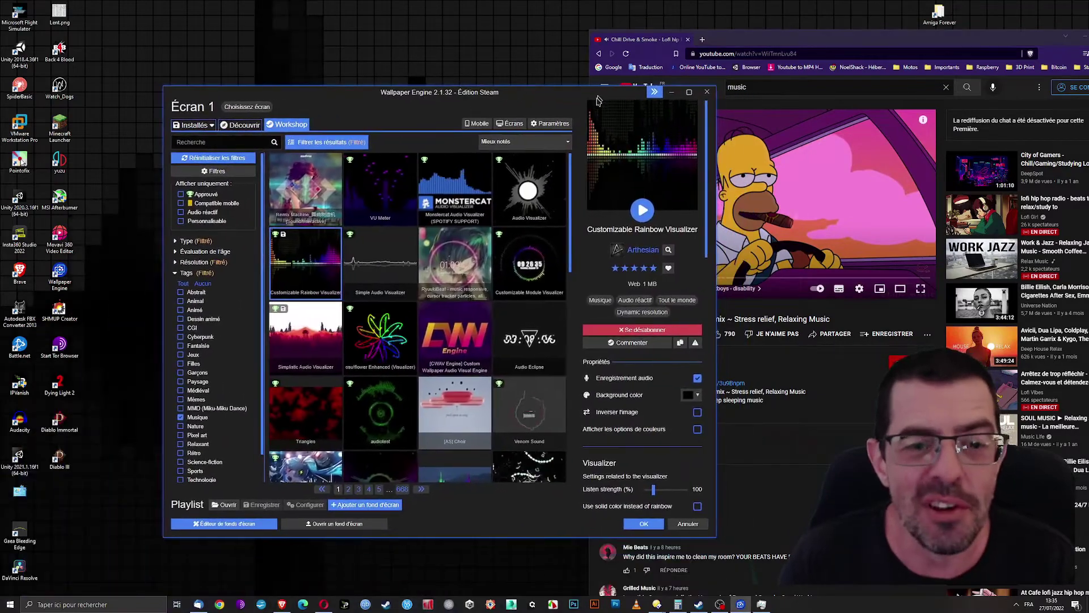
click(380, 264)
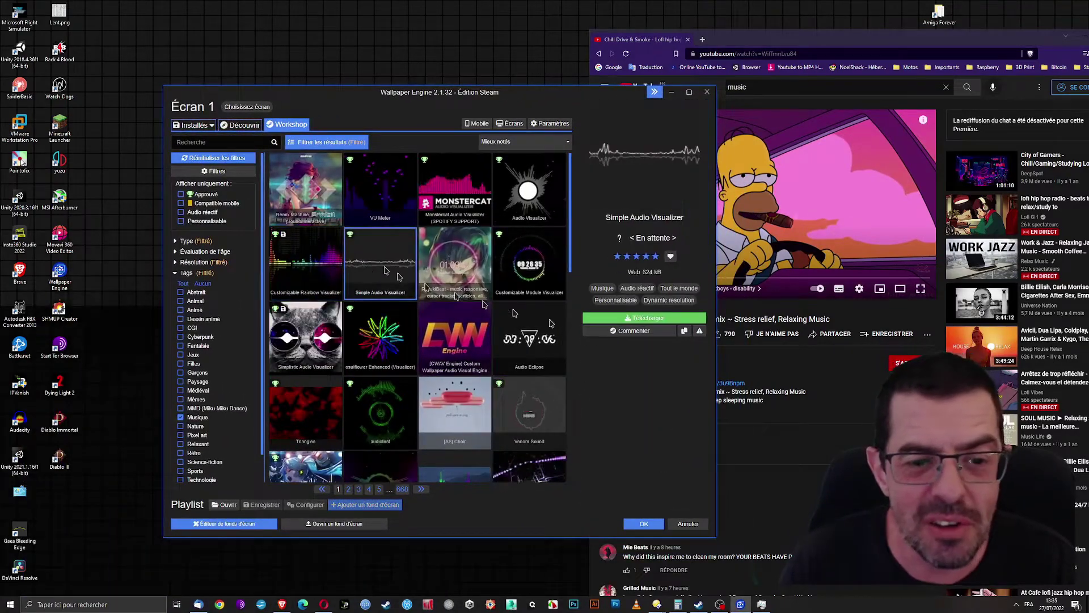
click(645, 317)
drag(624, 99, 476, 446)
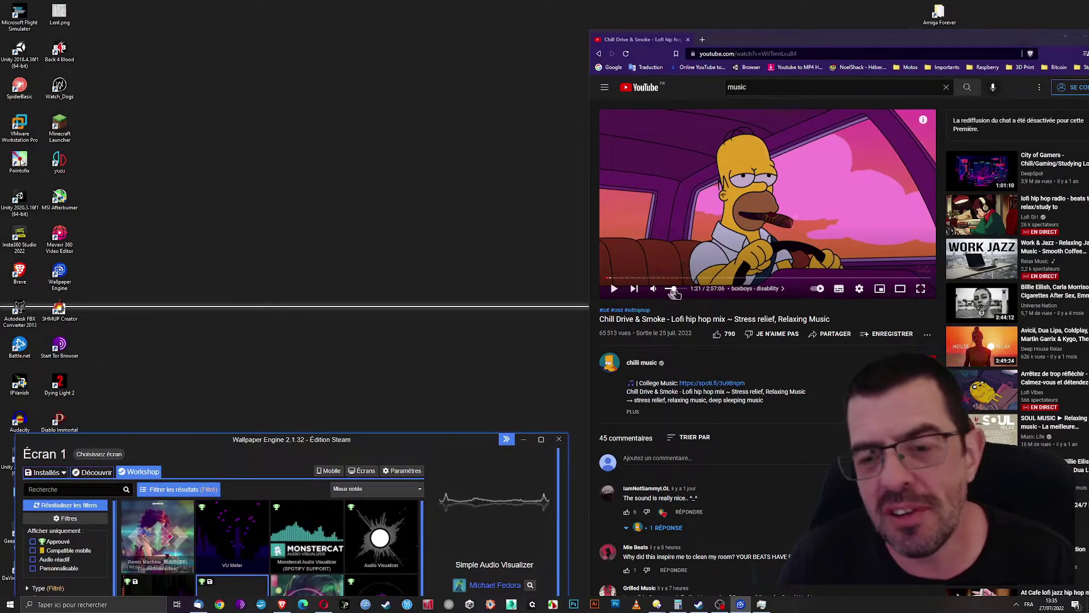
Resume the lofi mix, switch to the recommended Deep House Relax Summer Vibes mix, and pause and minimize the browser.
click(614, 289)
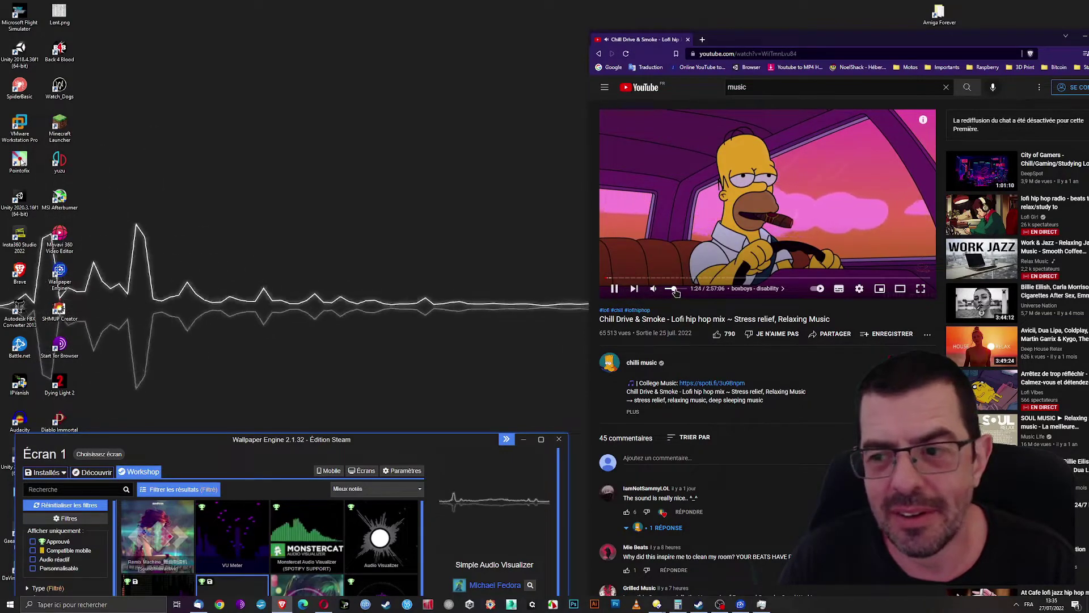
click(1042, 340)
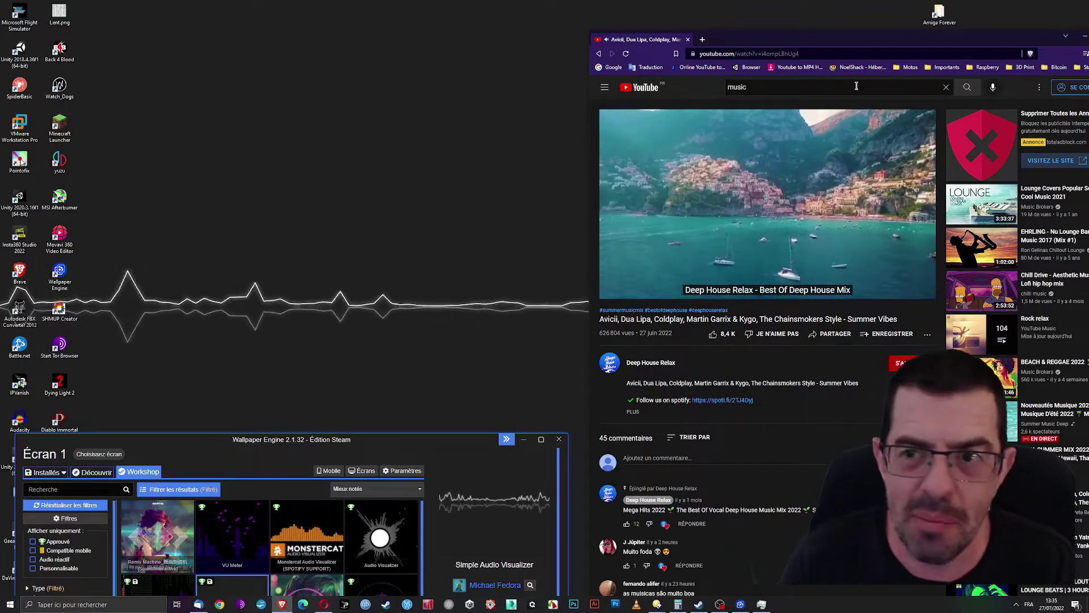
drag(880, 48, 764, 53)
click(497, 295)
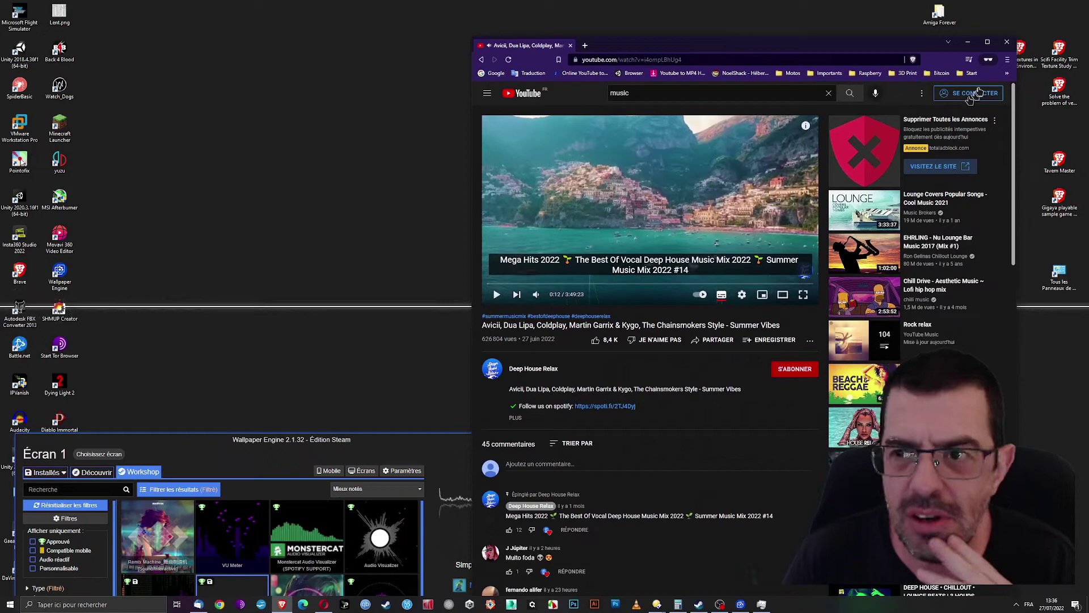
click(969, 43)
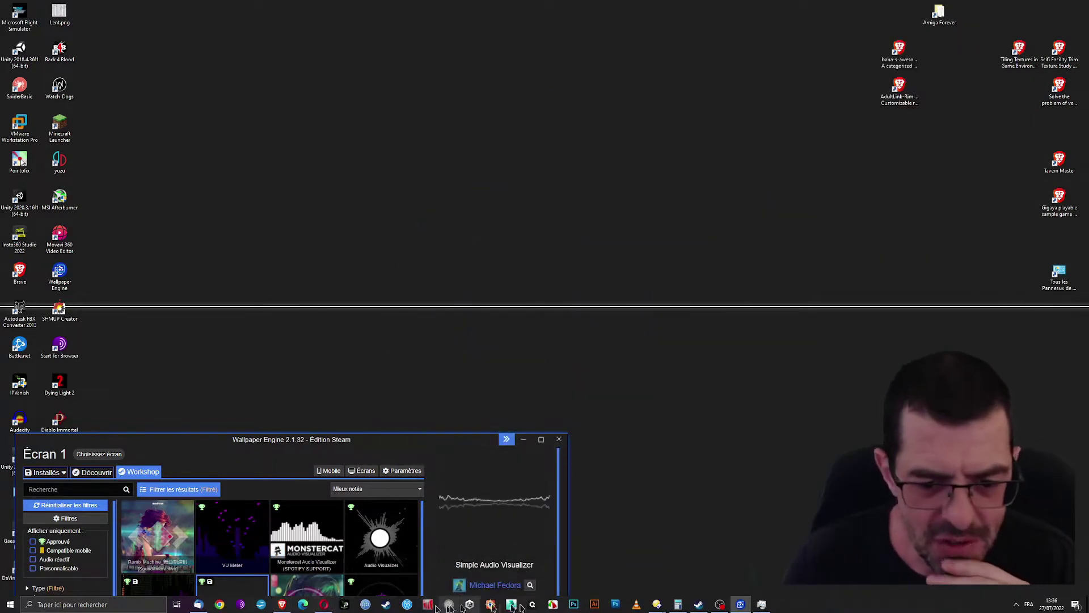
Switch to VLC and play track 20, In Repair.mp3, from the _You Tube folder of the media library.
mouse_move(639, 609)
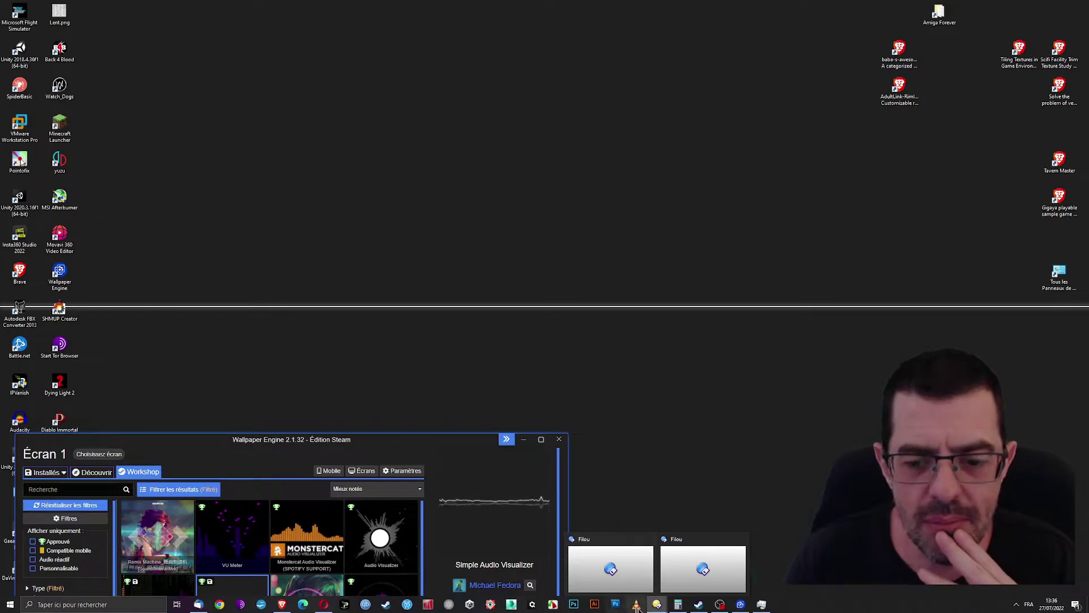
click(640, 550)
drag(191, 60, 1083, 21)
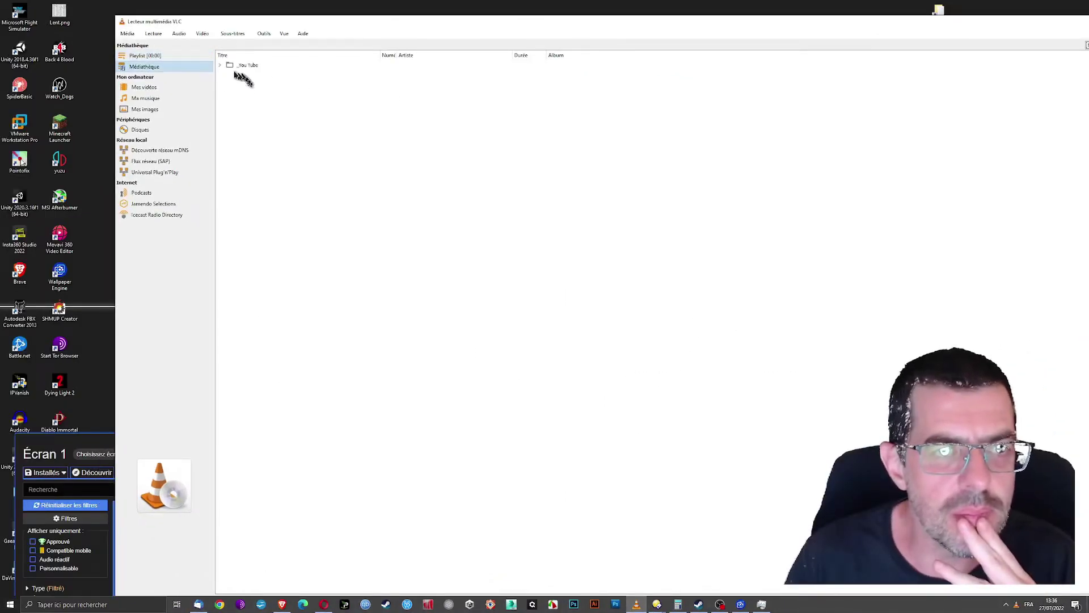
double_click(232, 66)
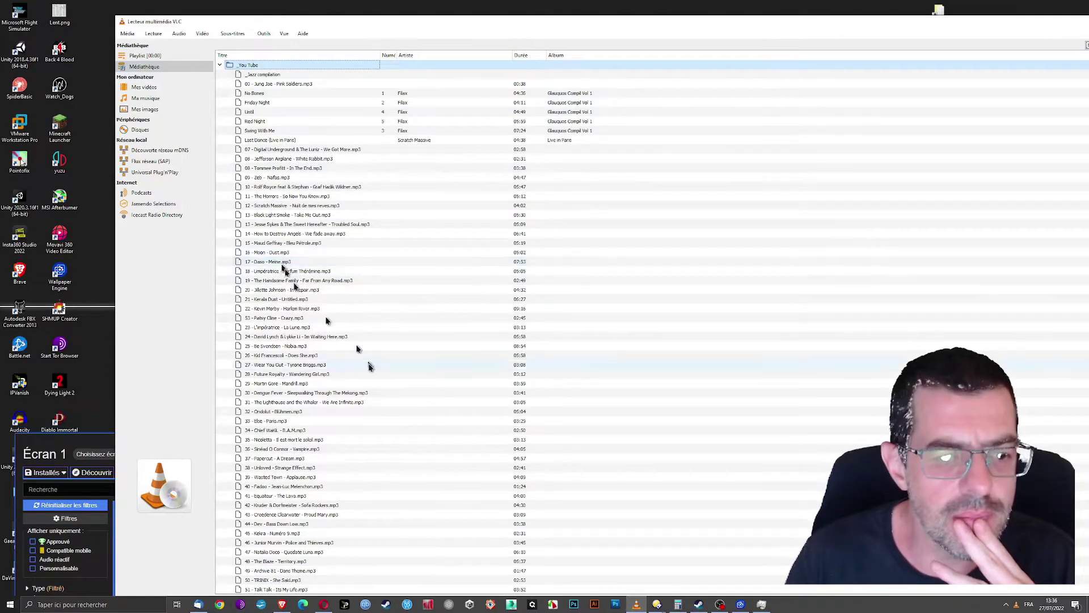
scroll(357, 351, down, 1)
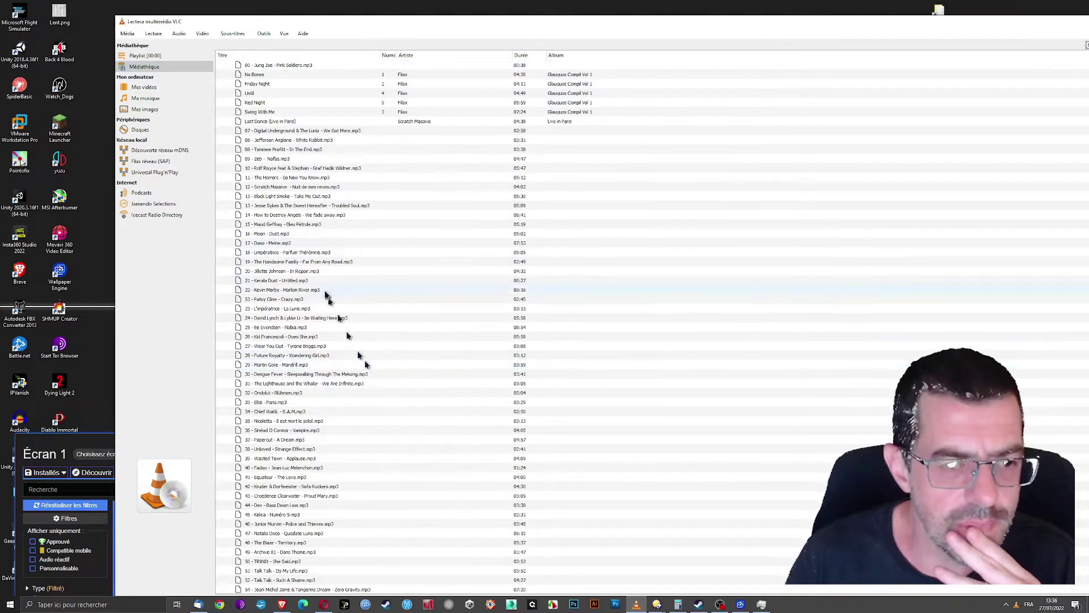
double_click(290, 271)
Move the VLC window aside and minimize it to watch the wallpaper react to the track.
drag(244, 15, 337, 35)
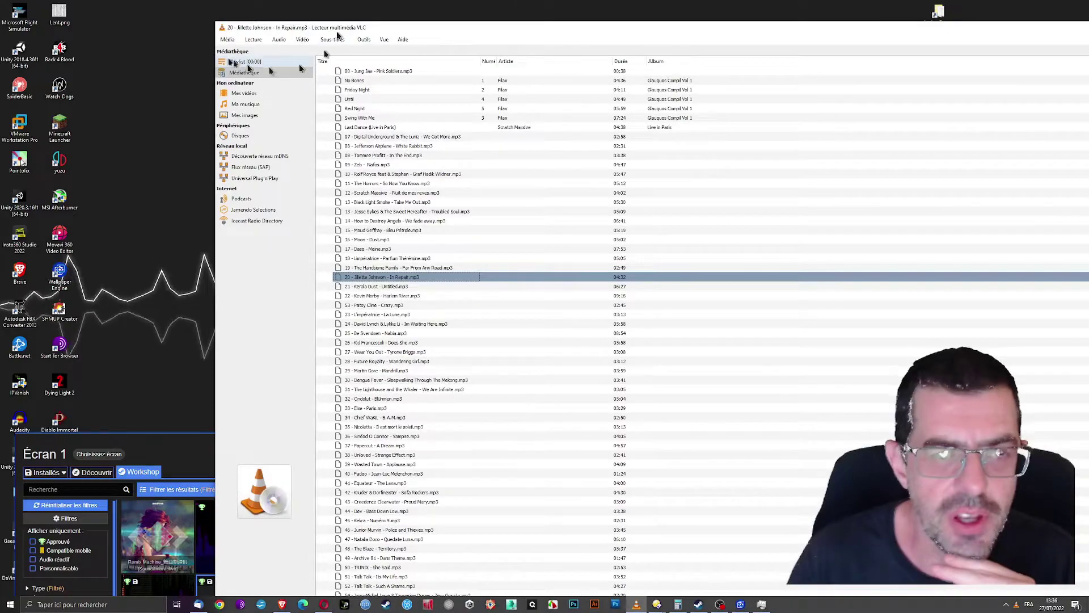
double_click(214, 26)
click(1080, 5)
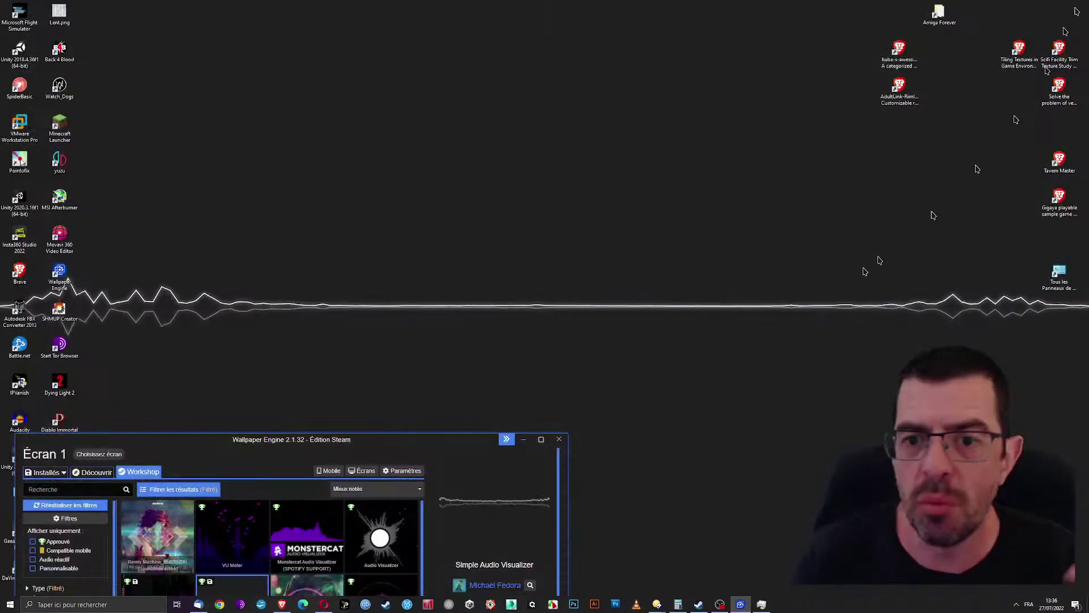
Return to the installed wallpapers in Wallpaper Engine and unsubscribe from Customizable Rainbow Visualizer.
drag(427, 441, 740, 133)
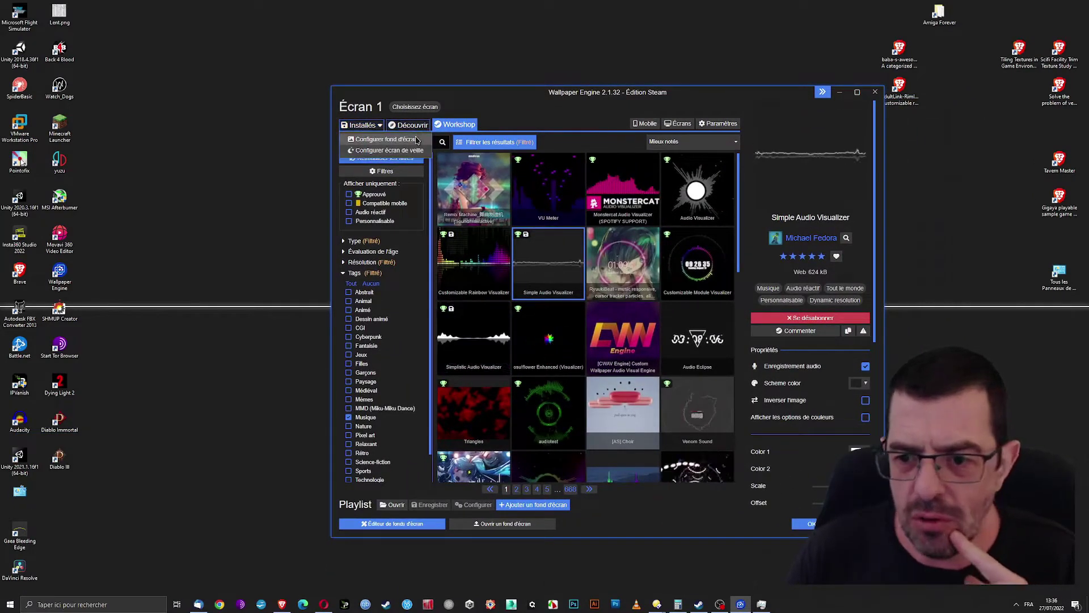
click(415, 140)
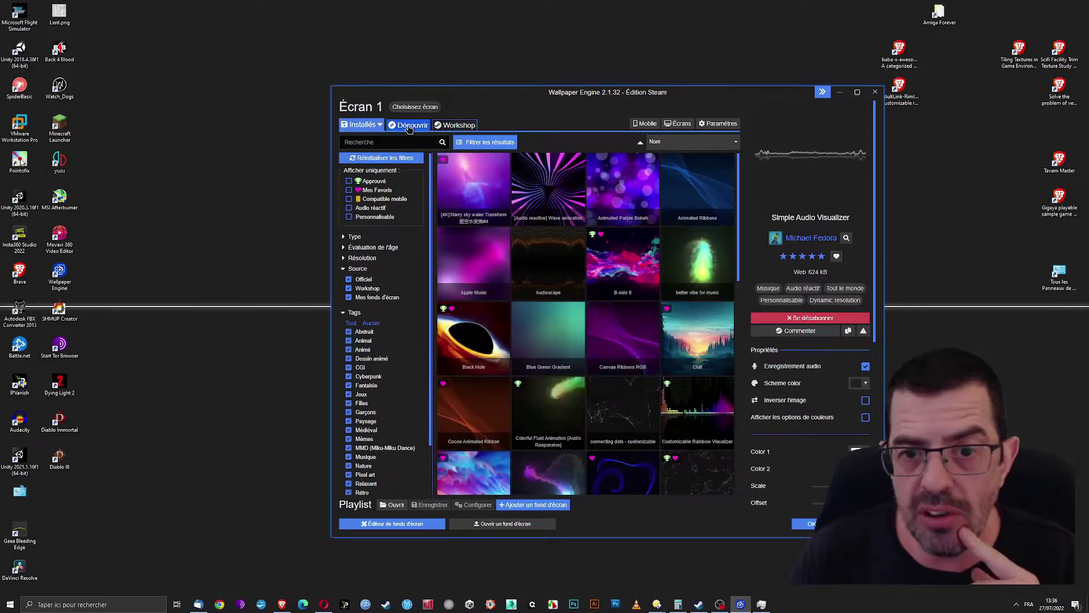
scroll(618, 331, down, 3)
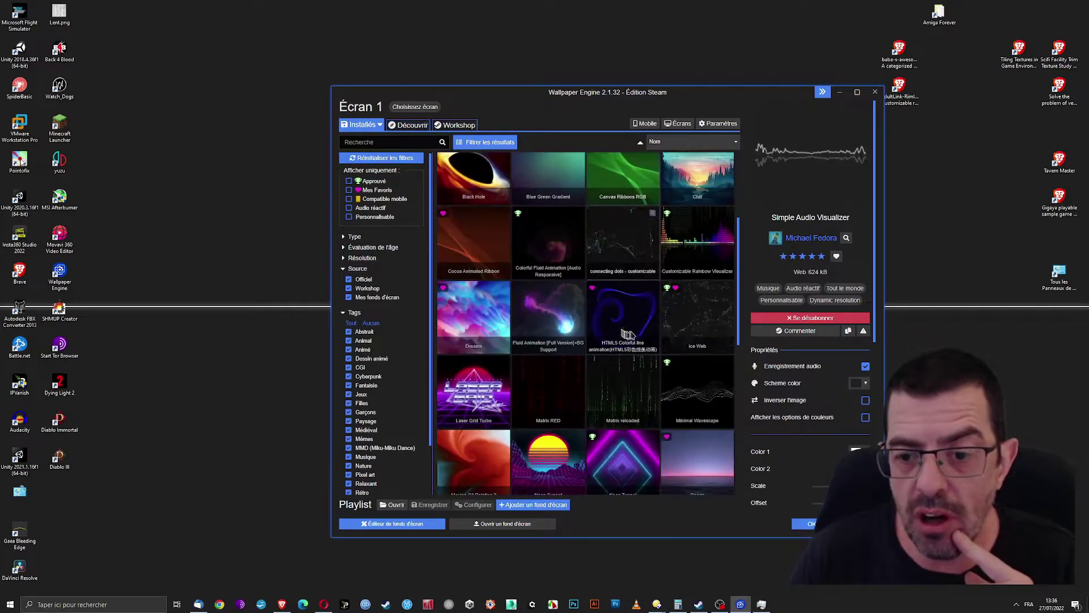
click(723, 243)
click(809, 330)
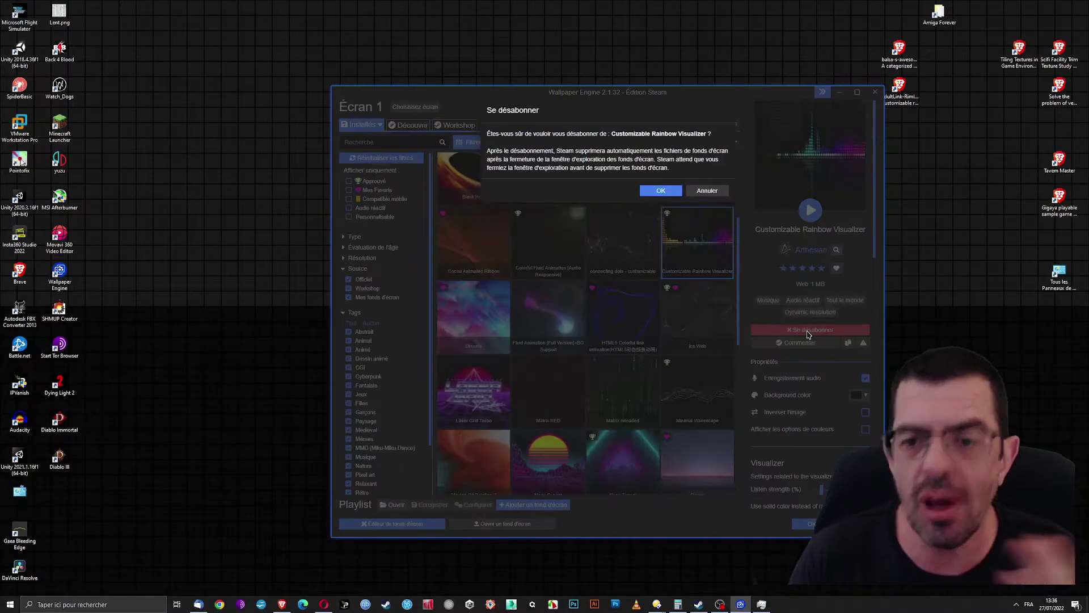
click(647, 192)
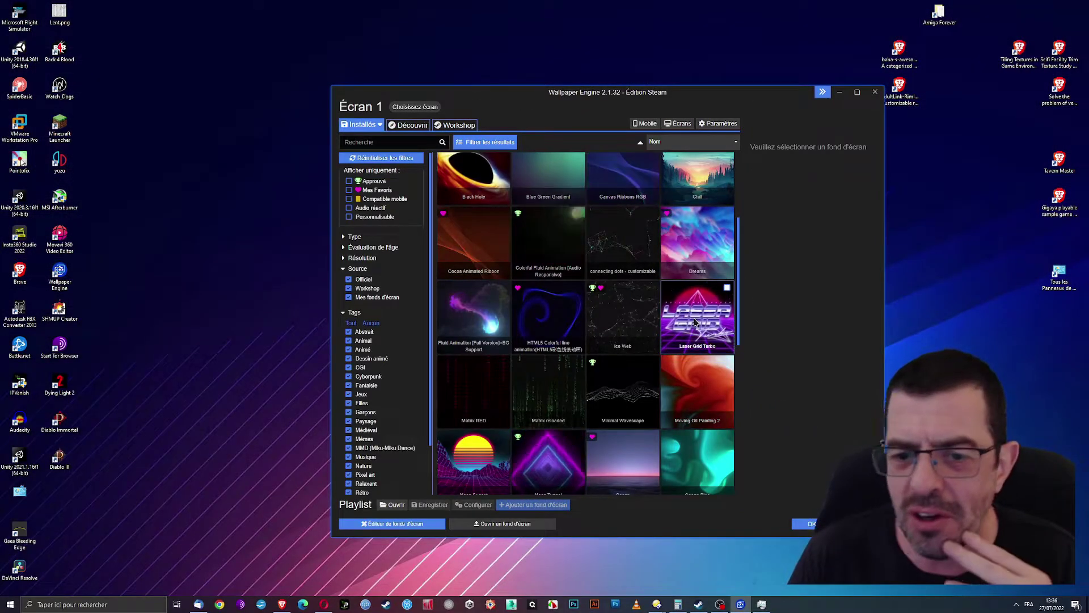
Apply the Minimal Wavescape wallpaper, move the window aside to view it, and look through its properties.
click(649, 376)
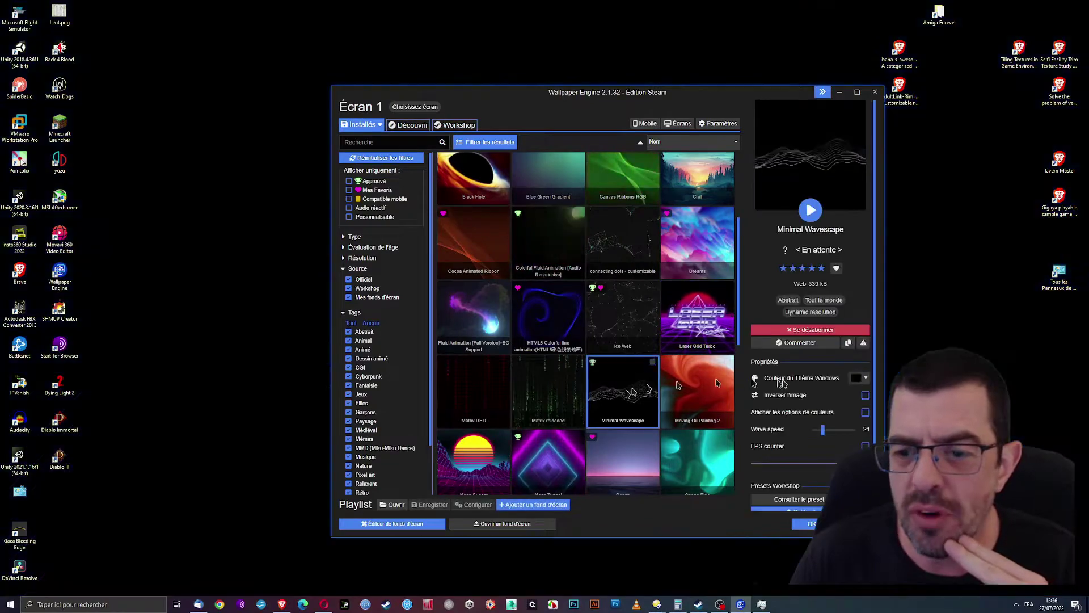
drag(762, 100, 403, 58)
scroll(468, 420, down, 2)
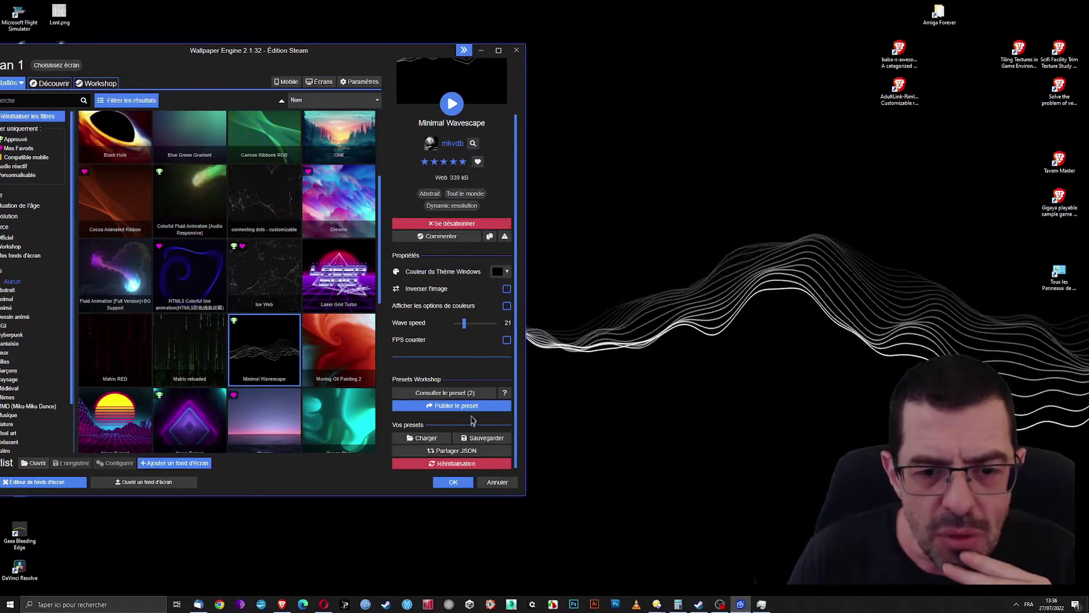
drag(358, 57, 467, 39)
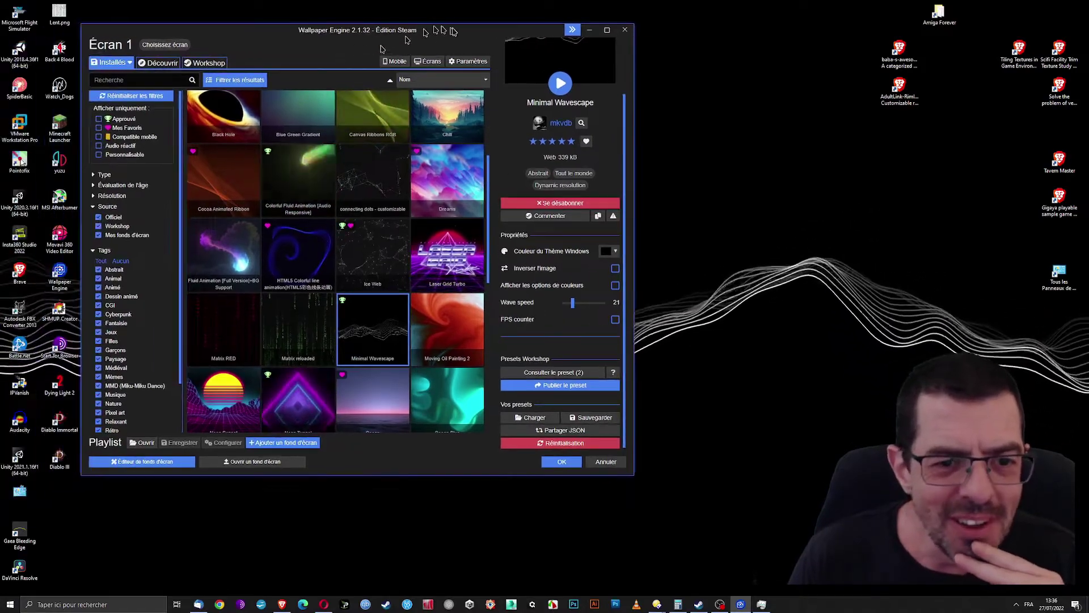
Apply the Moving Oil Painting 2 wallpaper, move the window out of the way to view it, and bring the window back.
click(477, 345)
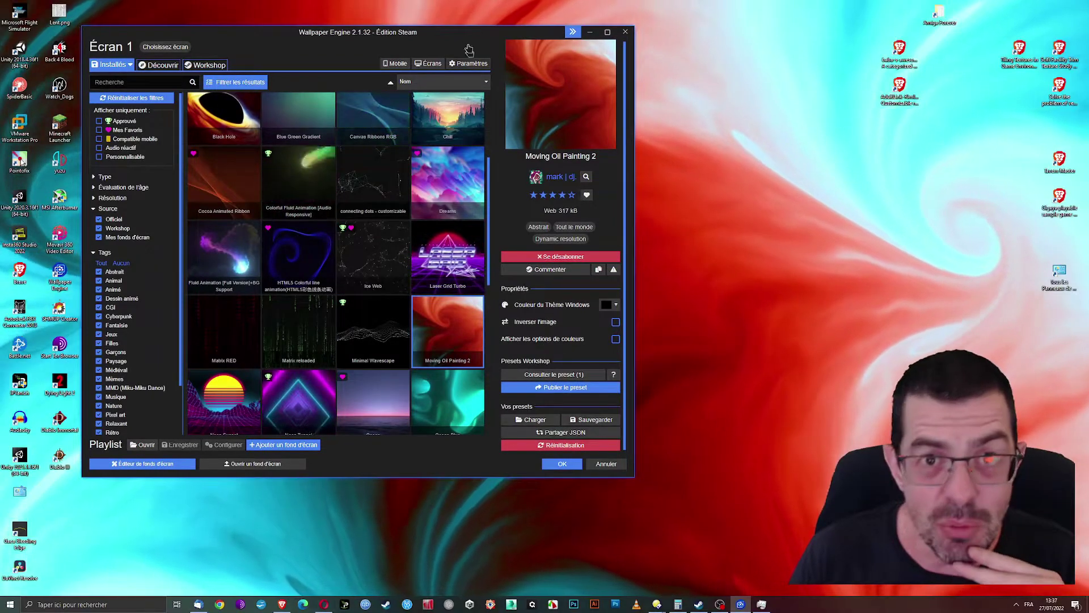
drag(455, 32, 888, 595)
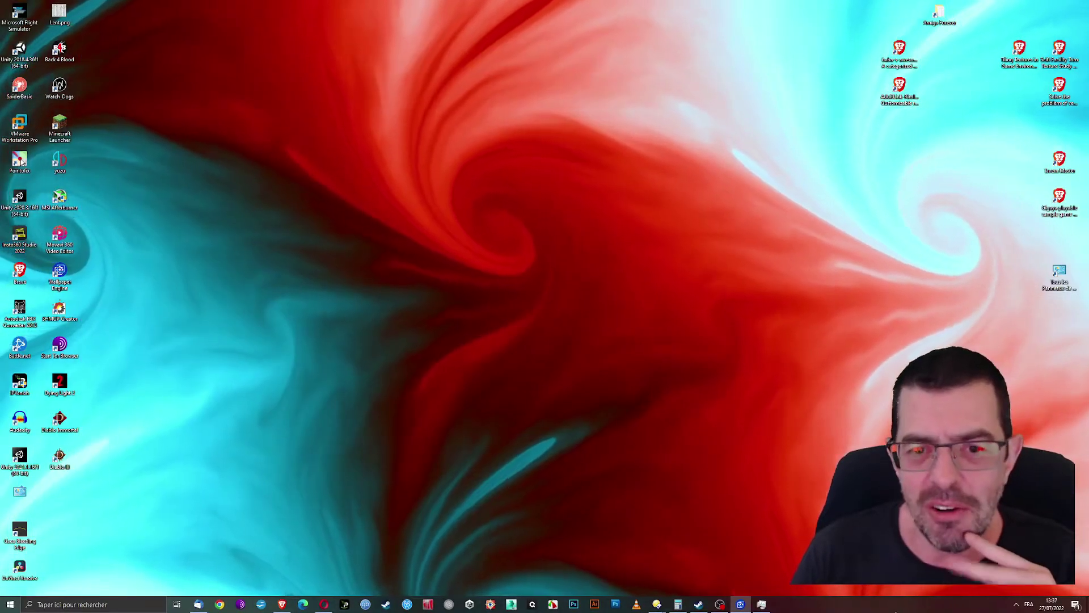
drag(896, 612, 604, 69)
Apply the Fluid Animation [Full Version]+BG Support wallpaper, move the window aside to try its fluid trails, and look through its properties.
click(397, 299)
scroll(709, 341, down, 5)
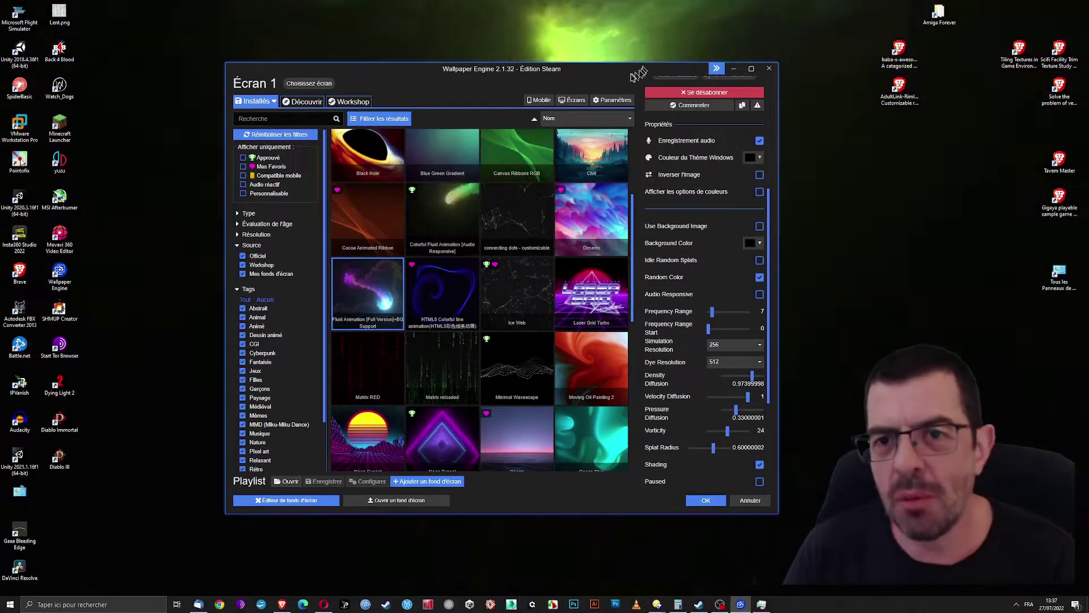
drag(637, 68, 395, 54)
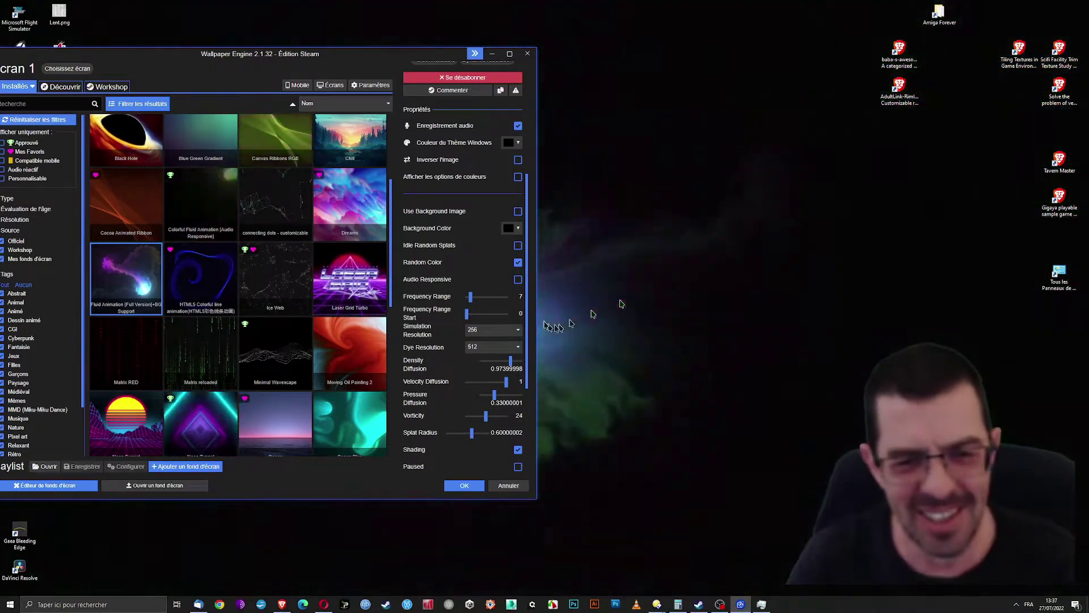
scroll(499, 253, down, 3)
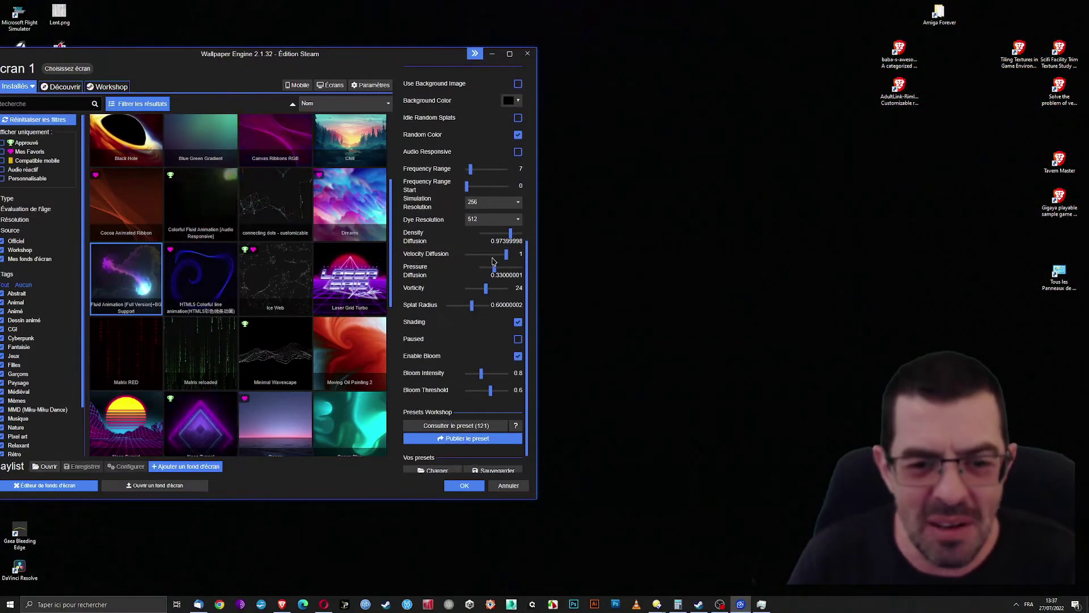
scroll(463, 277, up, 4)
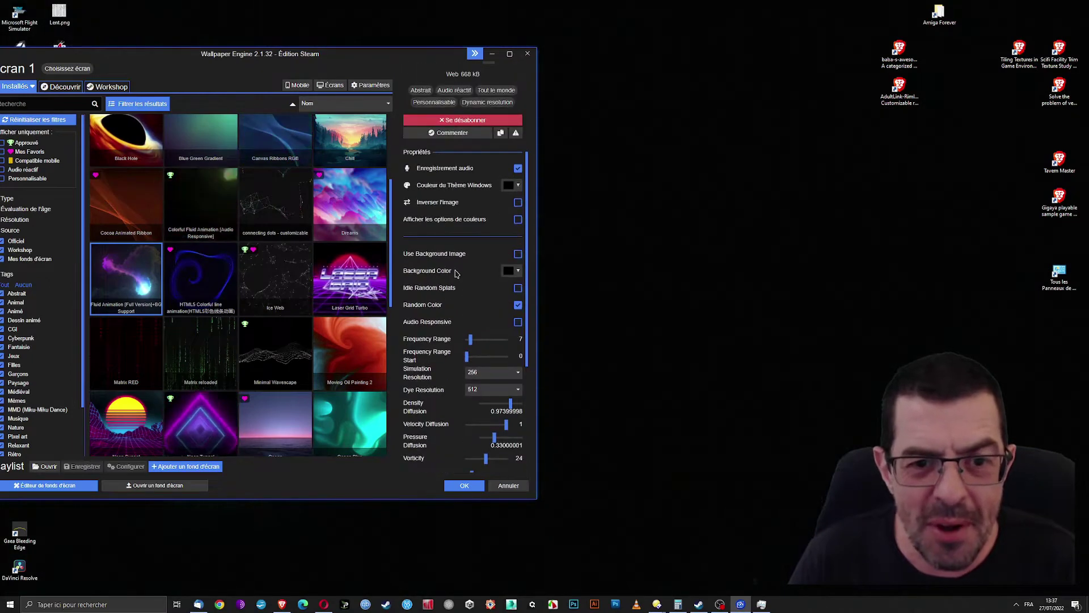
scroll(456, 273, down, 4)
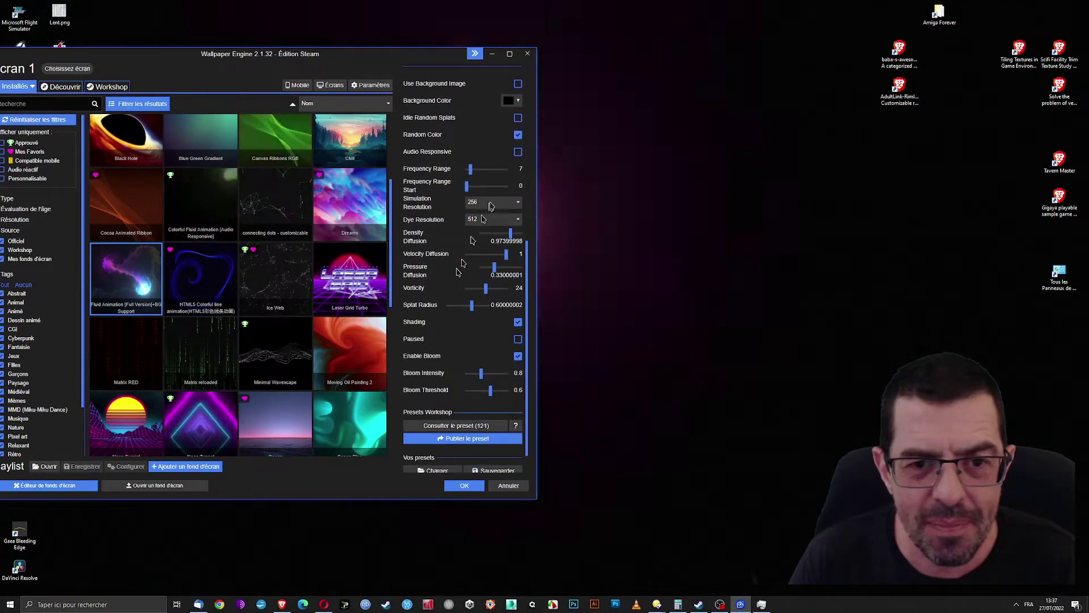
Disable Random Color for the fluid animation, set its Splat Color to #ff001b, and confirm the wallpaper settings.
click(518, 134)
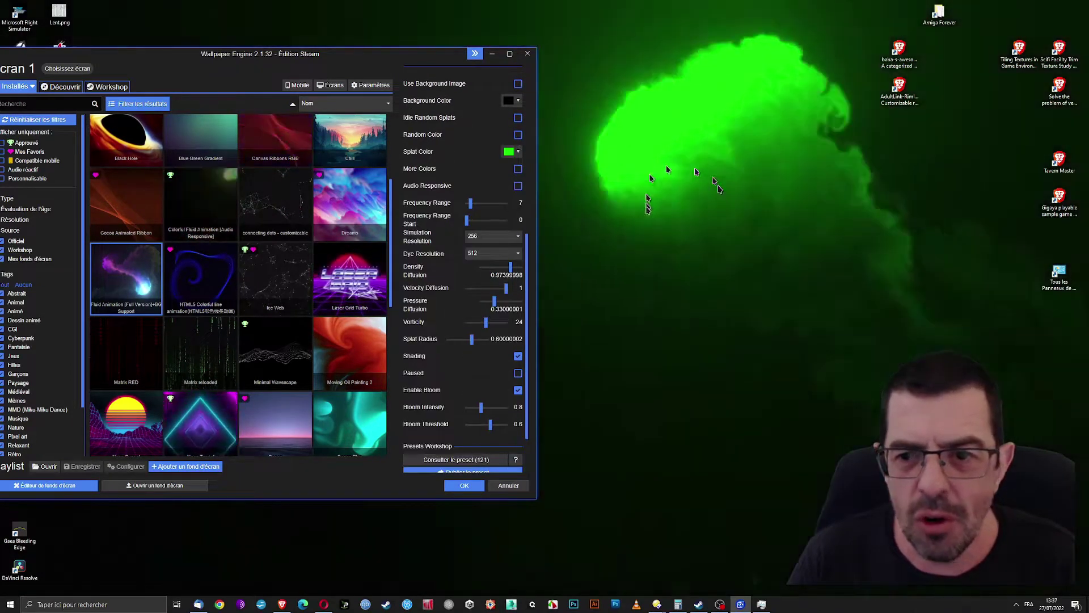
click(518, 152)
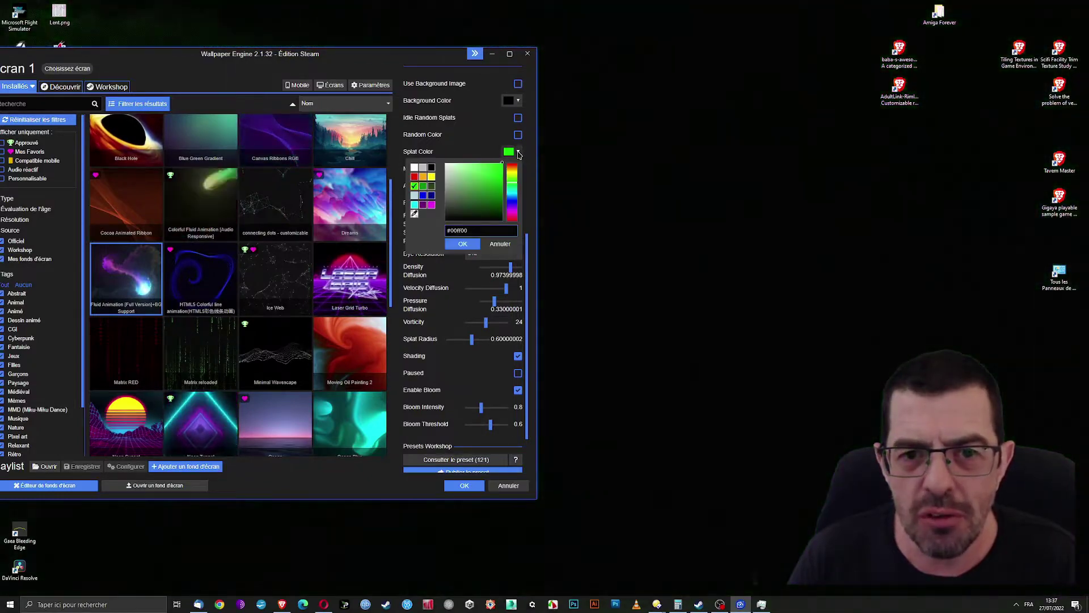
click(512, 218)
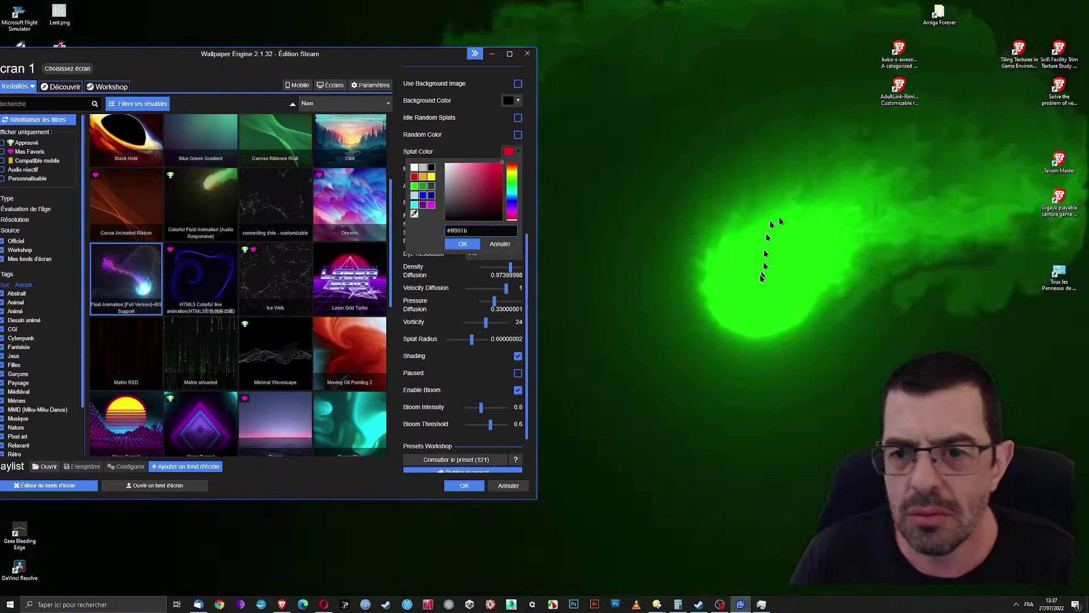
scroll(454, 449, down, 1)
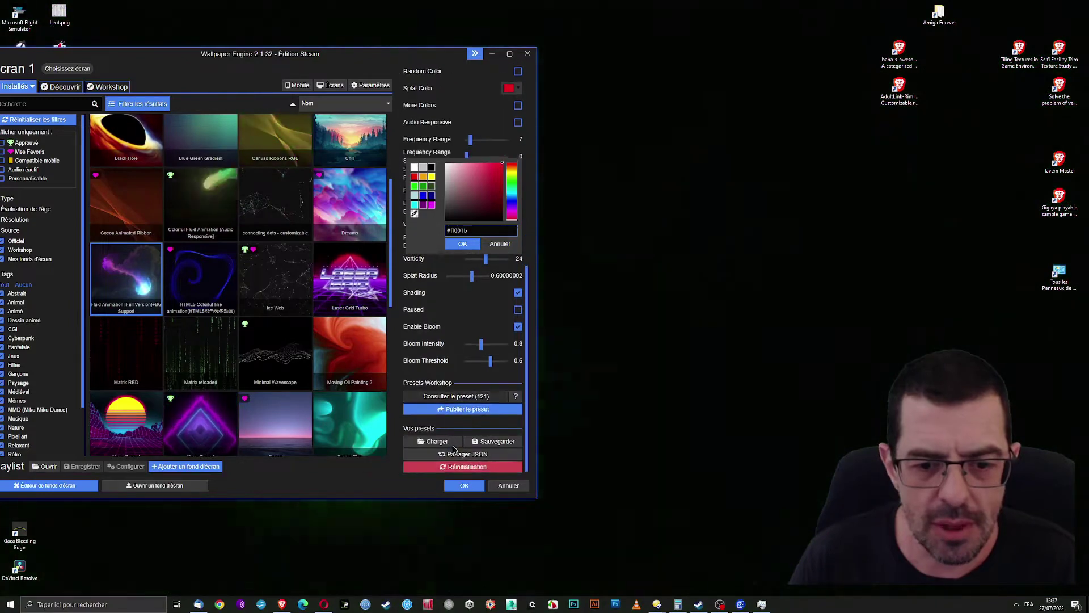
click(464, 485)
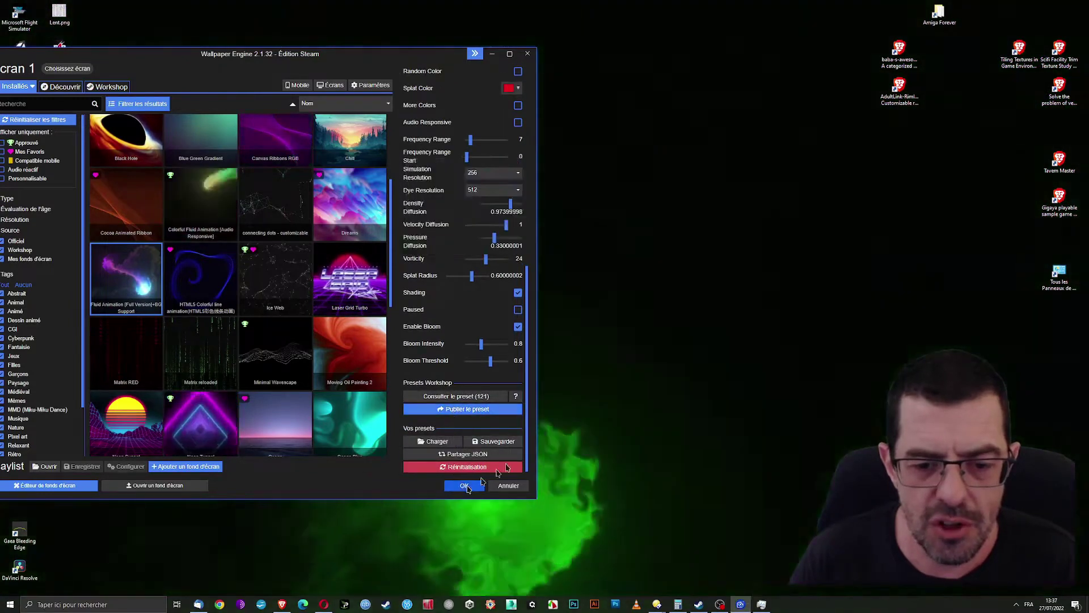
click(464, 485)
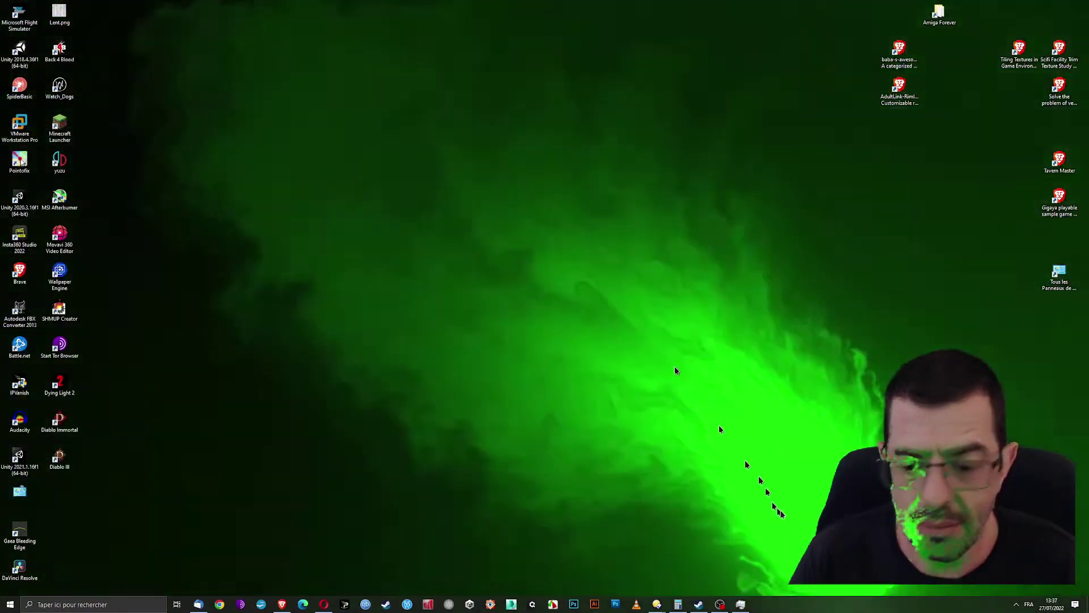
Reopen the Wallpaper Engine window, reposition it, and apply the Particle Nodes wallpaper.
click(1016, 604)
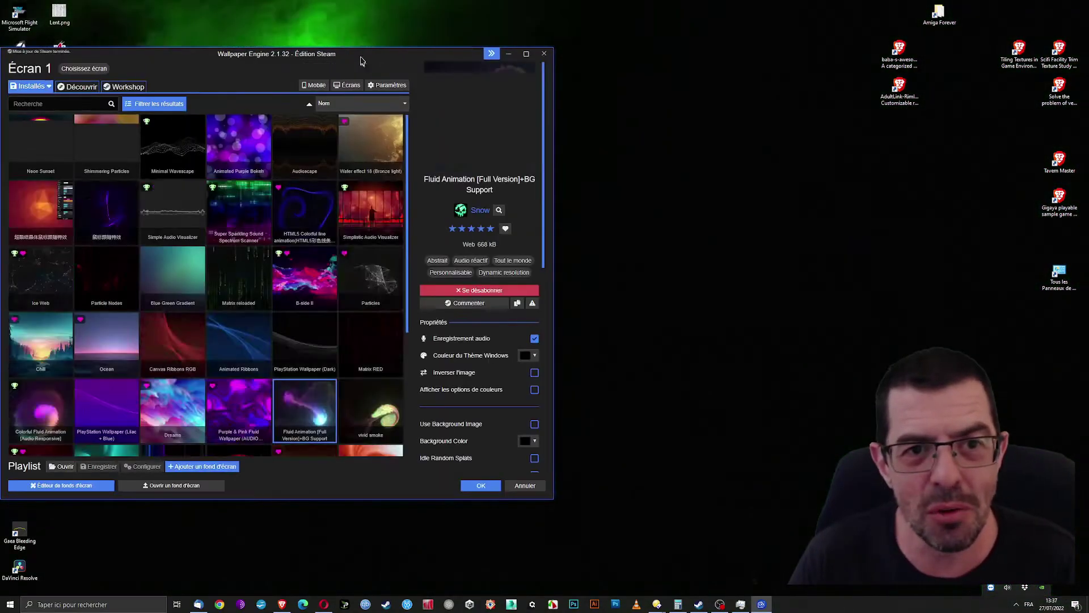
drag(362, 60, 454, 66)
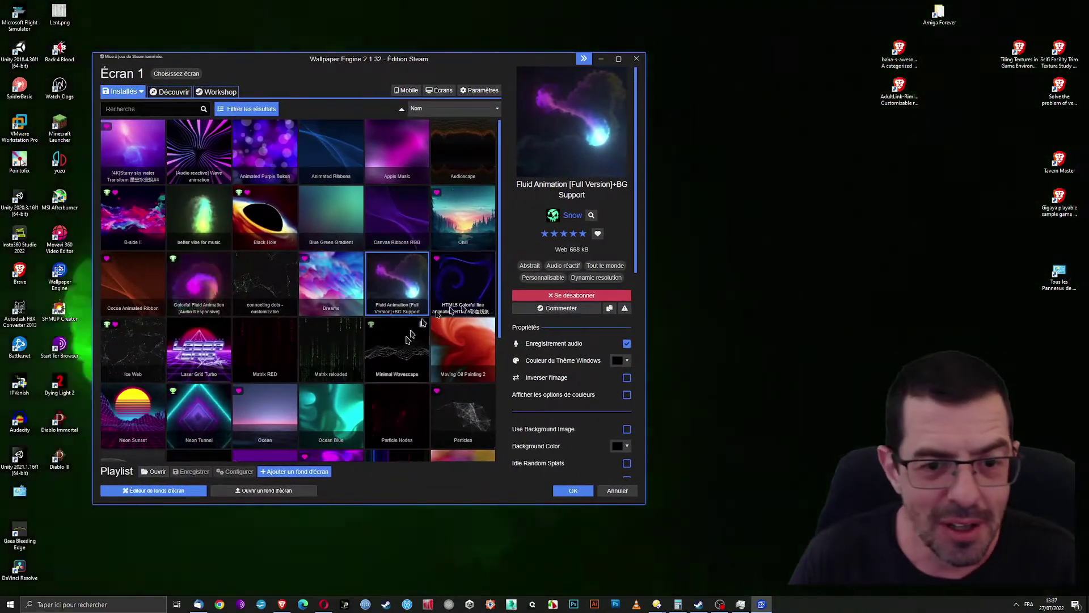
click(398, 414)
scroll(557, 308, down, 2)
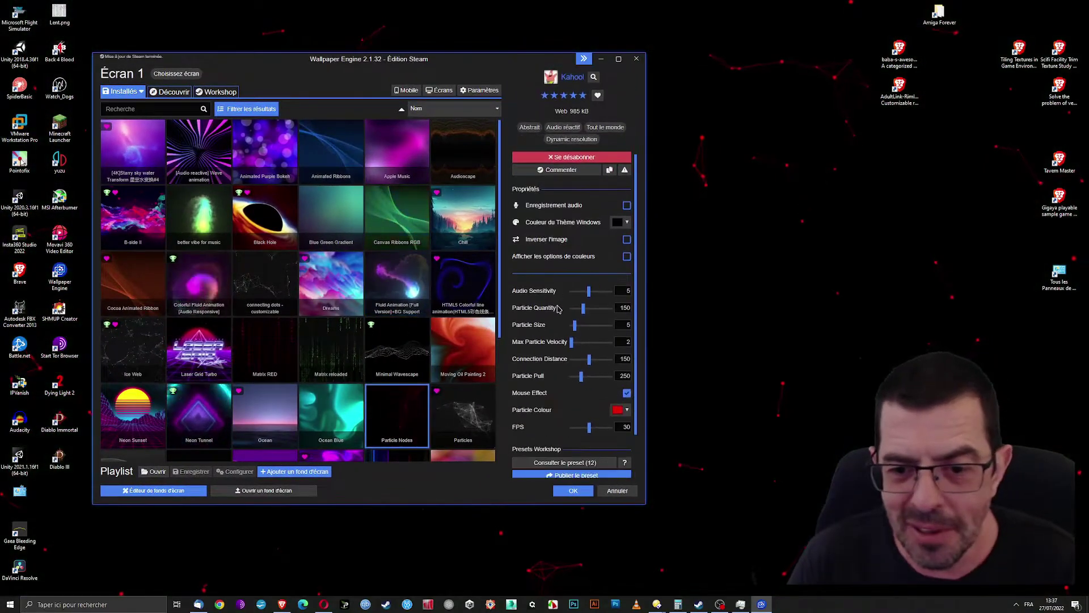
Set the Particle Nodes wallpaper's Particle Colour to #ff9900 and its Windows theme colour to #09064f.
click(627, 411)
mouse_move(619, 331)
mouse_down()
mouse_move(621, 369)
mouse_move(621, 320)
mouse_up()
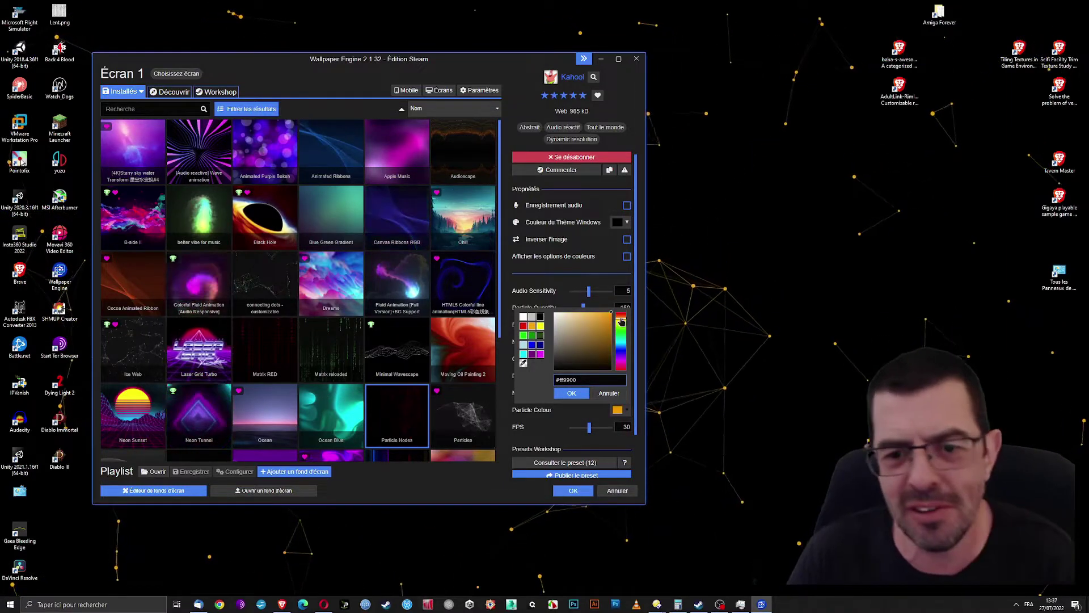
click(625, 225)
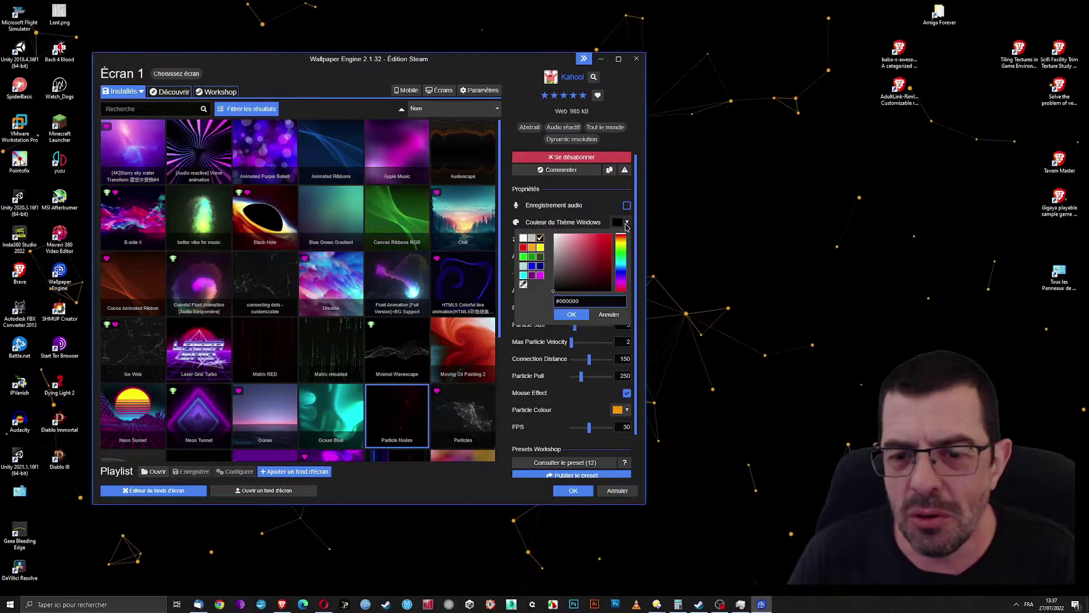
mouse_move(602, 254)
mouse_down()
mouse_move(599, 295)
mouse_move(598, 276)
mouse_move(620, 279)
mouse_up()
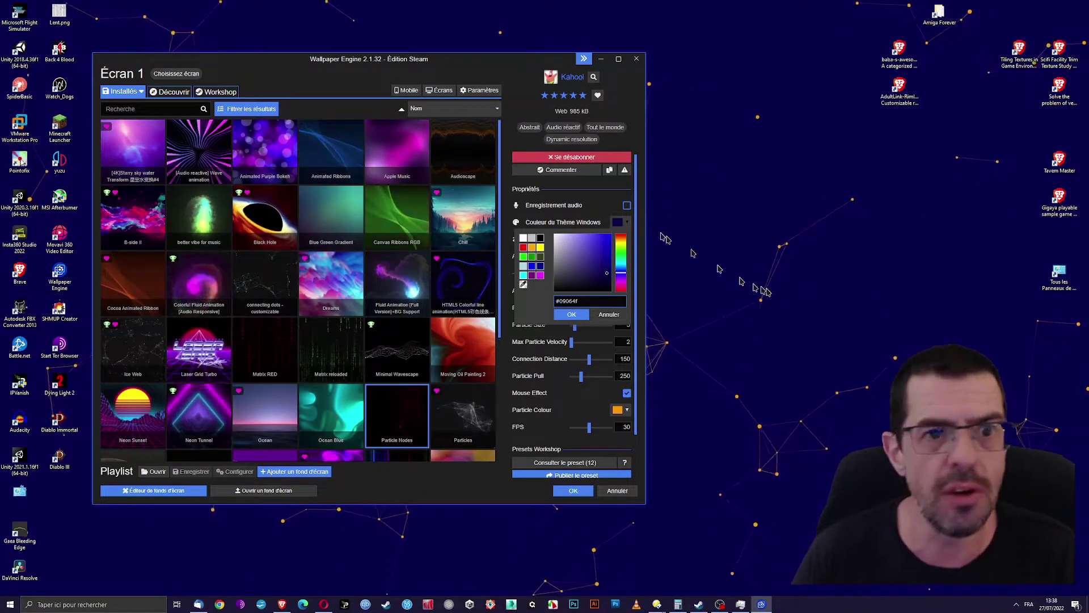
Apply the Apple Music wallpaper and try its Waves and Cells effects, making the window narrower to show more of the desktop.
click(406, 151)
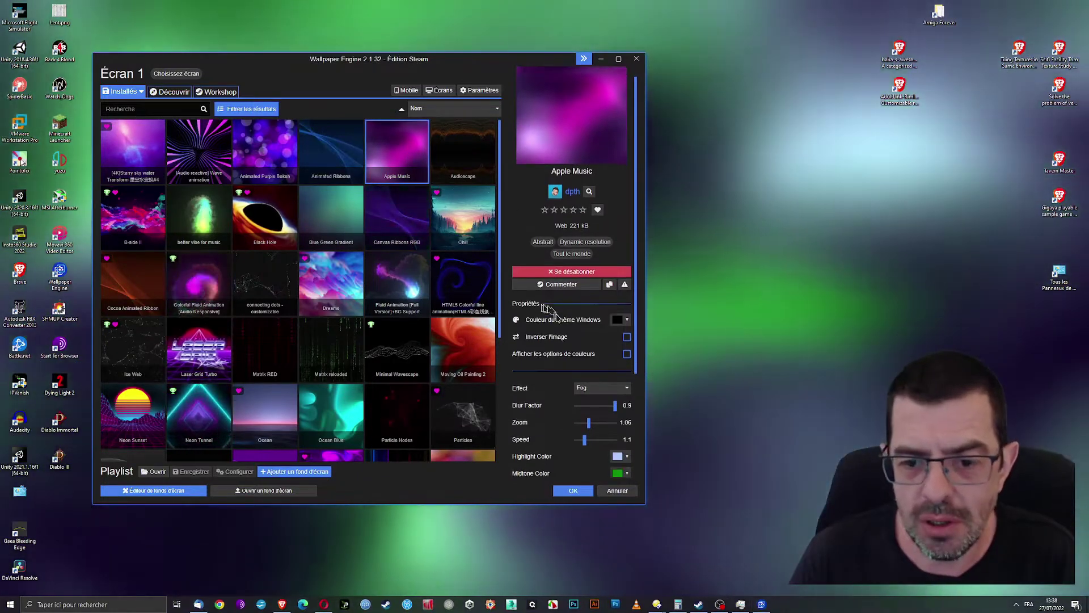
scroll(556, 317, down, 3)
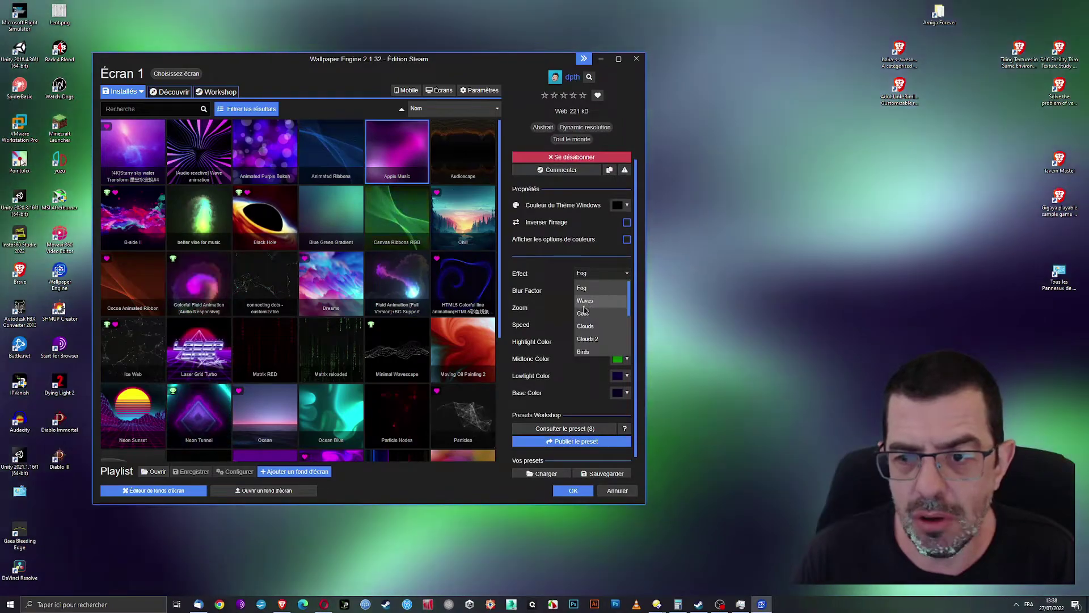
click(584, 306)
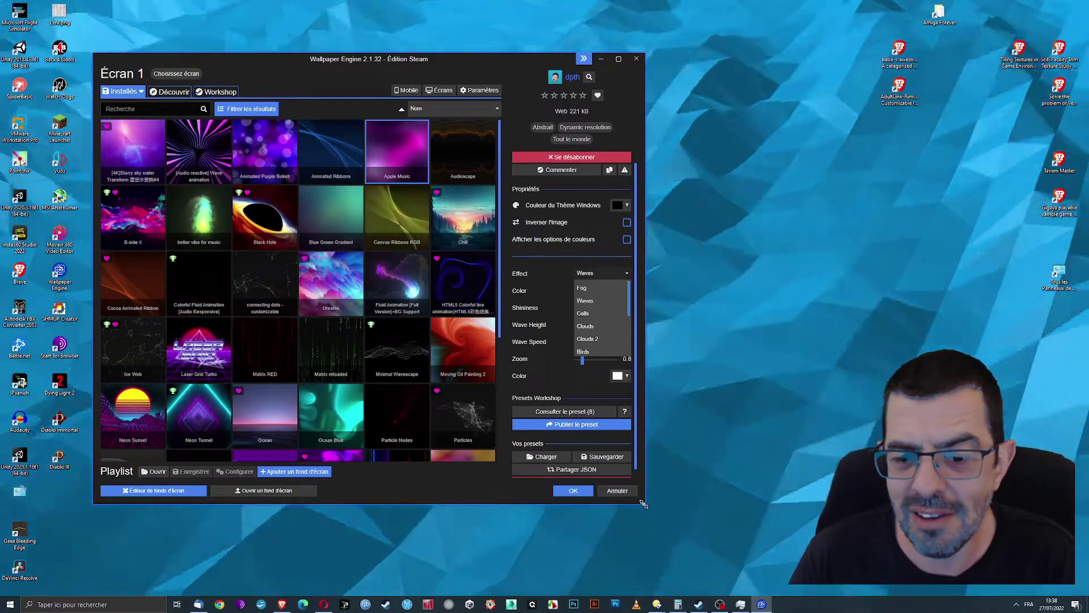
drag(643, 503, 534, 487)
click(474, 313)
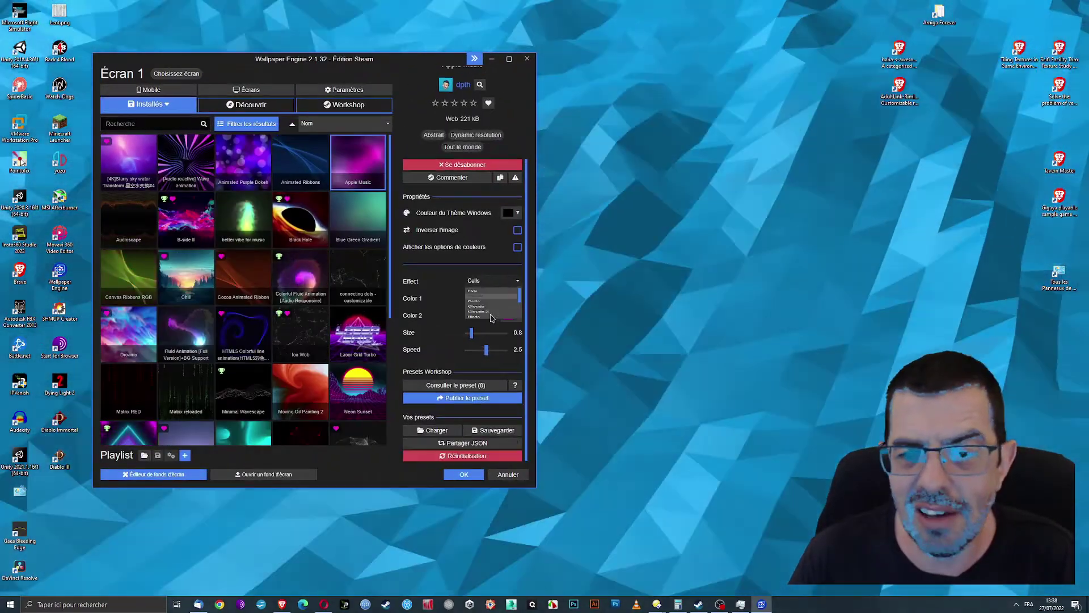
Set Color 2 of the Cells effect to #fff300 and confirm the colour.
click(491, 281)
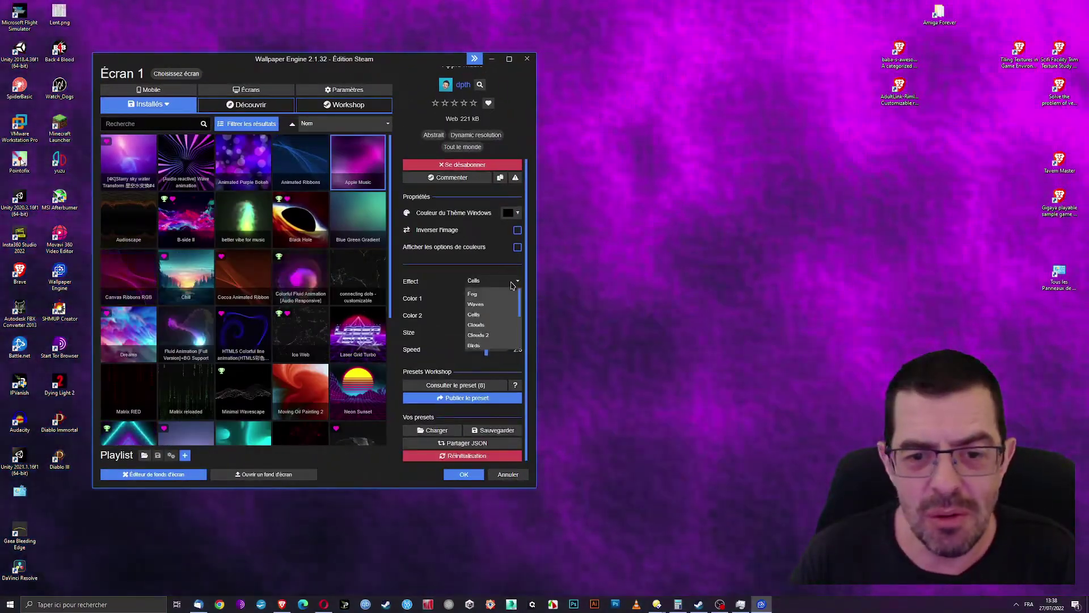
click(508, 315)
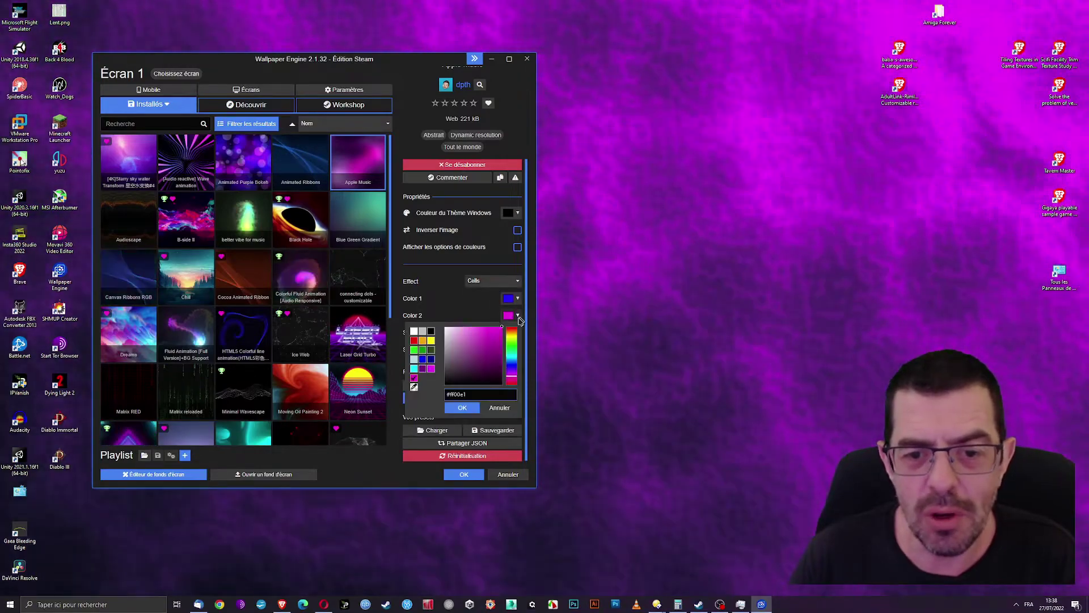
click(514, 339)
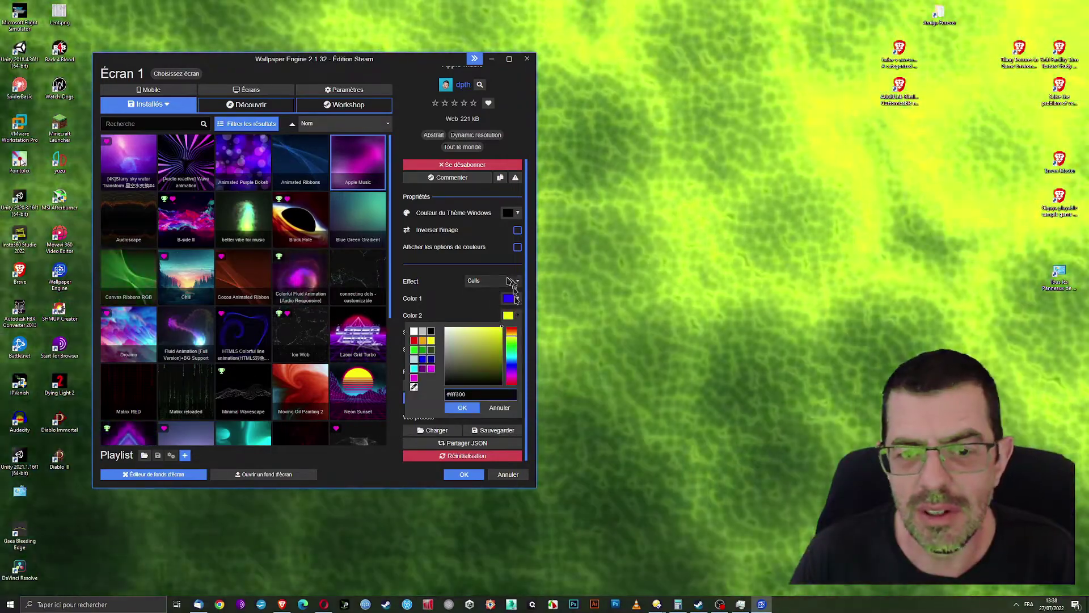
click(511, 281)
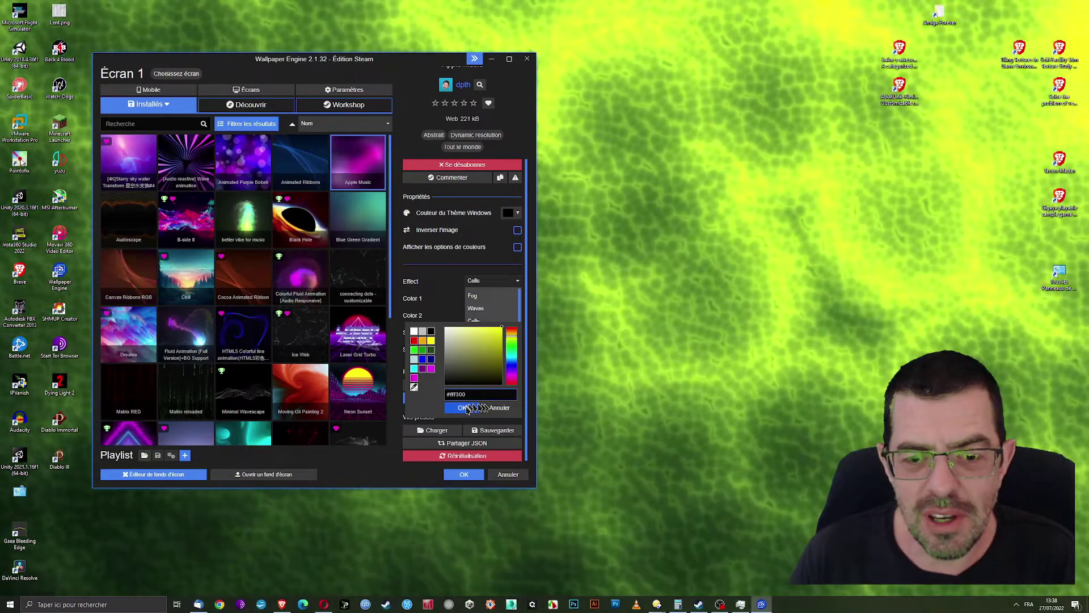
click(465, 407)
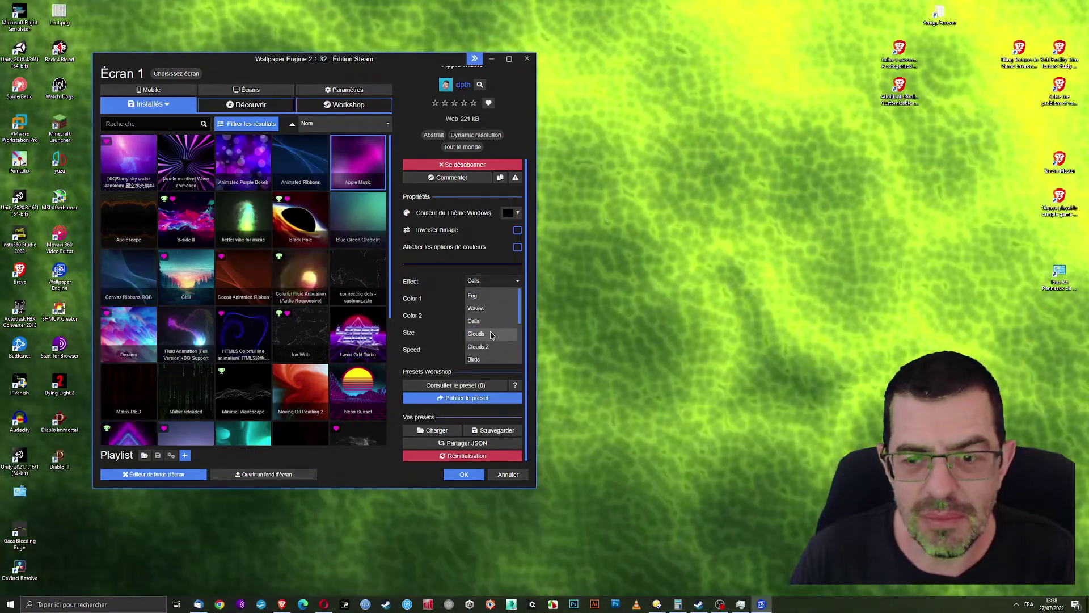
Switch the Apple Music effect to Clouds, move the window aside and back to view it, and set the Speed to 0.2.
click(491, 334)
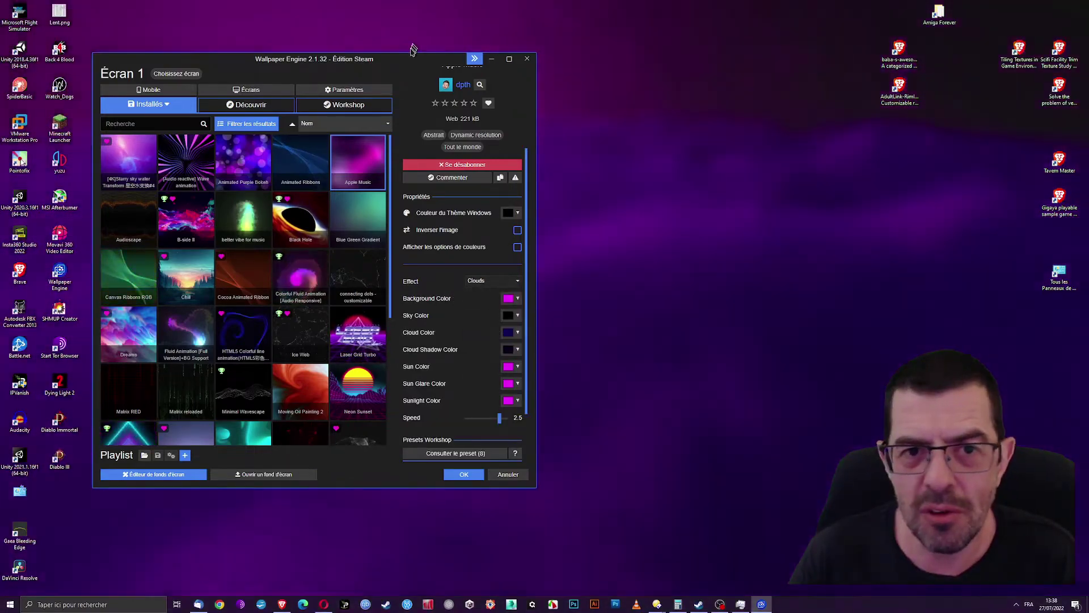
drag(399, 55, 275, 231)
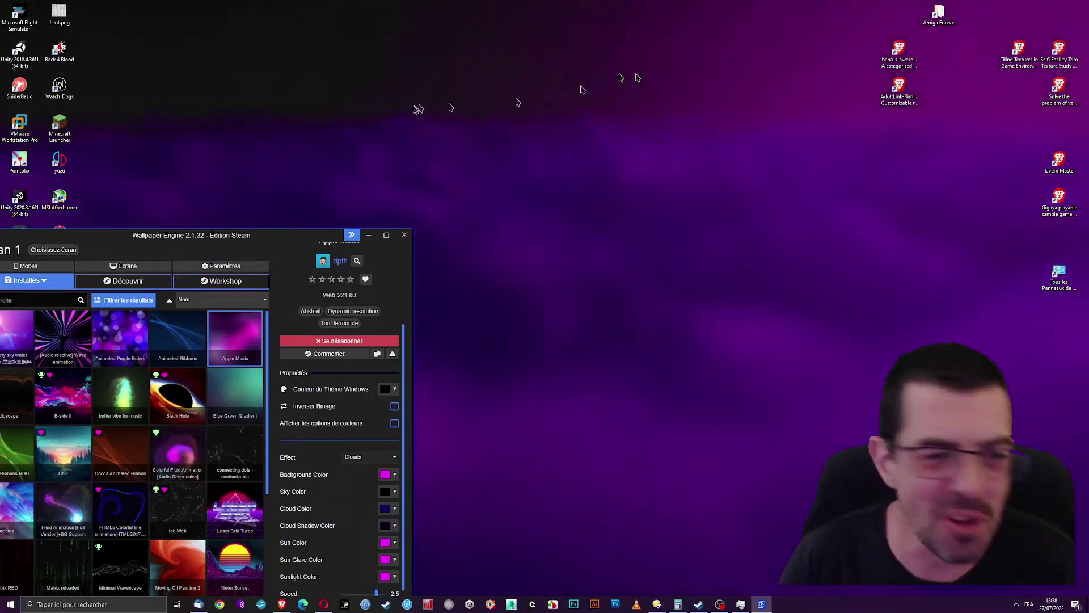
drag(309, 236, 418, 71)
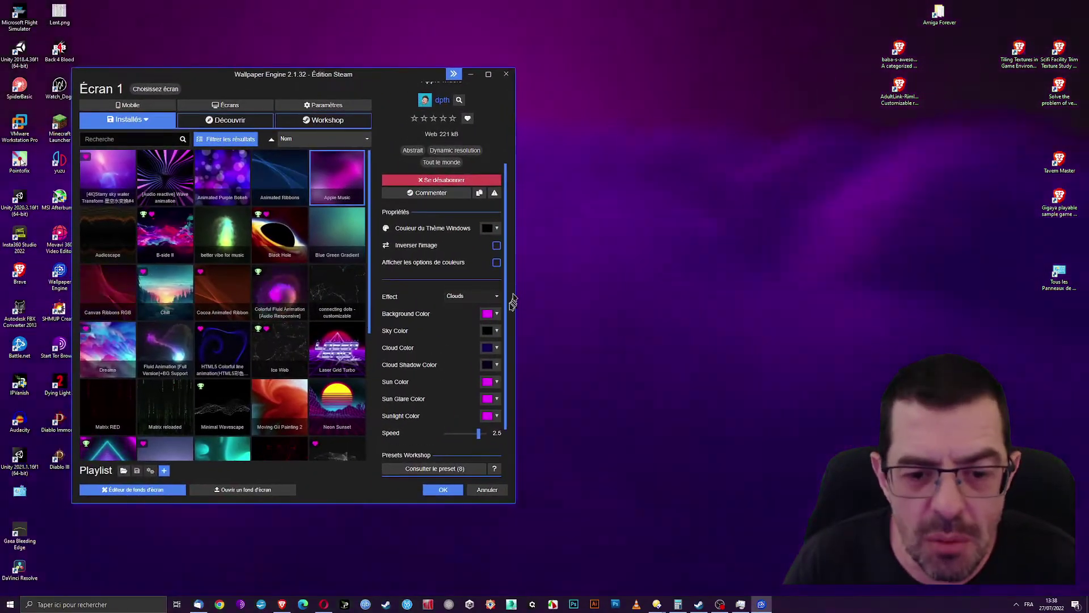
drag(478, 435, 450, 442)
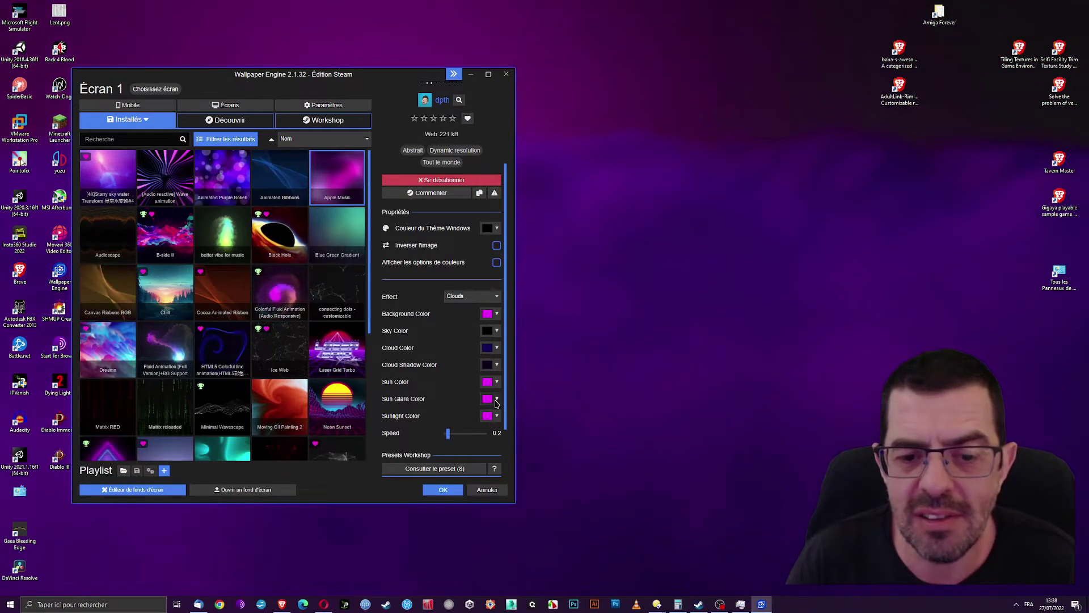
Set the Clouds effect's Sun Glare Color to golden yellow and its Sun Color to #c7ff00.
click(494, 399)
click(490, 423)
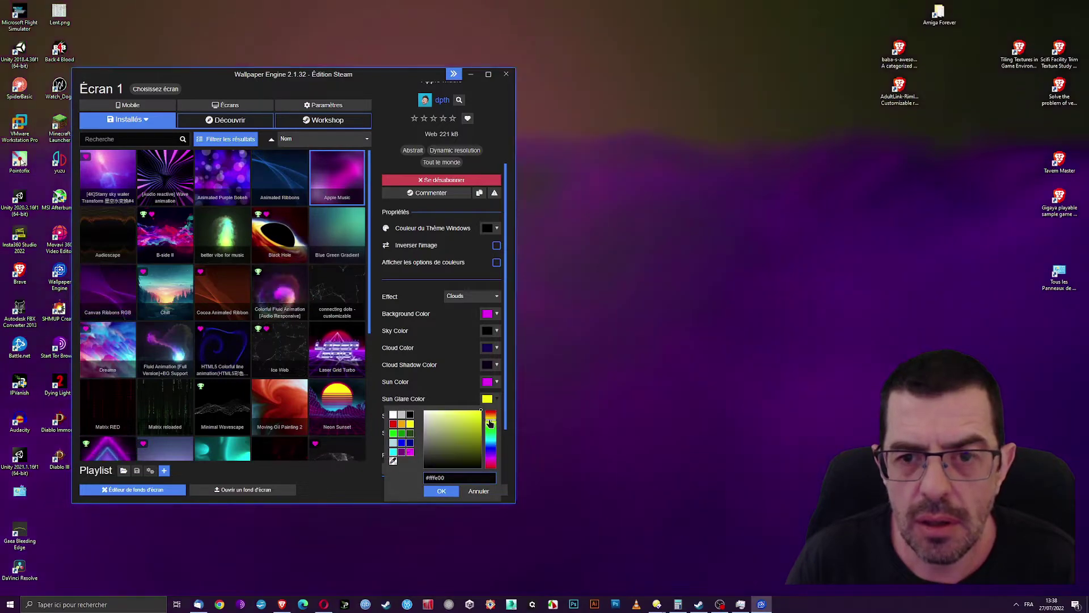
drag(491, 424, 490, 418)
click(494, 381)
click(494, 382)
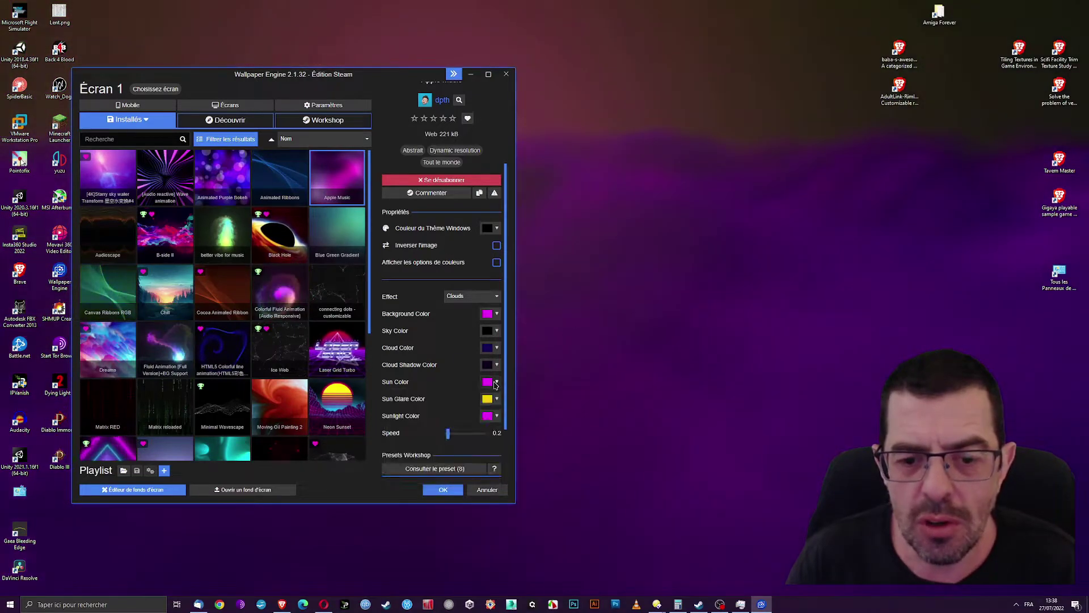
click(494, 382)
click(491, 412)
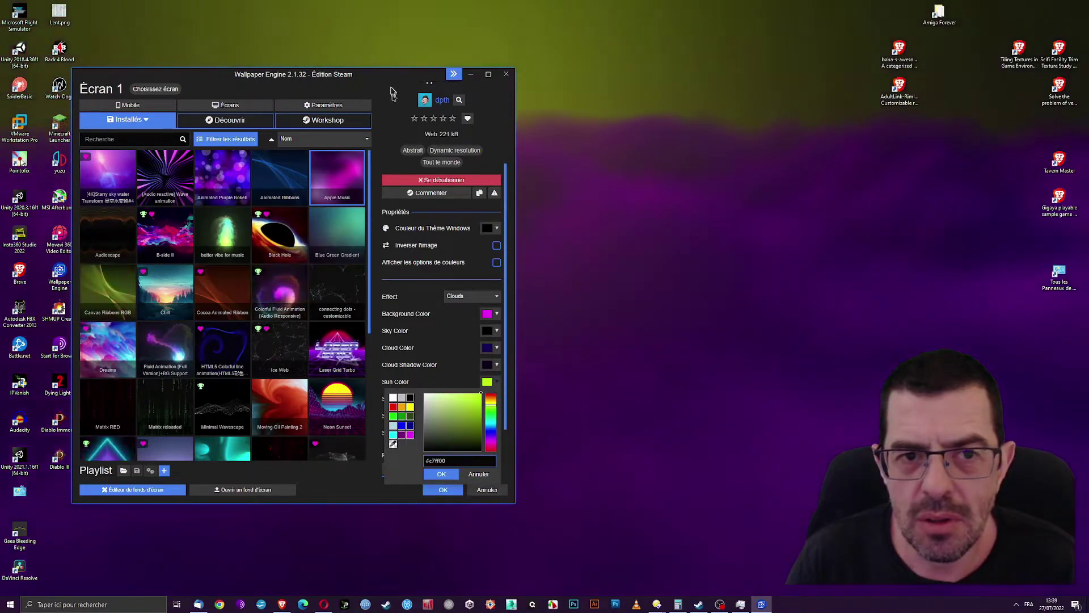
Close the Sun Color picker and try the Clouds 2 and Birds effects of Apple Music, repositioning the window to show the desktop.
click(382, 82)
drag(376, 76, 502, 80)
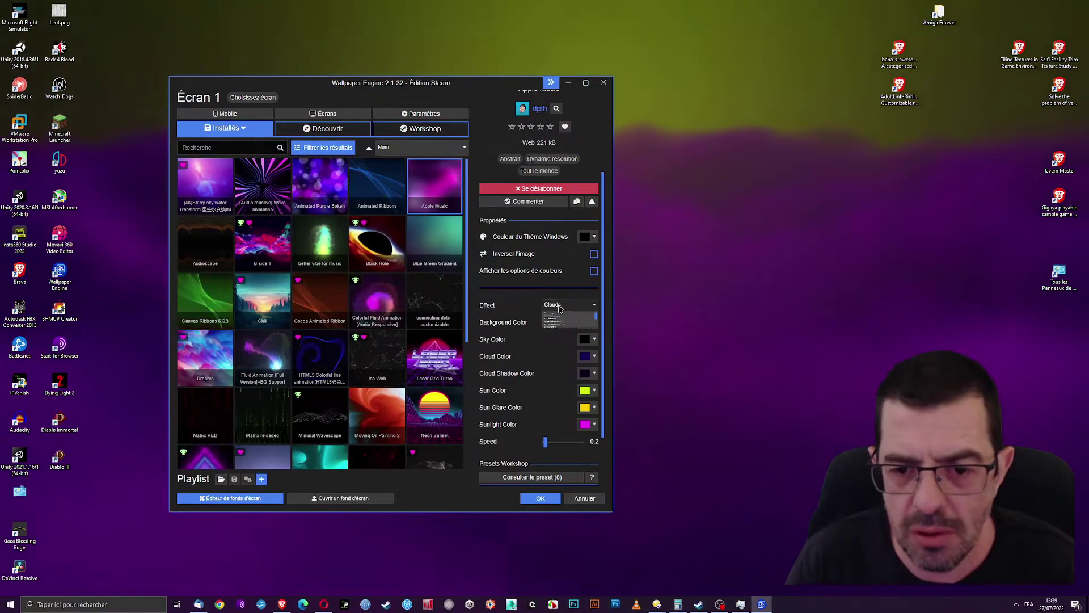
click(564, 372)
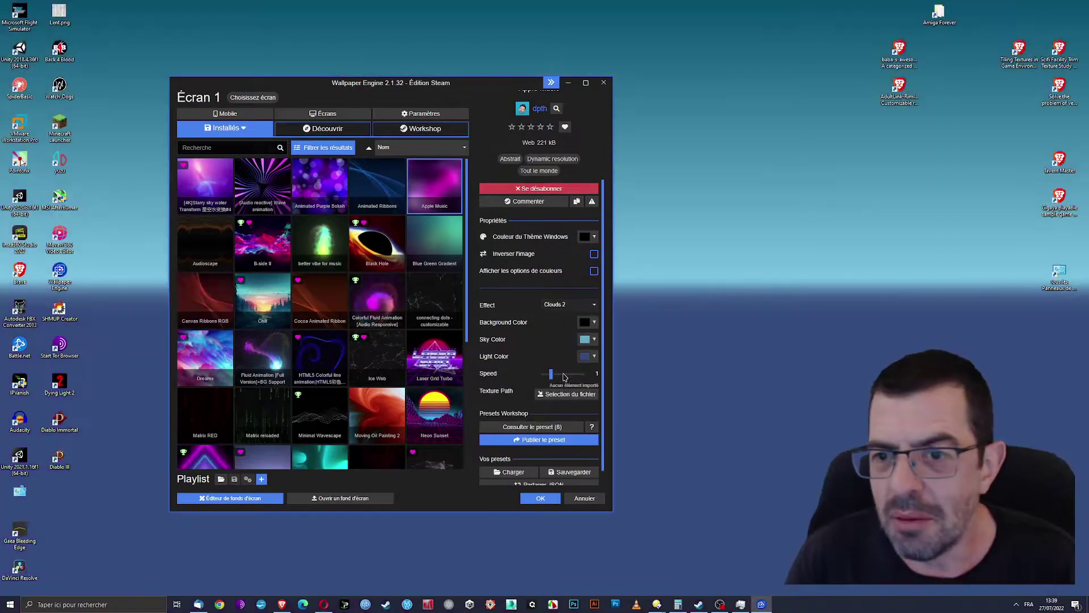
mouse_move(517, 88)
mouse_down()
mouse_move(718, 378)
mouse_move(302, 248)
mouse_move(526, 96)
mouse_up()
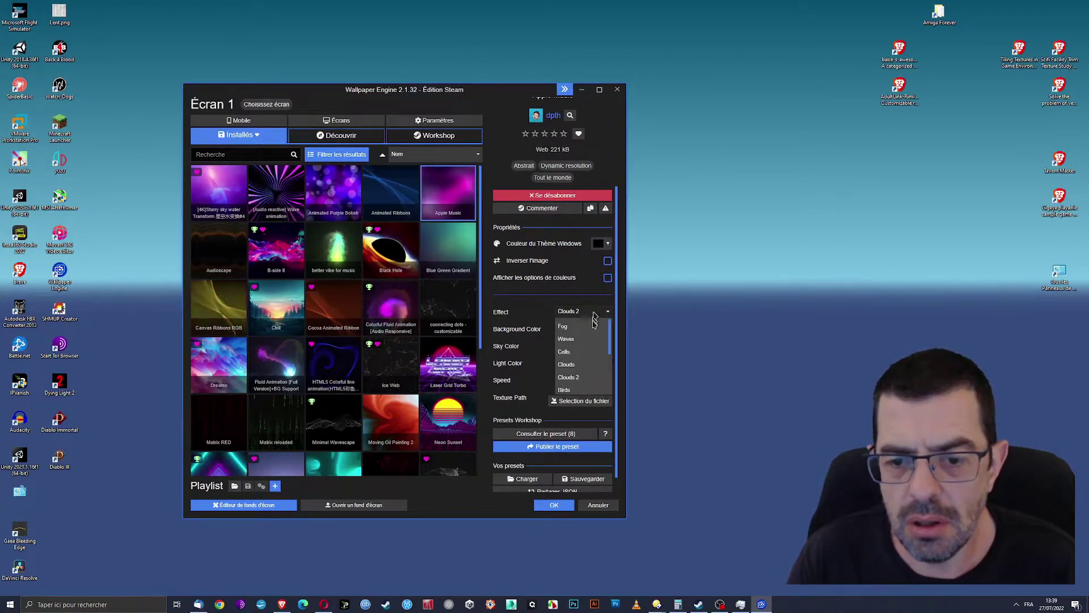
click(574, 348)
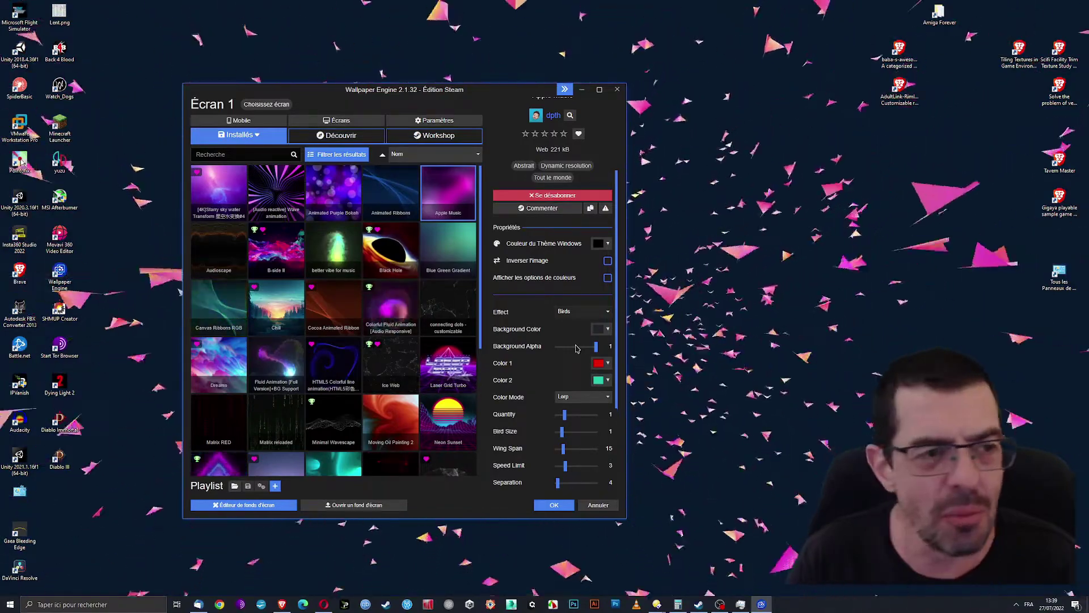
Preview the Net and Globe effects of the Apple Music wallpaper on the desktop.
click(589, 312)
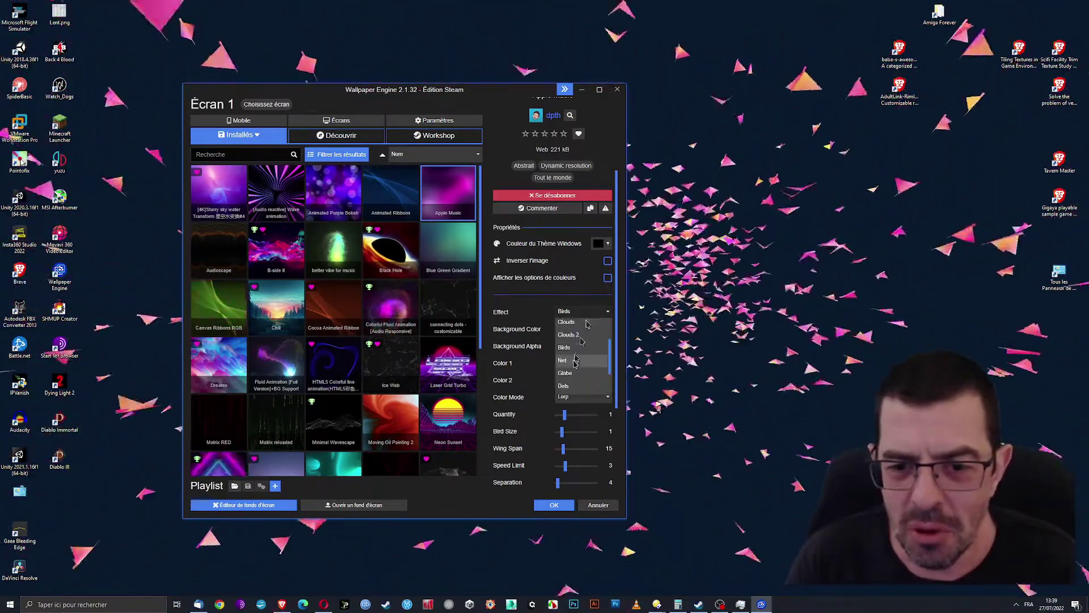
click(567, 360)
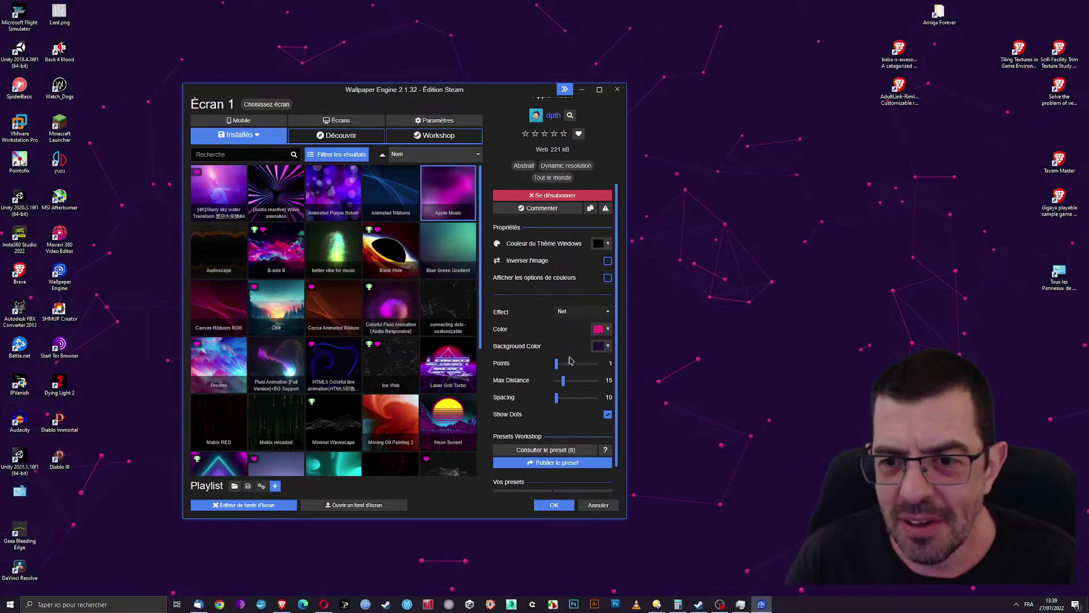
click(581, 312)
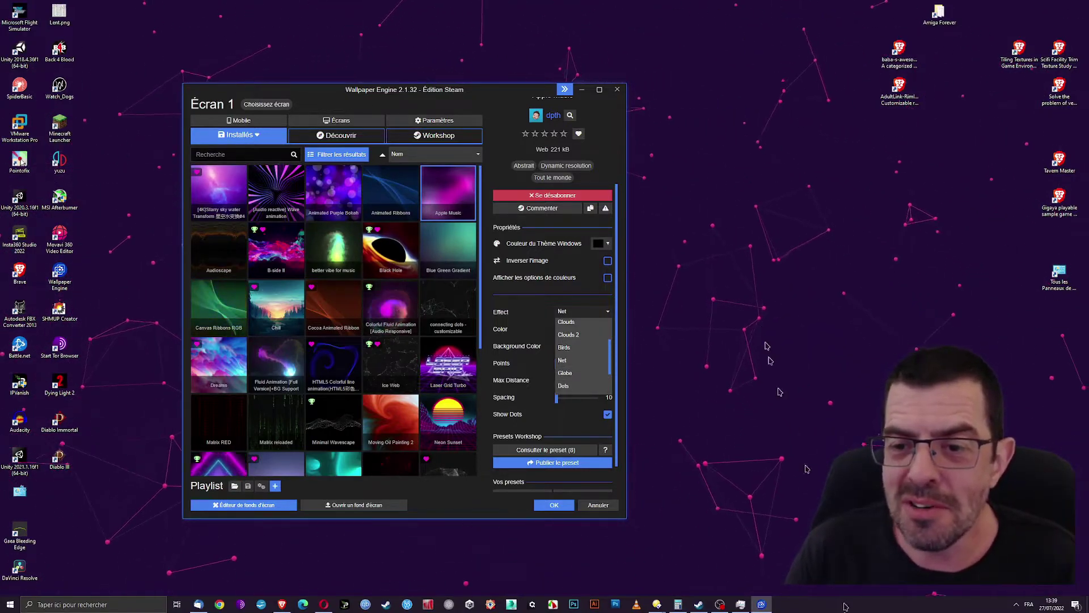
click(577, 361)
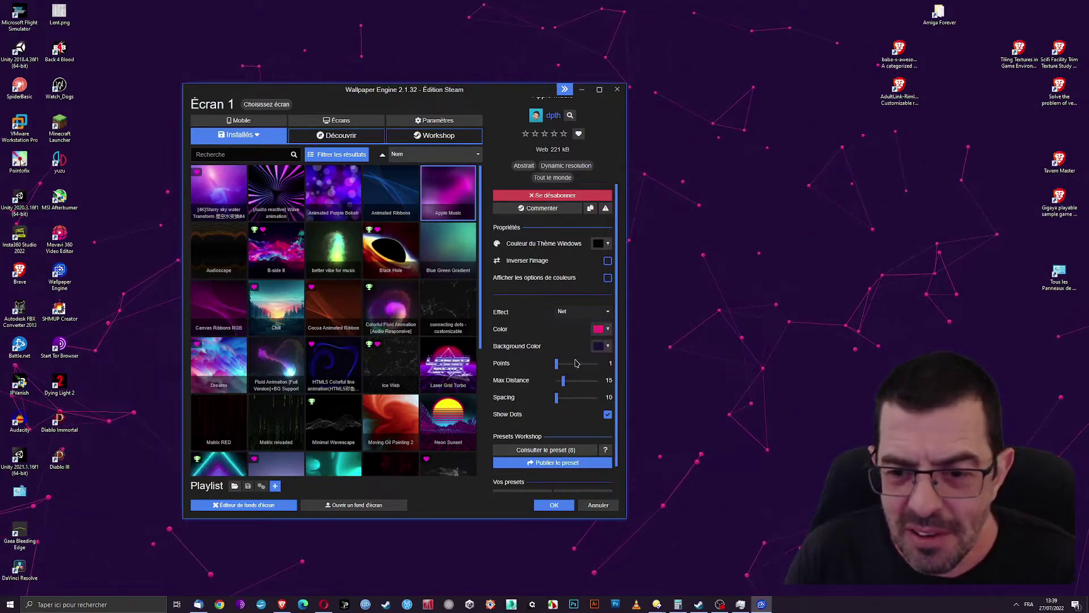
click(582, 314)
click(578, 375)
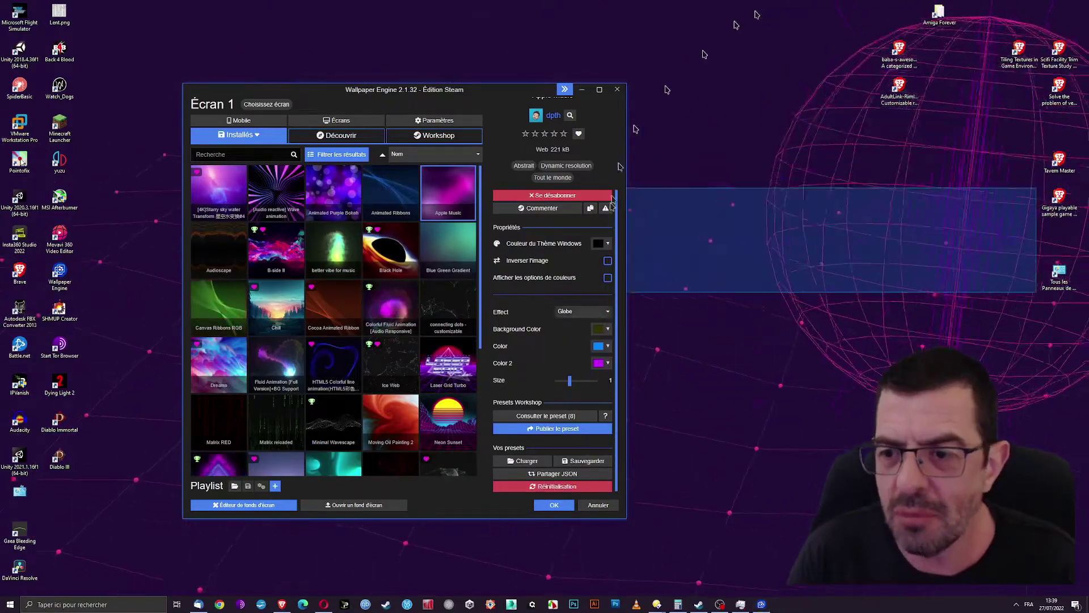
Preview the Dots and Rings effects of the Apple Music wallpaper.
click(578, 313)
click(579, 386)
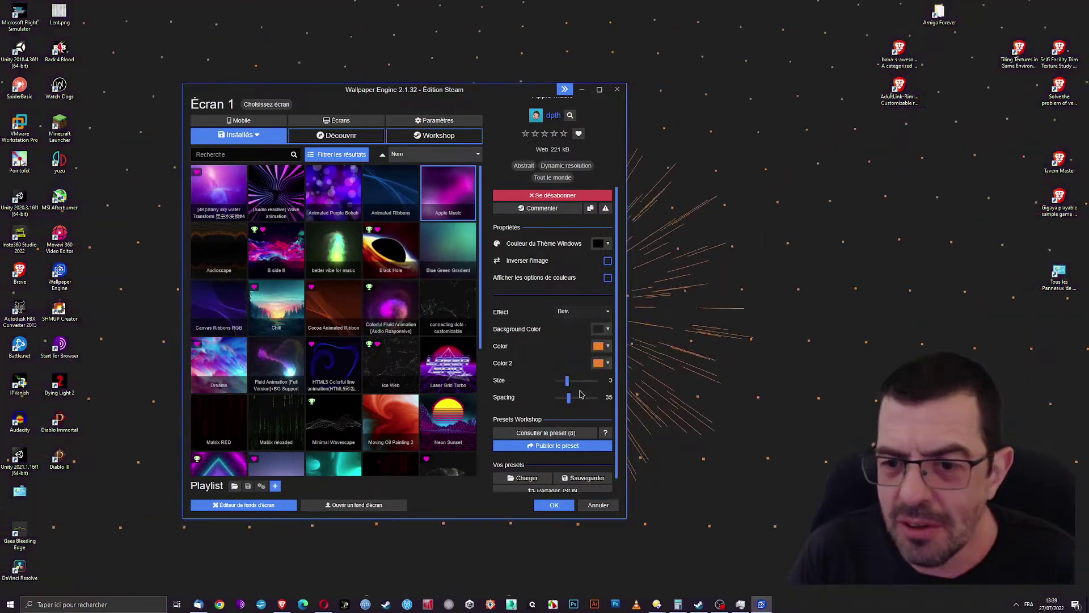
click(587, 312)
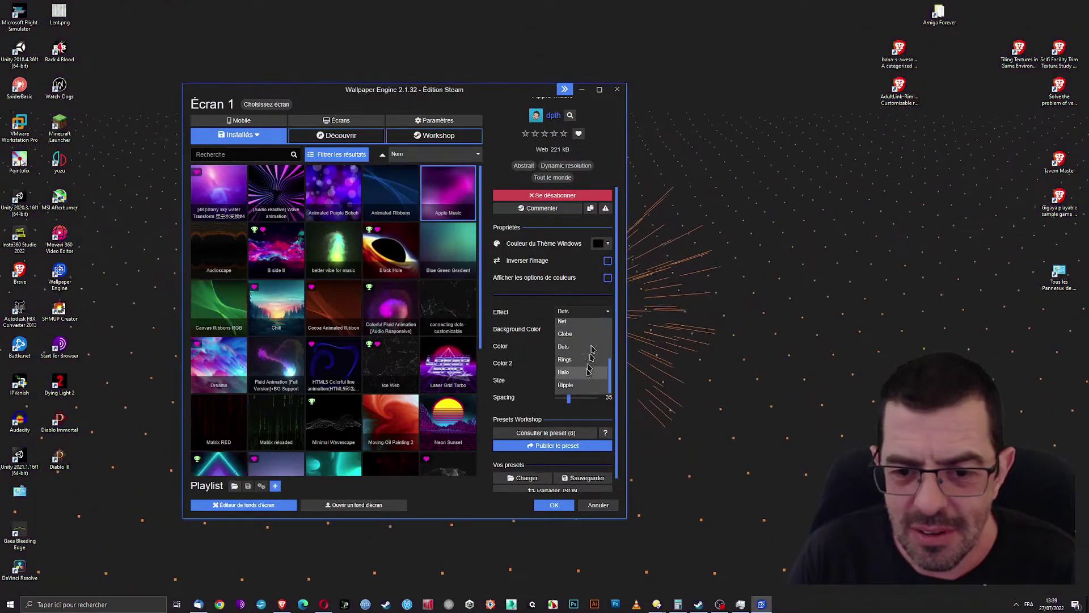
click(583, 365)
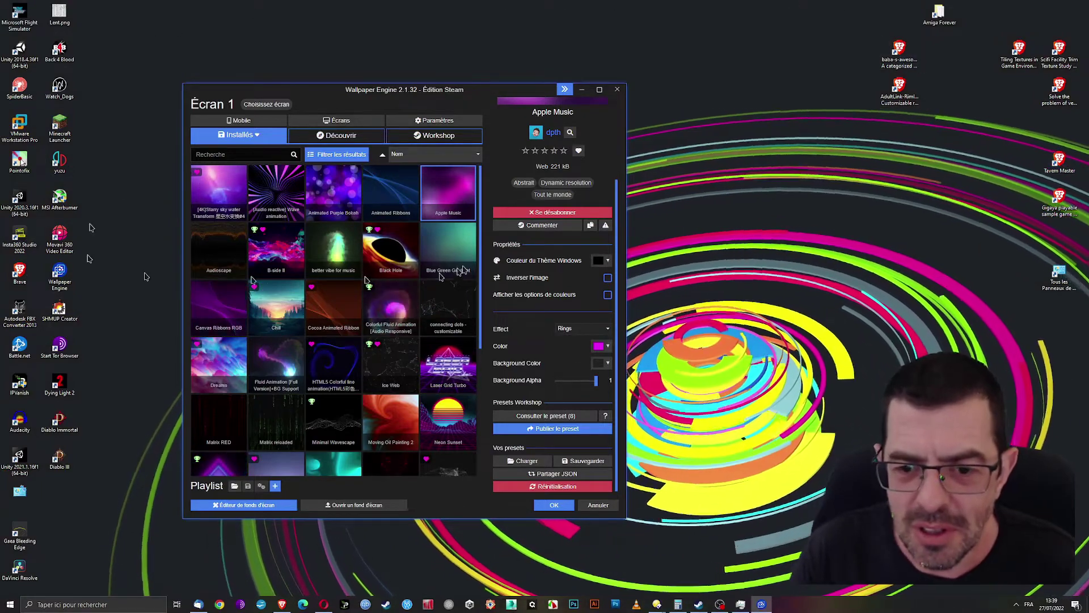
Switch the Apple Music effect to Halo and move the window away and back to view the animation.
click(573, 328)
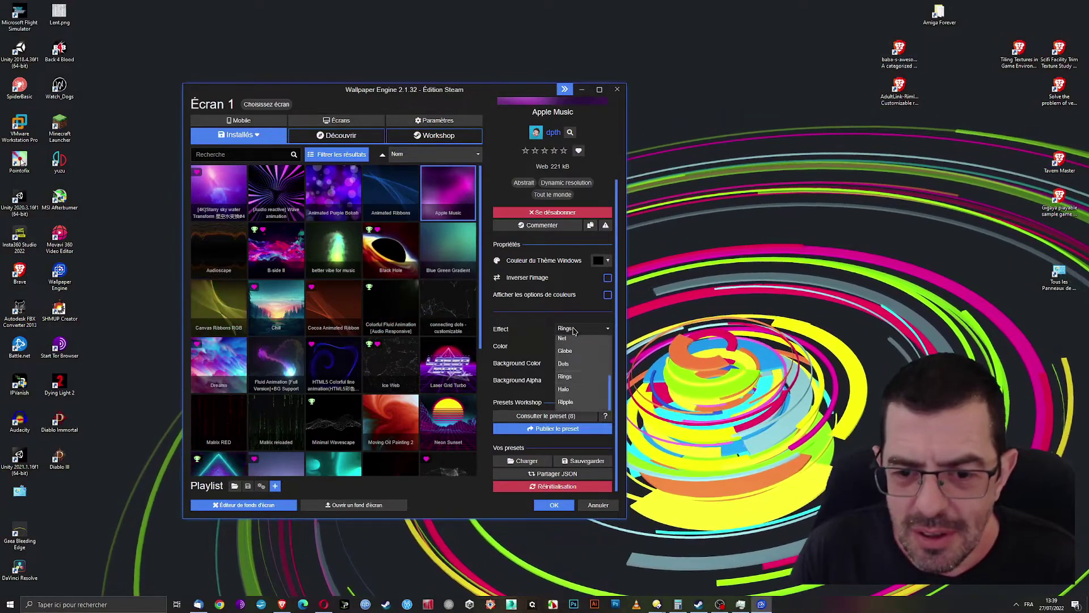
click(568, 397)
drag(452, 83, 434, 108)
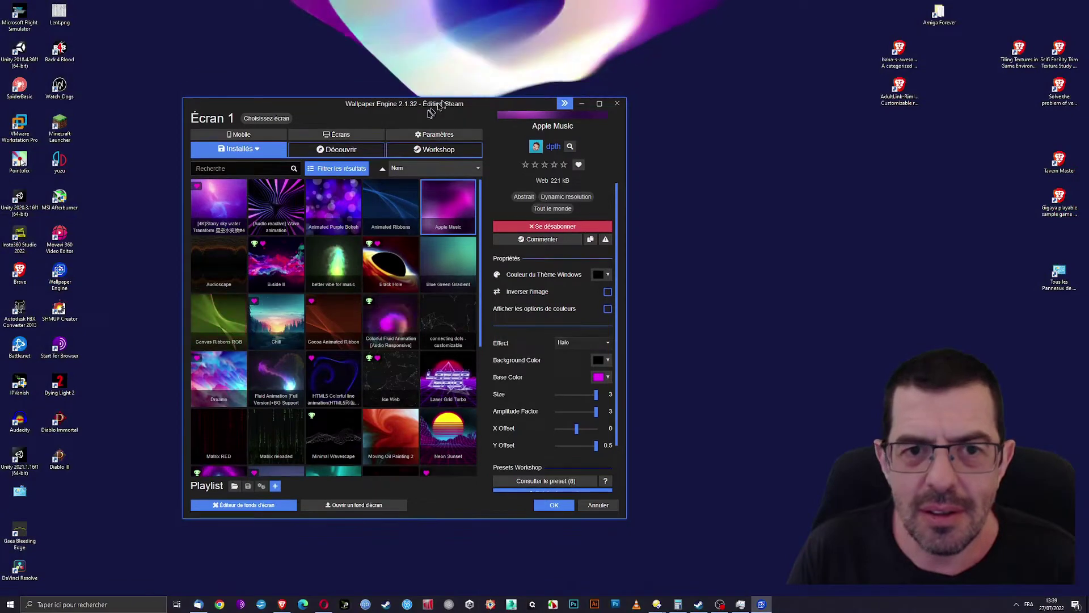
drag(323, 101, 121, 191)
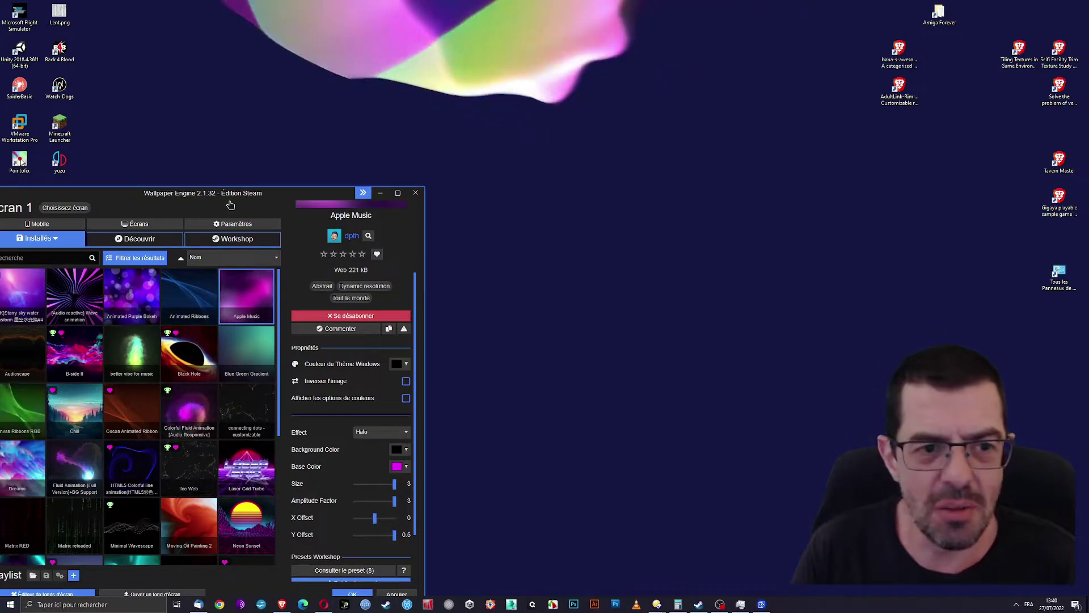
drag(229, 197, 607, 114)
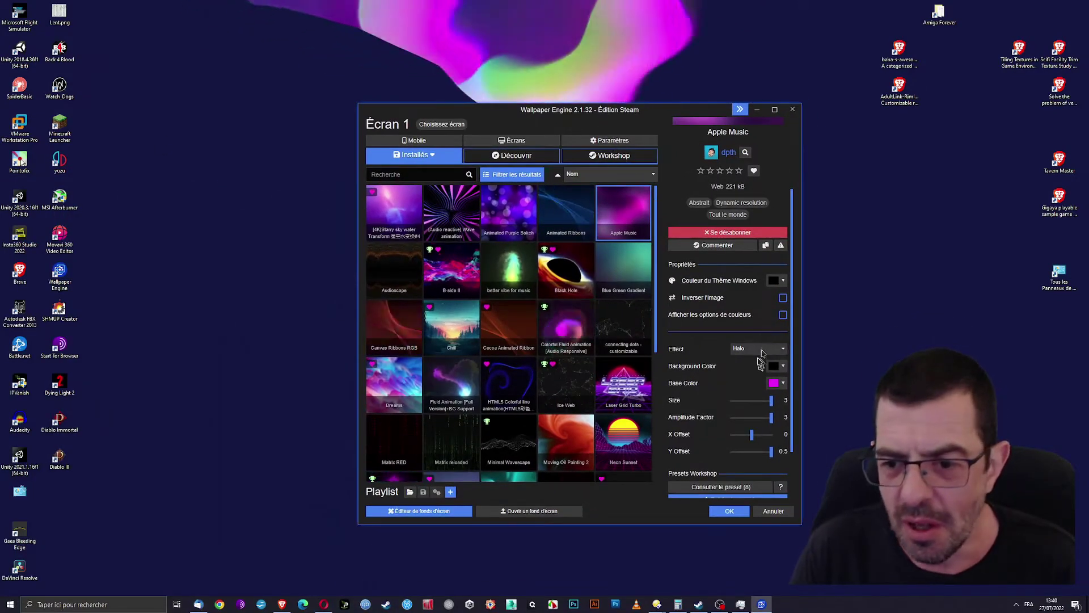
Try the Ripple effect, then set the Apple Music wallpaper's effect to Waves.
click(766, 422)
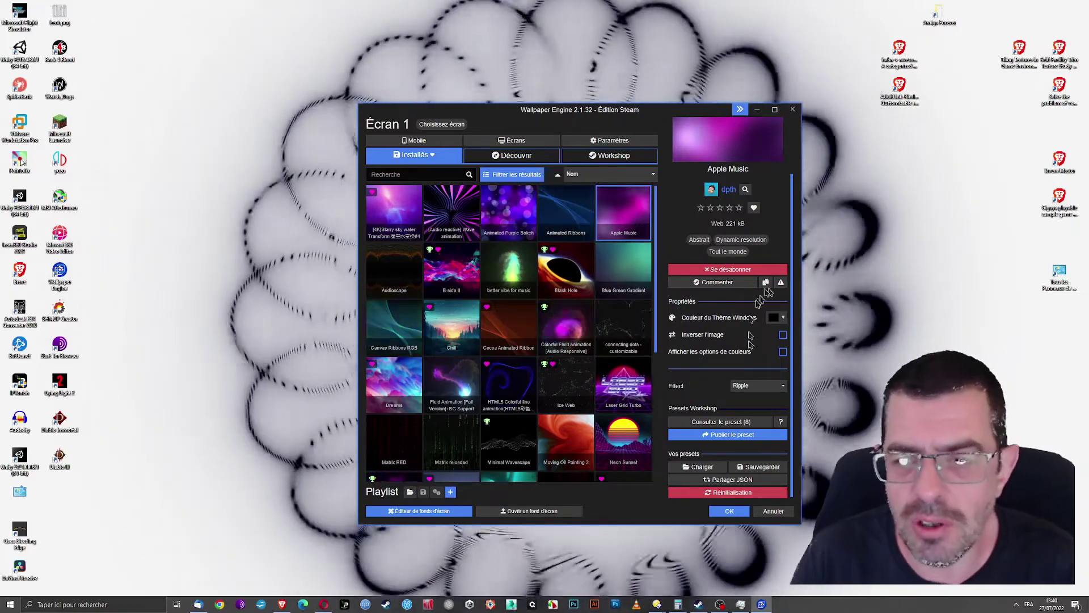
click(756, 389)
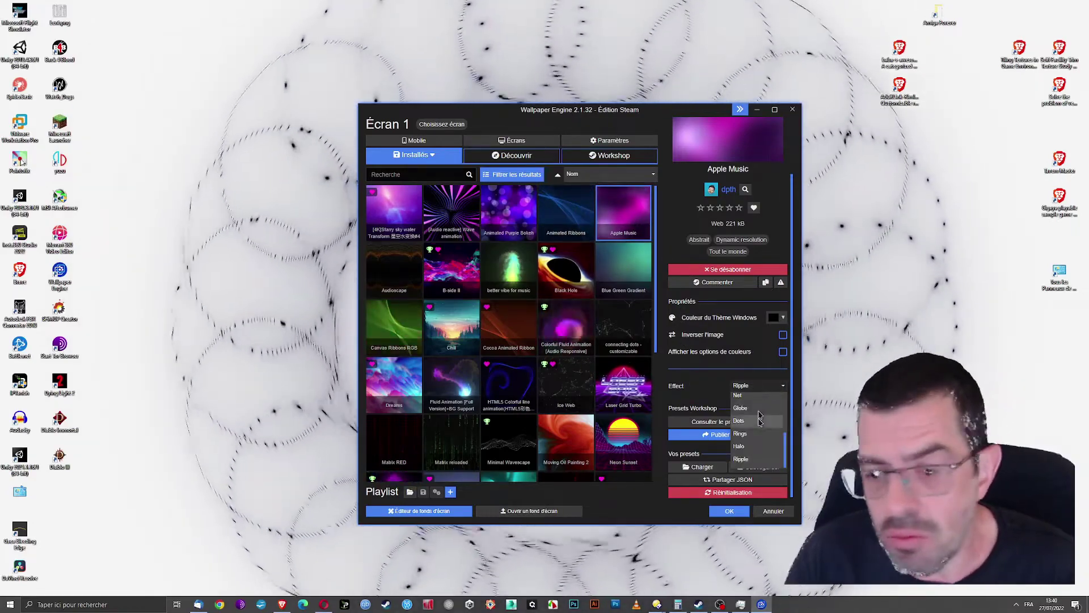
click(754, 412)
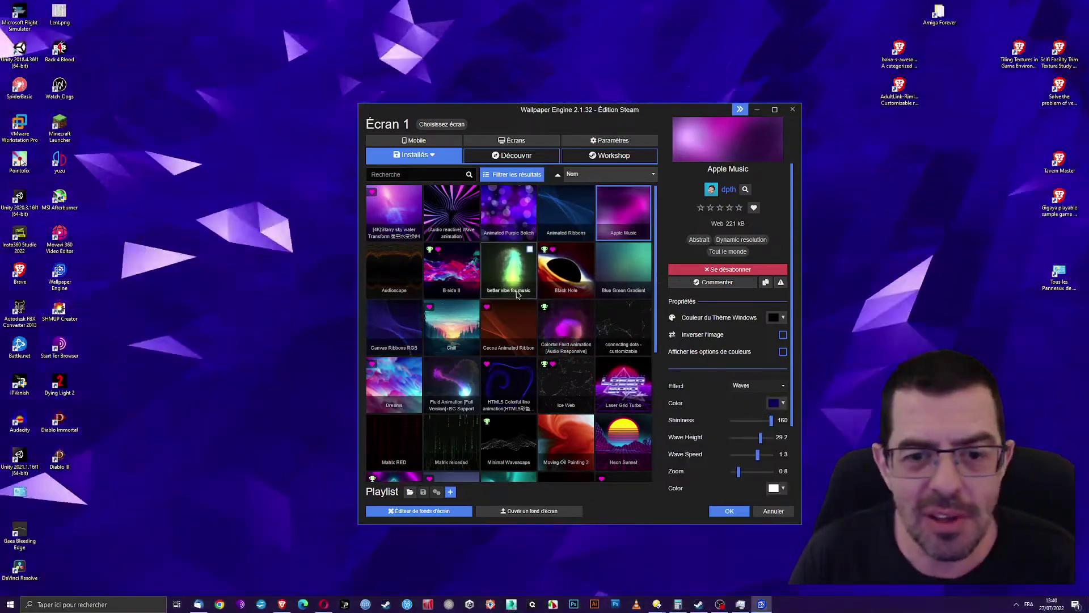
Apply the Chill wallpaper and move the window off the desktop and back to view the full scene.
click(451, 326)
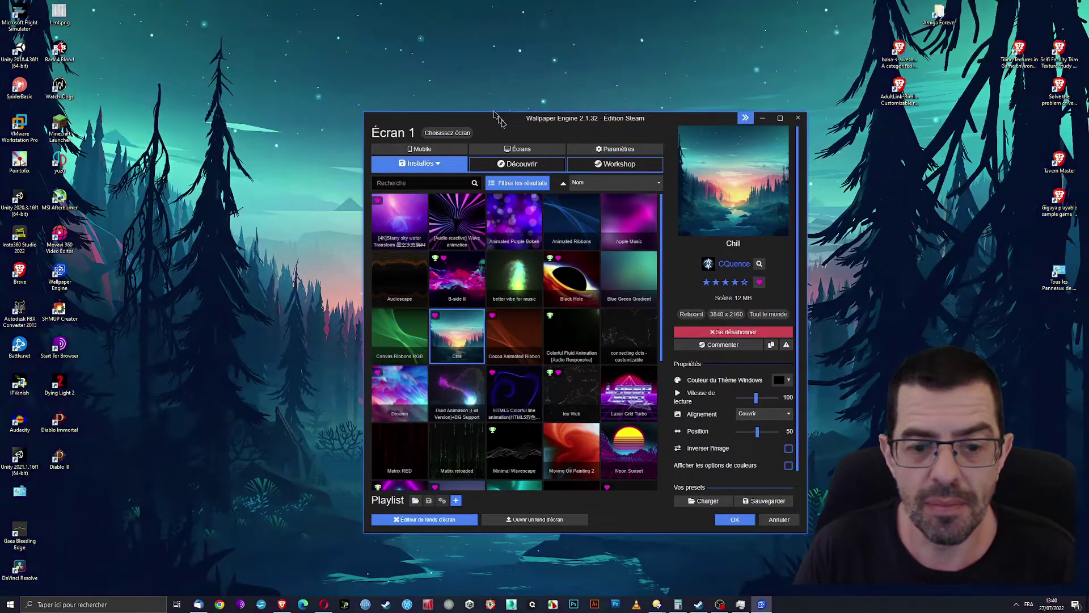
drag(492, 111, 944, 498)
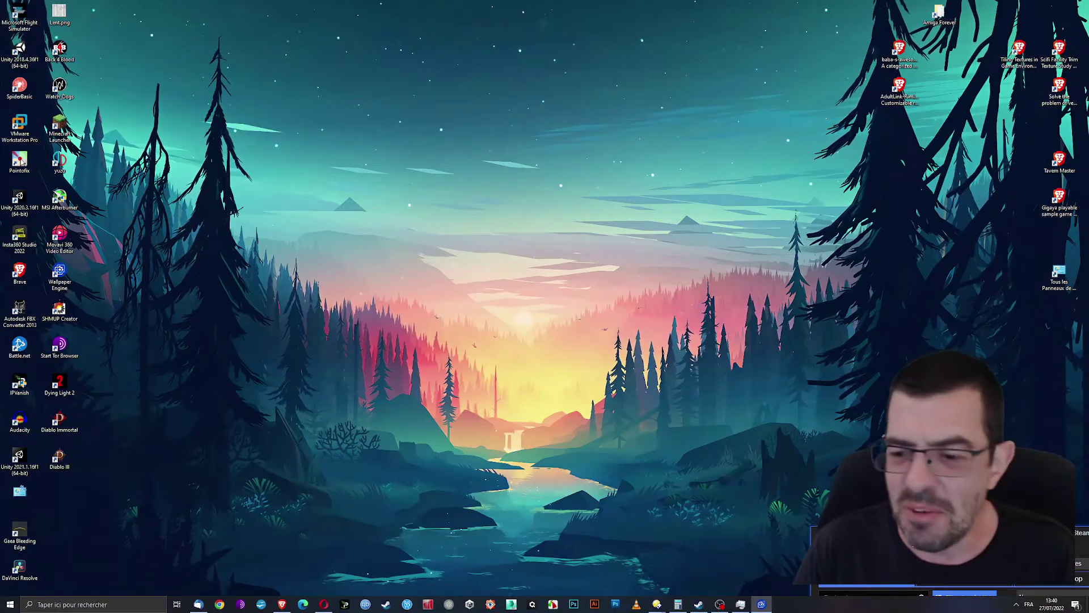
click(834, 592)
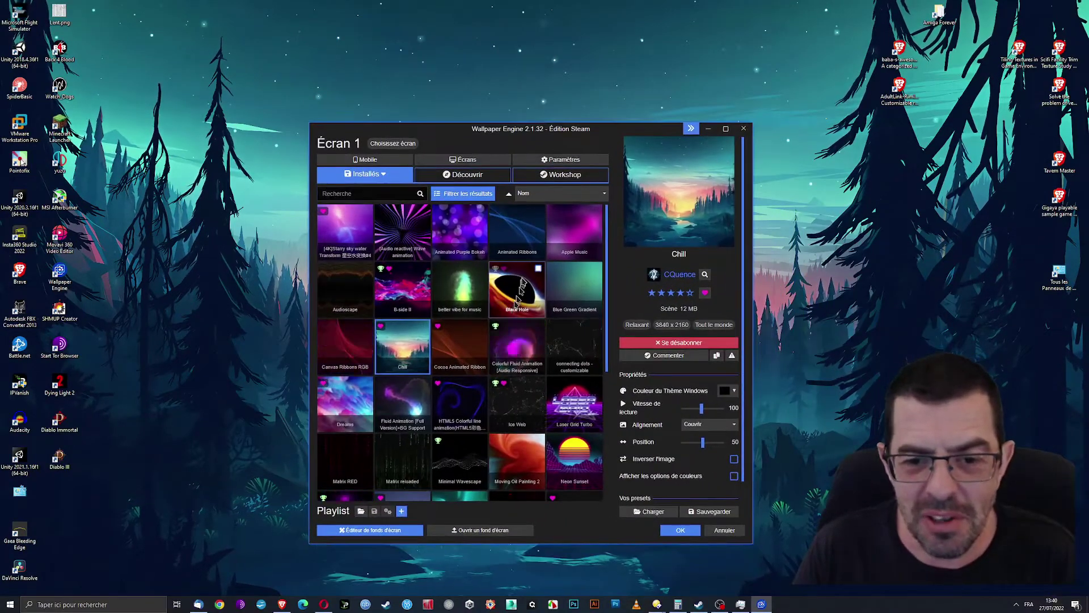
Preview the Black Hole and Neon Sunset wallpapers, repositioning the window to reveal each animation.
click(520, 281)
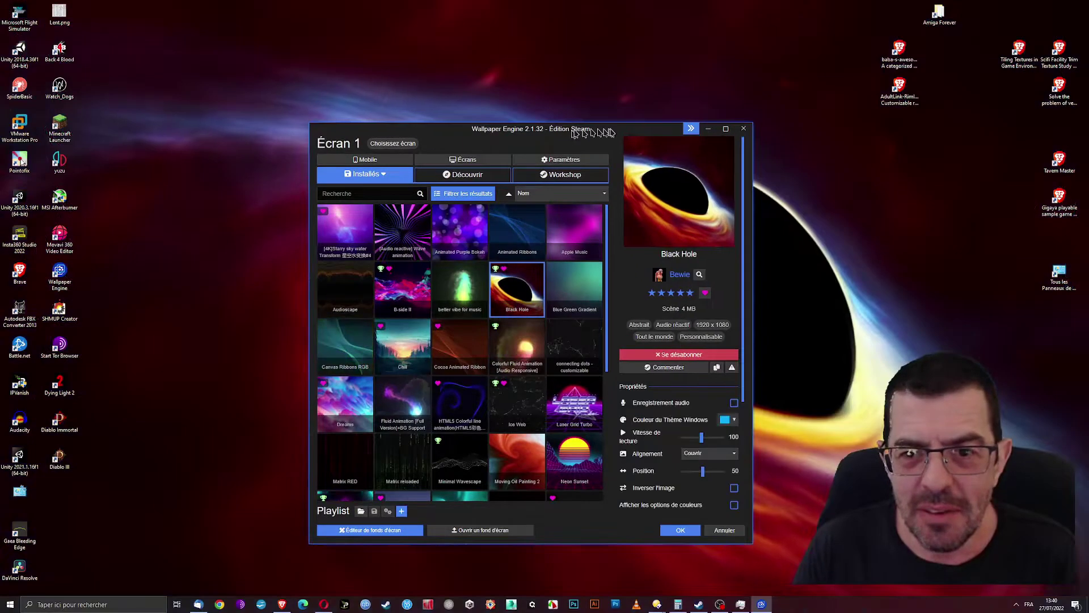
drag(616, 60, 618, 101)
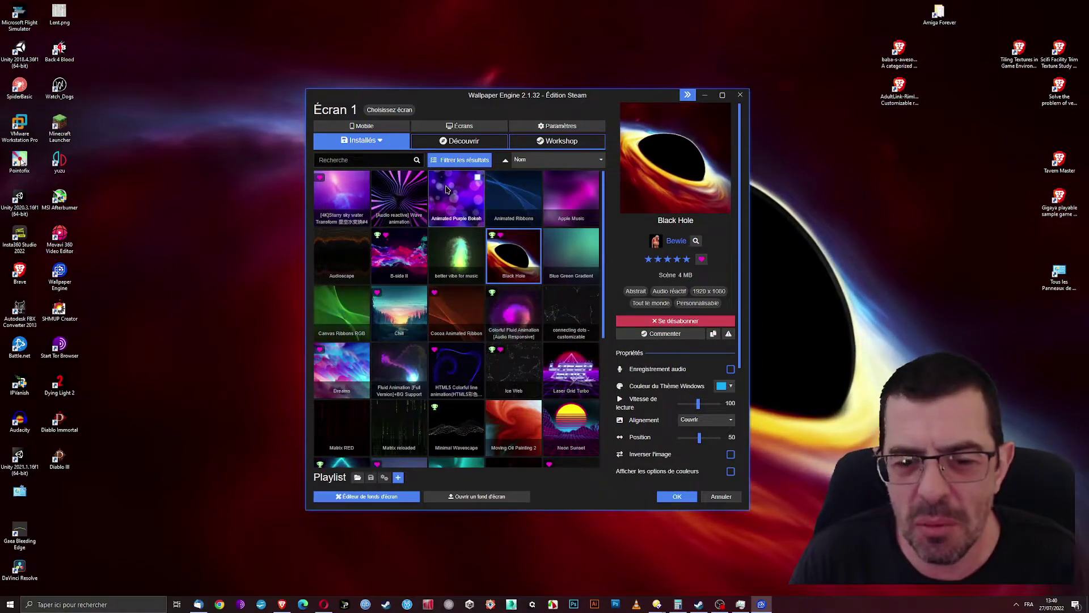
scroll(446, 189, down, 3)
click(570, 255)
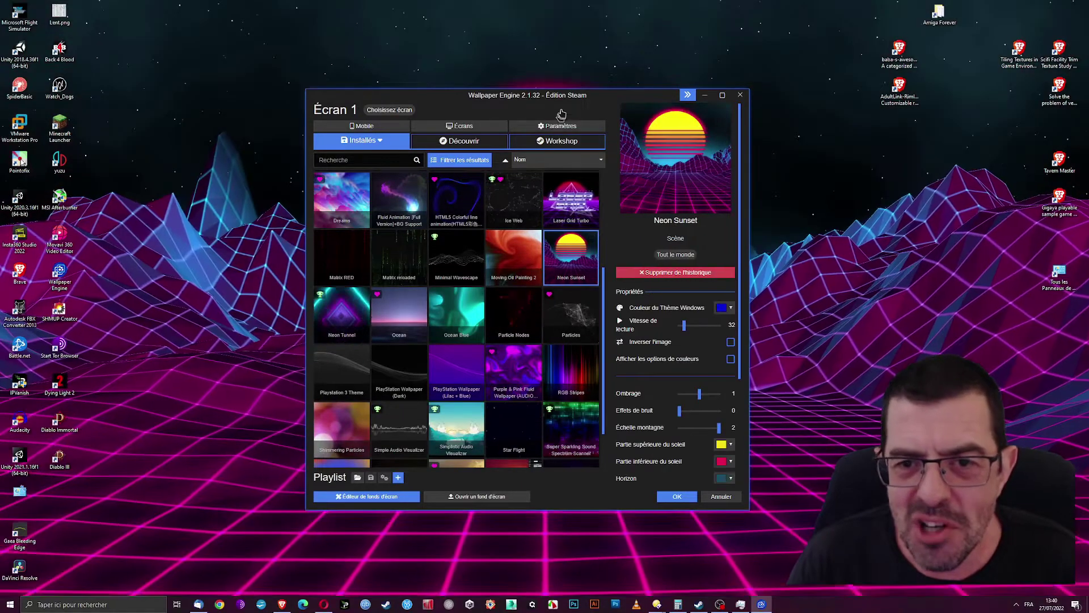
mouse_move(569, 96)
mouse_down()
mouse_move(826, 597)
mouse_move(550, 82)
mouse_move(569, 96)
mouse_up()
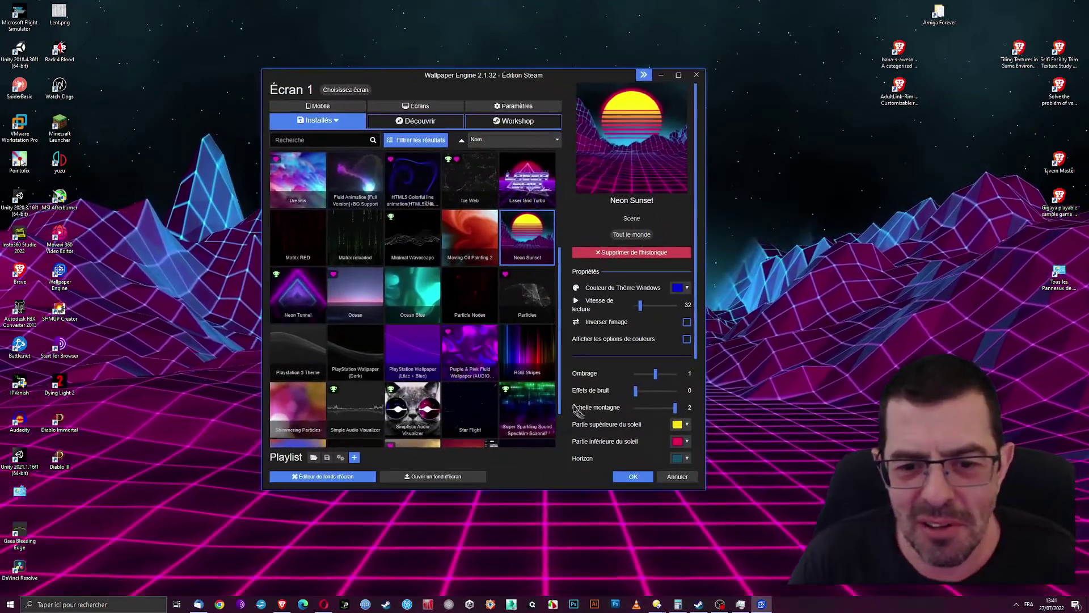
Preview the RGB Stripes and Super Sparkling Sound Spectrum Scanner wallpapers on the desktop.
click(528, 349)
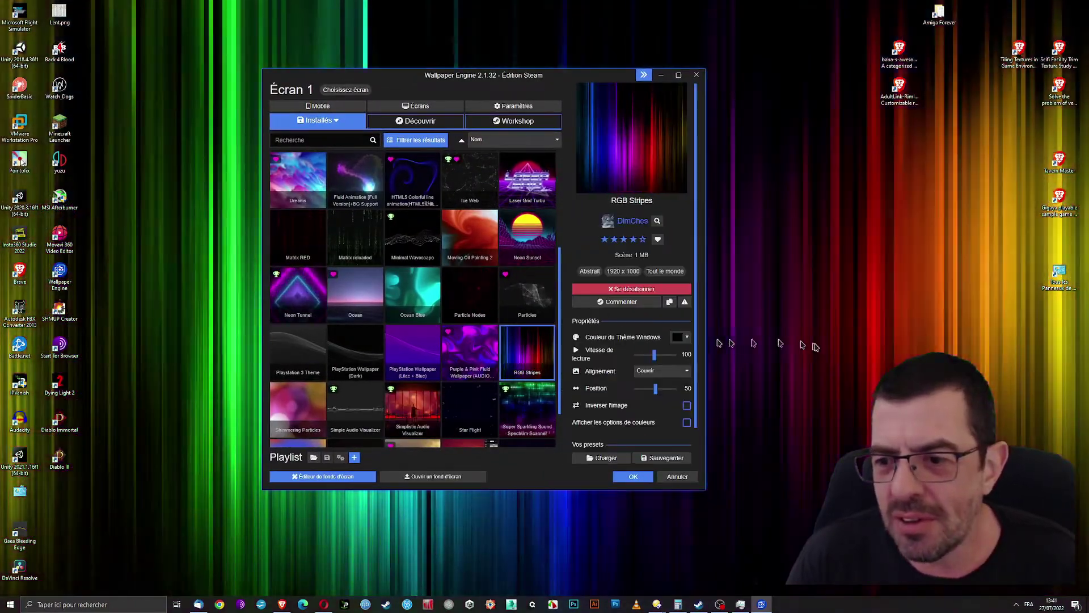
click(528, 410)
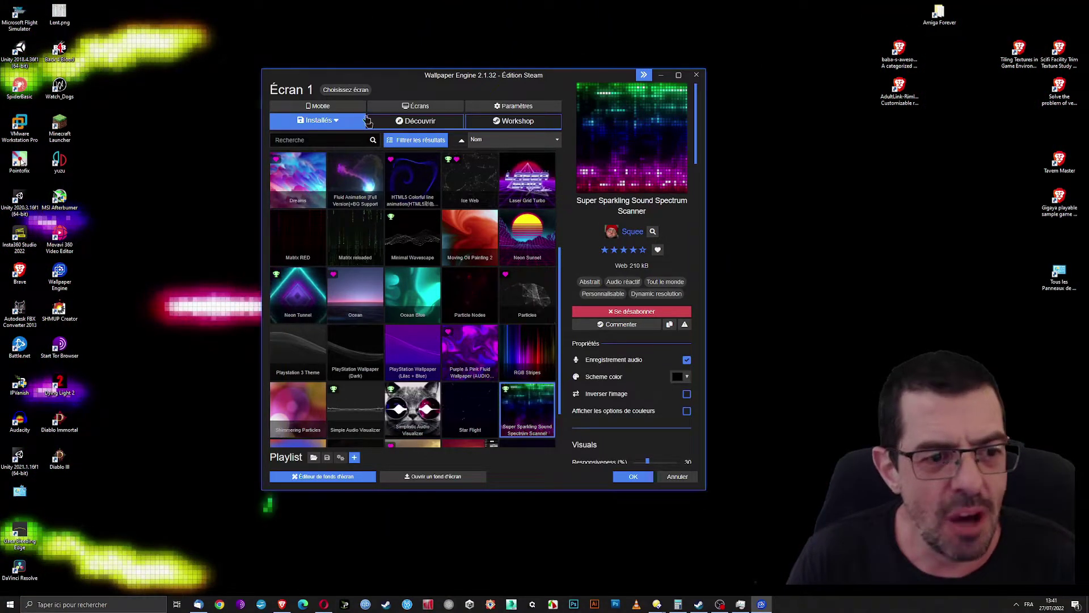
mouse_move(399, 77)
mouse_down()
mouse_move(898, 294)
mouse_move(1031, 336)
mouse_move(238, 91)
mouse_move(335, 99)
mouse_move(417, 87)
mouse_up()
Apply the Simplistic Audio Visualizer wallpaper to check it, then unsubscribe from it and confirm.
scroll(463, 379, down, 1)
click(437, 371)
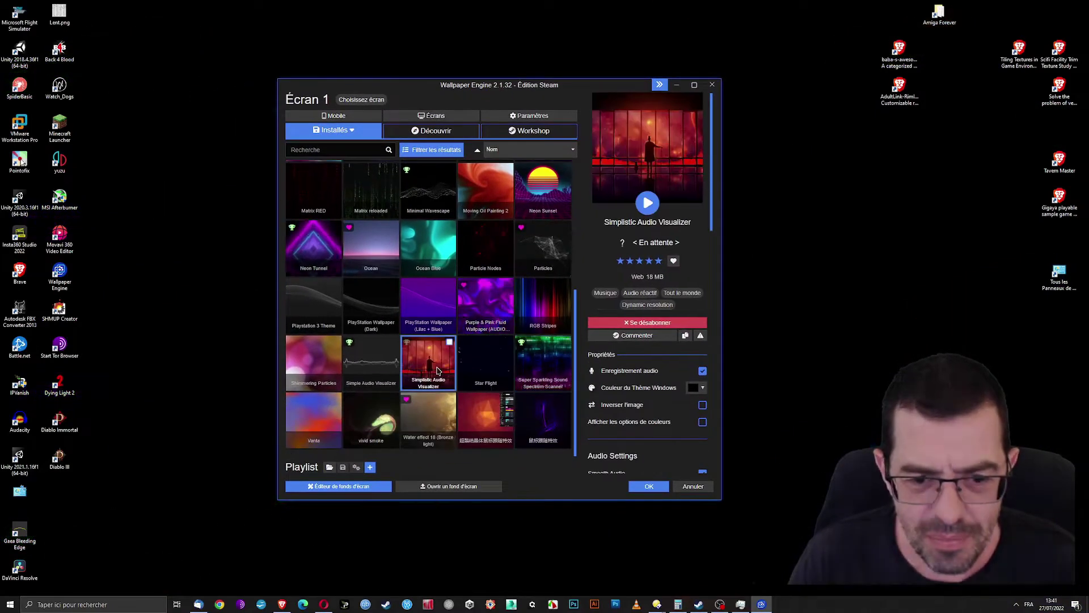
drag(575, 85, 542, 58)
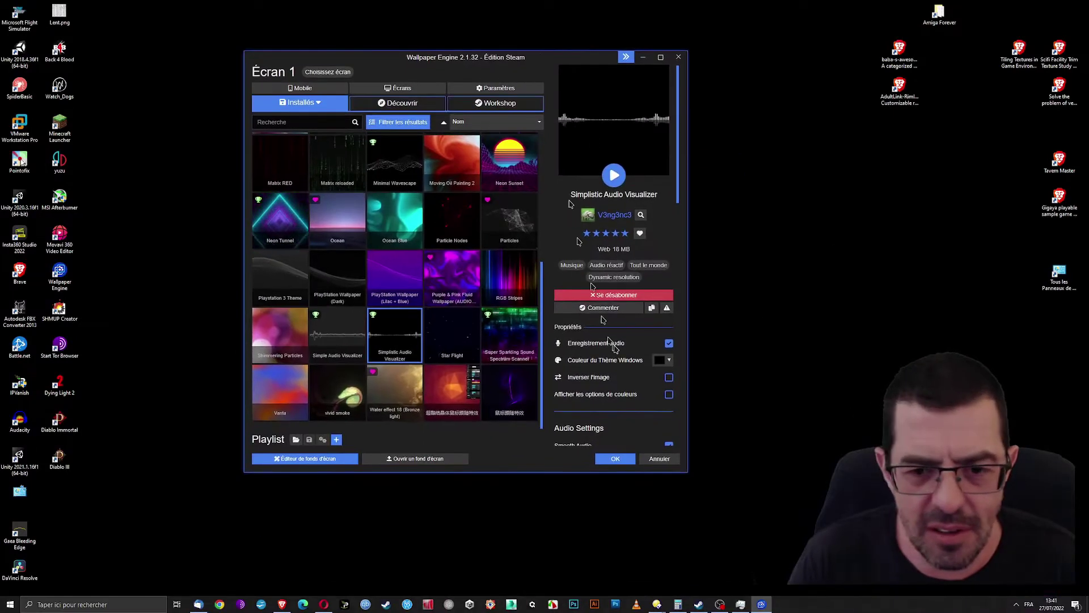
click(606, 296)
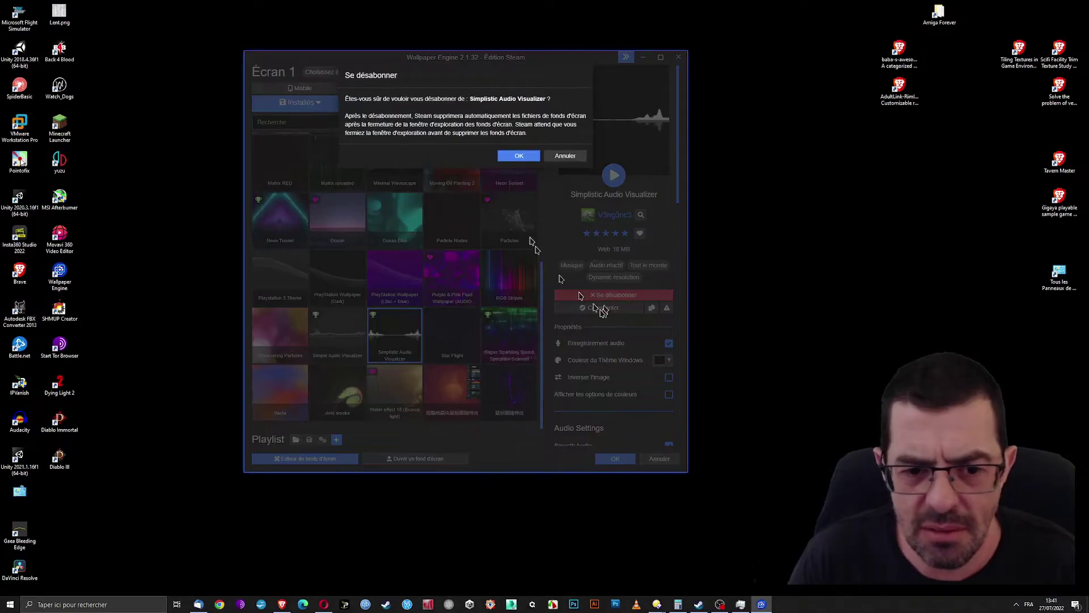
click(516, 153)
Apply the 鼠标跟随特效 wallpaper and move the window aside and back to try its pointer-following trail on the desktop.
click(478, 413)
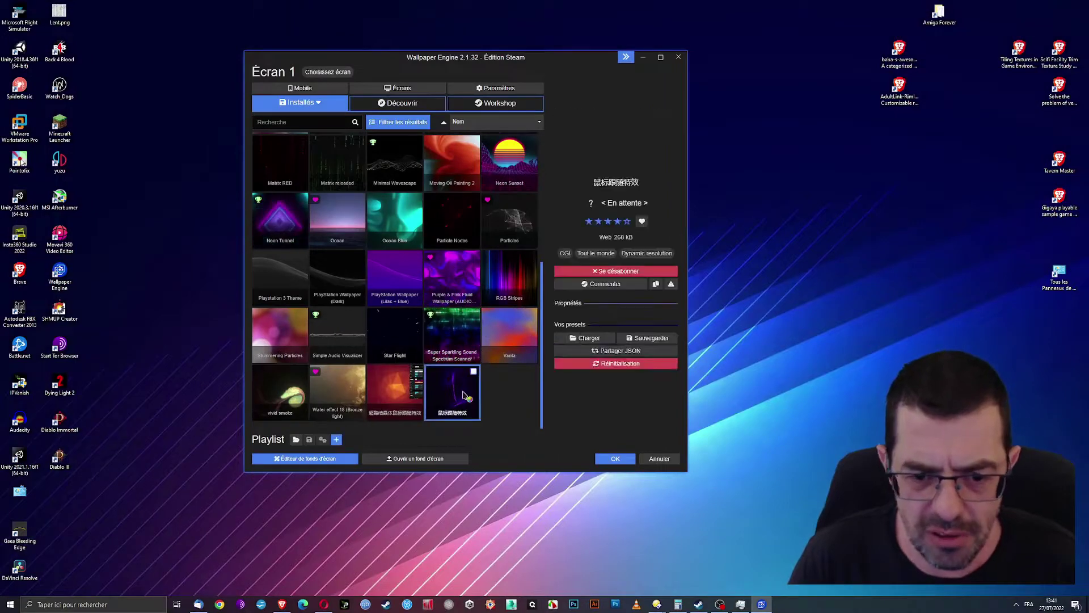
drag(553, 59, 309, 196)
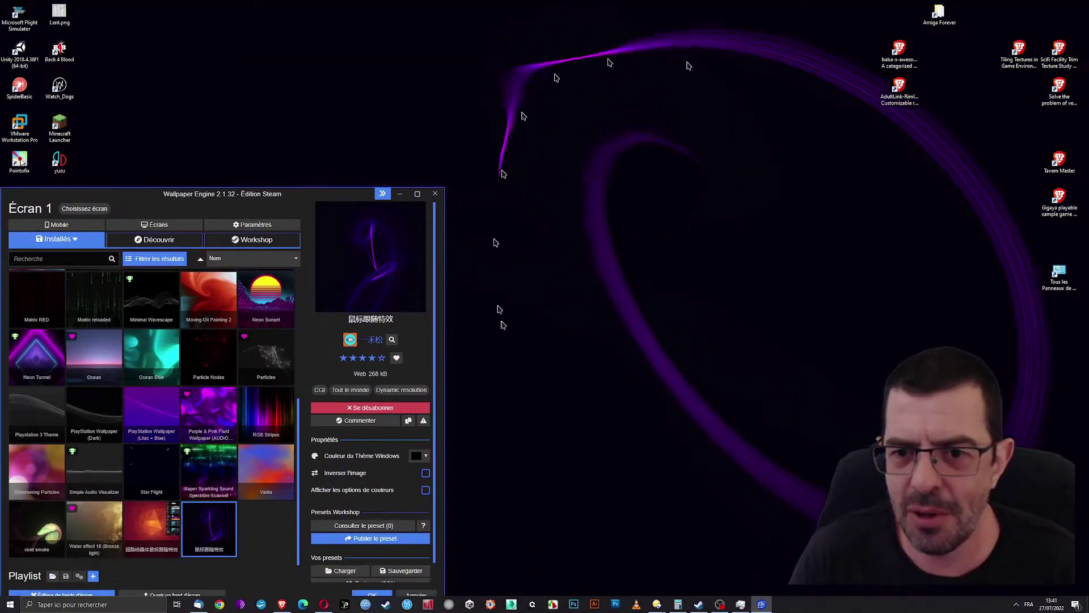
drag(669, 134, 559, 317)
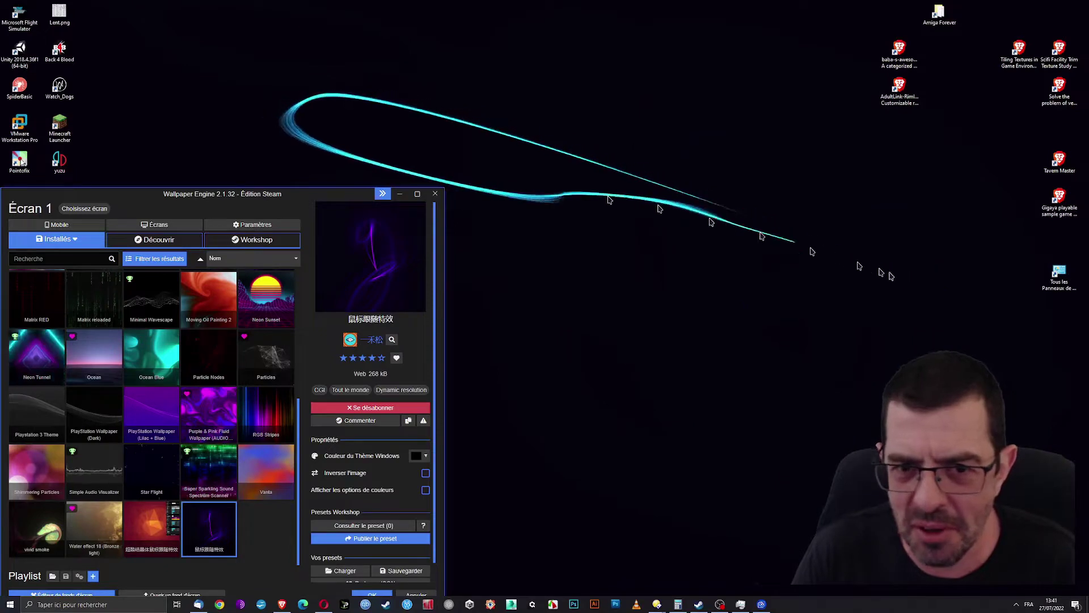
drag(342, 196, 678, 75)
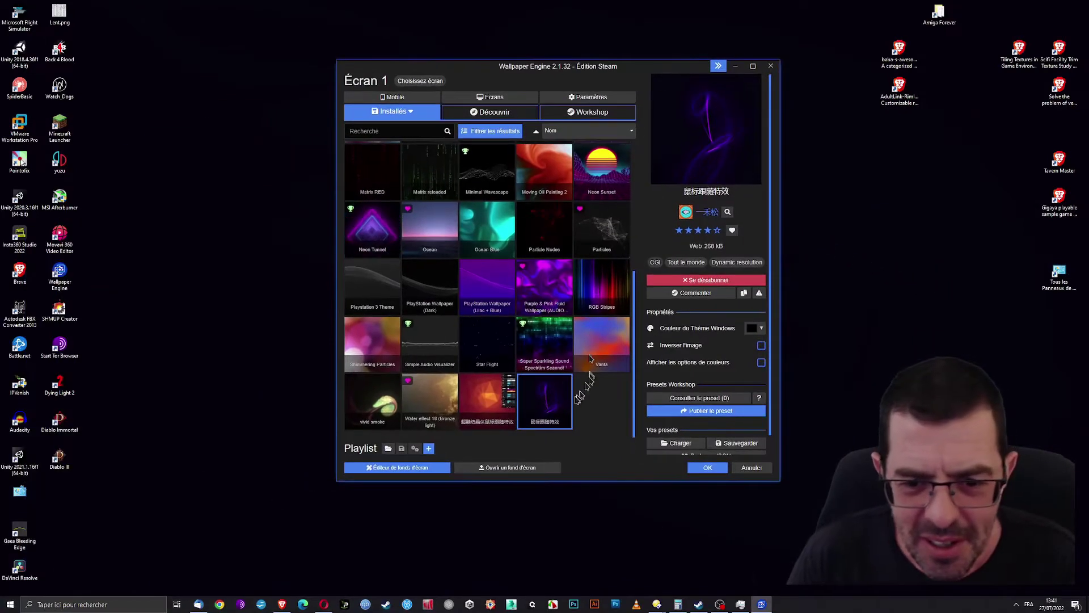
Preview the 超酷结晶体鼠标跟随特效 and Water effect 18 (Bronze light) wallpapers, moving the window aside to reveal each one.
click(477, 417)
drag(510, 65, 115, 232)
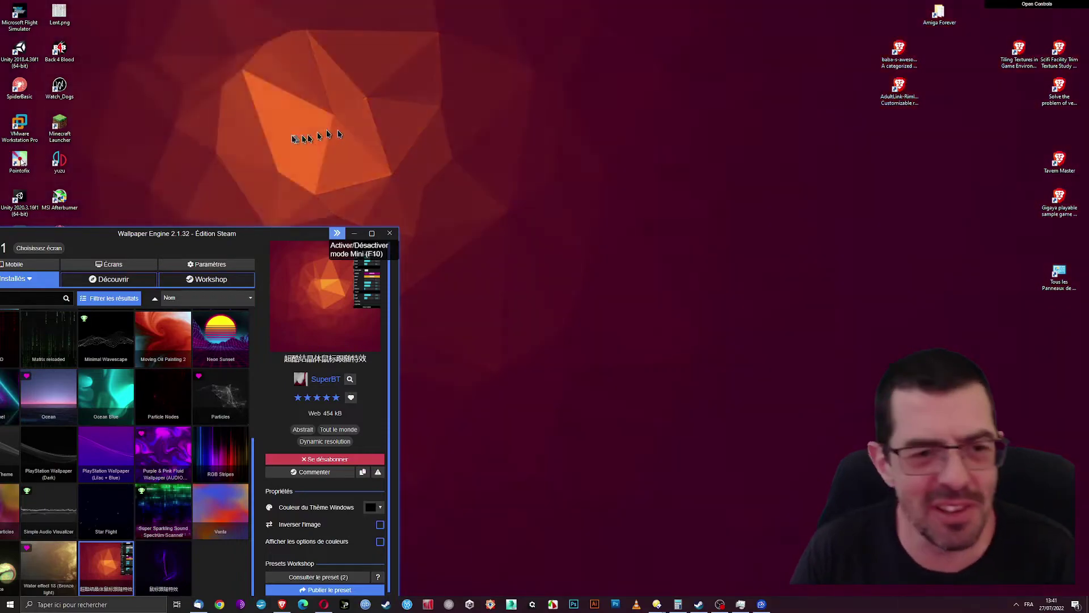
drag(227, 233, 639, 70)
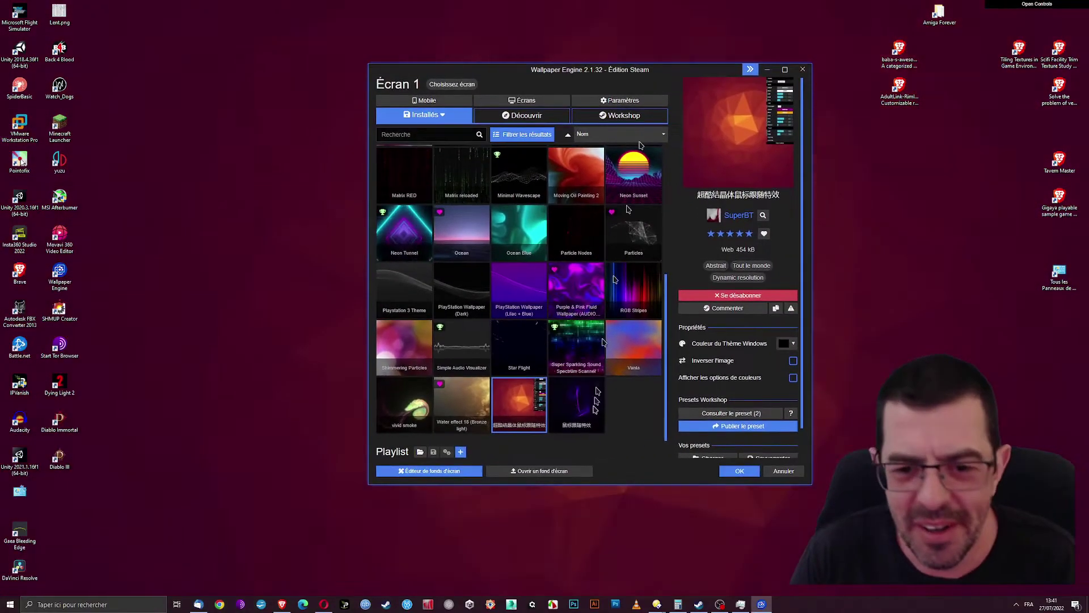
click(461, 404)
drag(529, 77, 284, 407)
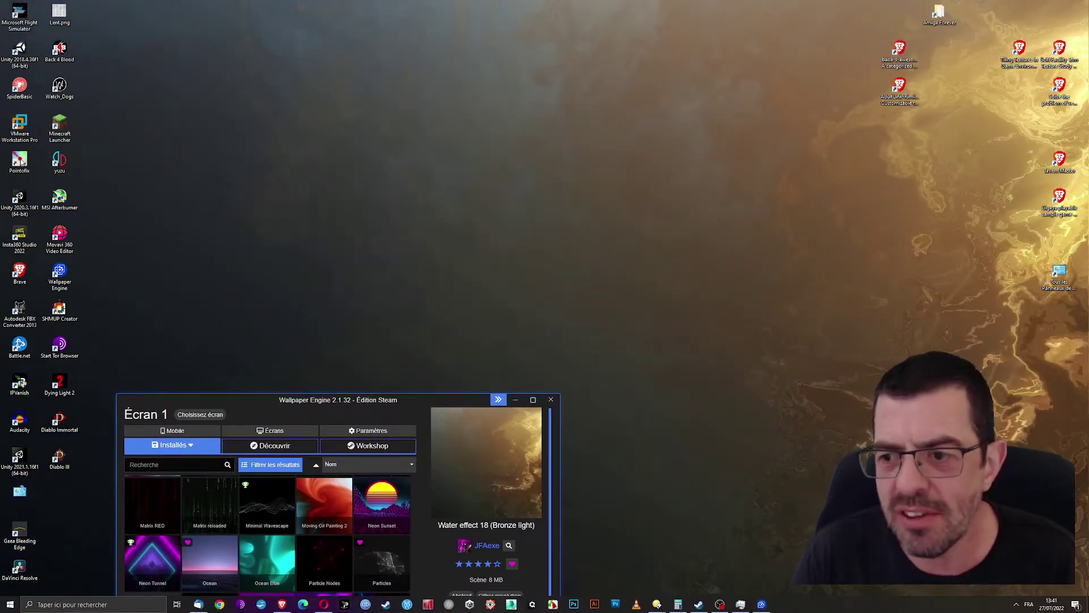
drag(446, 412, 645, 89)
Preview the vivid smoke, Super Sparkling Sound Spectrum Scanner, Star Flight and Simple Audio Visualizer wallpapers on the desktop.
click(332, 434)
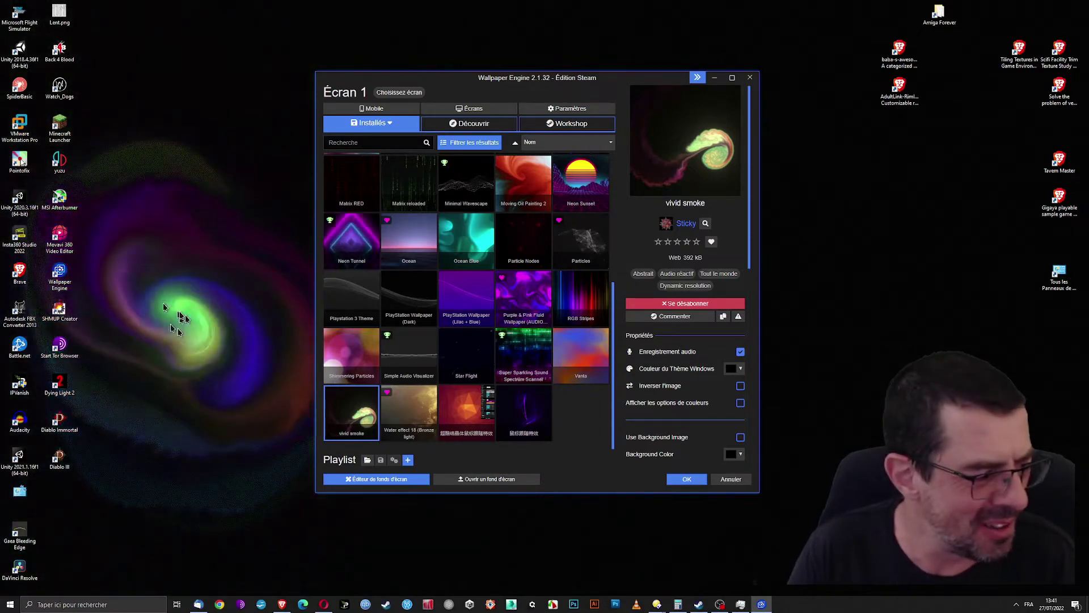
click(534, 359)
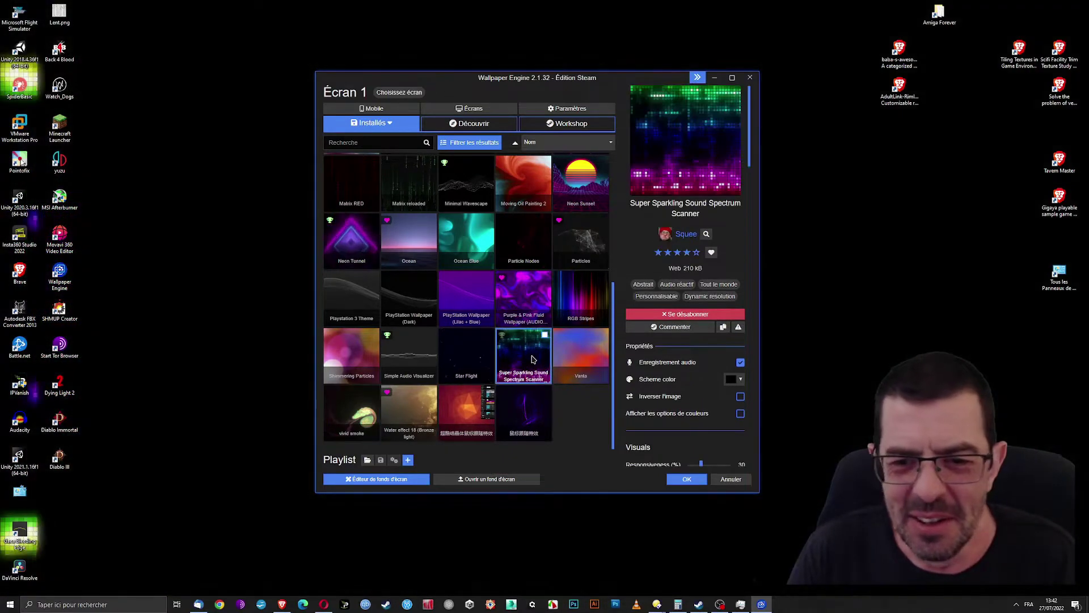
click(468, 357)
drag(602, 83, 668, 88)
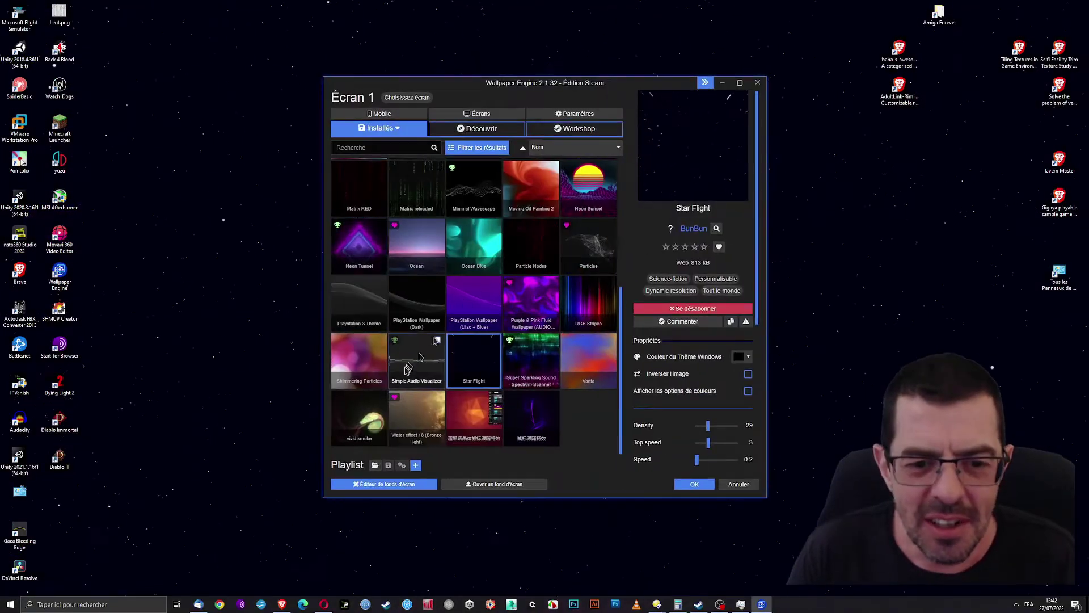
click(405, 370)
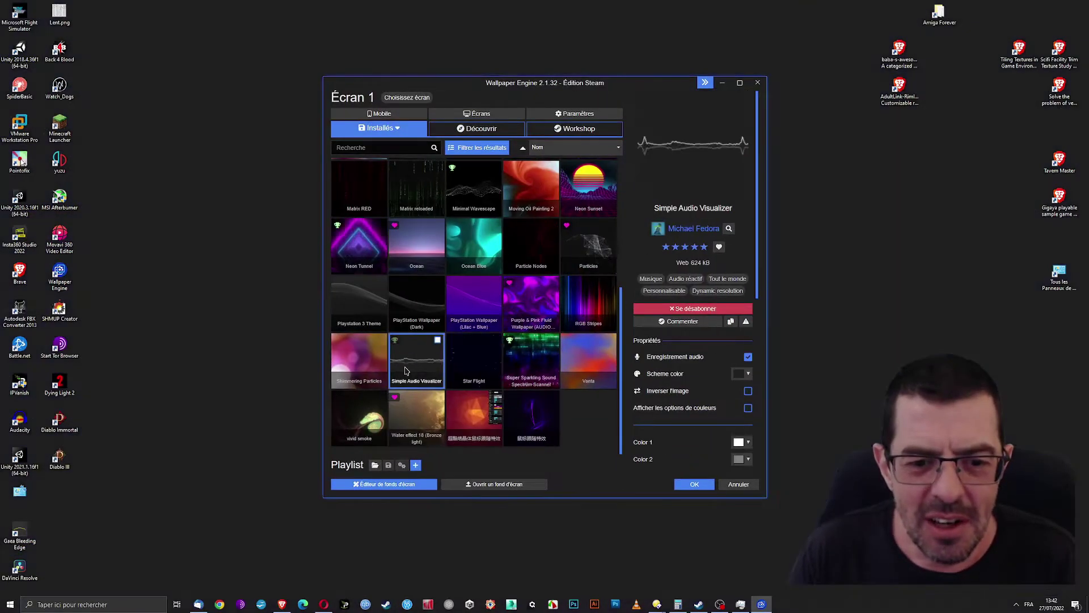
Preview the Shimmering Particles and Playstation 3 Theme wallpapers, repositioning the window to see each animation.
click(367, 361)
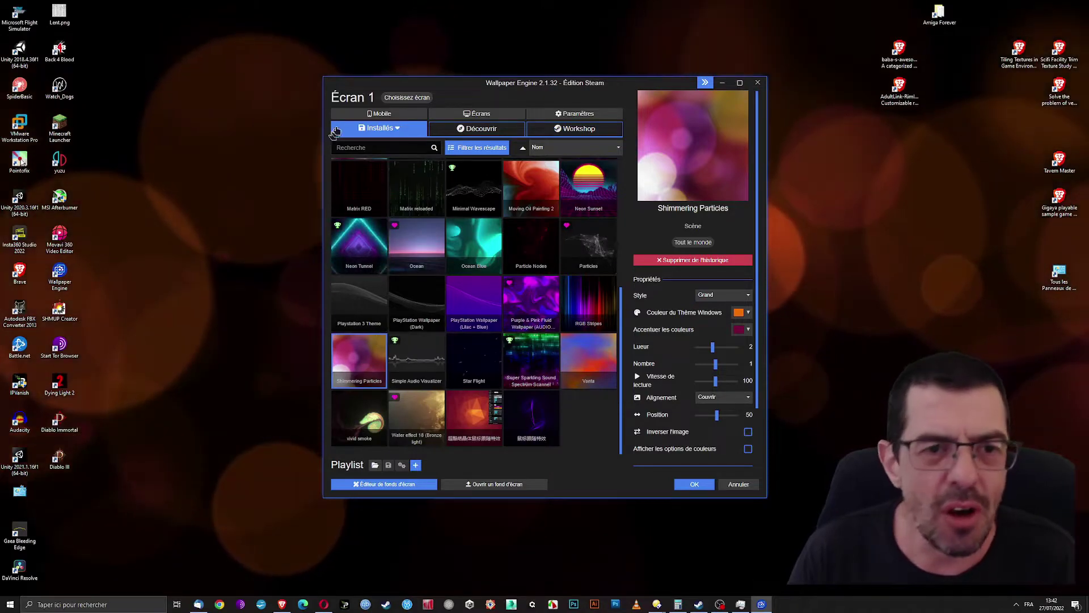
drag(397, 84, 519, 85)
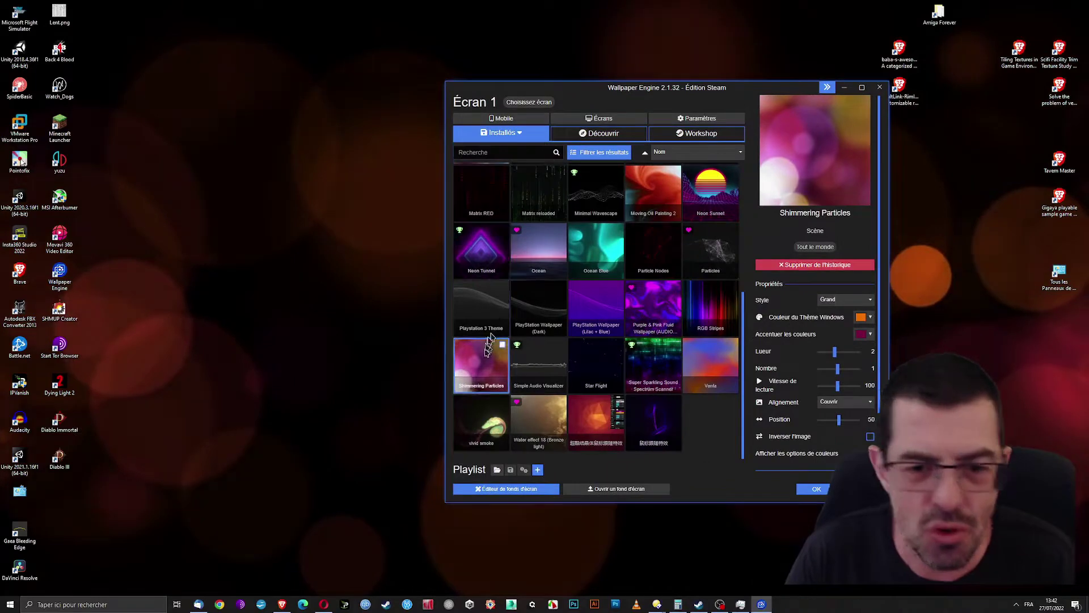
click(494, 309)
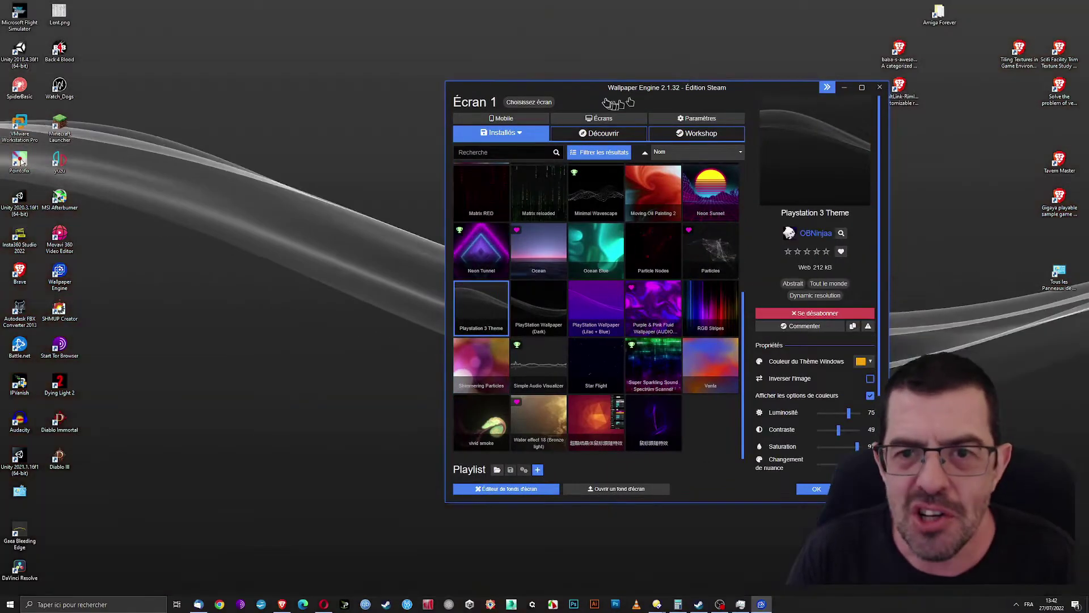
drag(595, 100, 401, 99)
Preview both PlayStation Wallpaper variants, Dark and Lilac + Blue, and the Purple & Pink Fluid Wallpaper.
click(360, 329)
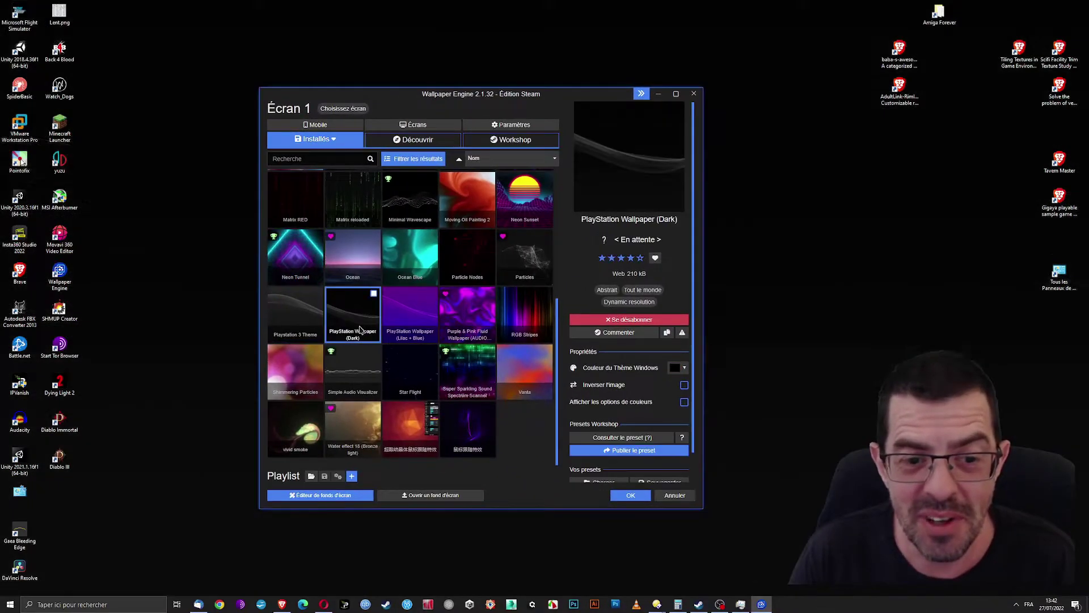
click(408, 310)
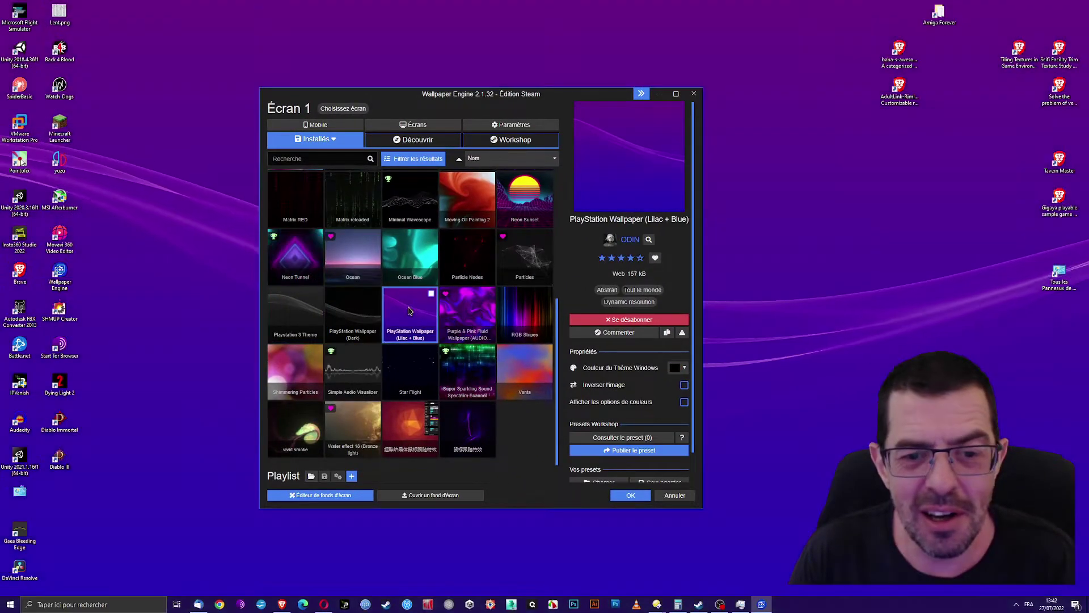
click(467, 314)
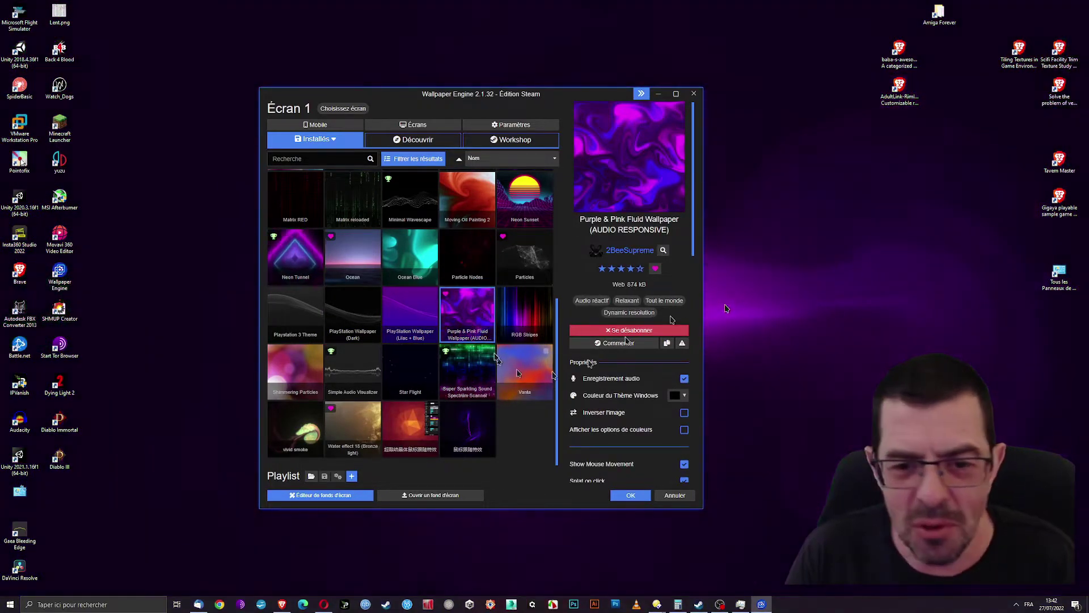
Preview the Particles wallpaper, then apply Particle Nodes and set its Windows theme colour to black (#000000).
click(523, 260)
drag(586, 99, 575, 162)
click(464, 319)
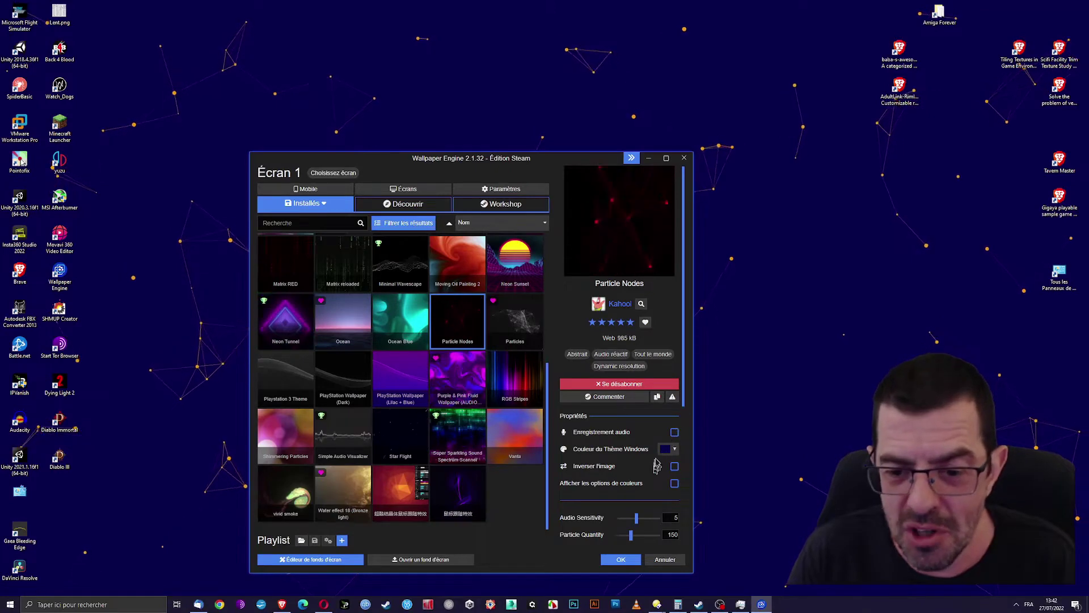
click(677, 450)
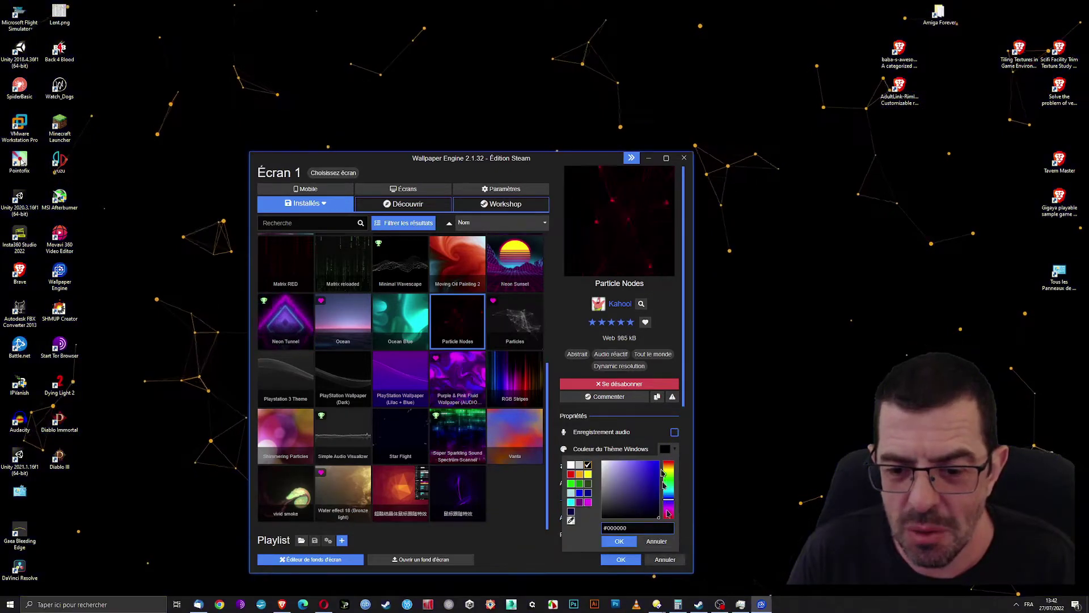
click(673, 450)
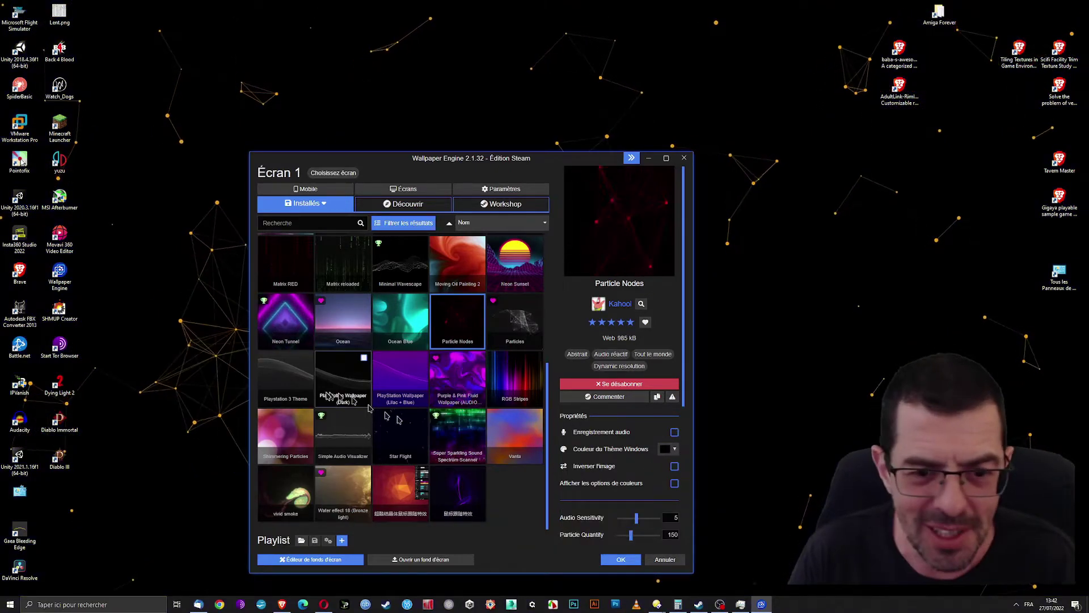
Preview the Ocean Blue and Ocean wallpapers, moving the window off the scene and back for Ocean.
click(400, 319)
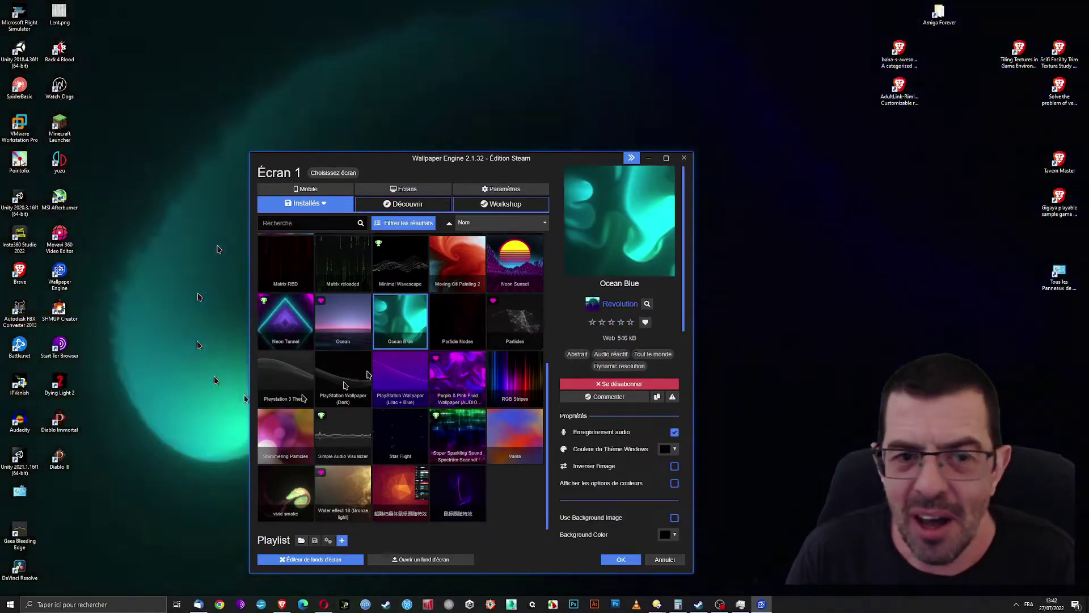
click(344, 321)
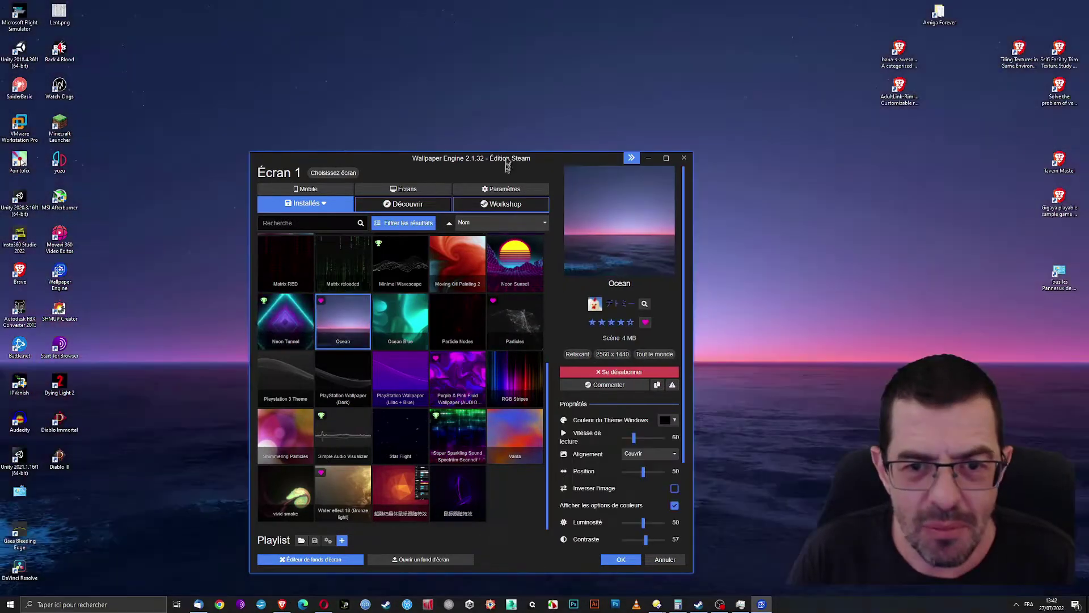
drag(521, 165, 991, 557)
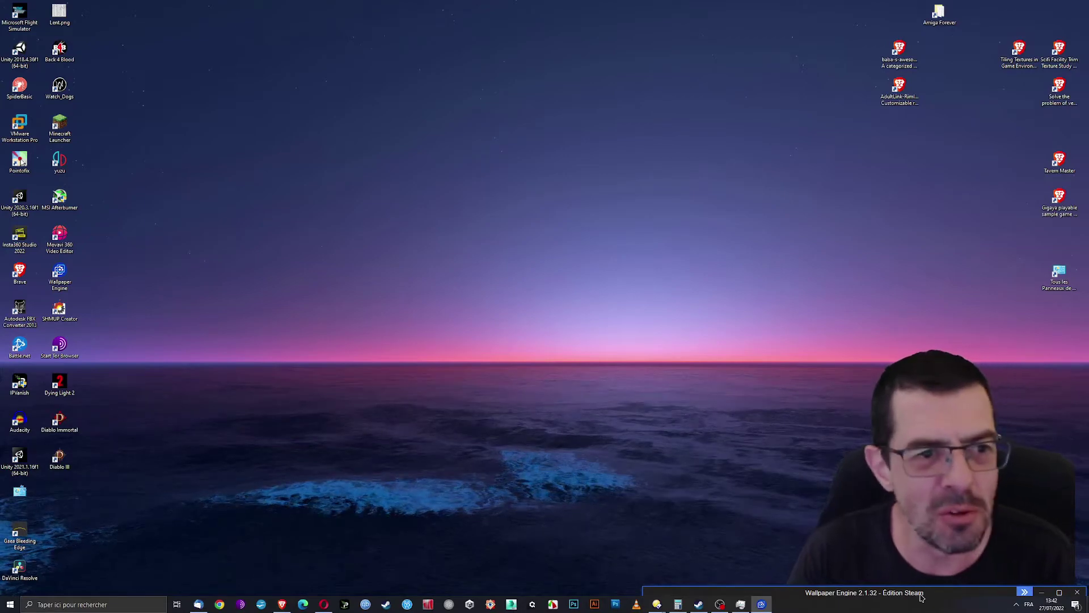
drag(920, 597, 718, 58)
Show Task Manager's GPU performance beside Wallpaper Engine and check the graphics load with Neon Tunnel applied.
click(741, 603)
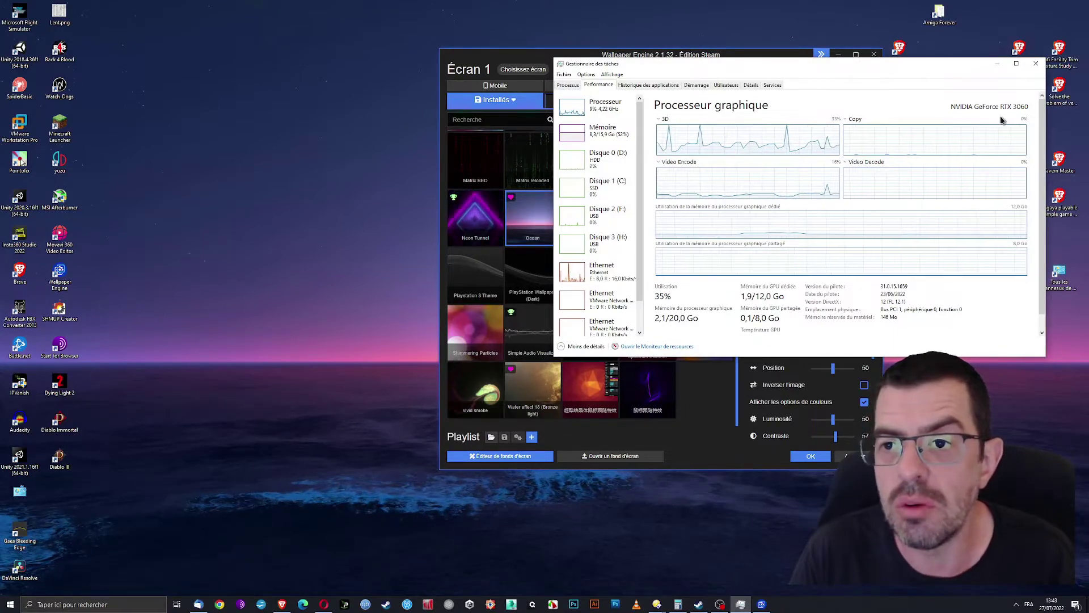
drag(904, 70, 951, 302)
click(463, 214)
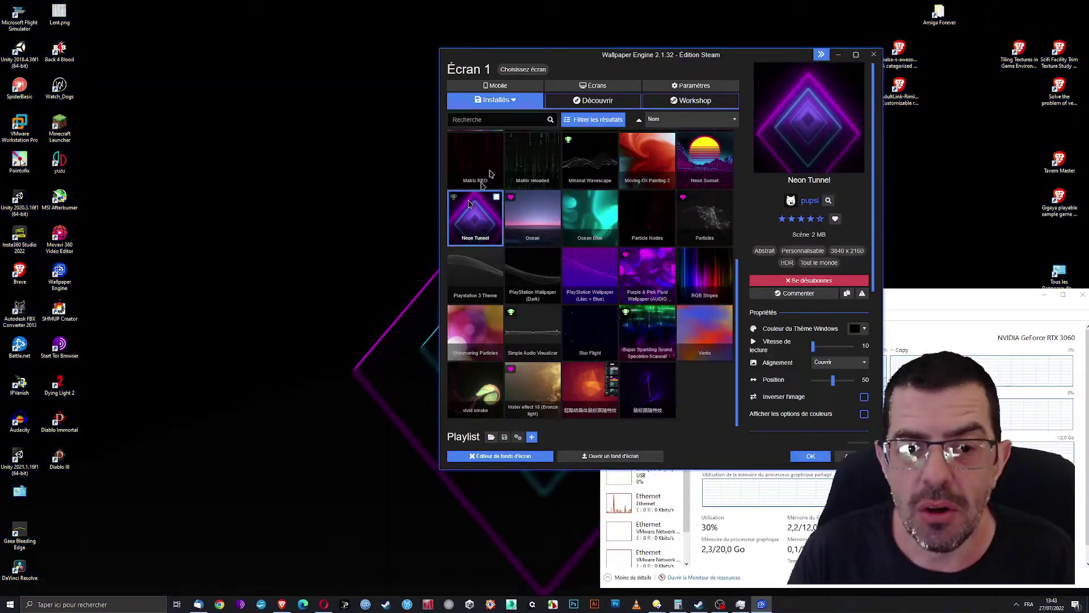
drag(594, 56, 329, 102)
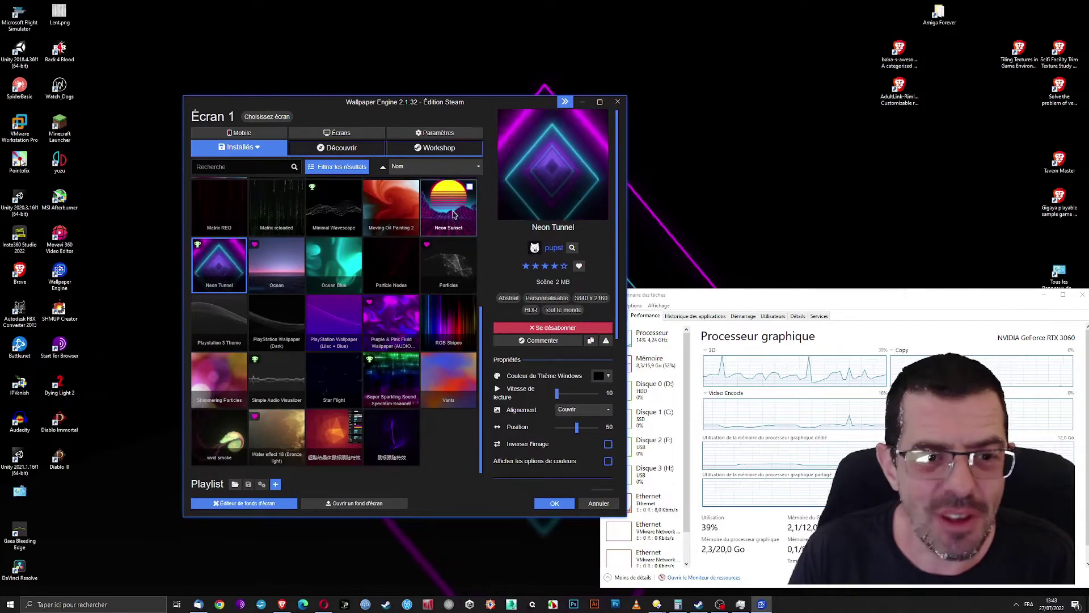
Apply the Neon Sunset wallpaper and move Task Manager out of the way to view the scene.
scroll(454, 214, up, 3)
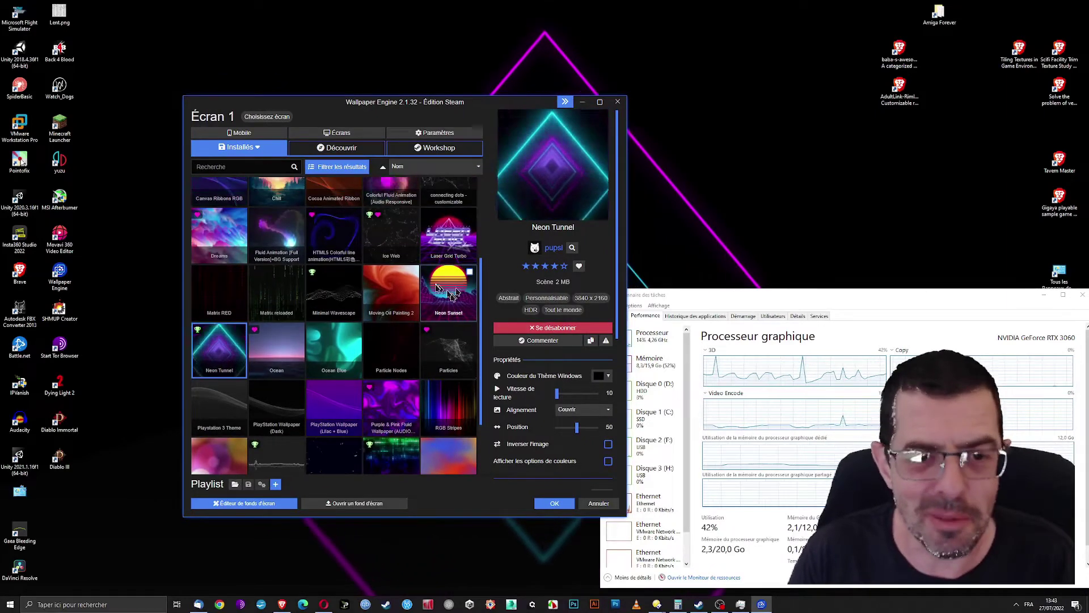
click(453, 293)
drag(801, 298, 793, 533)
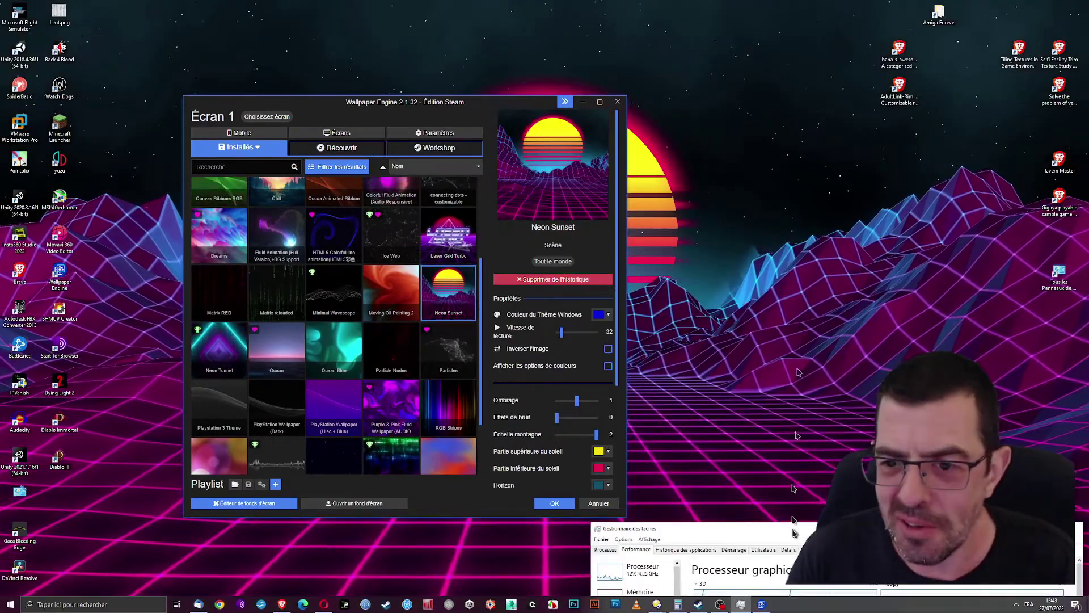
Preview the Ice Web, HTML5 Colorful line animation, Matrix reloaded and Matrix RED wallpapers on the desktop.
click(385, 233)
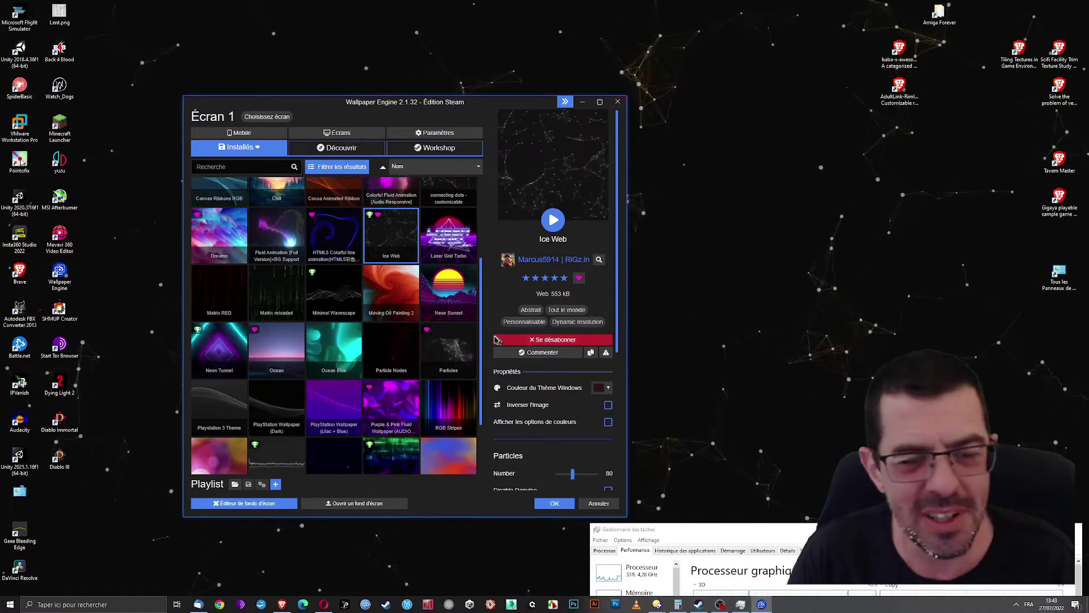
click(334, 237)
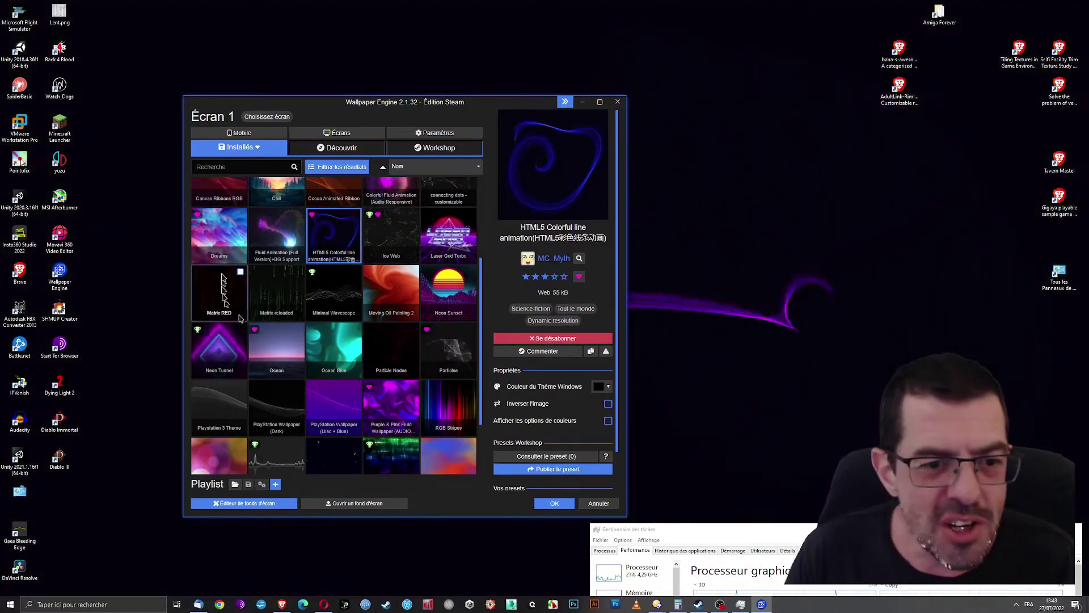
click(263, 290)
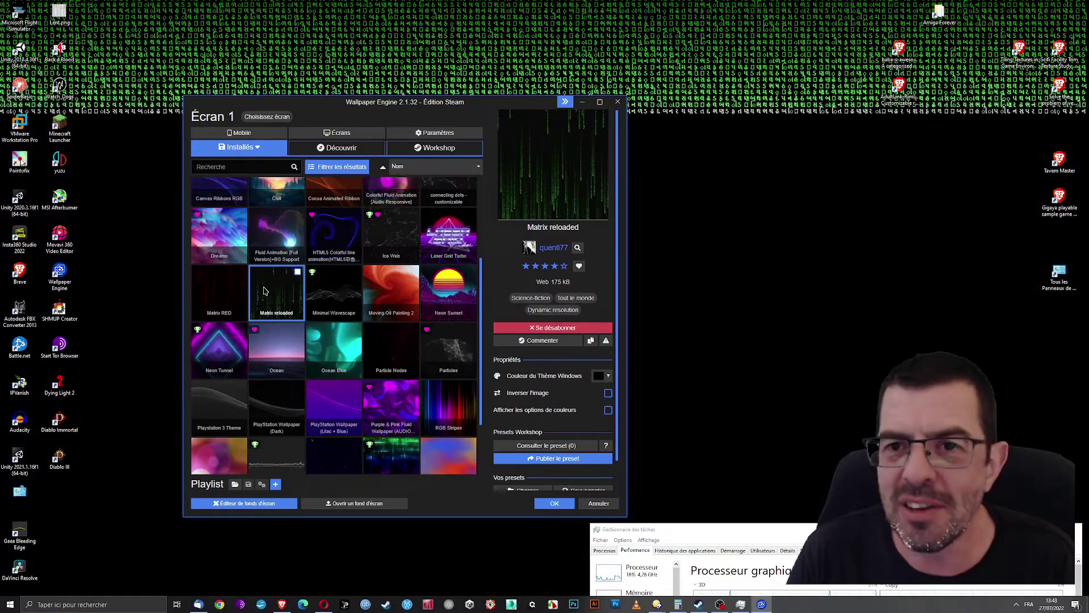
click(222, 295)
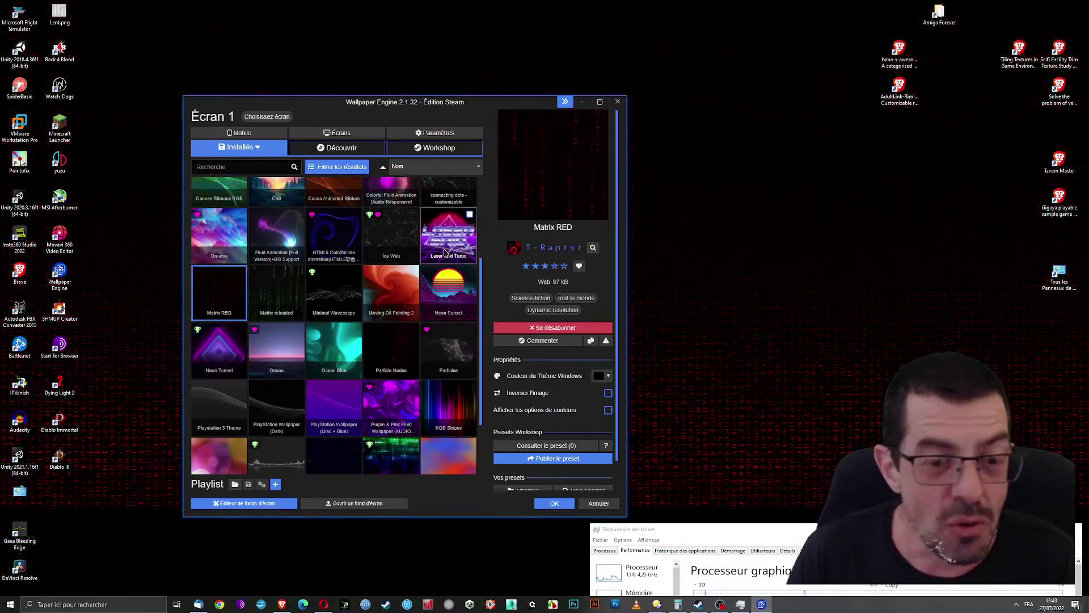
Preview the Dreams wallpaper with the window shifted aside, and try Blue Green Gradient with the pointer on the desktop.
scroll(435, 251, up, 2)
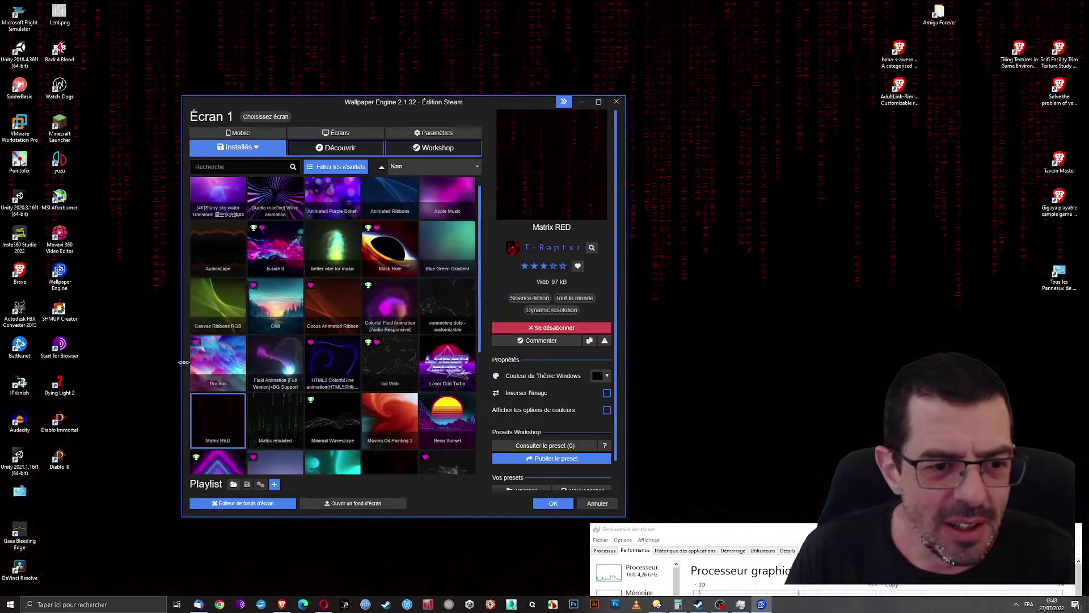
click(219, 363)
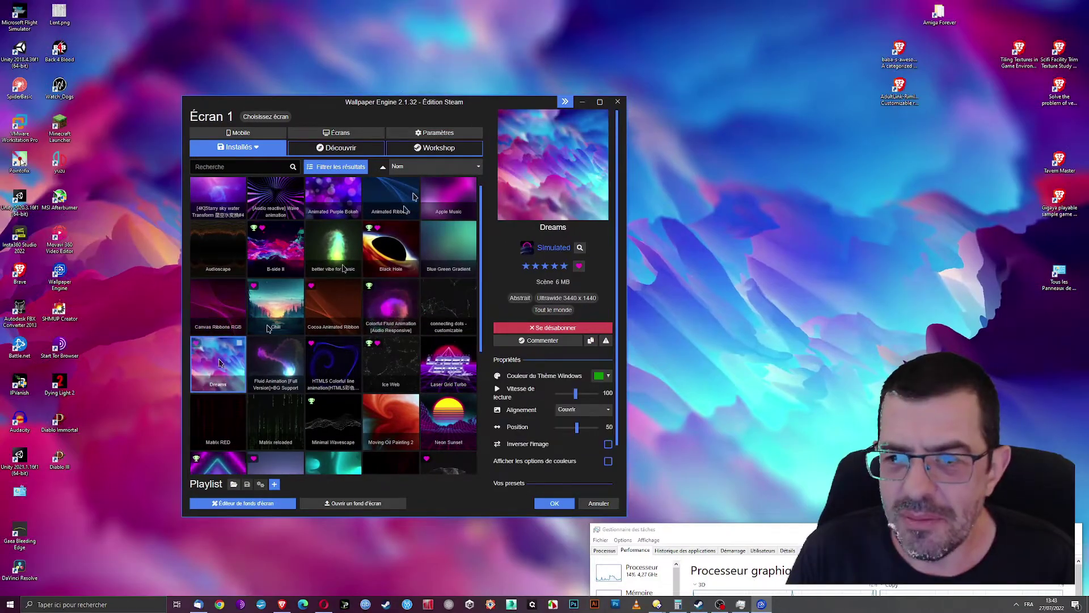
drag(501, 107, 663, 138)
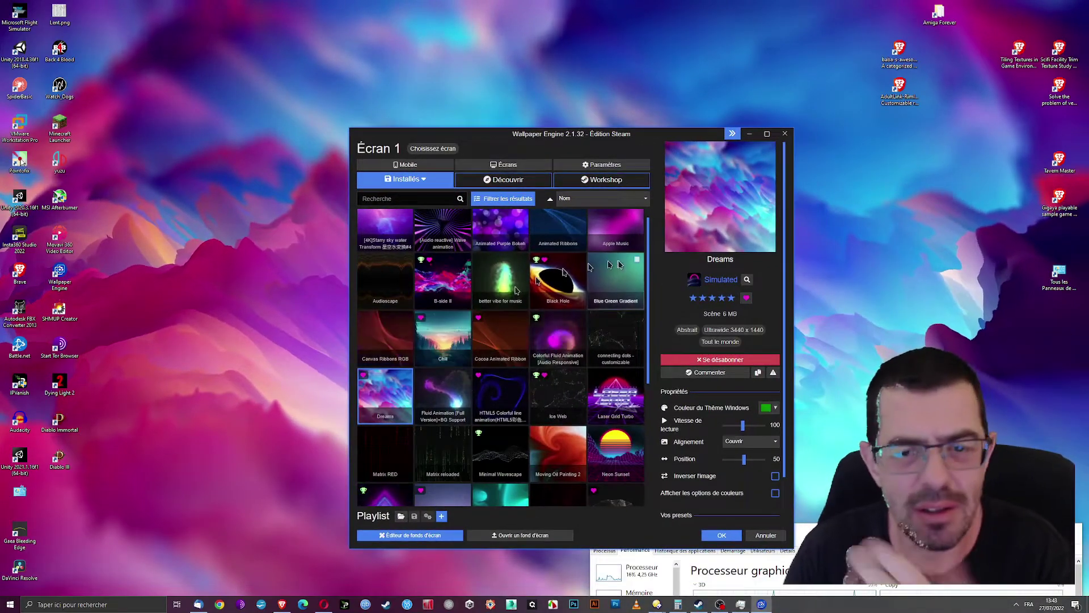
click(617, 275)
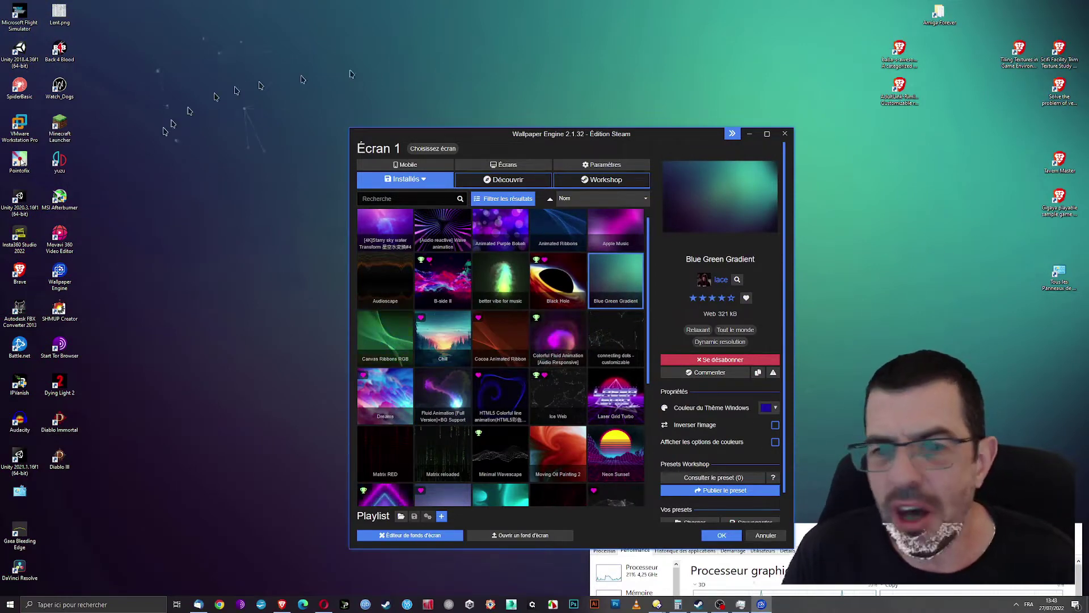
Apply the B-side II wallpaper and shift the window to show its colours on the desktop.
scroll(450, 284, up, 1)
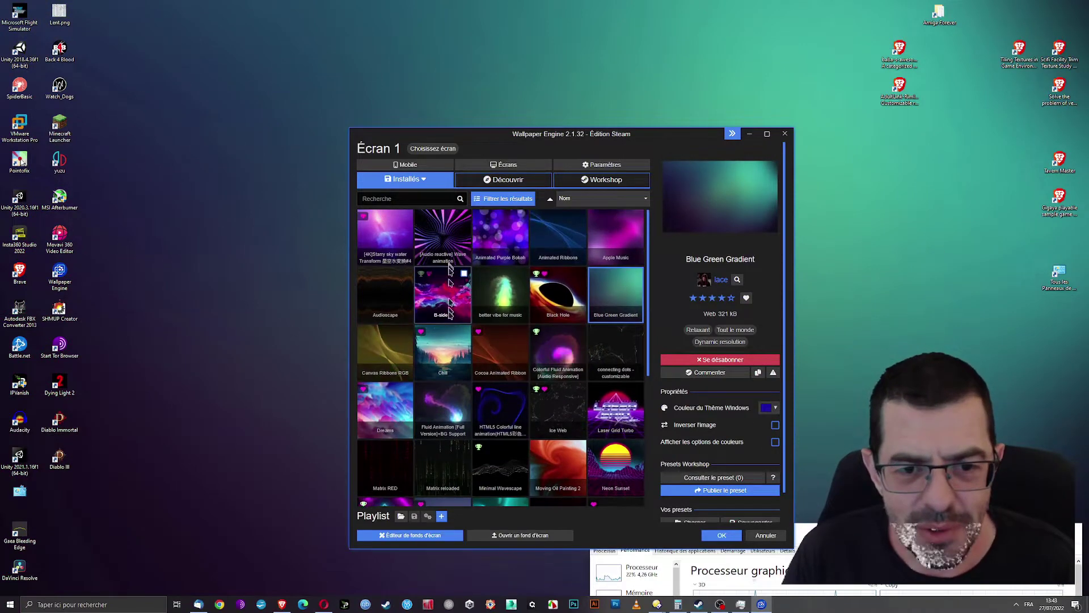
click(442, 304)
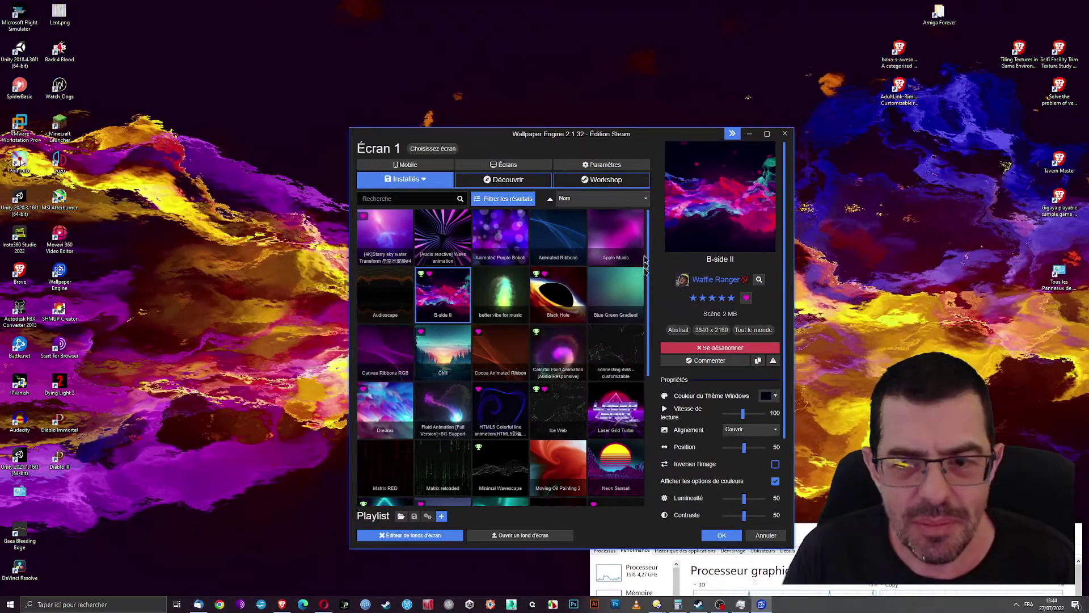
drag(646, 141, 522, 121)
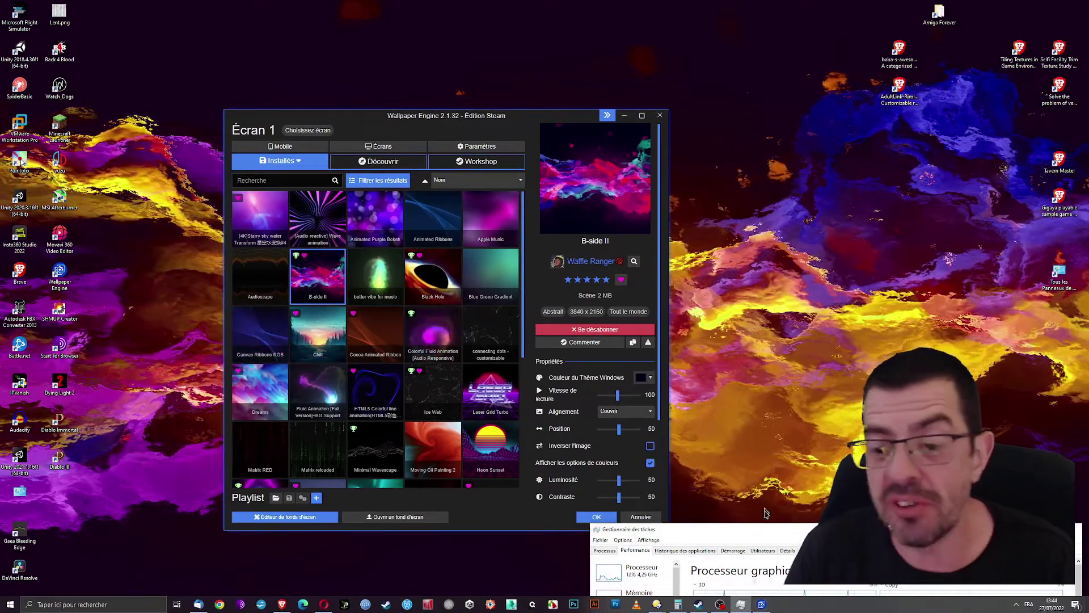
Move Task Manager aside and preview the [4K]Starry sky water Transform wallpaper on the desktop, cancelling the wallpaper change.
drag(764, 534, 917, 384)
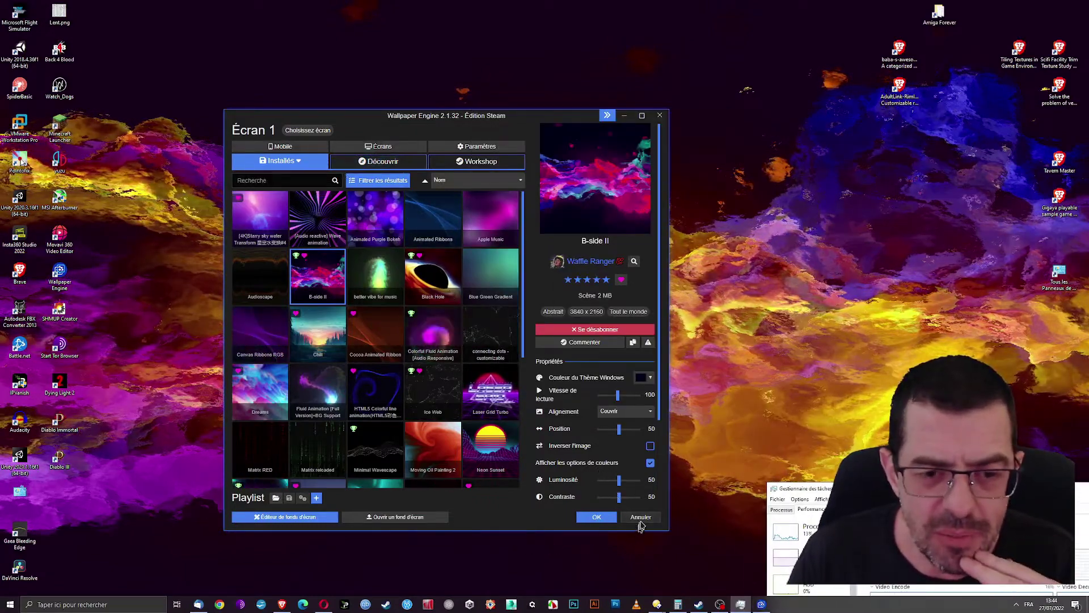
click(256, 205)
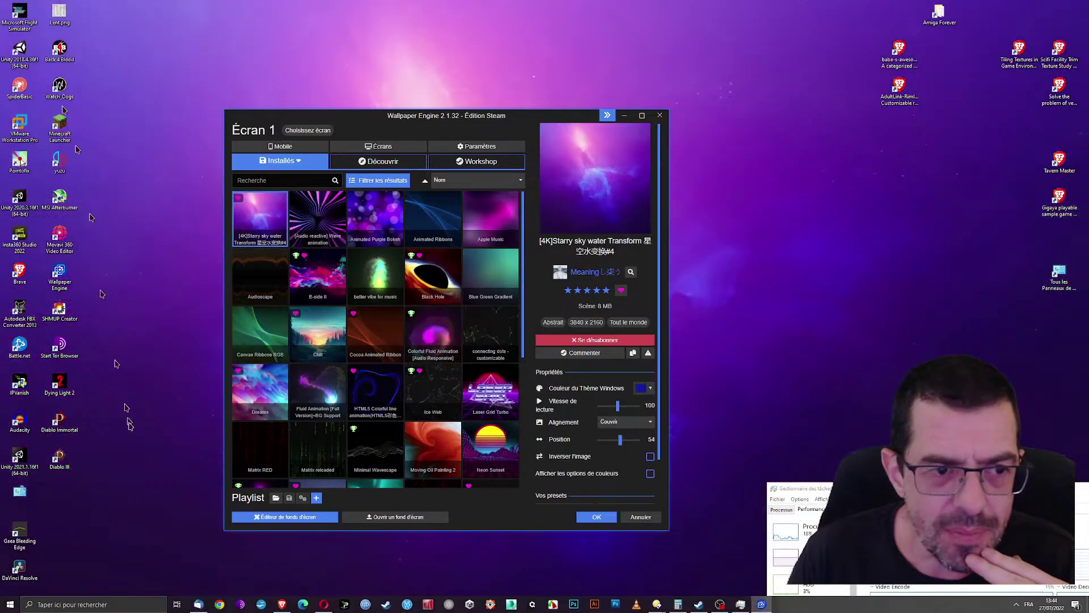
click(652, 520)
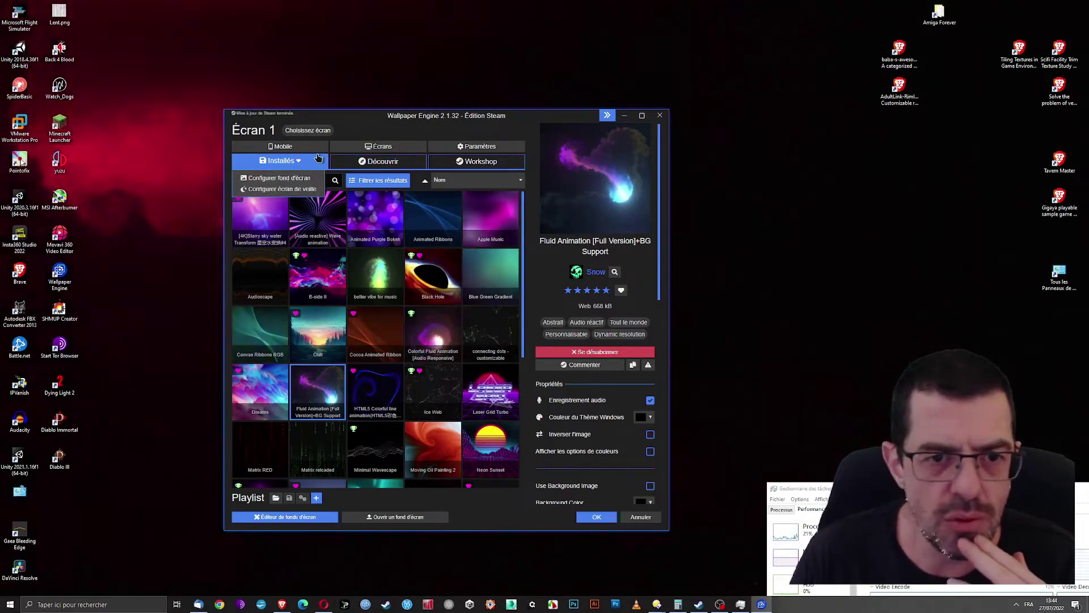
Browse the Workshop wallpapers, view the details of RyuukiBeat and D.VA VISUALIZER, and go to page 2 of the results.
click(497, 164)
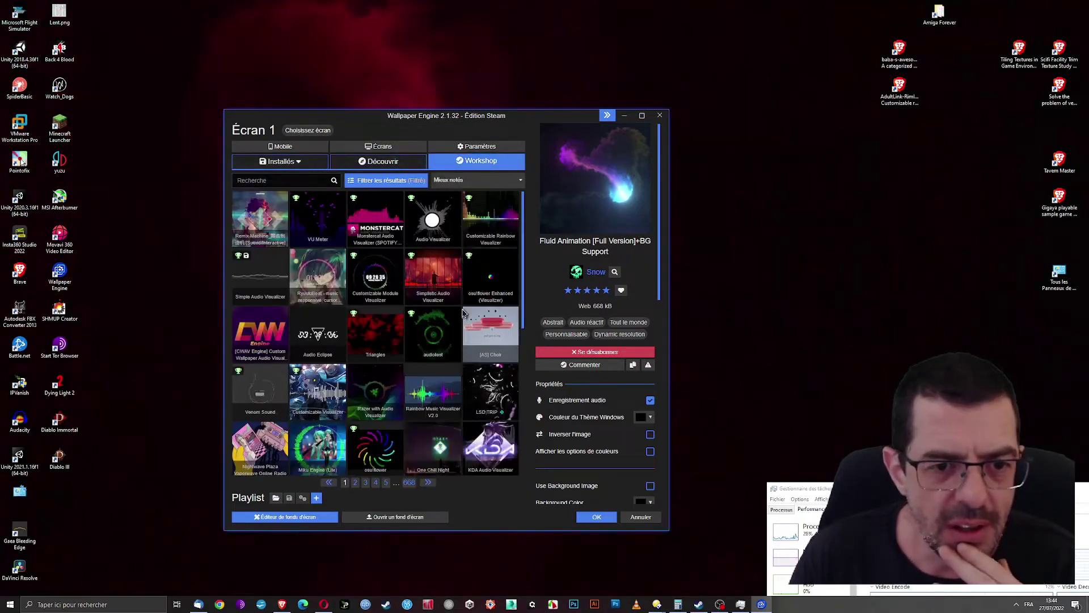
click(318, 276)
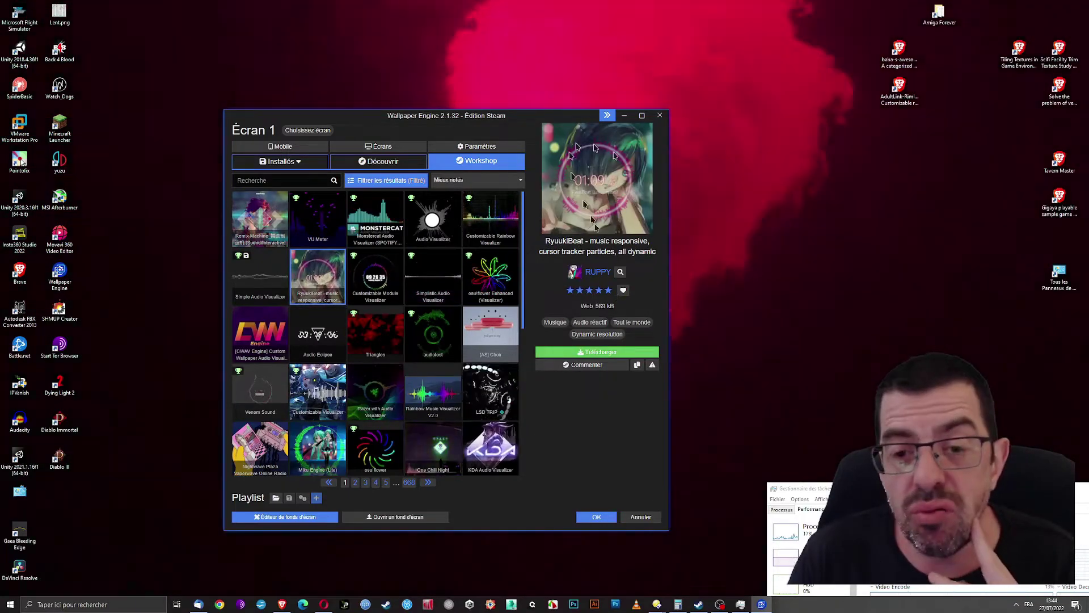
scroll(452, 321, down, 3)
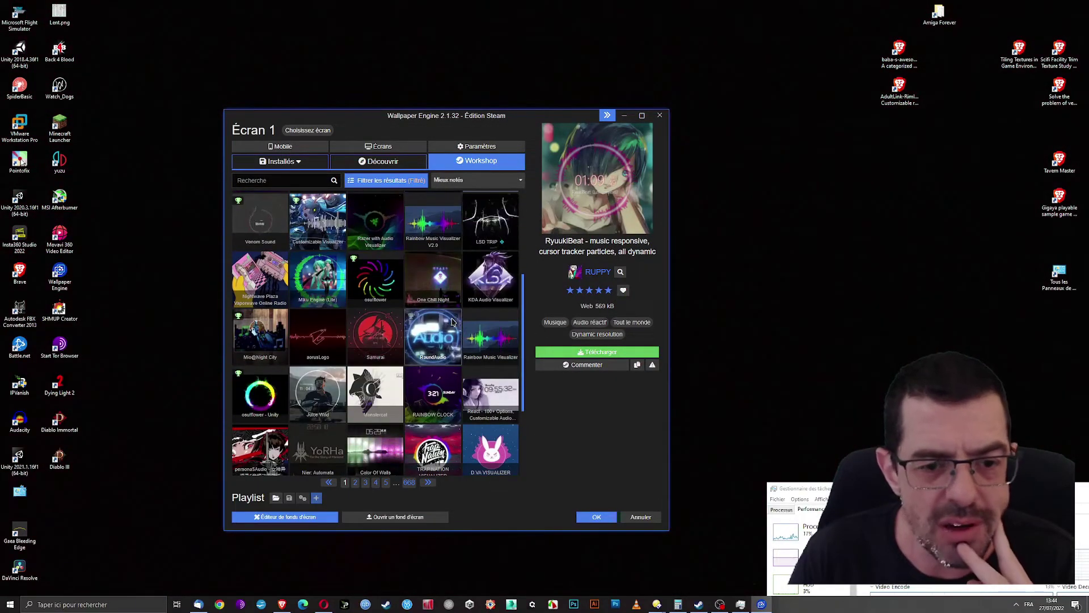
scroll(453, 321, down, 2)
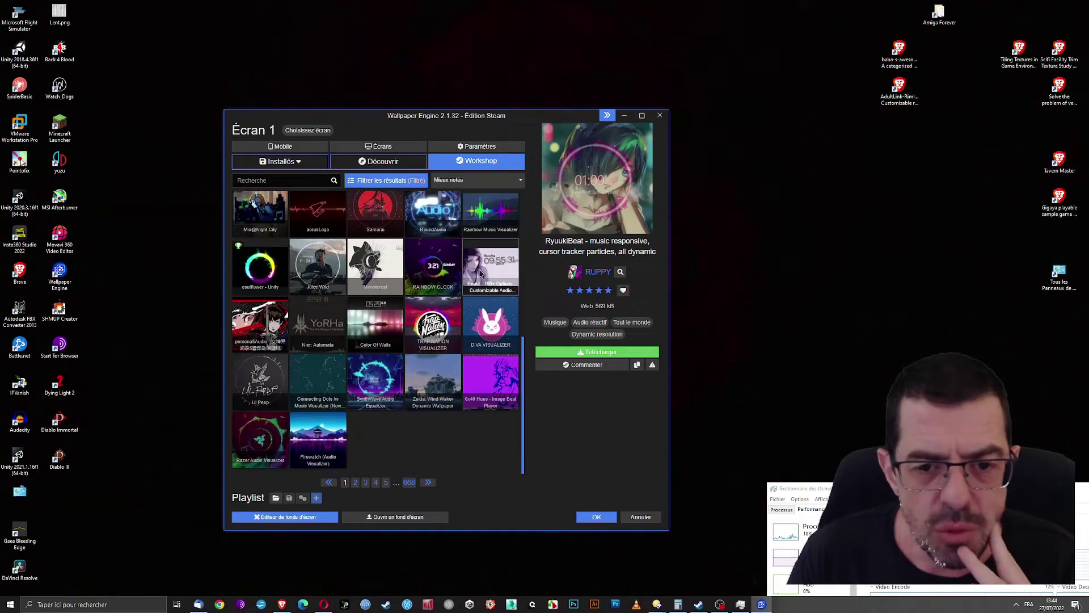
click(485, 321)
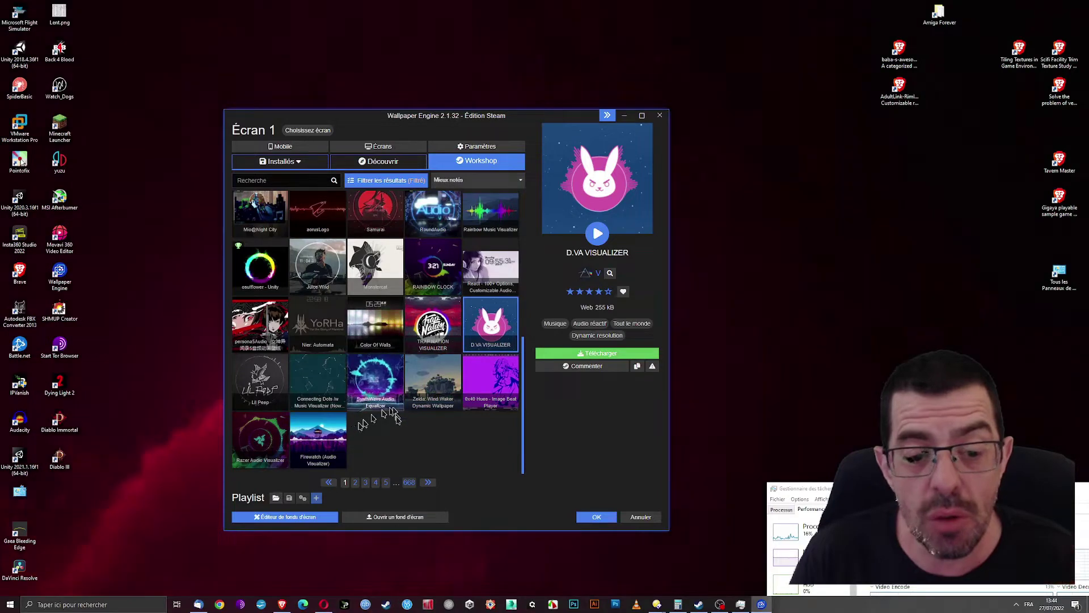
click(355, 483)
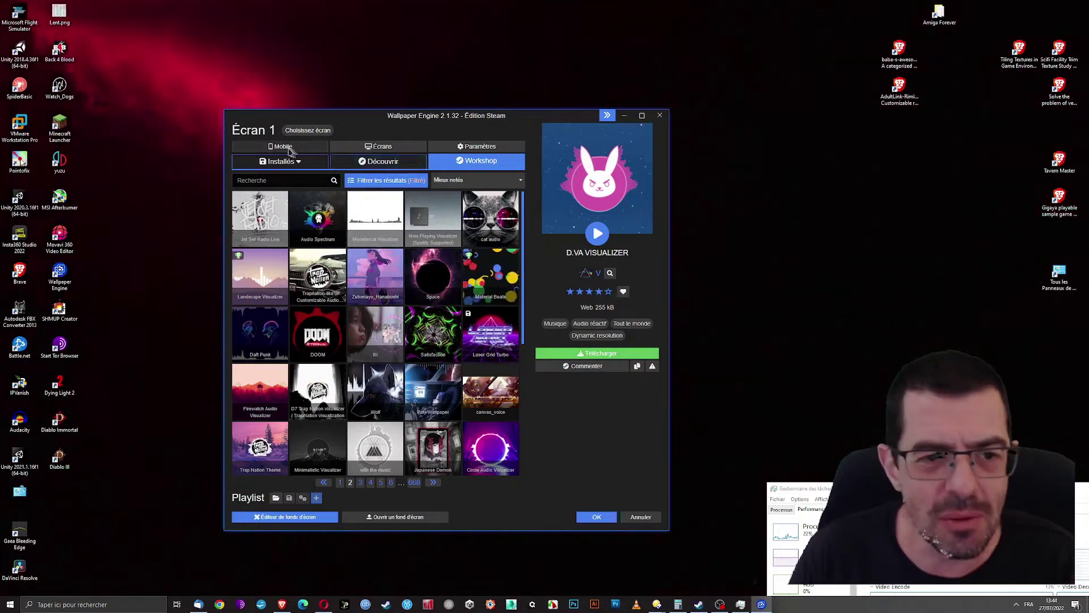
Show the Workshop result filters with the Type section expanded, and widen and reposition the Wallpaper Engine window.
click(375, 181)
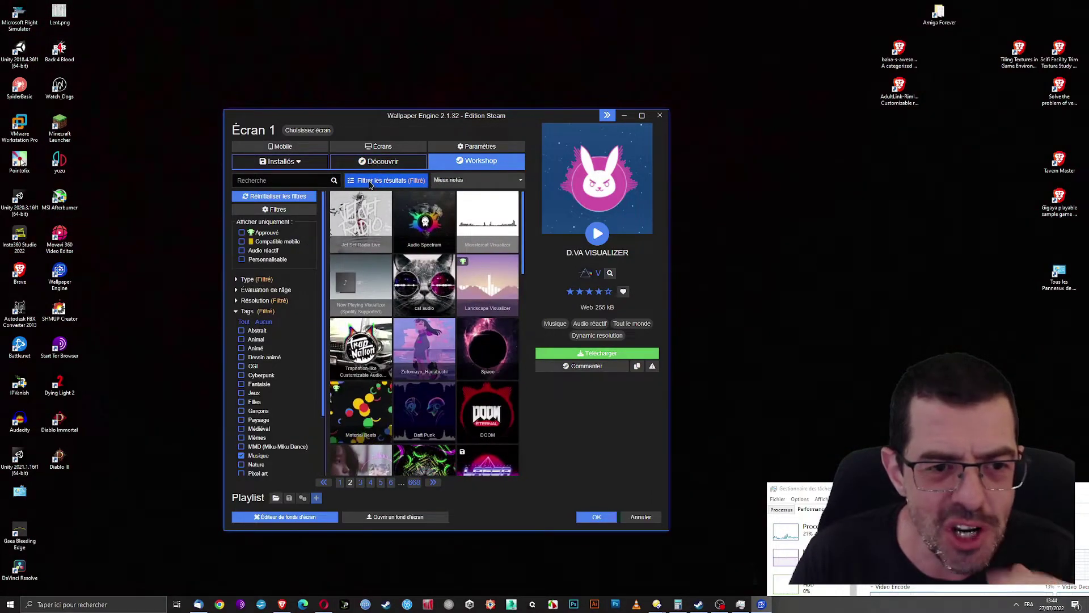
click(236, 279)
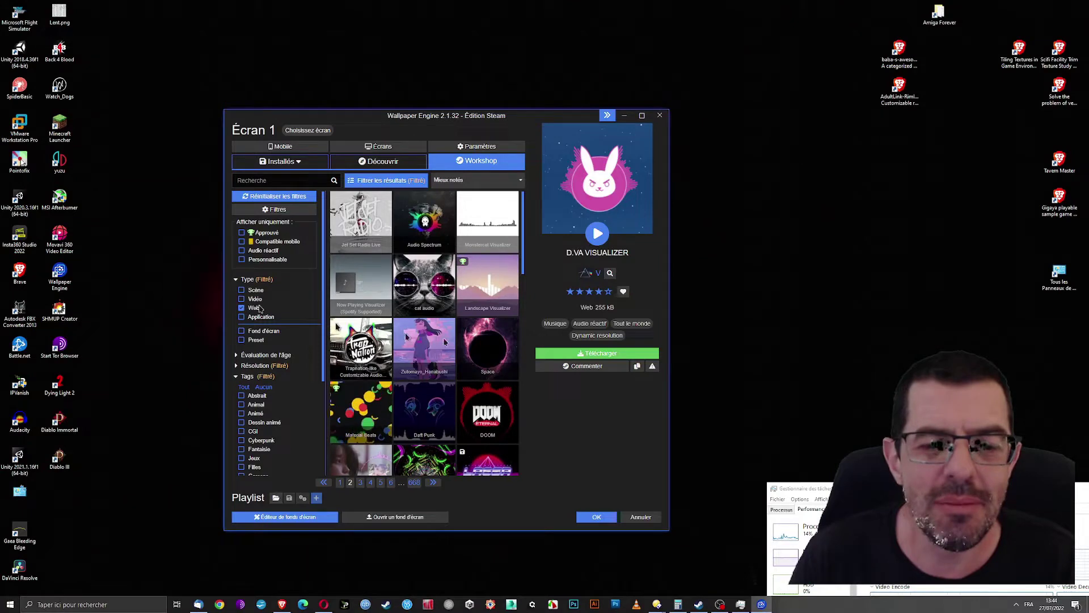
drag(669, 345, 860, 339)
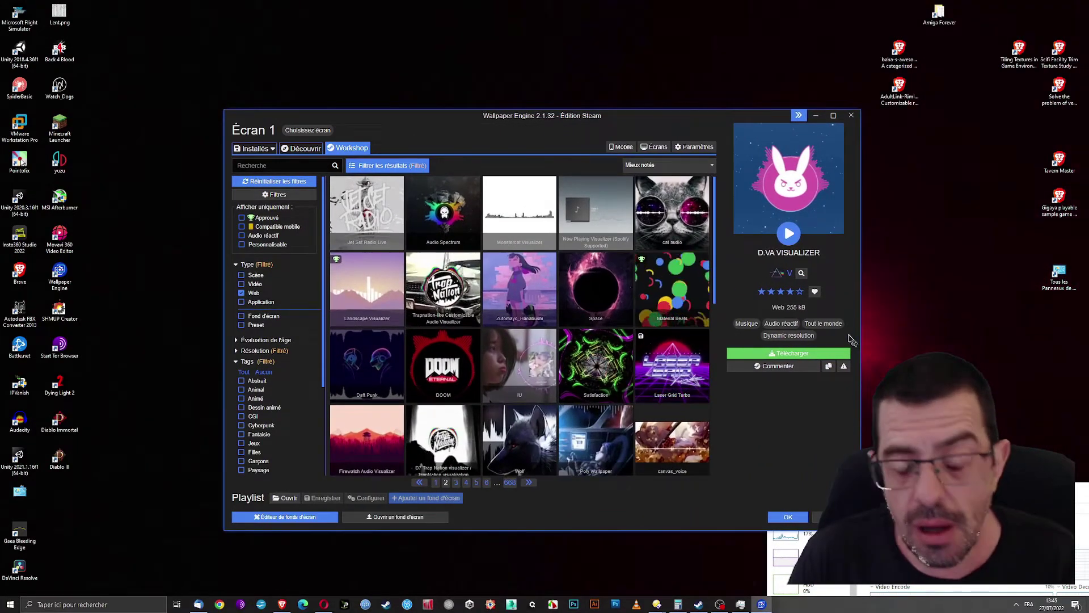
drag(403, 113, 284, 94)
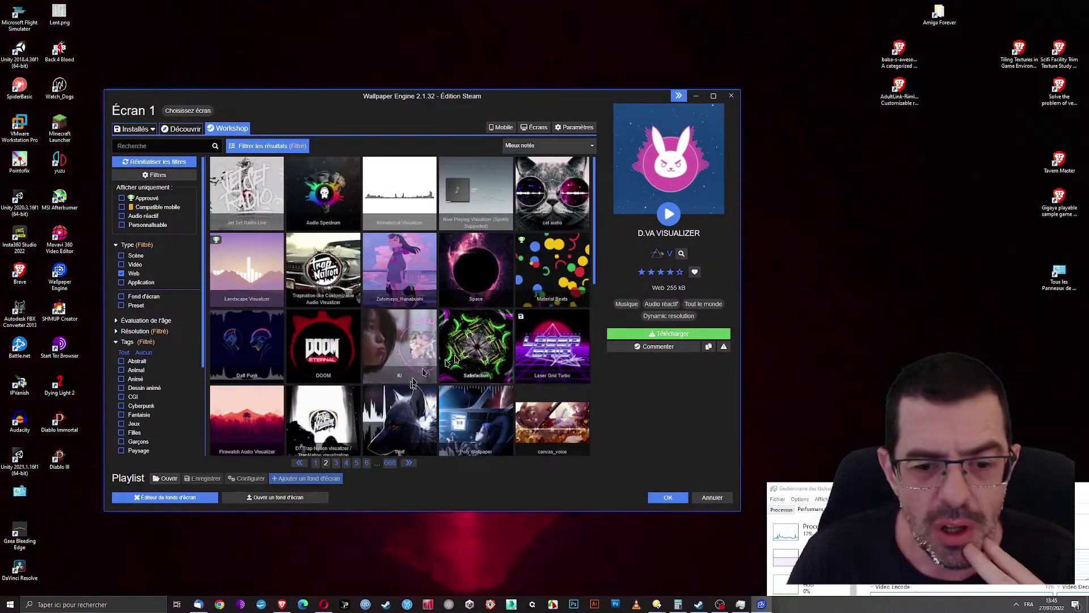
Look through pages 2 and 3 of the Workshop results and view the details of the classical music wallpaper.
scroll(460, 368, down, 3)
scroll(493, 360, down, 3)
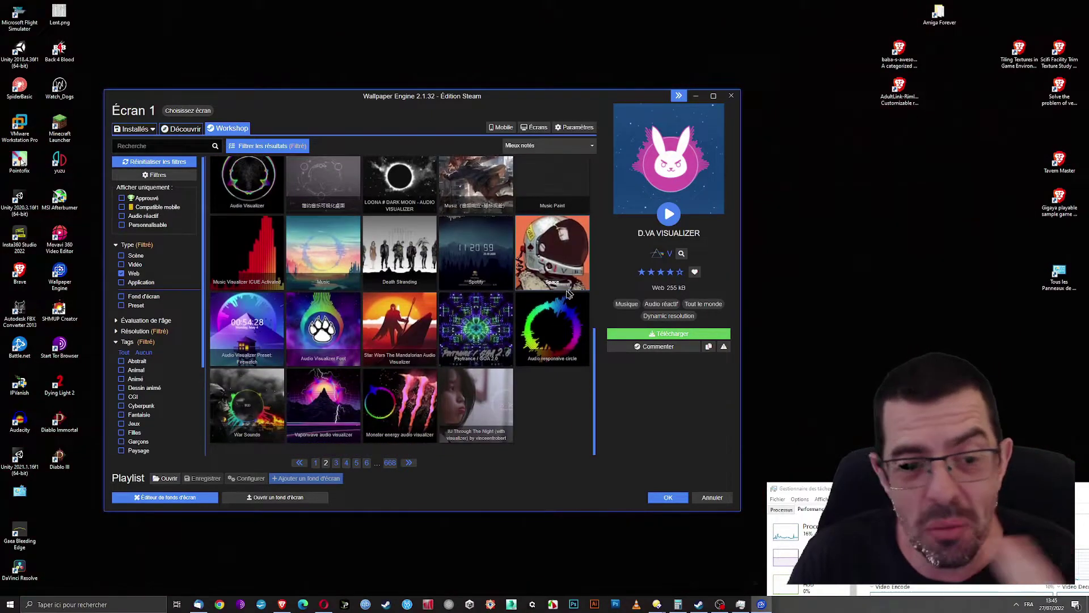
click(335, 463)
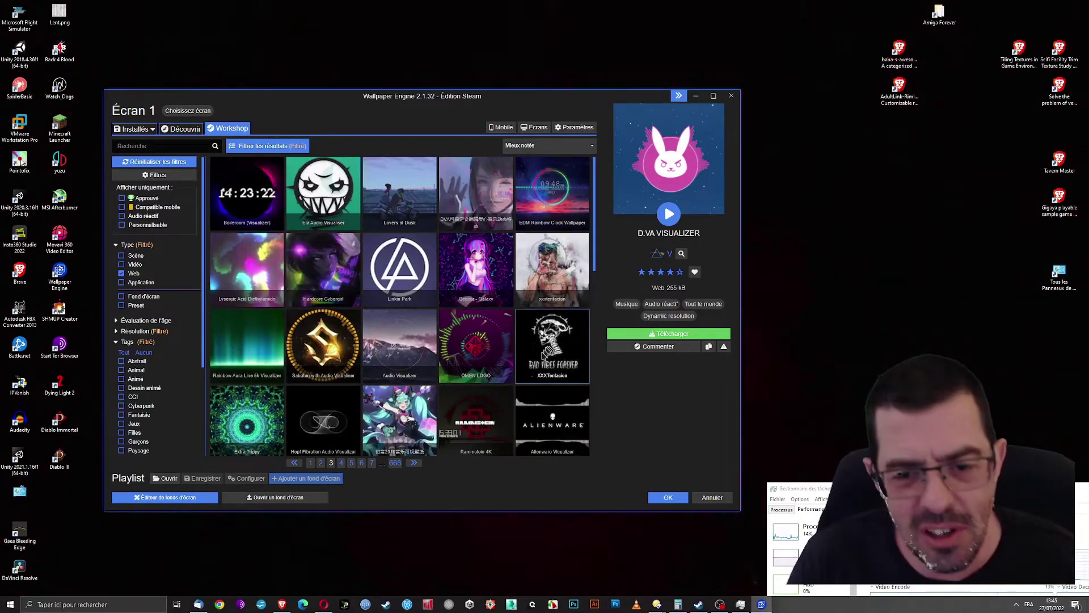
scroll(546, 352, down, 5)
scroll(419, 323, up, 3)
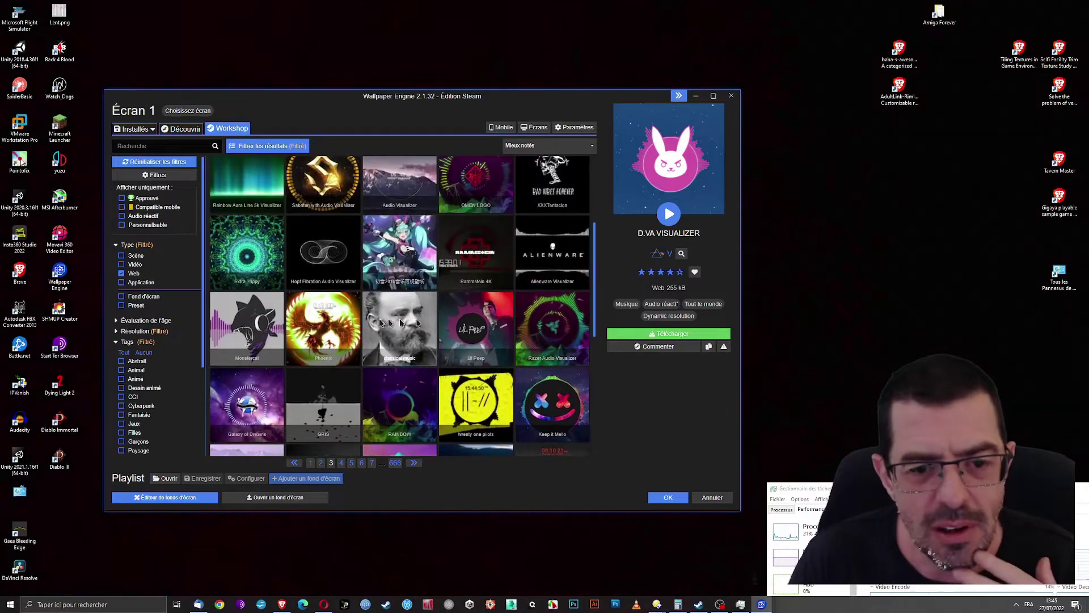
click(418, 322)
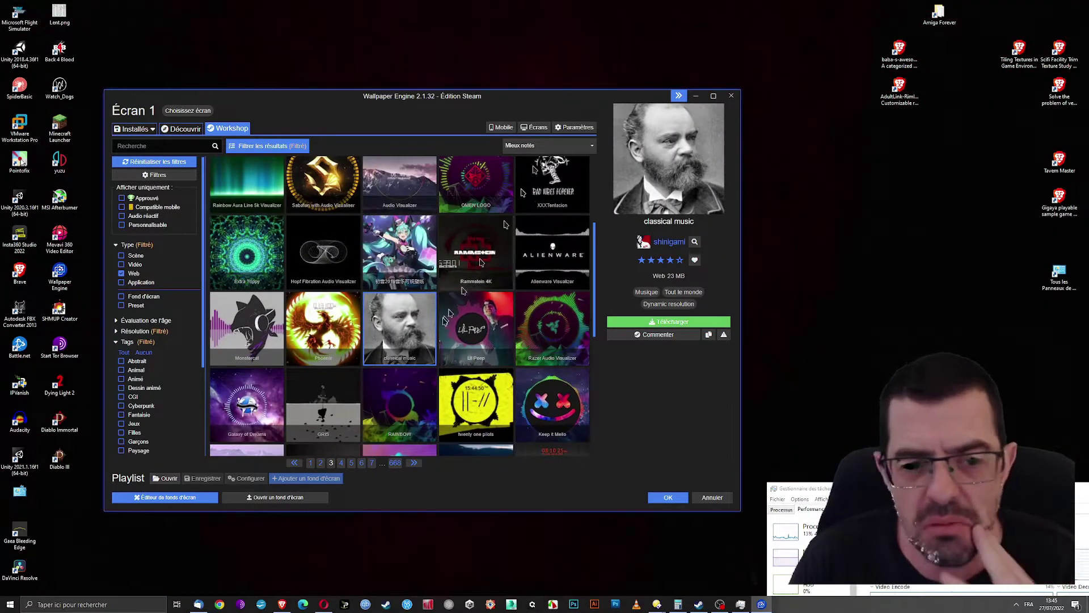
scroll(442, 324, down, 3)
scroll(452, 335, down, 1)
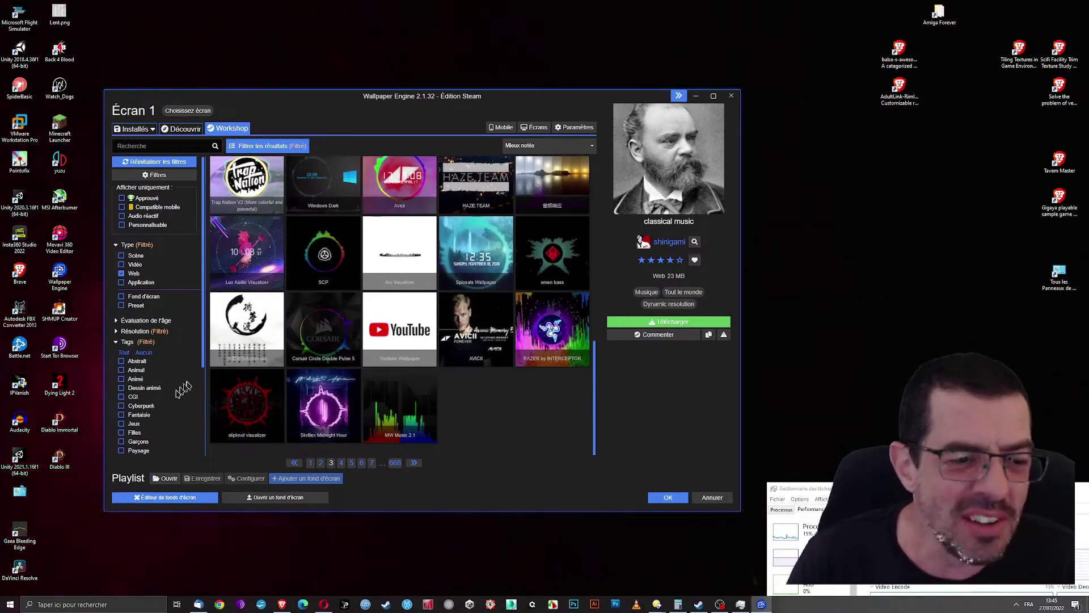
Add the Fantaisie, Cyberpunk and Sports tags to the Workshop filter alongside Musique.
scroll(176, 393, down, 3)
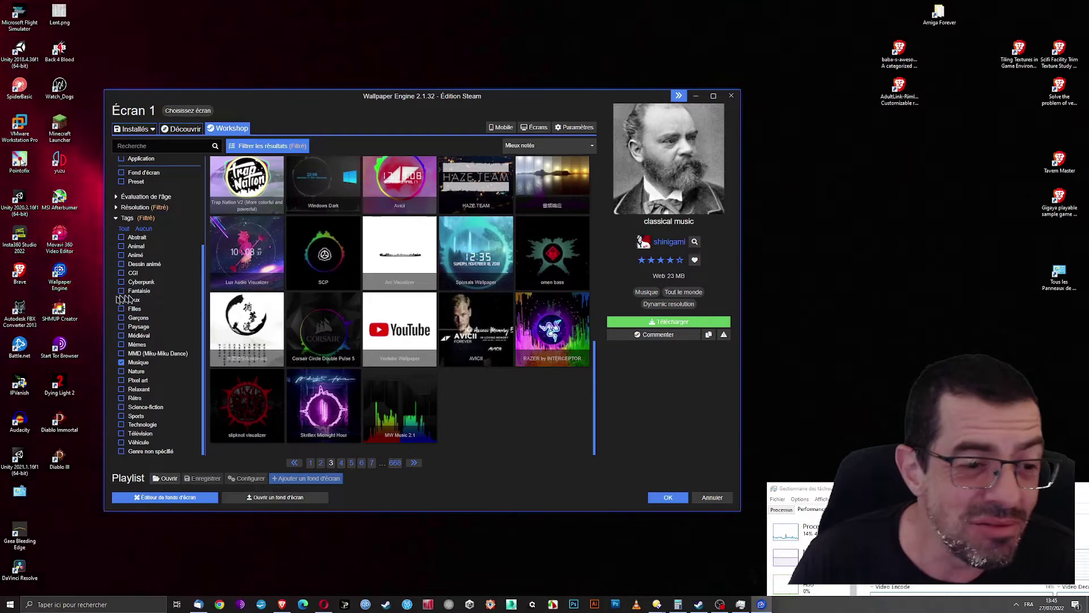
click(121, 291)
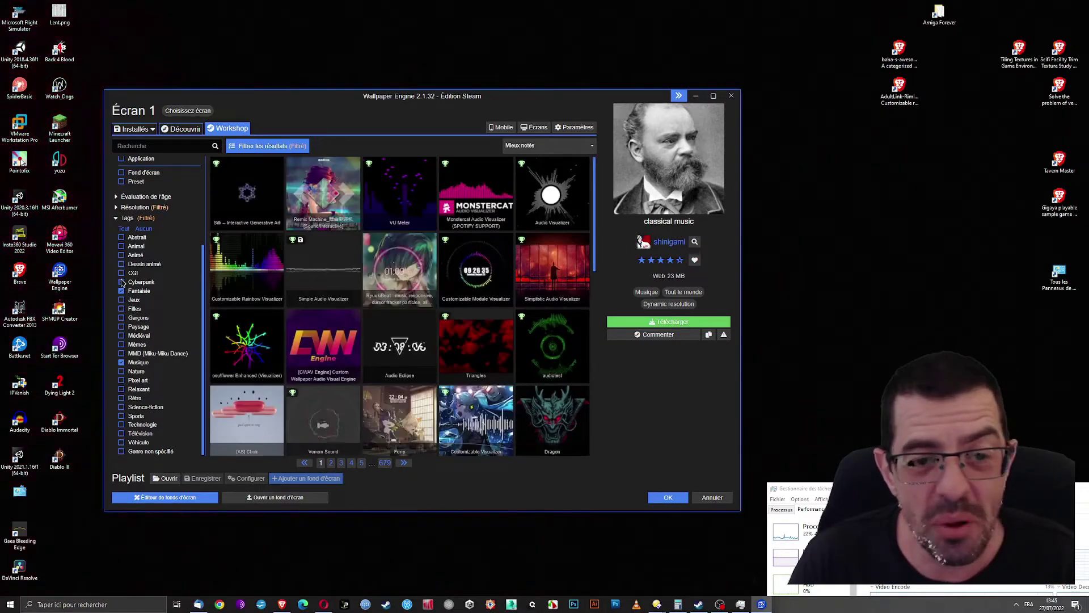
click(121, 282)
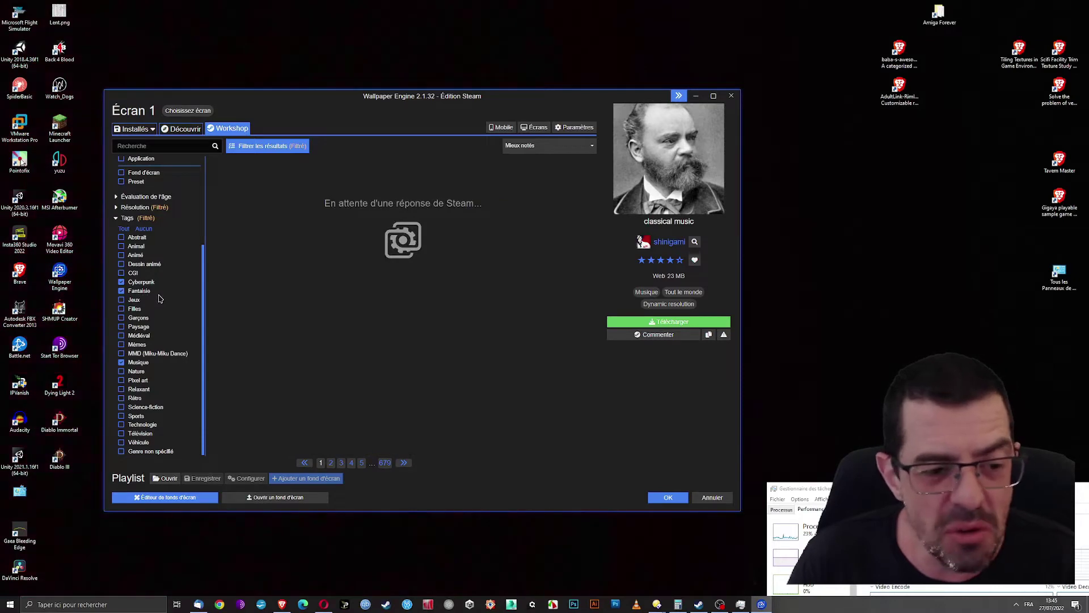
click(121, 416)
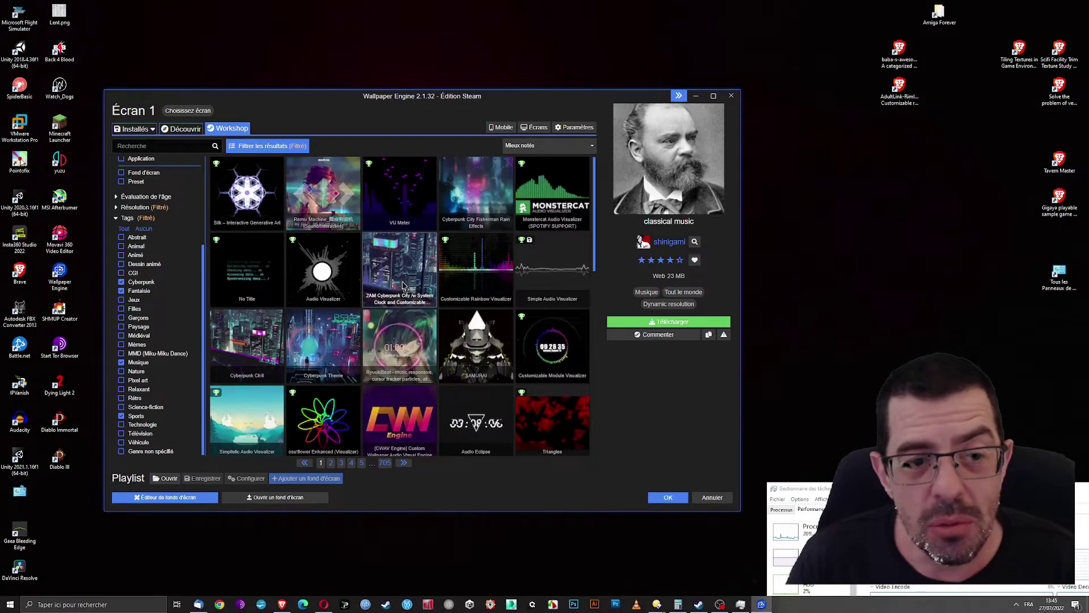
Find LSD TRIP in the filtered results, request its download, and decline subscribing to the preset and its base wallpaper.
scroll(404, 284, down, 4)
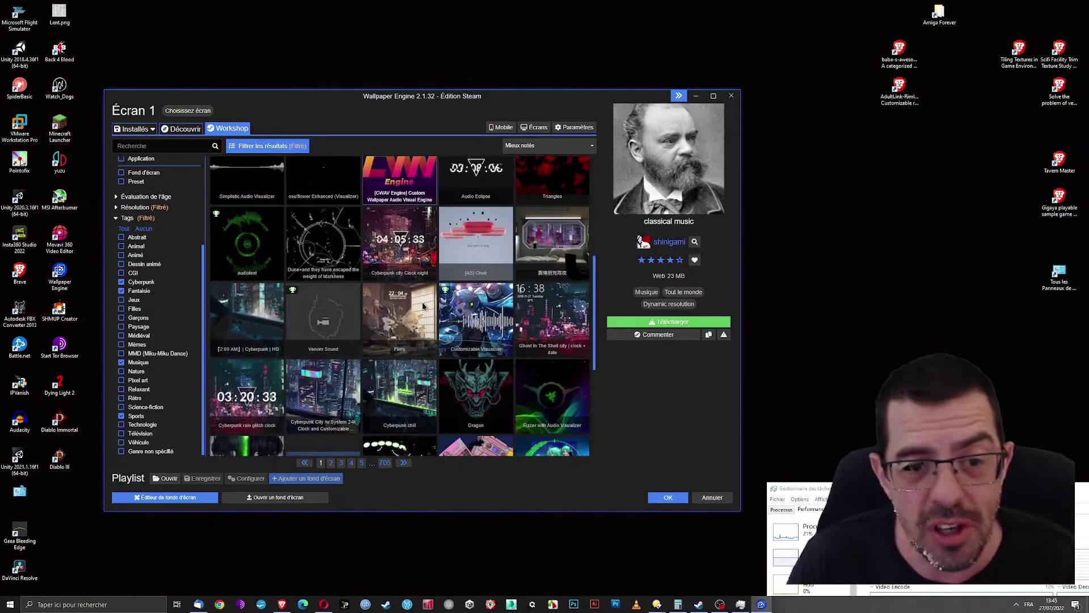
scroll(463, 304, down, 2)
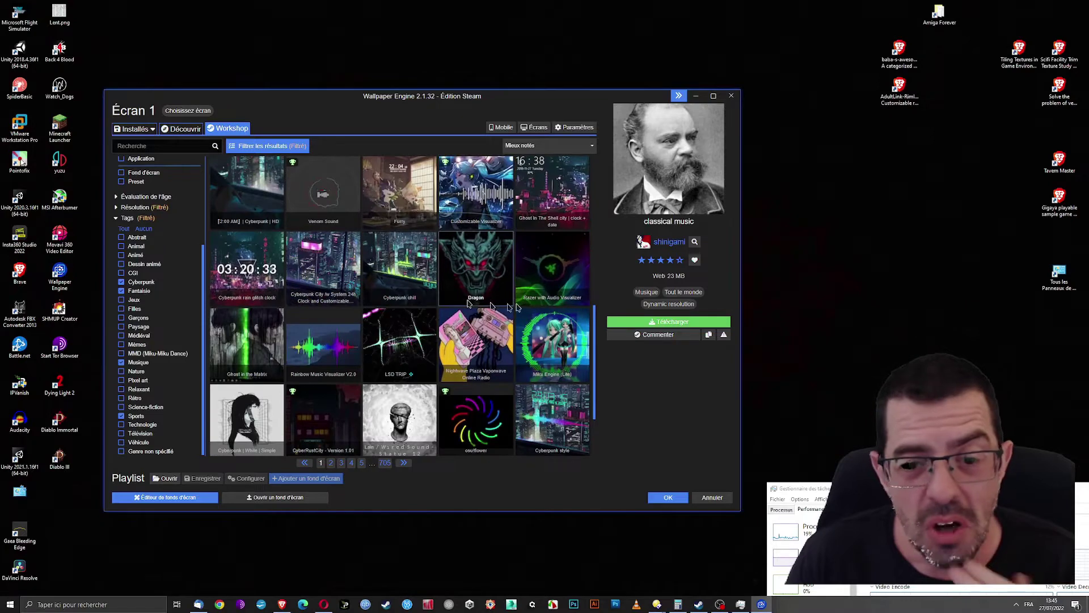
click(383, 346)
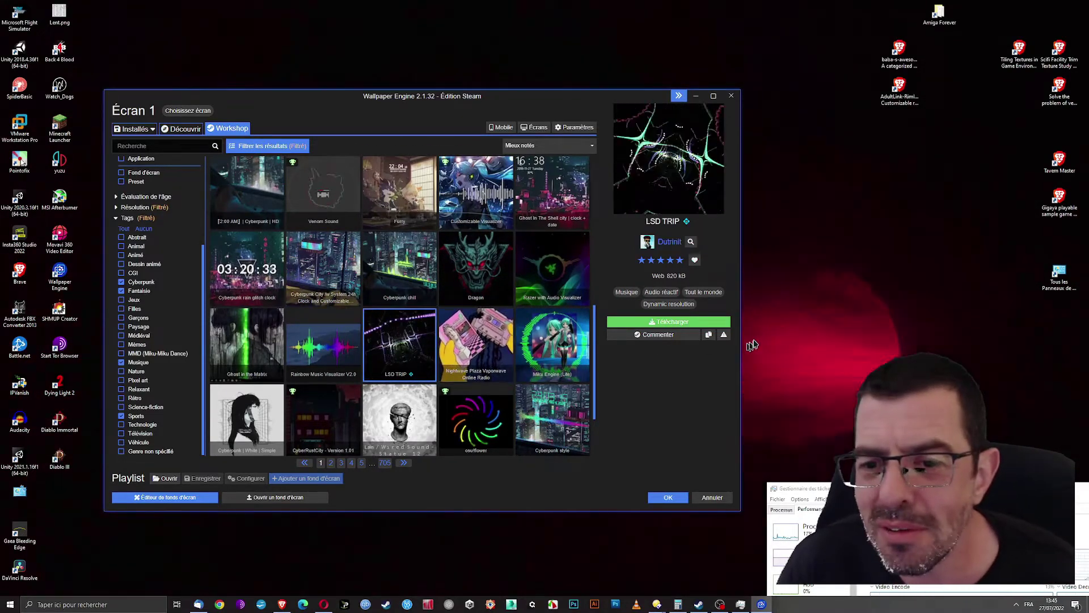
click(700, 321)
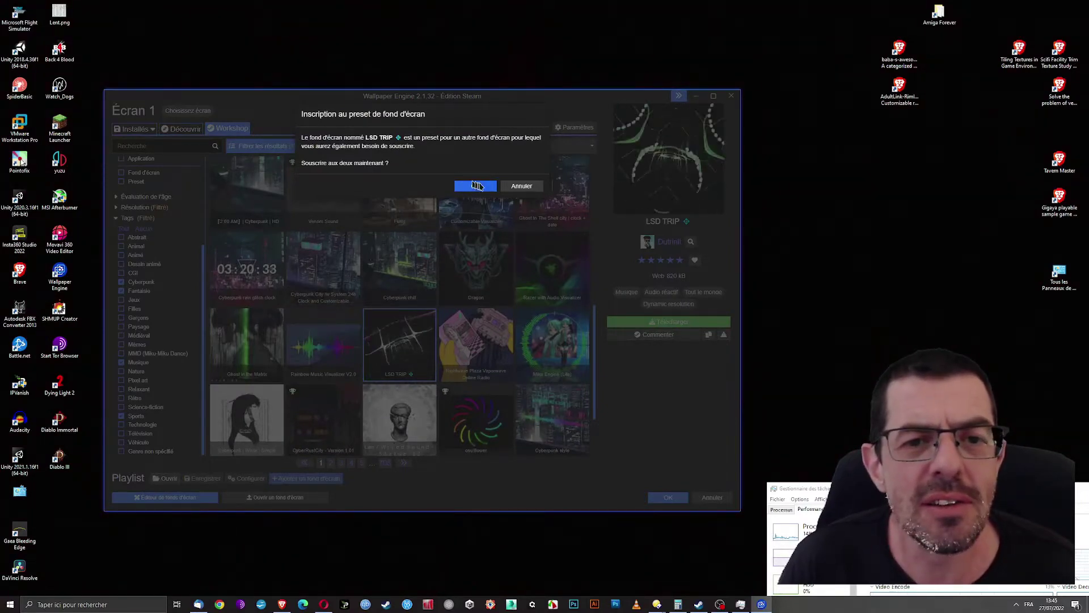
click(521, 187)
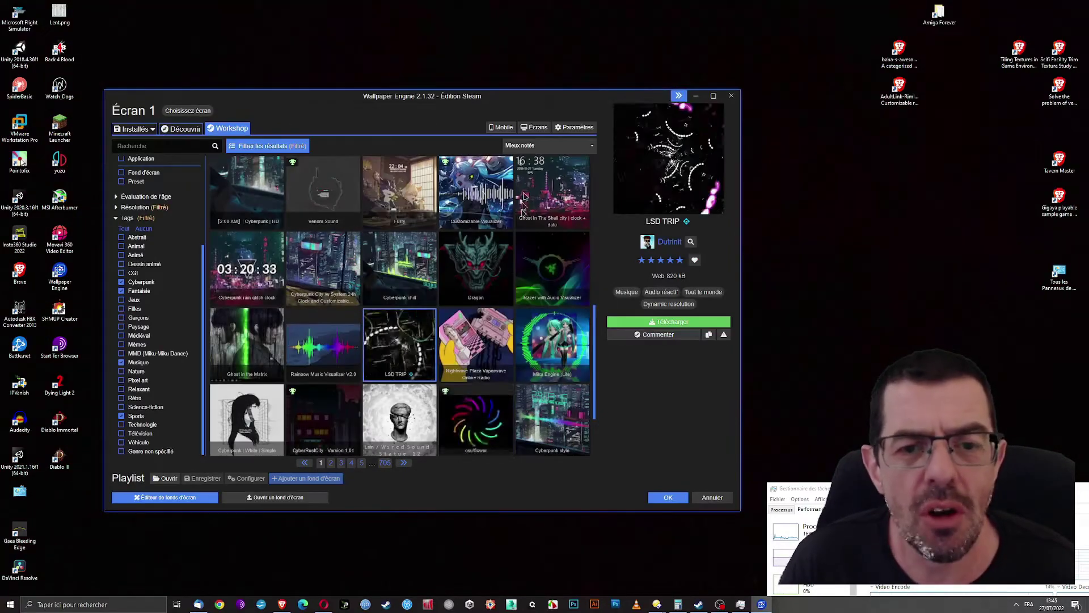
scroll(455, 396, down, 2)
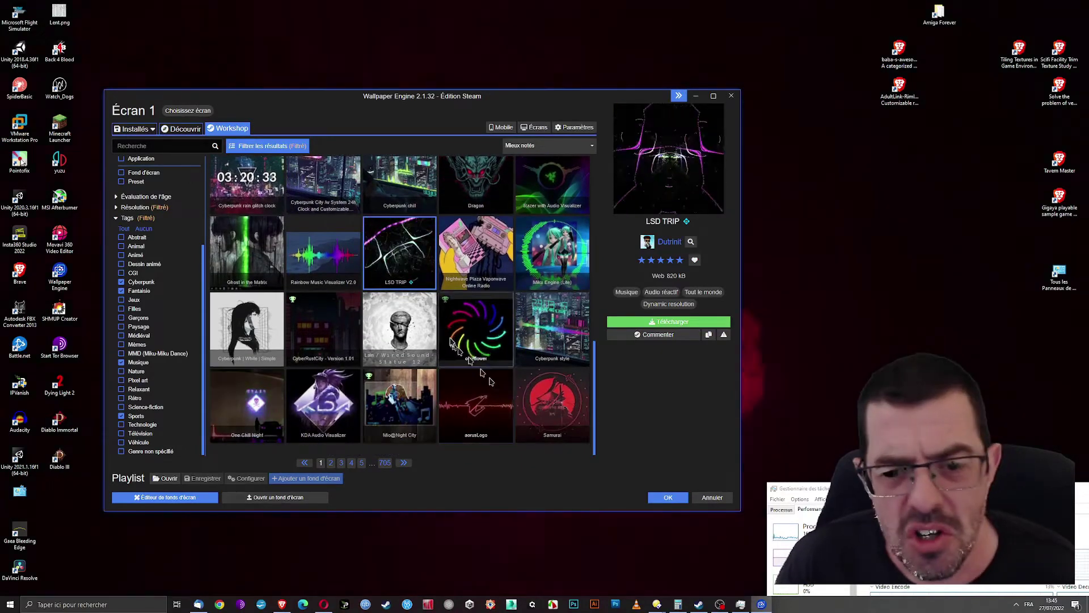
click(669, 321)
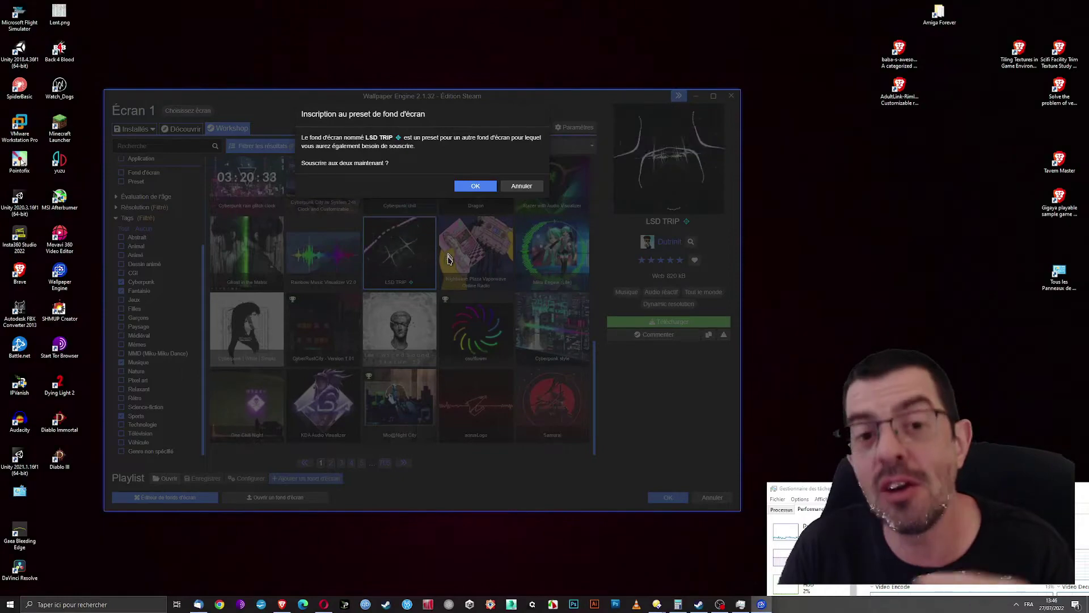
click(520, 186)
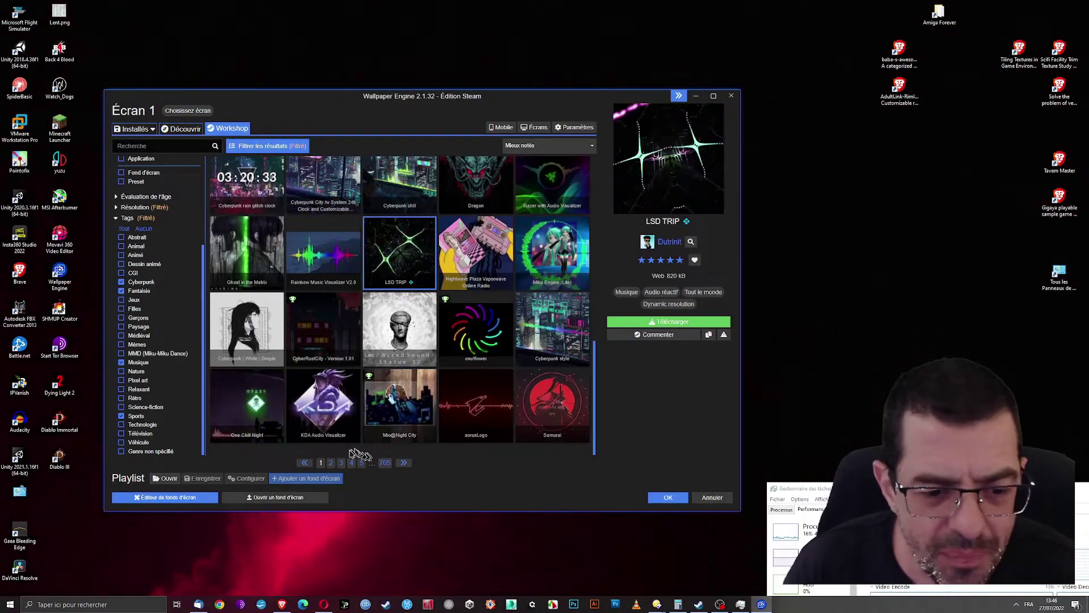
On page 2 of the results, view details of Vapor Sun, New Audio Visualizer, Matrix - falling code and Color Of Walls, among others.
click(331, 462)
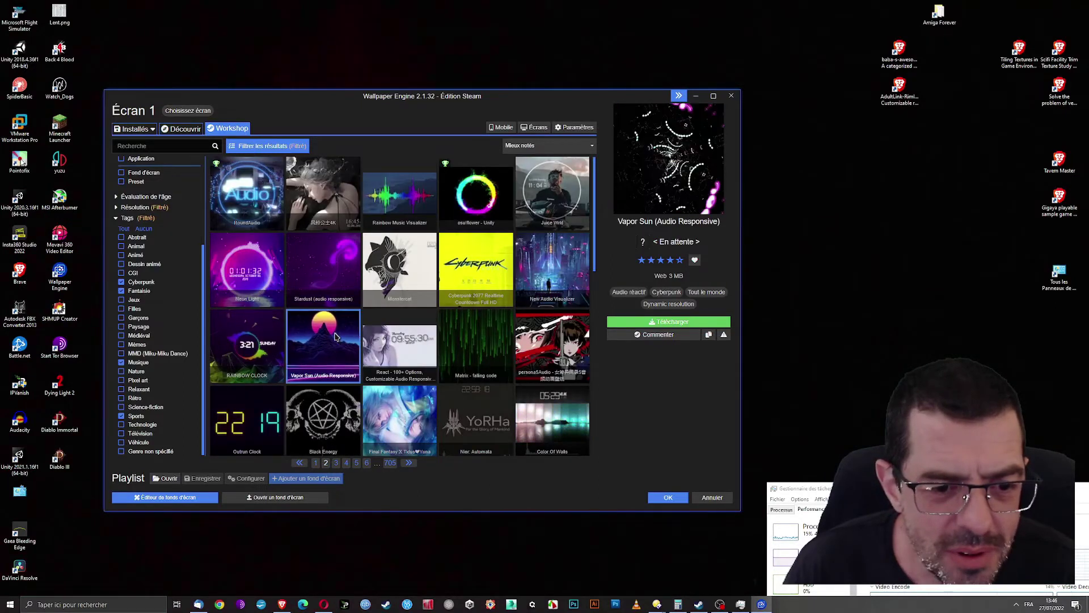
click(474, 264)
click(563, 283)
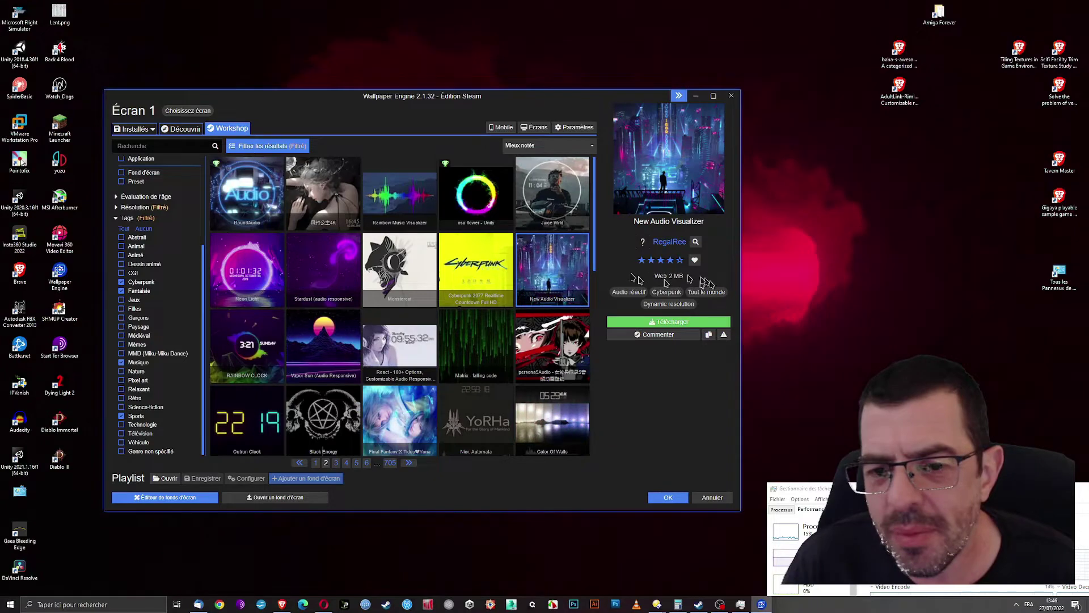
click(535, 351)
click(455, 356)
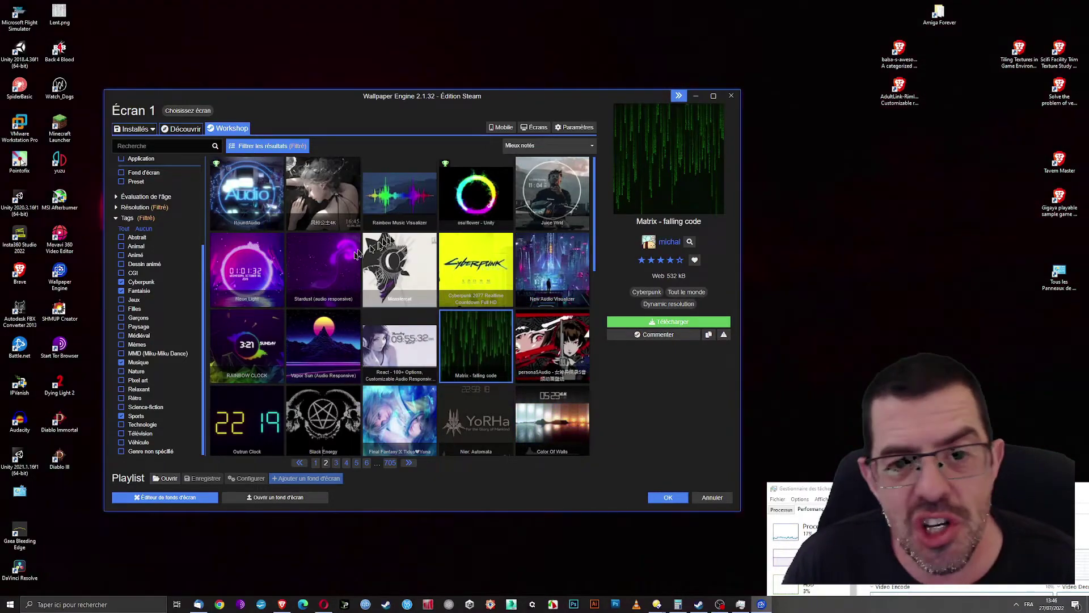
scroll(141, 267, up, 5)
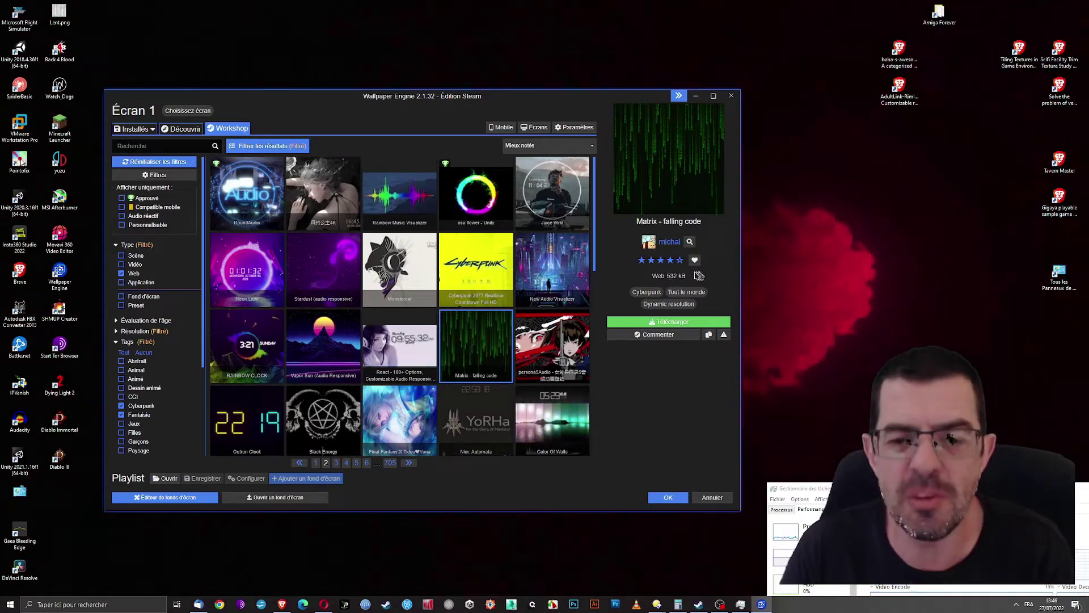
click(526, 417)
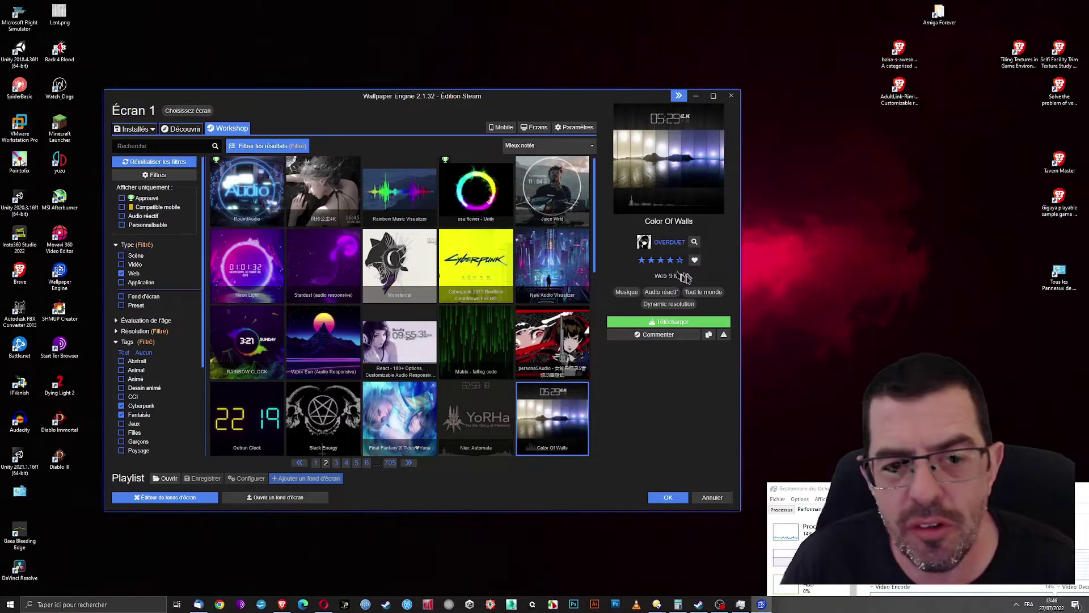
View the details of Final Fantasy X, Cyberpunk, Jet Set Radio Live and the green mask wallpaper on page 2 of the Workshop results.
scroll(448, 318, down, 3)
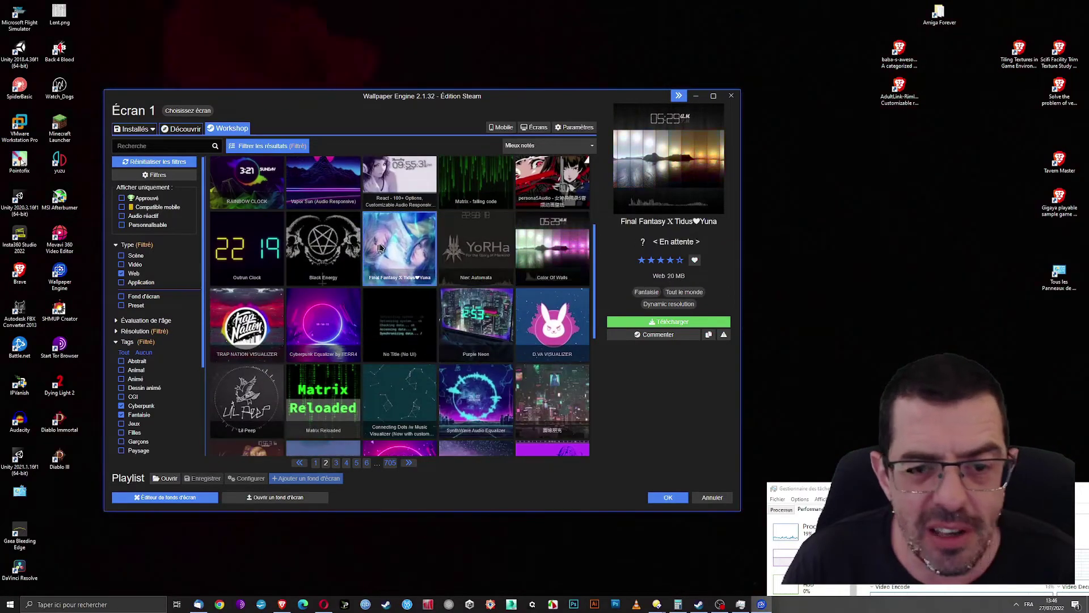
click(380, 248)
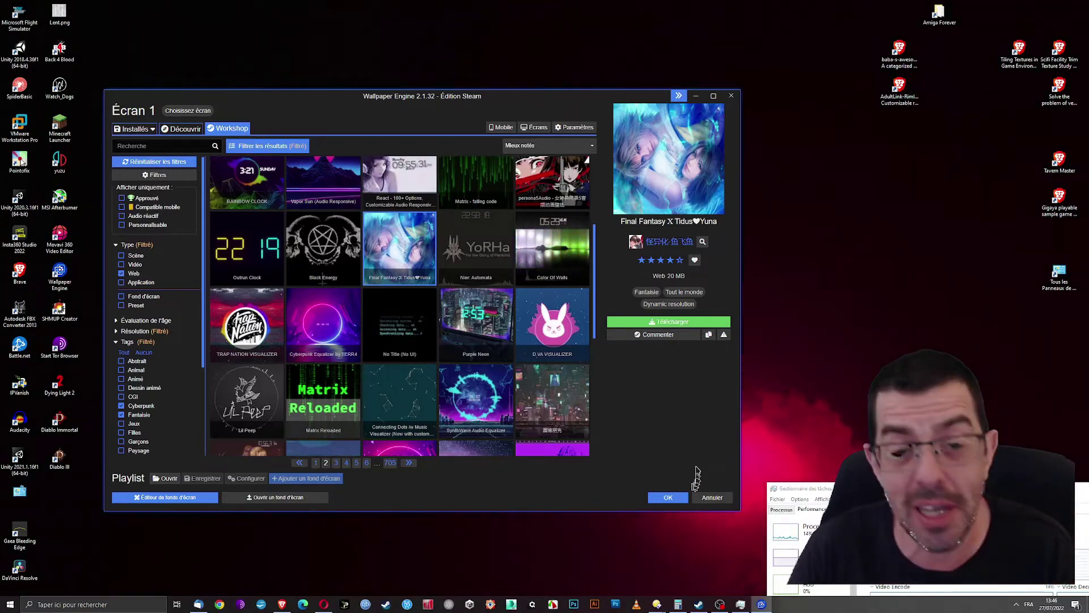
scroll(511, 440, down, 2)
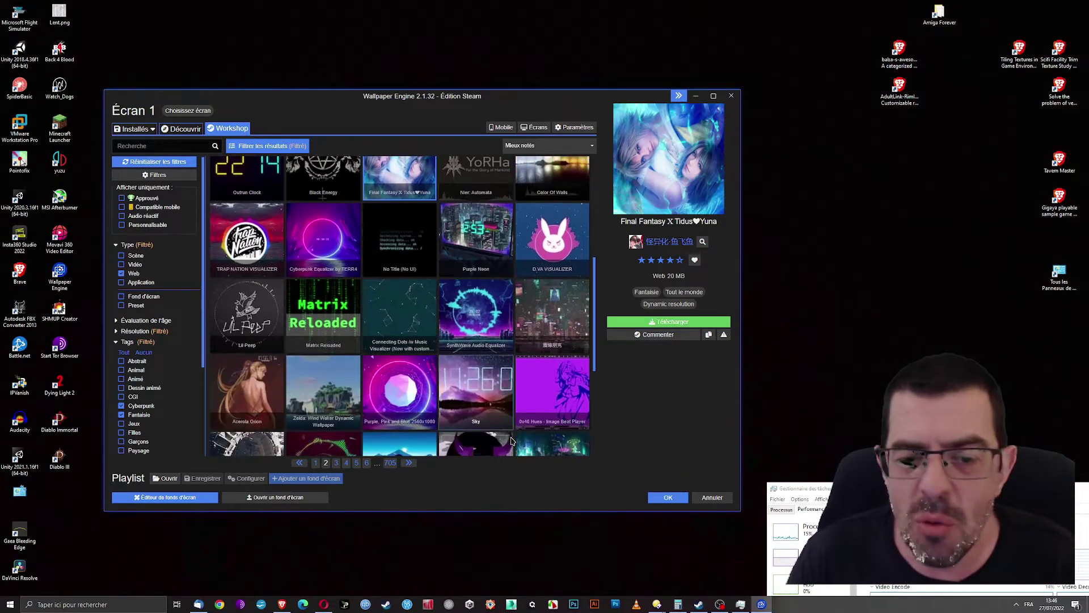
scroll(492, 366, down, 2)
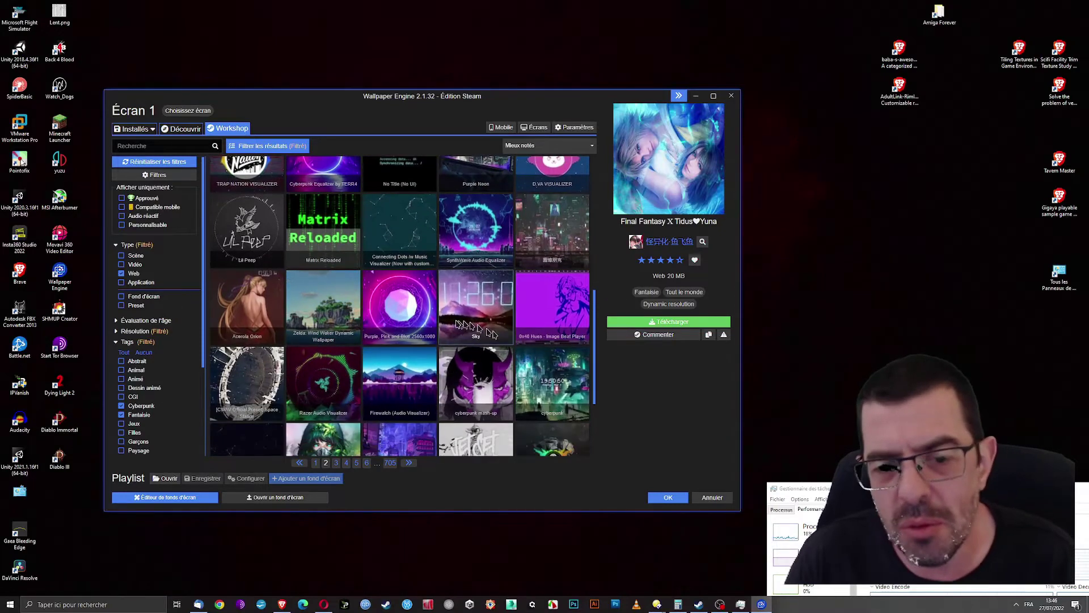
scroll(456, 323, down, 1)
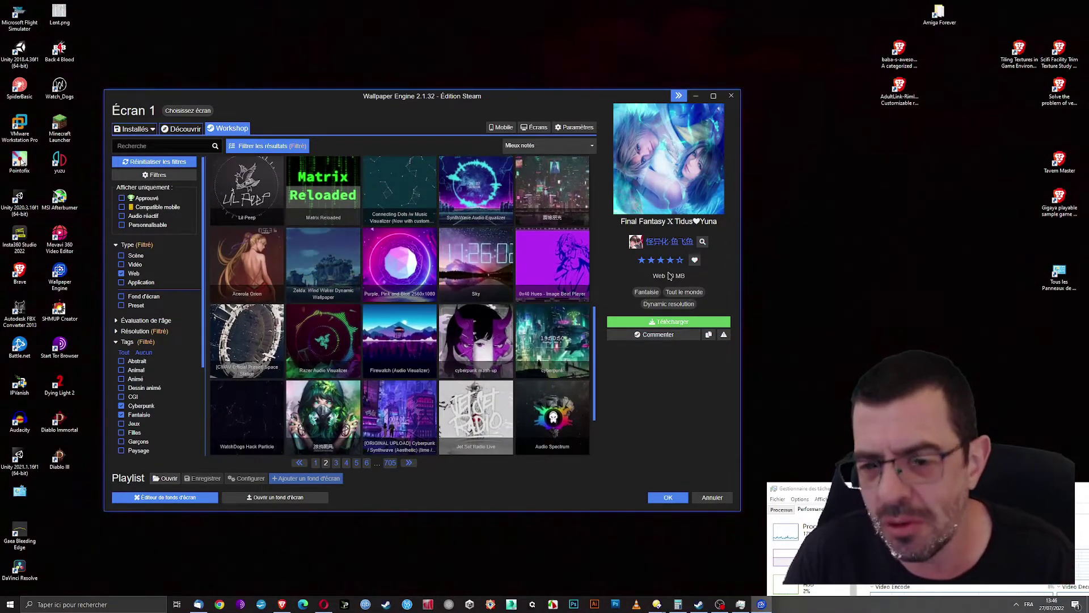
scroll(484, 350, down, 2)
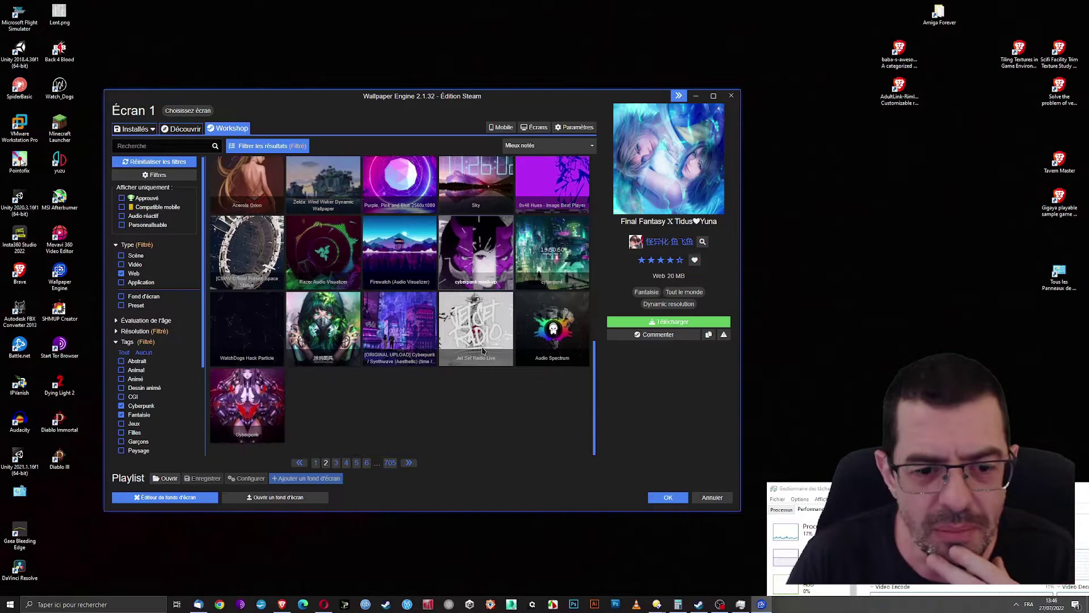
click(278, 402)
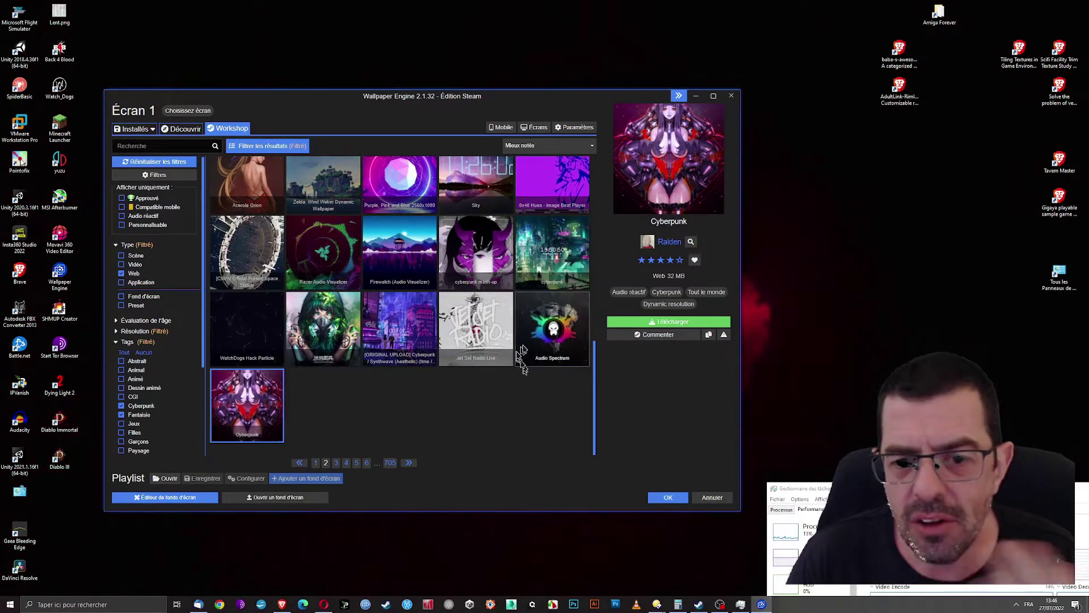
click(549, 325)
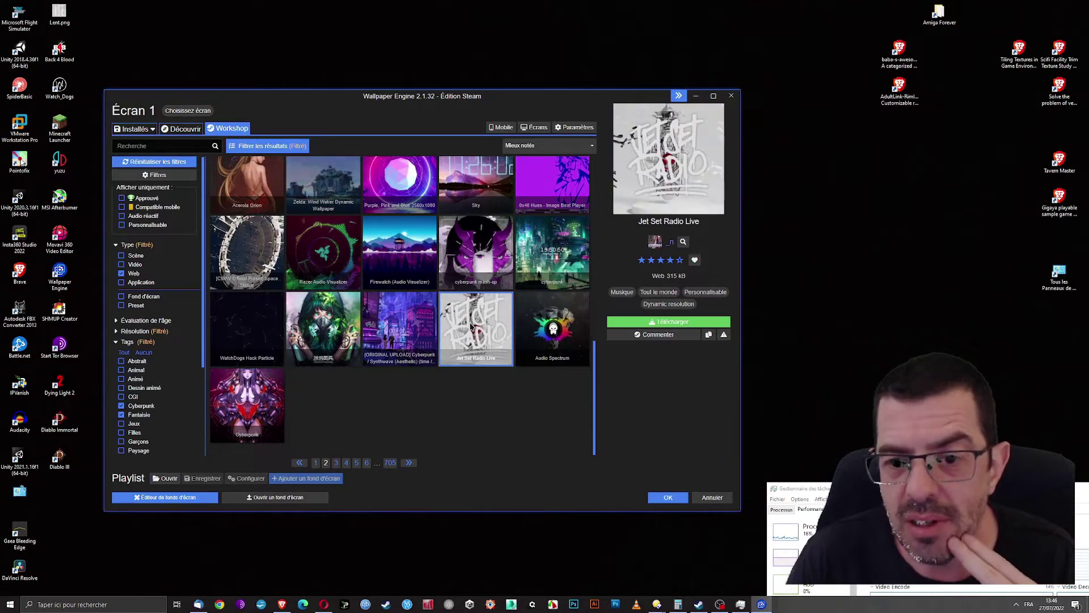
click(369, 333)
click(323, 329)
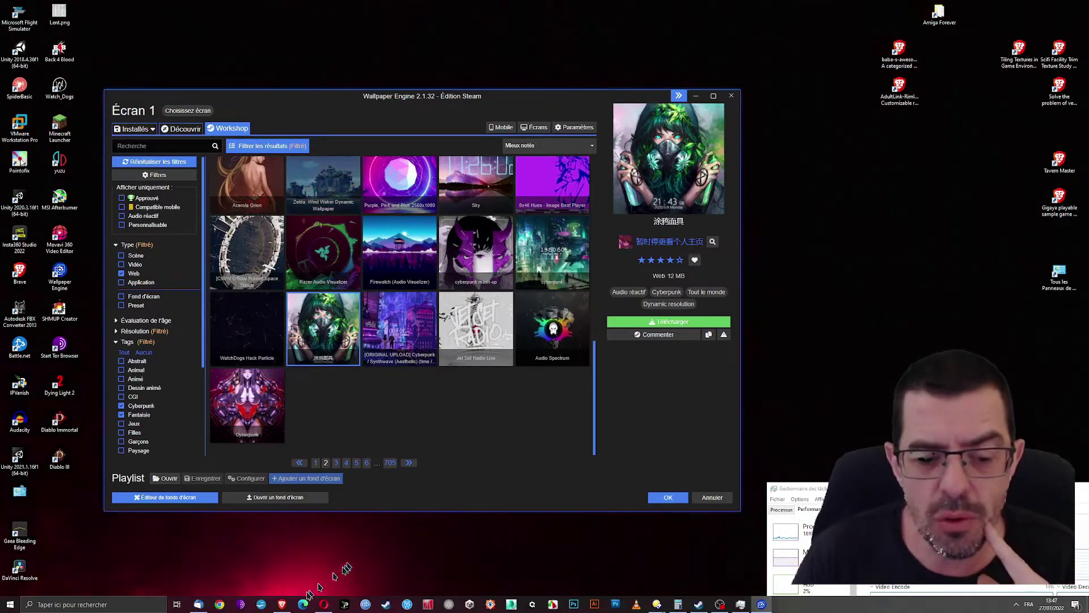
Switch to the Brave browser and open the Google Play store.
click(282, 605)
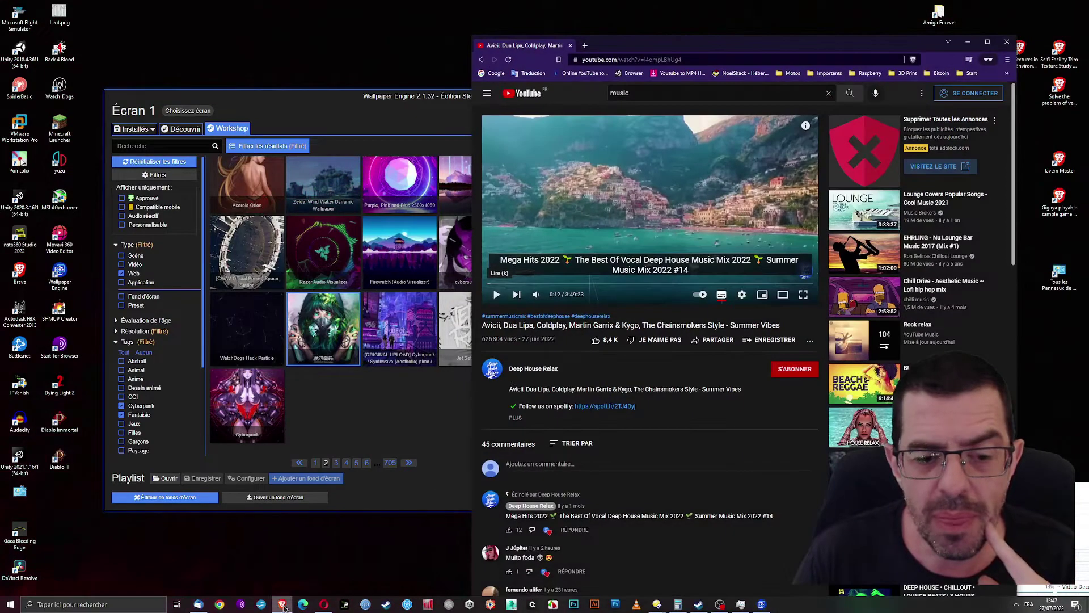
click(608, 60)
text(google)
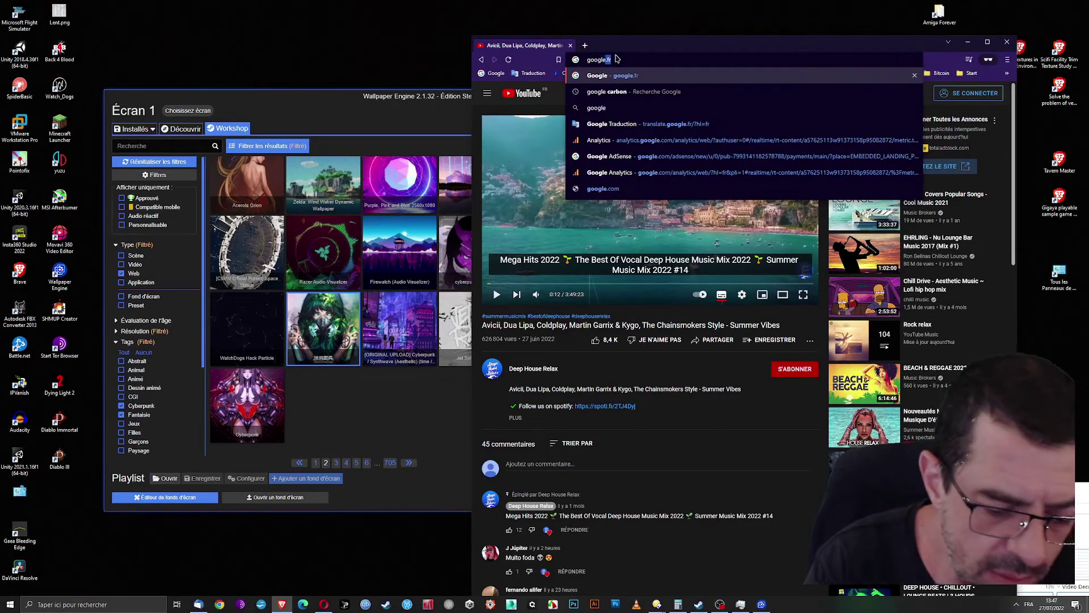
text( play)
key(Return)
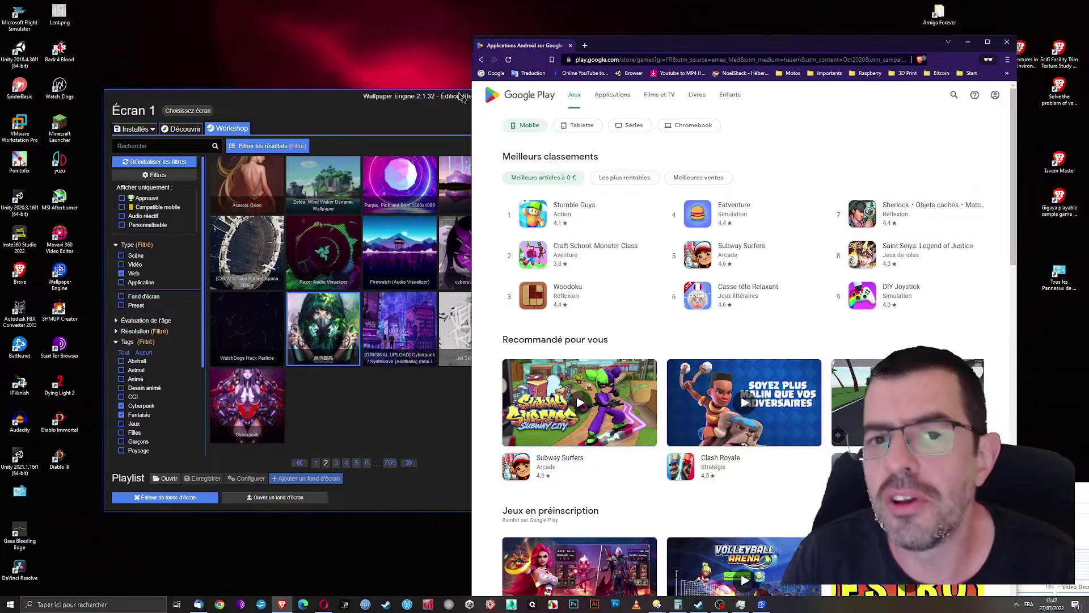
Move the Wallpaper Engine window off the browser and search Google Play for "wallpaper engine".
drag(452, 99, 369, 92)
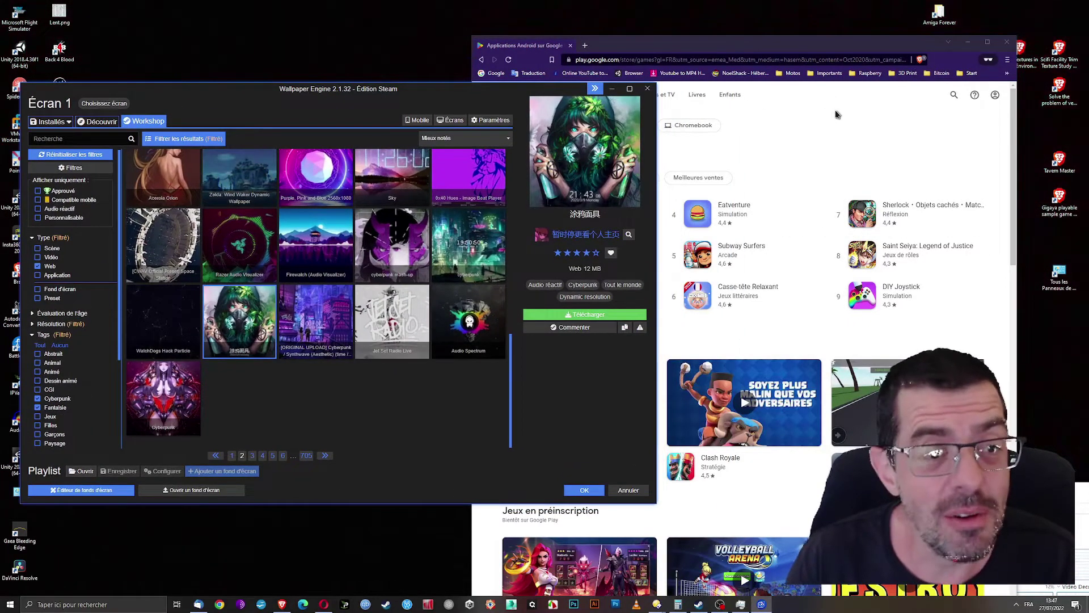
click(817, 123)
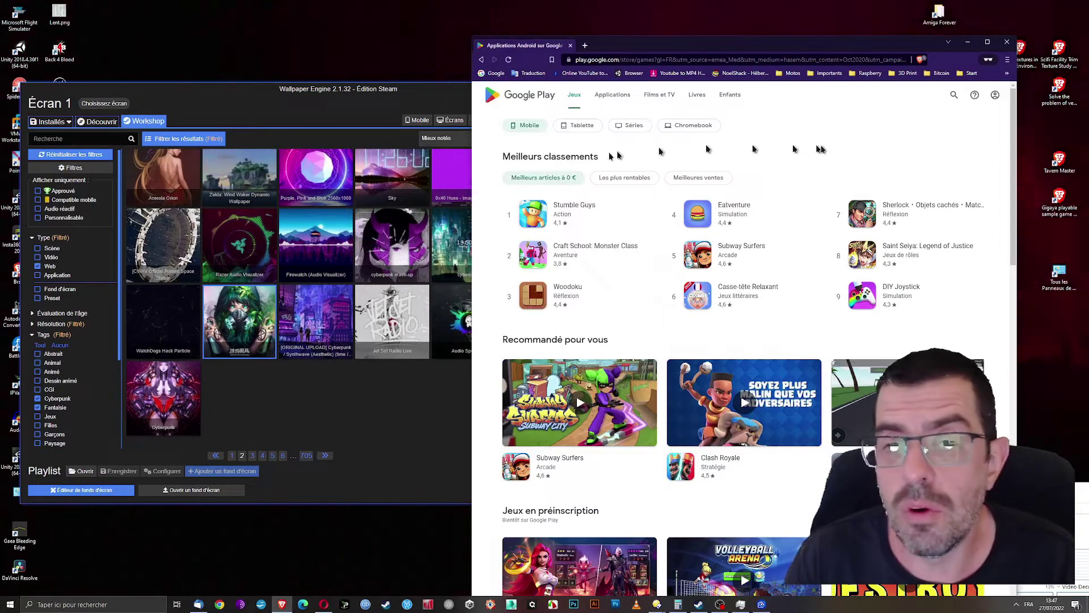
click(955, 97)
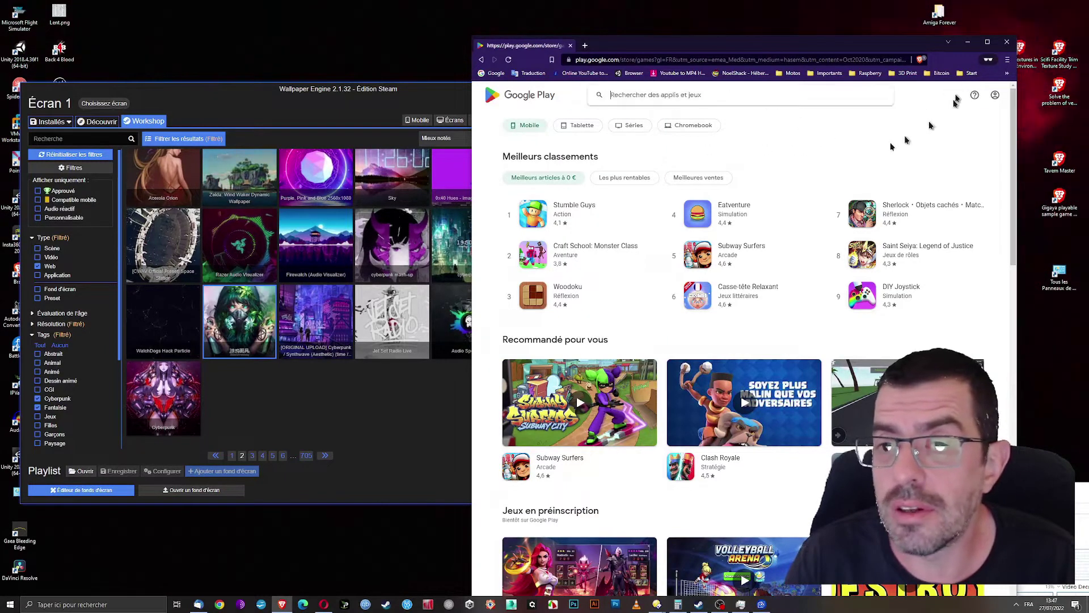
text(wallpaper engine)
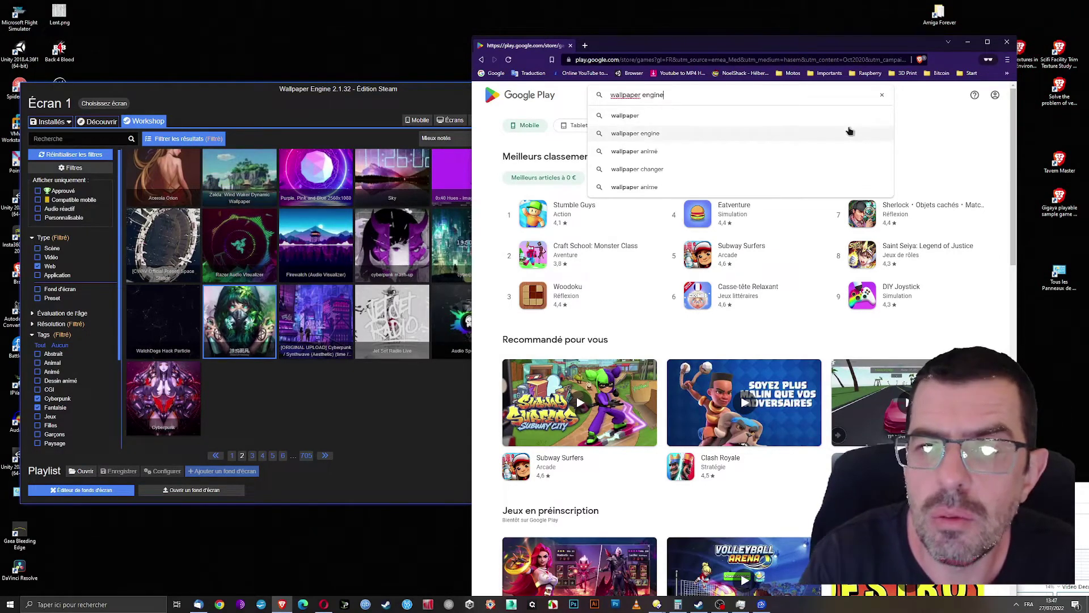
click(849, 131)
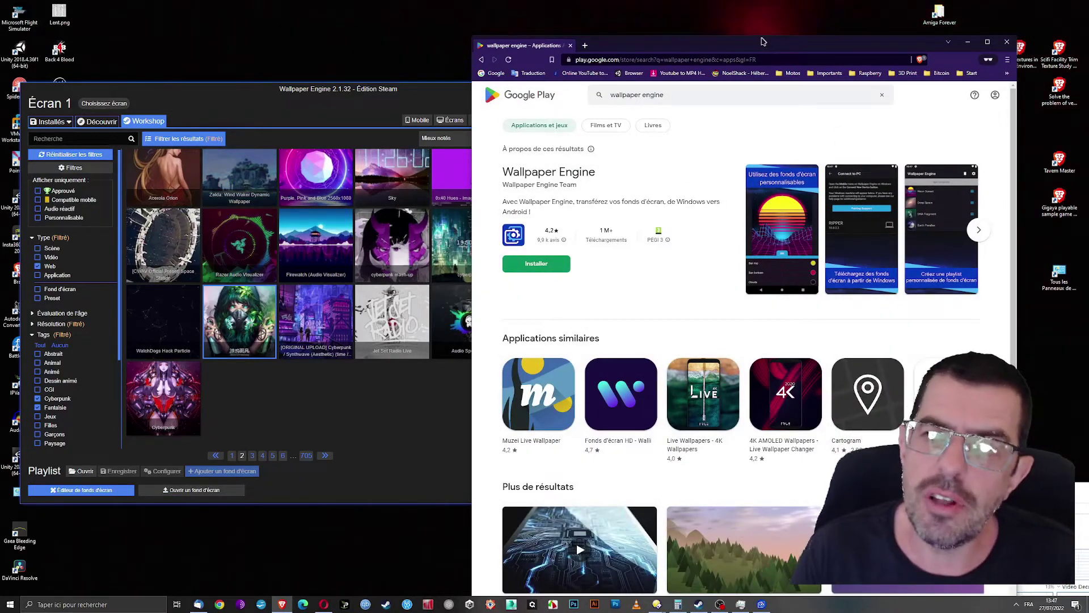
Move the browser window clear of Wallpaper Engine, view its mobile devices overview, and close the overview.
drag(759, 37, 828, 131)
click(419, 121)
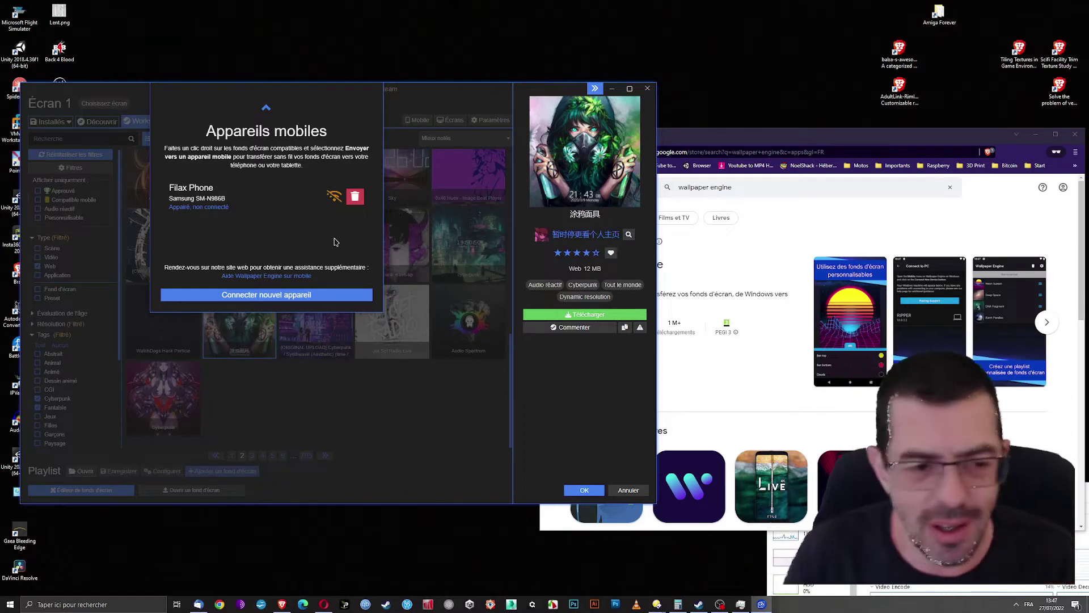
click(374, 406)
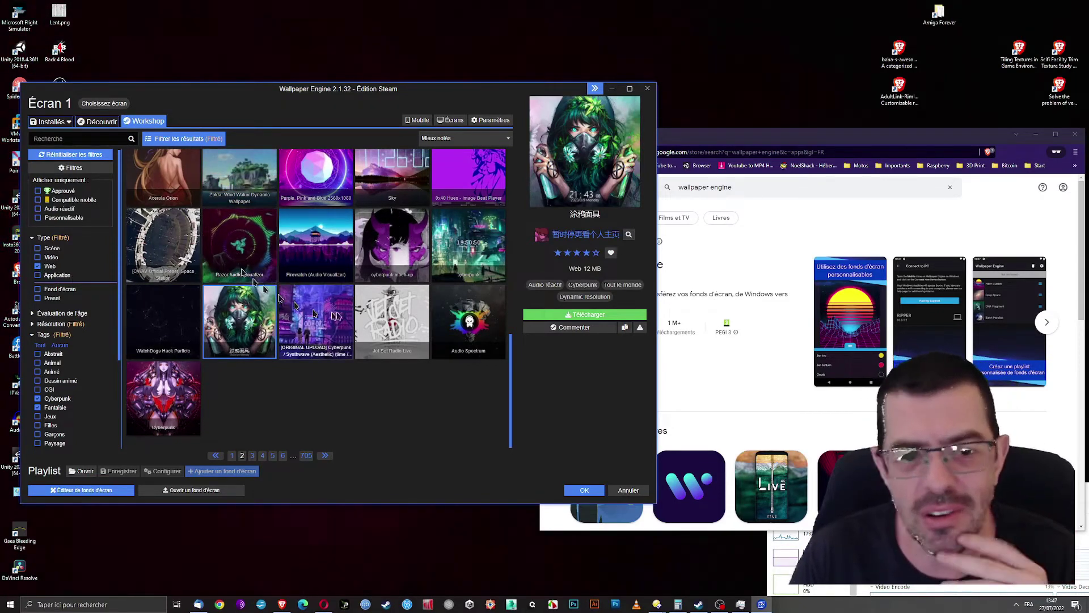
View cyberpunk mash-up, switch the Workshop type filter to Vidéo, and view the details of The Search by VISUALDON and Dune.
click(392, 241)
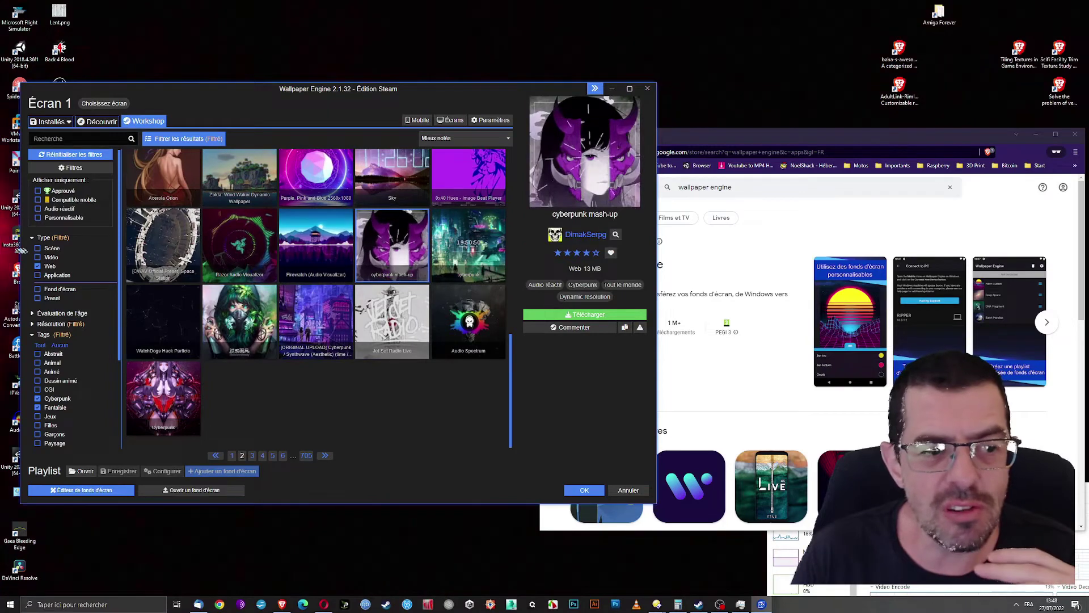
click(38, 257)
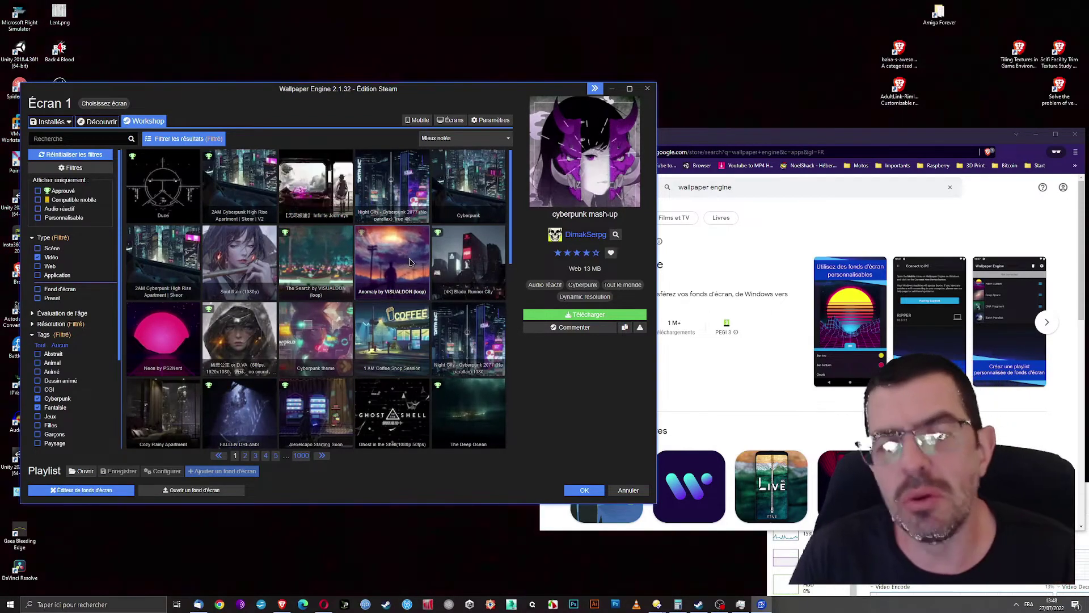
click(316, 252)
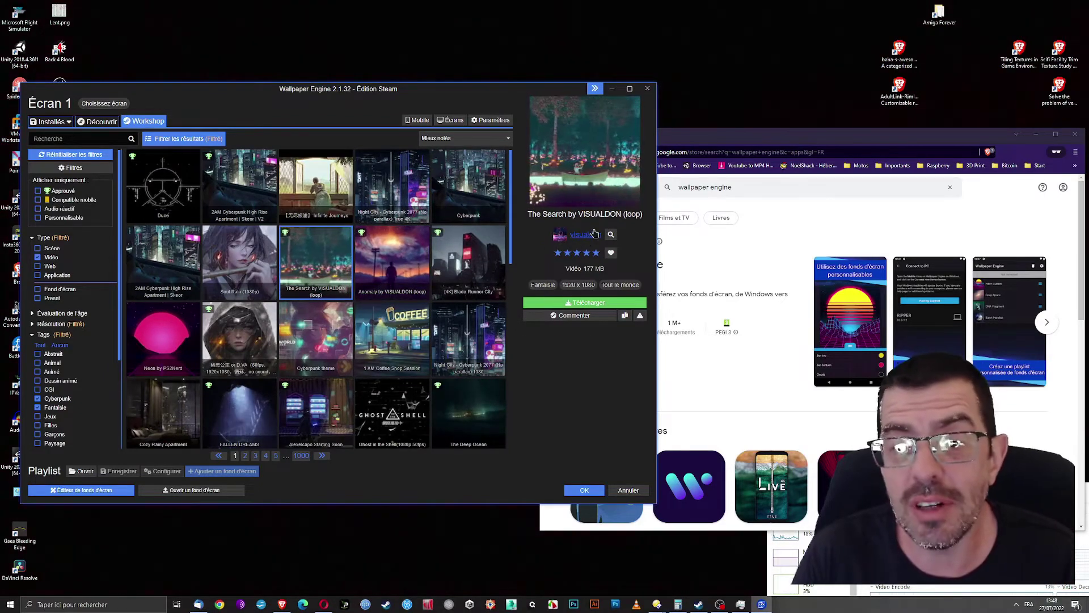
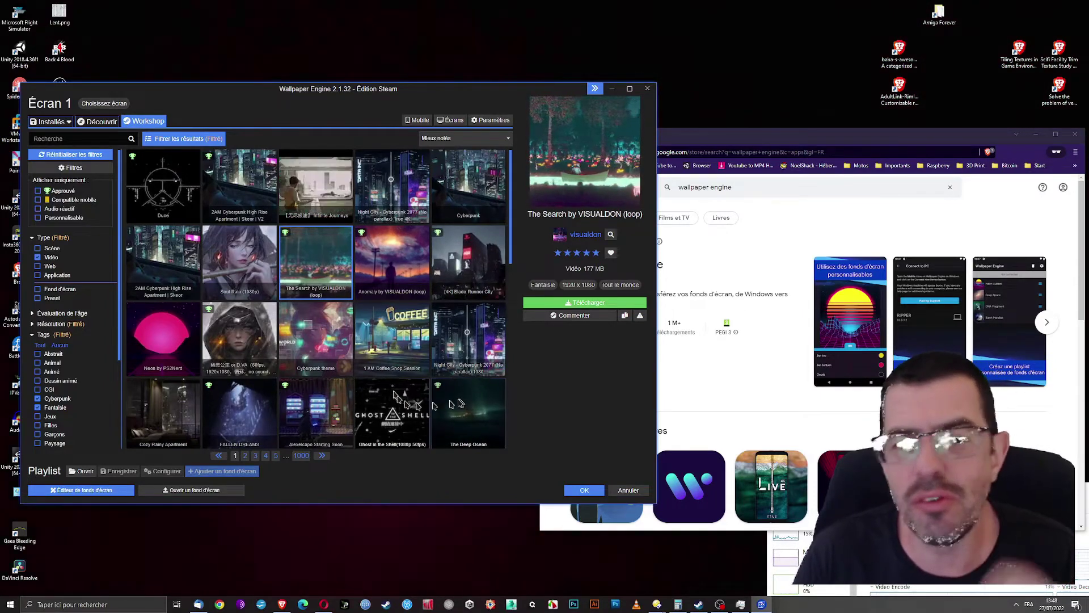
click(182, 191)
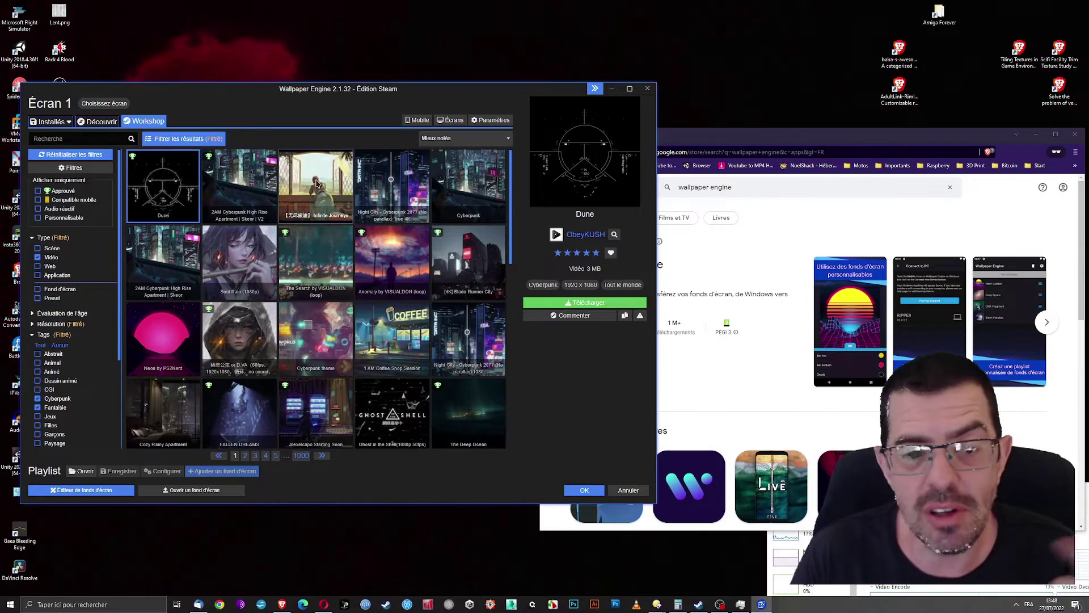
Look through the rest of the video results and view details of Skyrim Ambience, Take on me and Jon Snow Animated, among others.
scroll(425, 377, down, 2)
scroll(424, 378, down, 2)
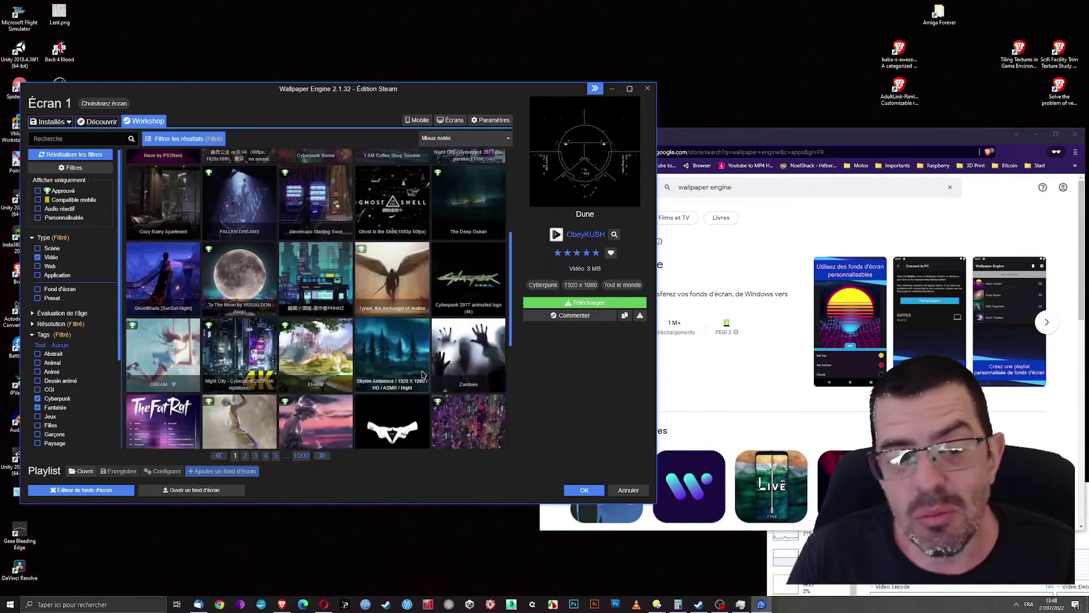
click(402, 360)
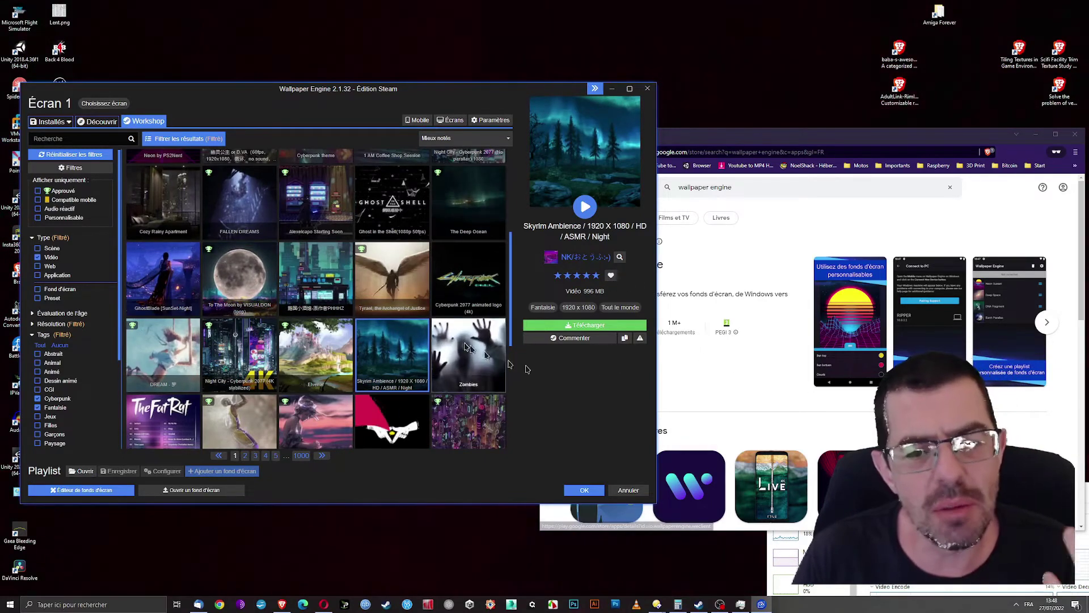
scroll(465, 346, down, 3)
scroll(465, 346, down, 2)
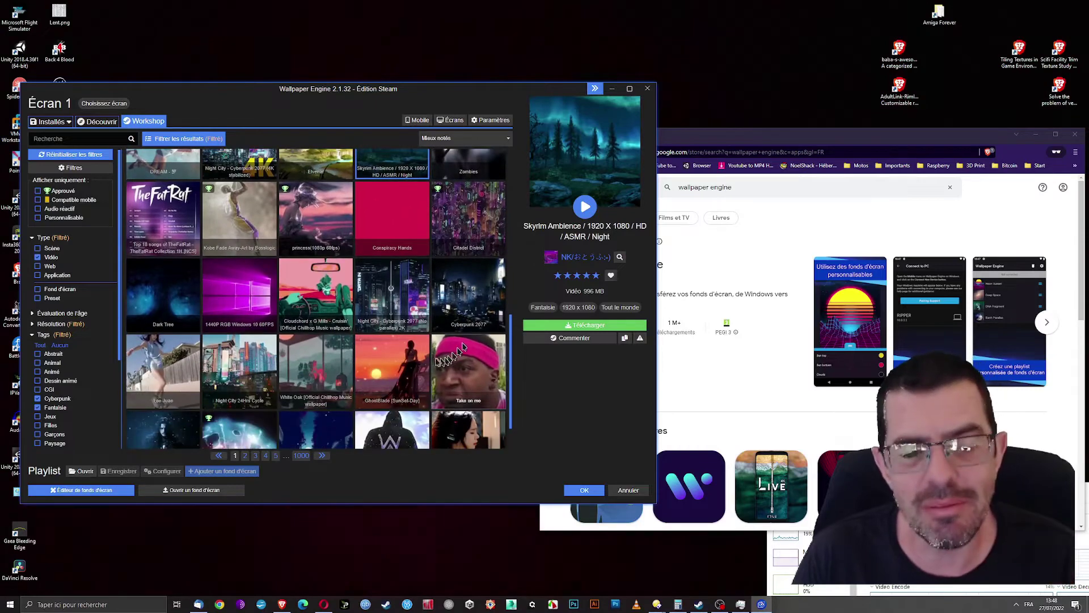
scroll(439, 317, down, 1)
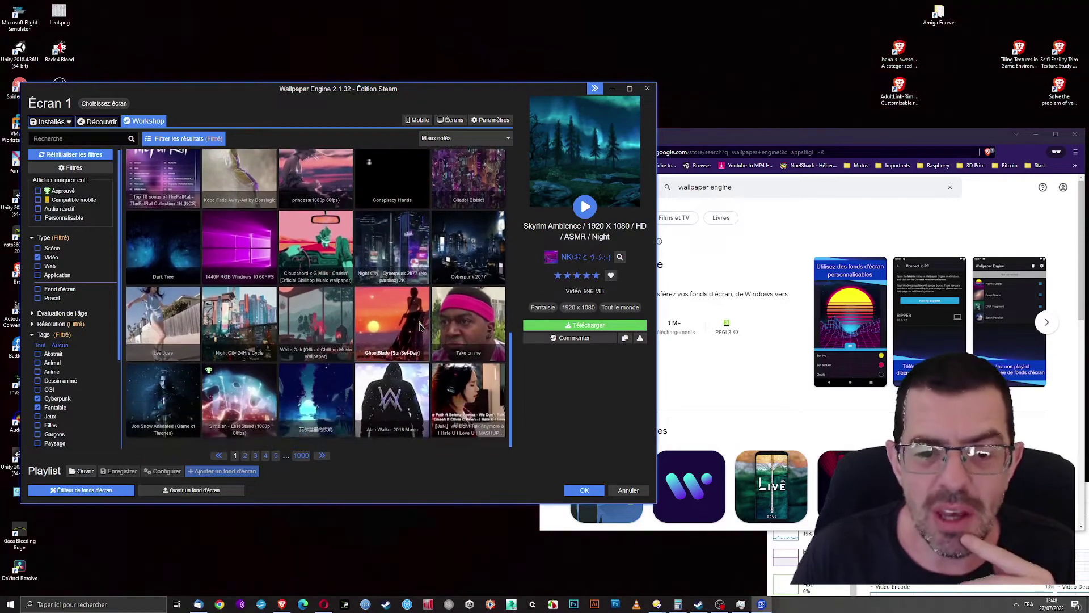
click(466, 324)
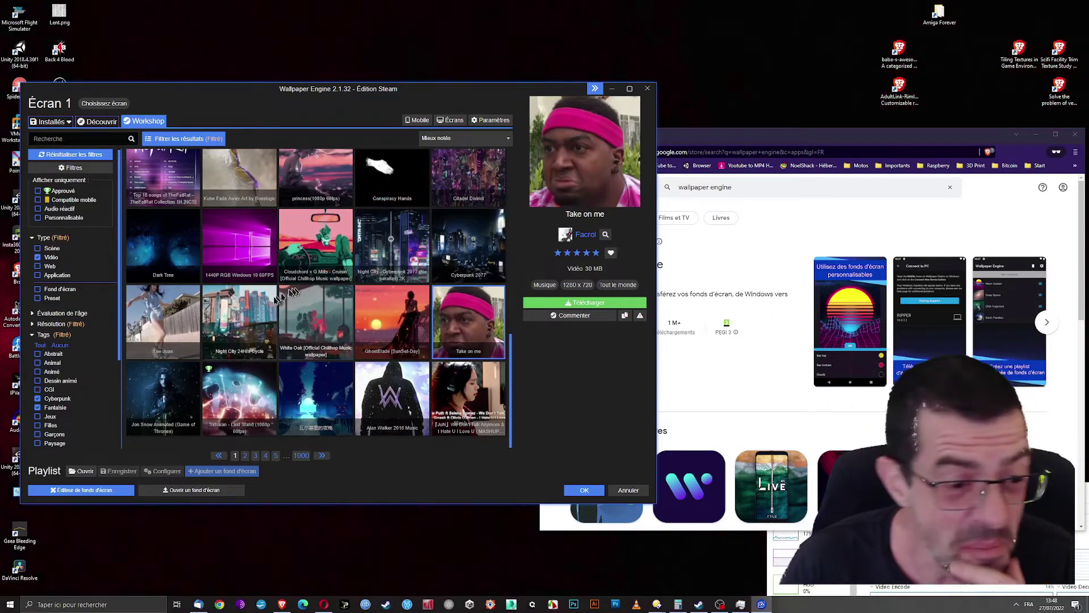
click(164, 326)
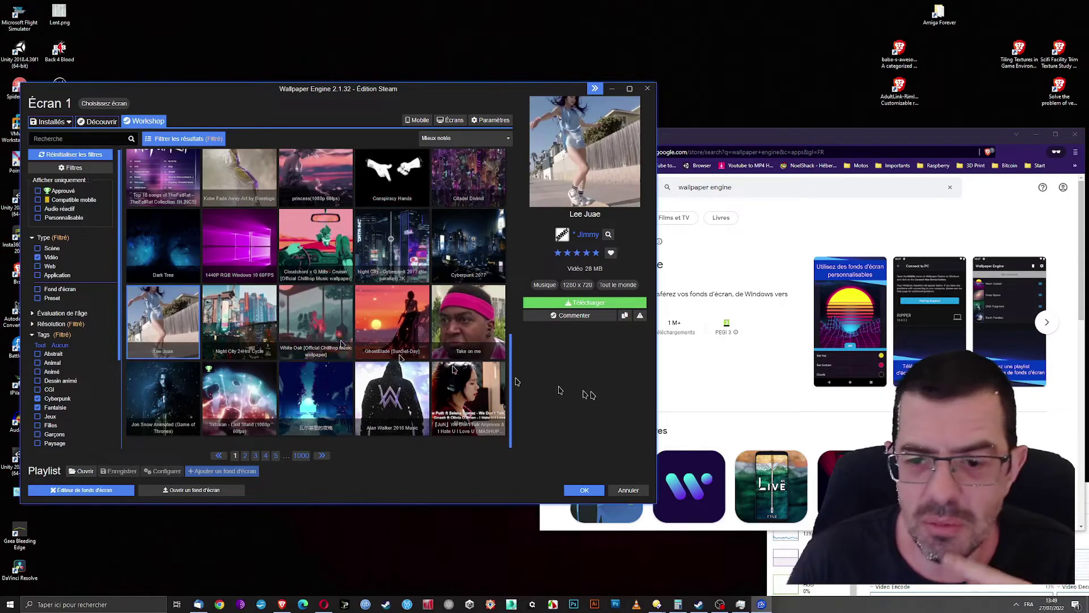
click(162, 397)
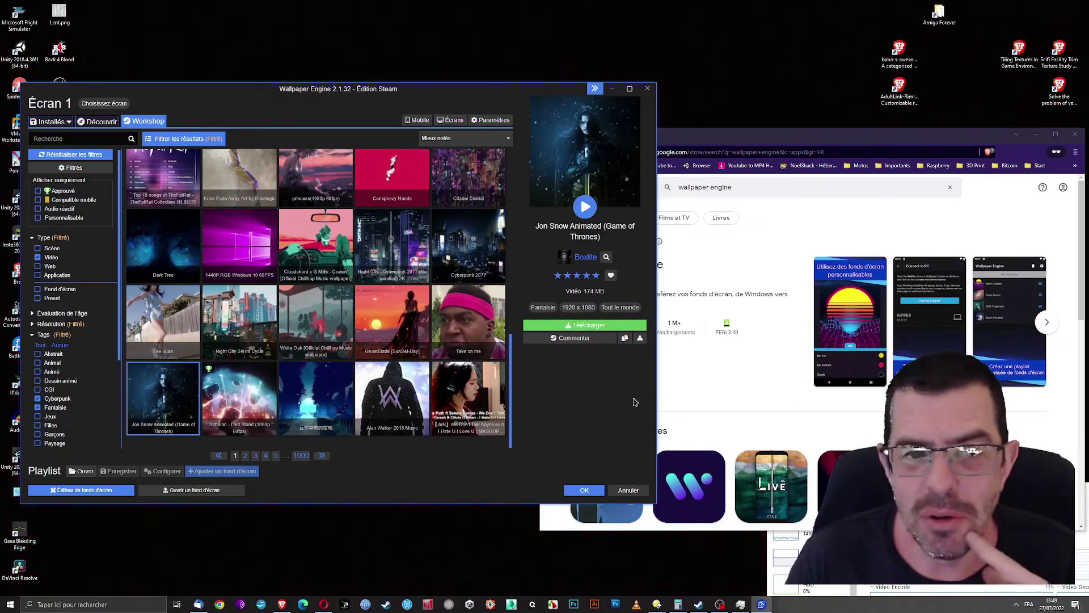
Reposition the Google Play browser window so that the Wallpaper Engine results and wallpaper details are uncovered.
click(827, 417)
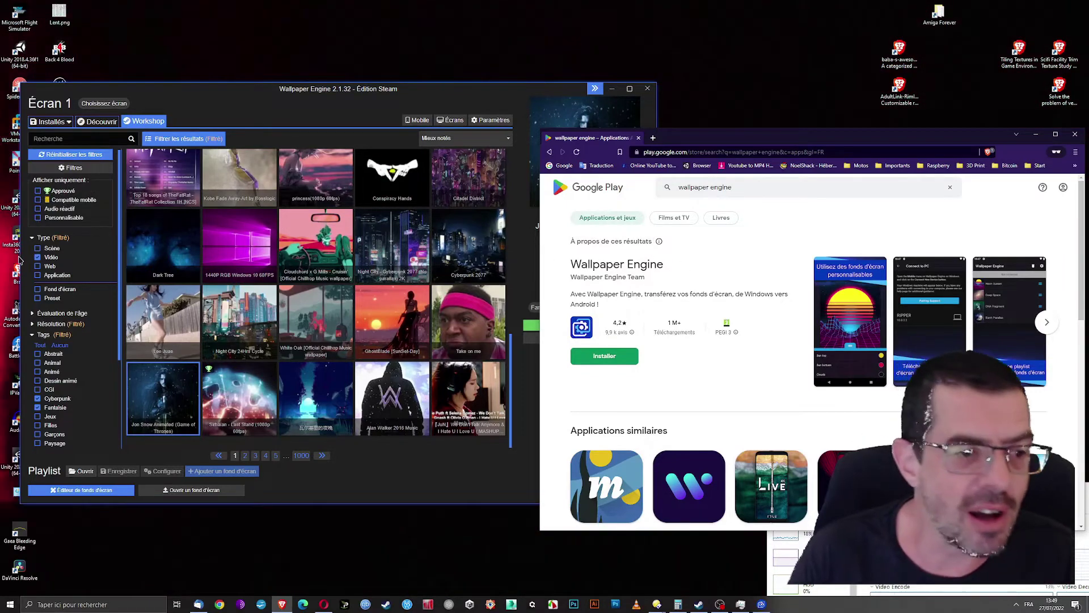
click(45, 270)
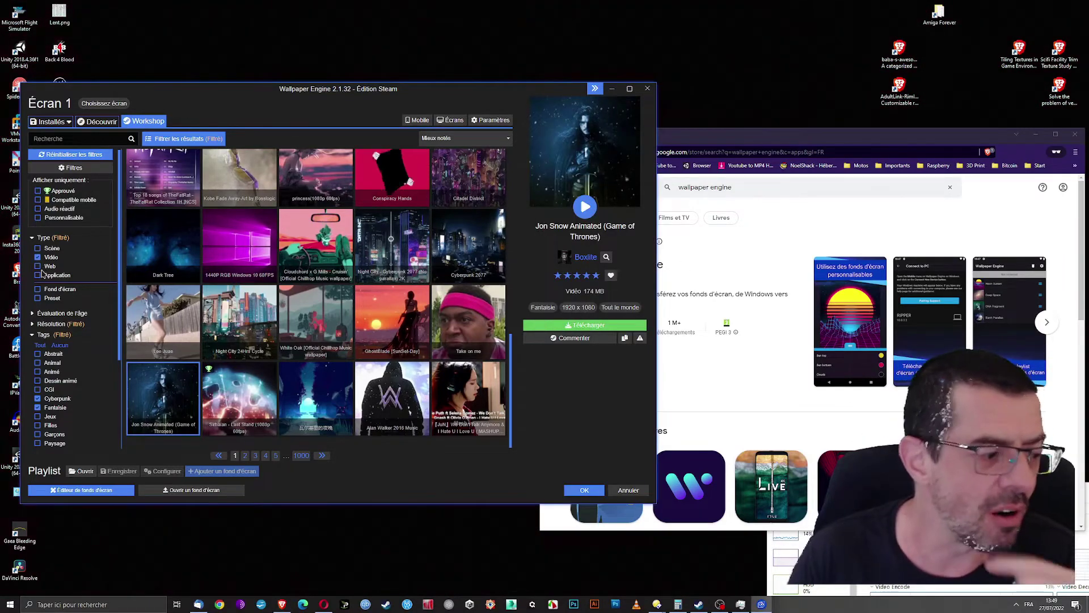
drag(931, 134, 464, 211)
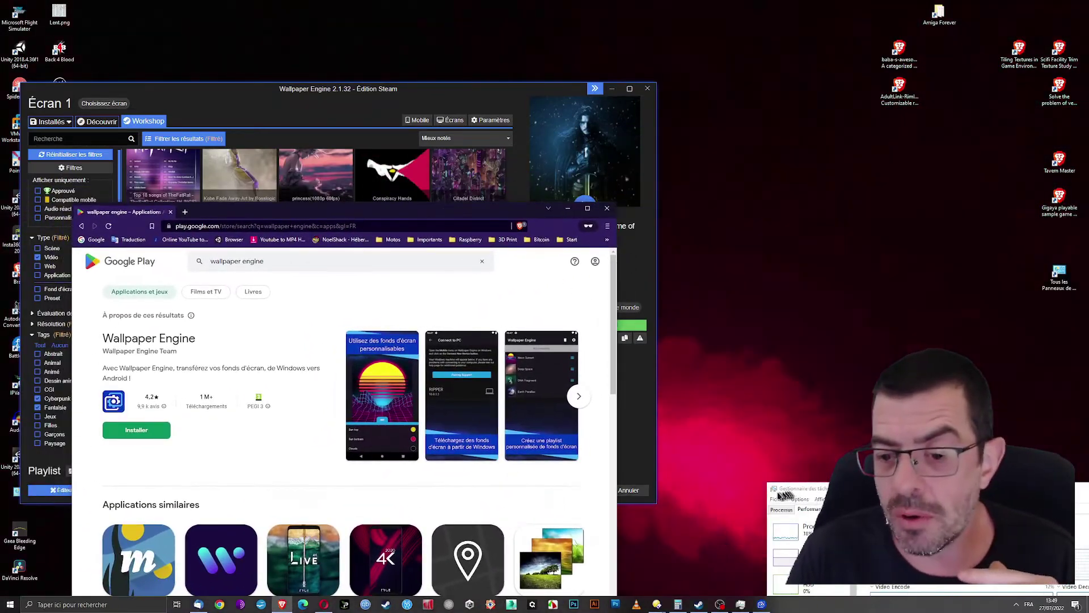
drag(478, 215, 981, 448)
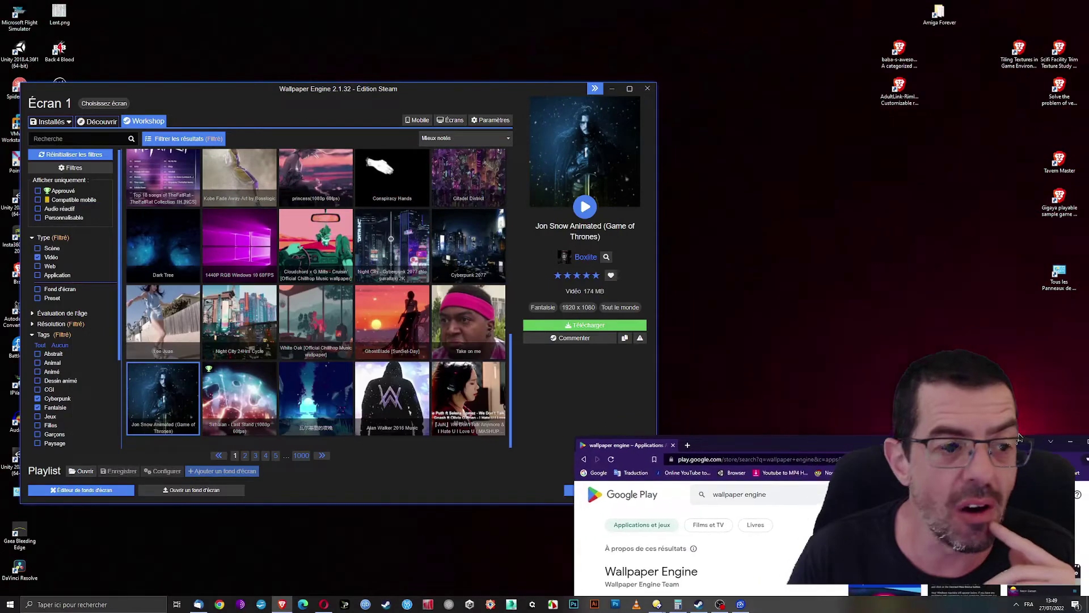
Switch the Workshop type filter from Vidéo to Scène and view the details of [4K] RetroLake V.13.6 and Fantasy.
click(38, 258)
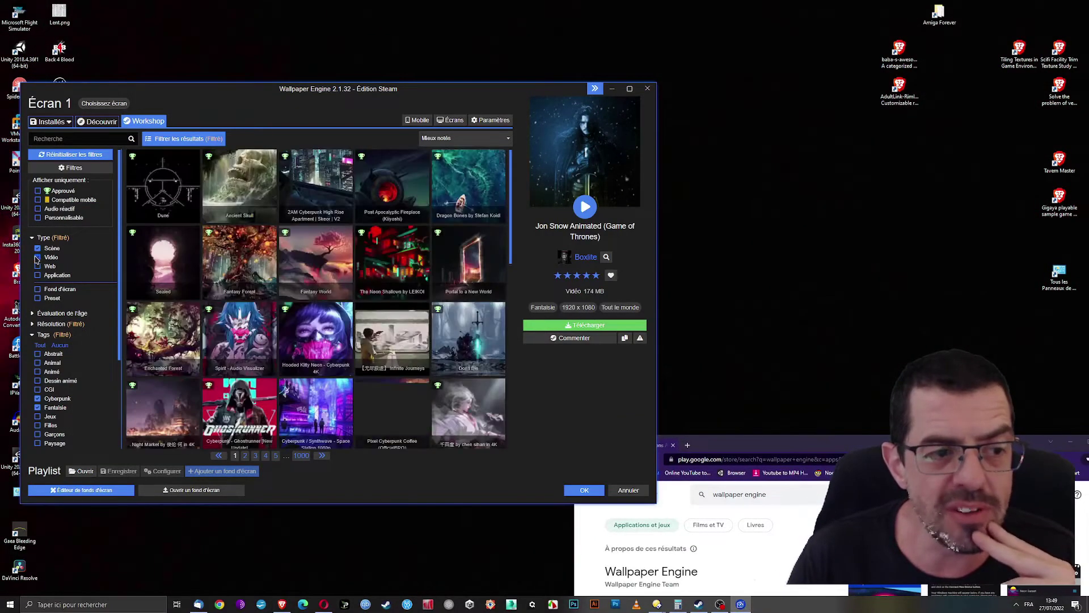
click(38, 258)
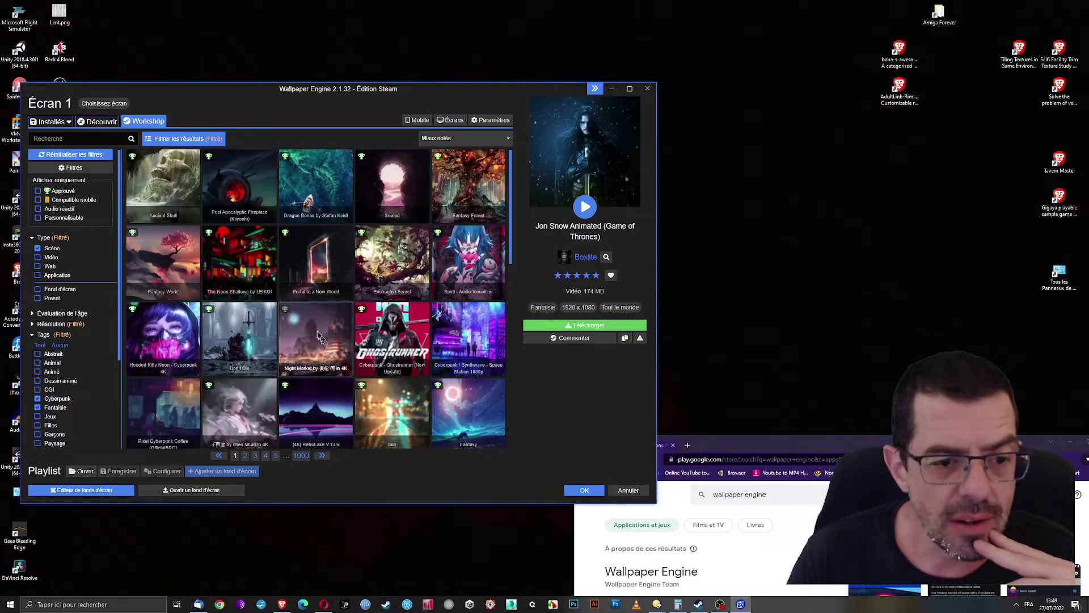
scroll(301, 333, down, 3)
click(299, 255)
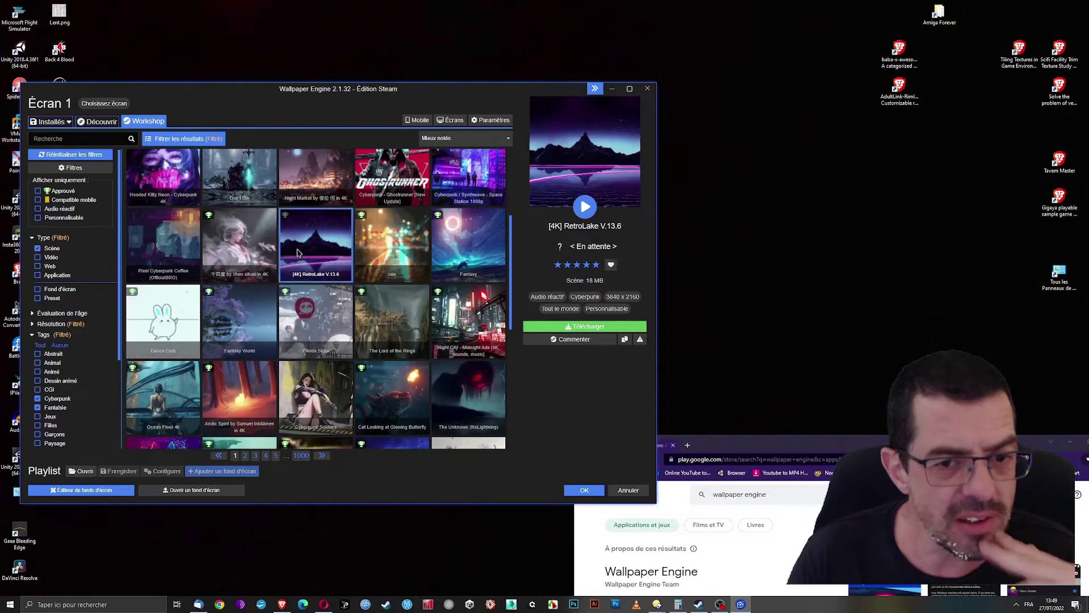
click(497, 221)
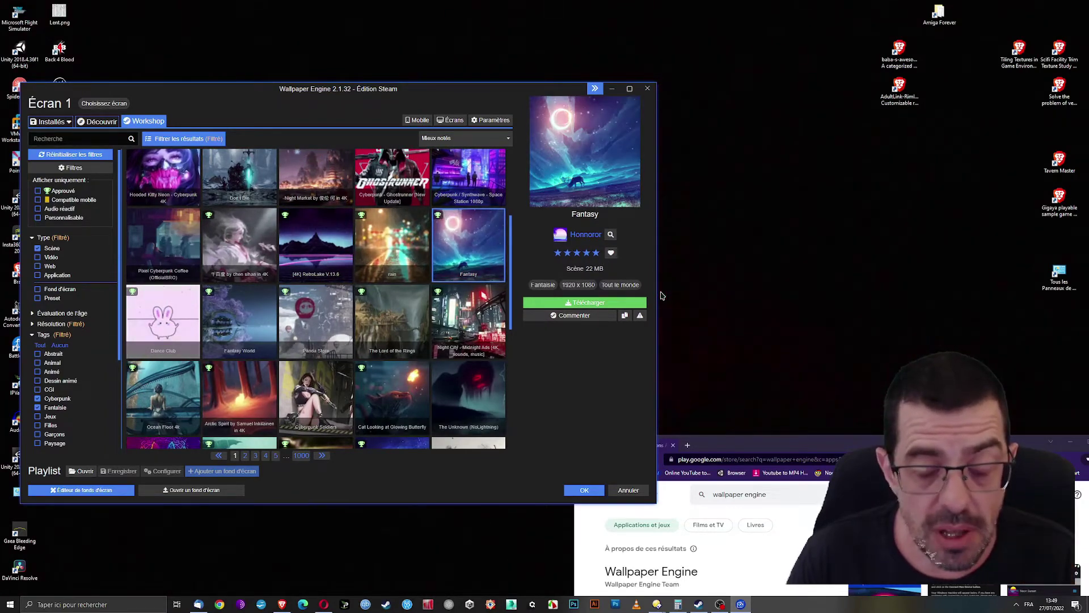
View the details of The Unknown (NoLightning), The Lord of the Rings - LotR - The one Ring, and Fantasy World.
scroll(509, 259, down, 3)
click(449, 208)
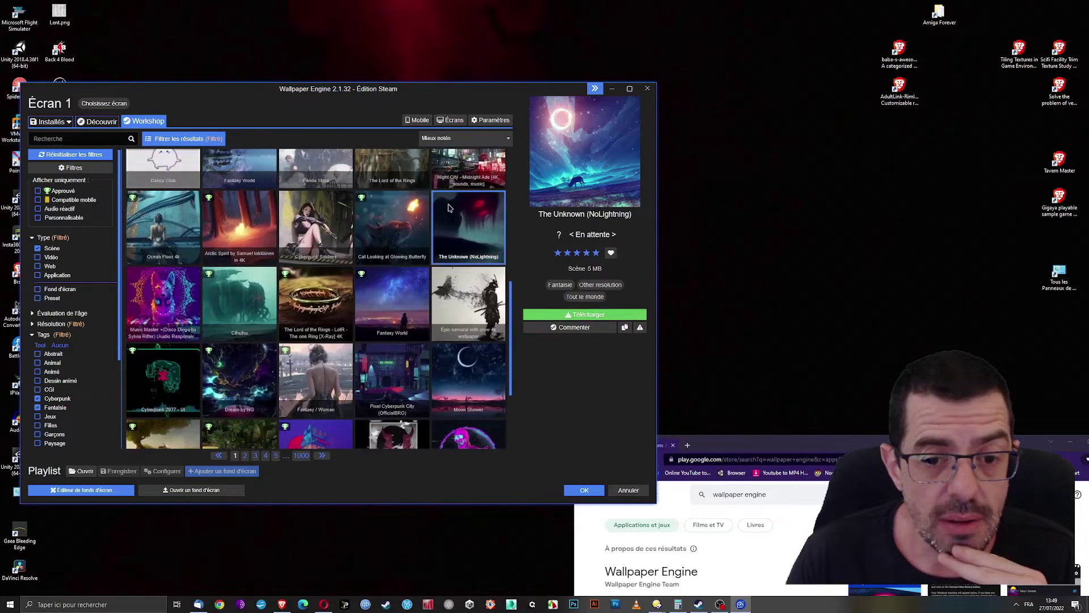
click(351, 289)
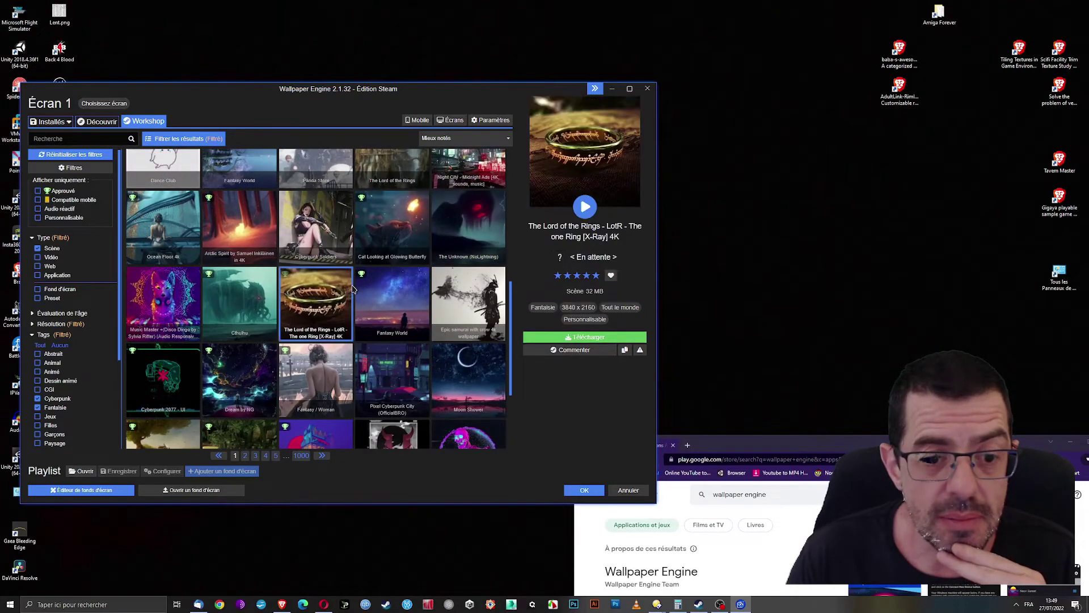
click(396, 304)
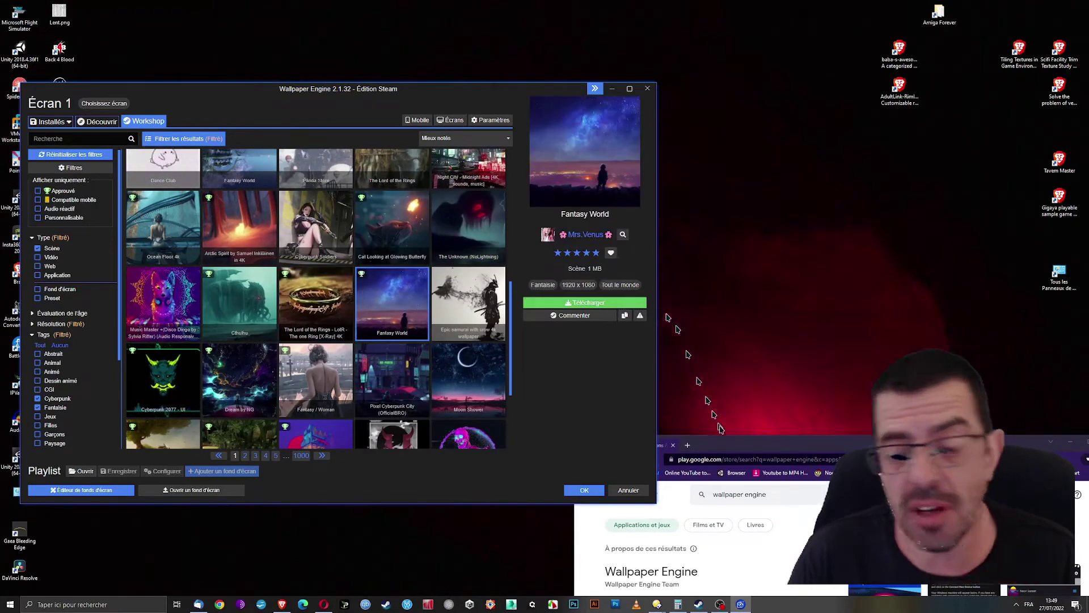
Close the Google Play browser window and view the paired phone in the mobile devices overview, closing it when done.
drag(755, 444, 288, 123)
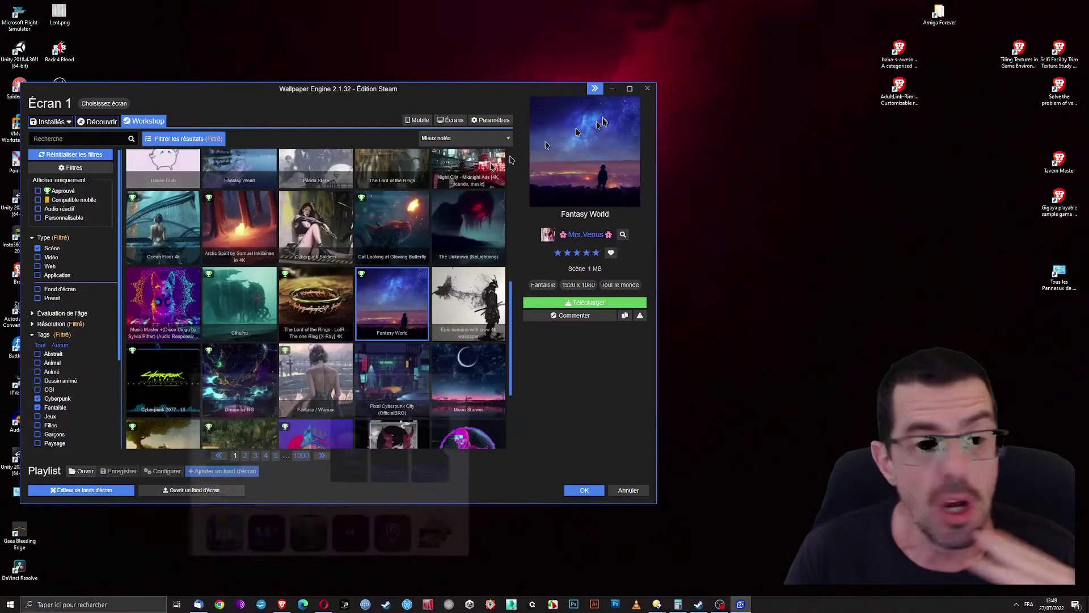
key(ctrl+w)
click(417, 120)
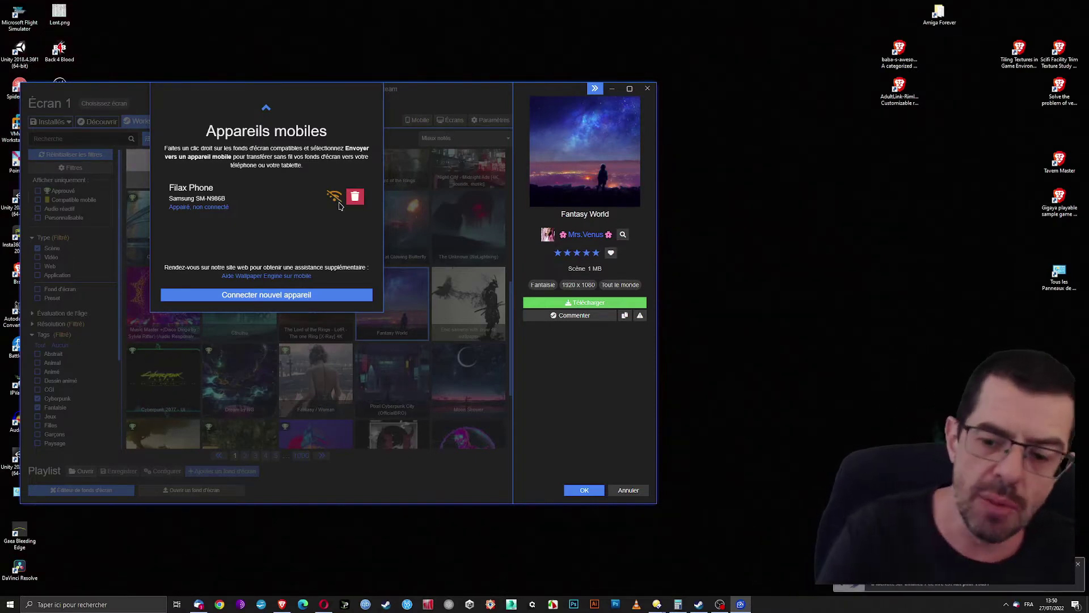
click(1078, 564)
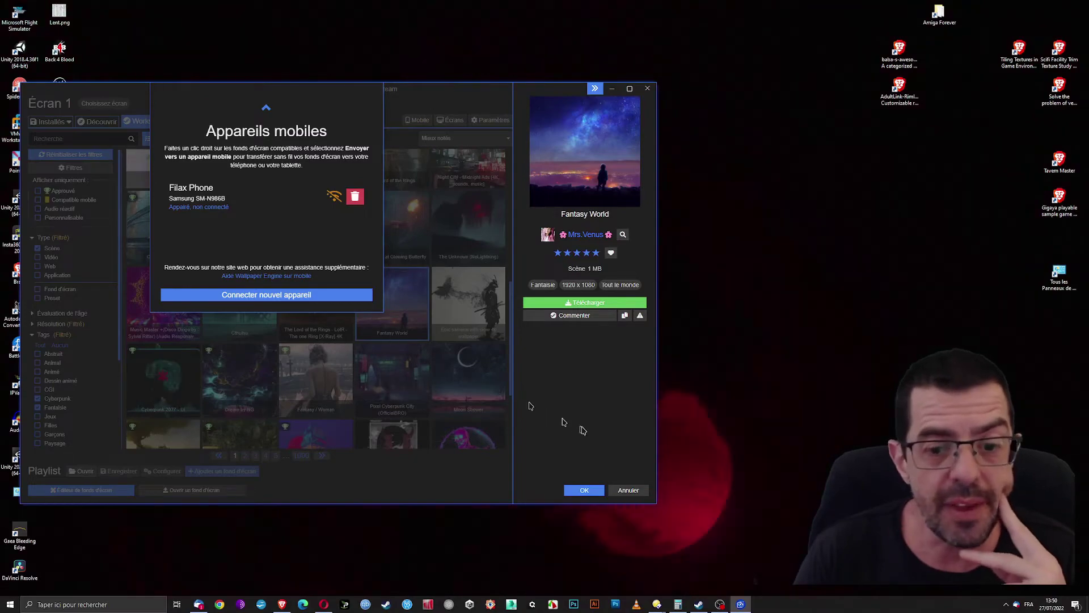
click(297, 482)
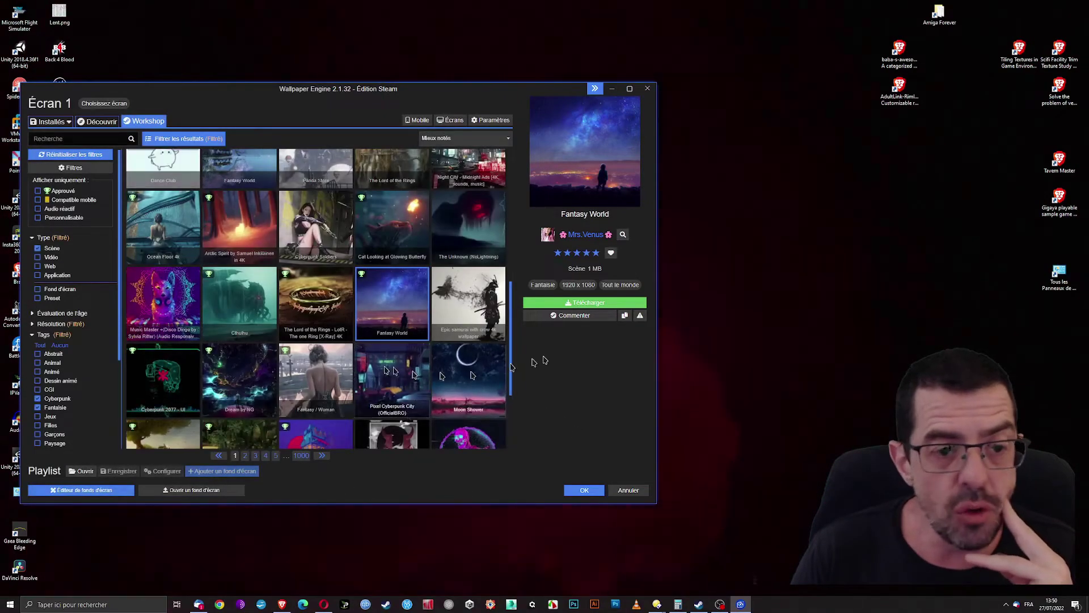
Preview the installed wallpapers Laser Grid Turbo, with the desktop uncovered, and connecting dots - customizable.
drag(352, 91, 563, 112)
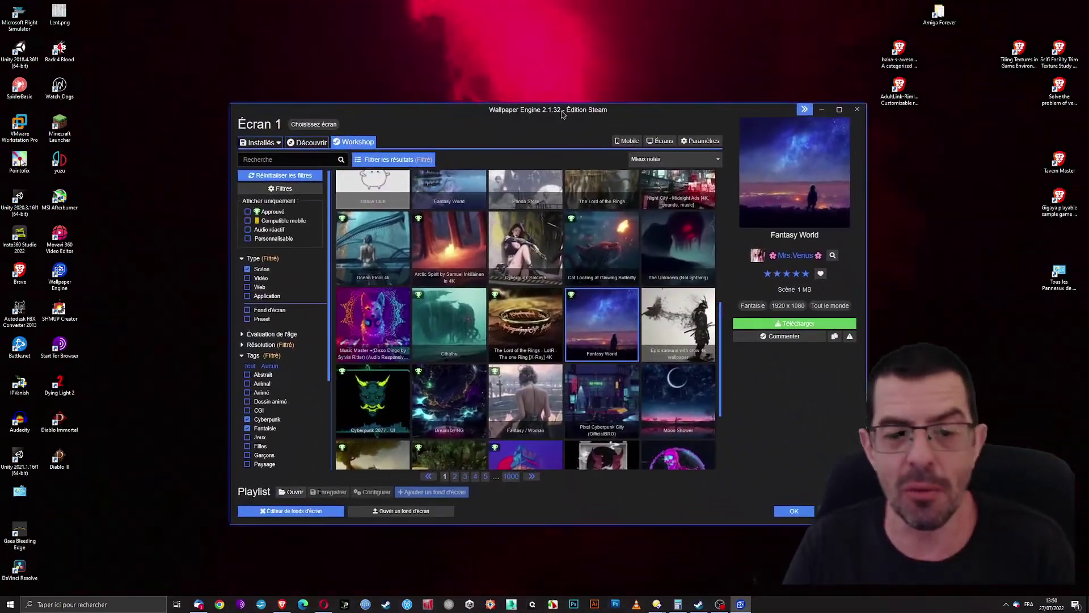
click(258, 142)
click(684, 425)
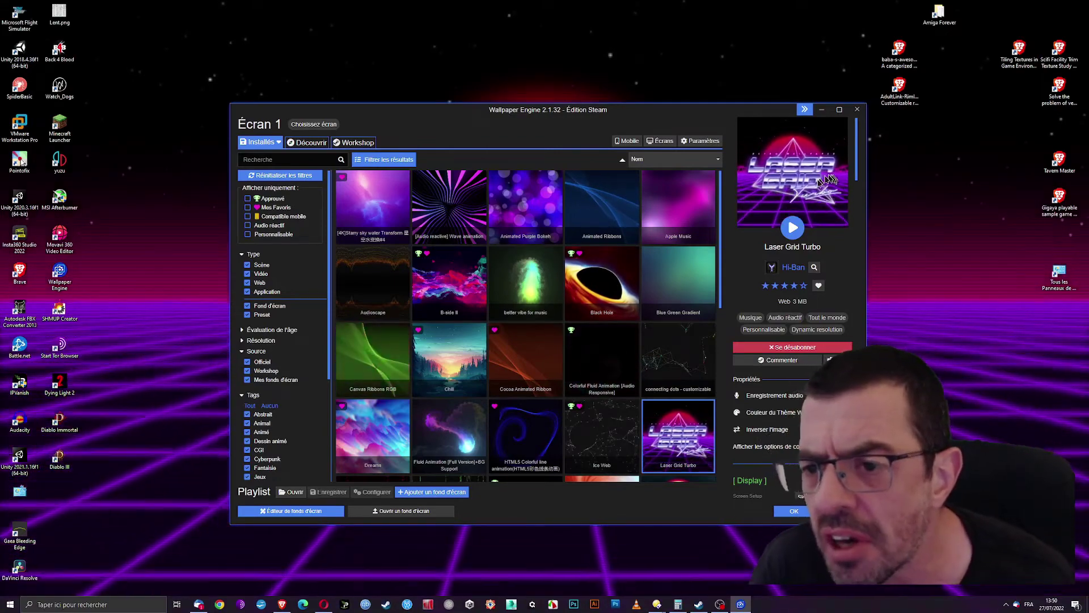
drag(731, 110, 772, 598)
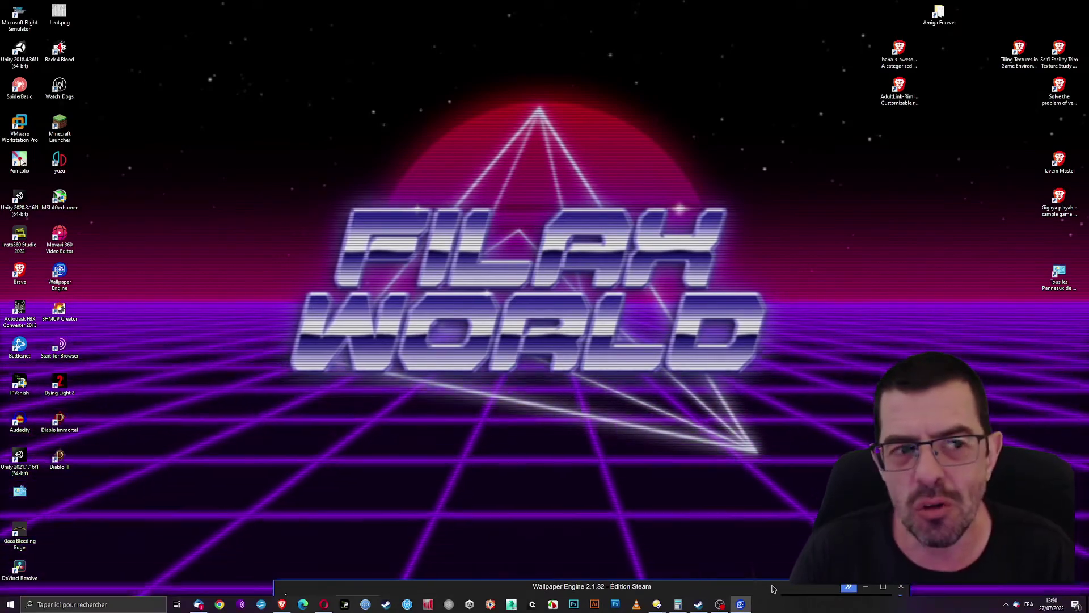
drag(771, 588, 687, 68)
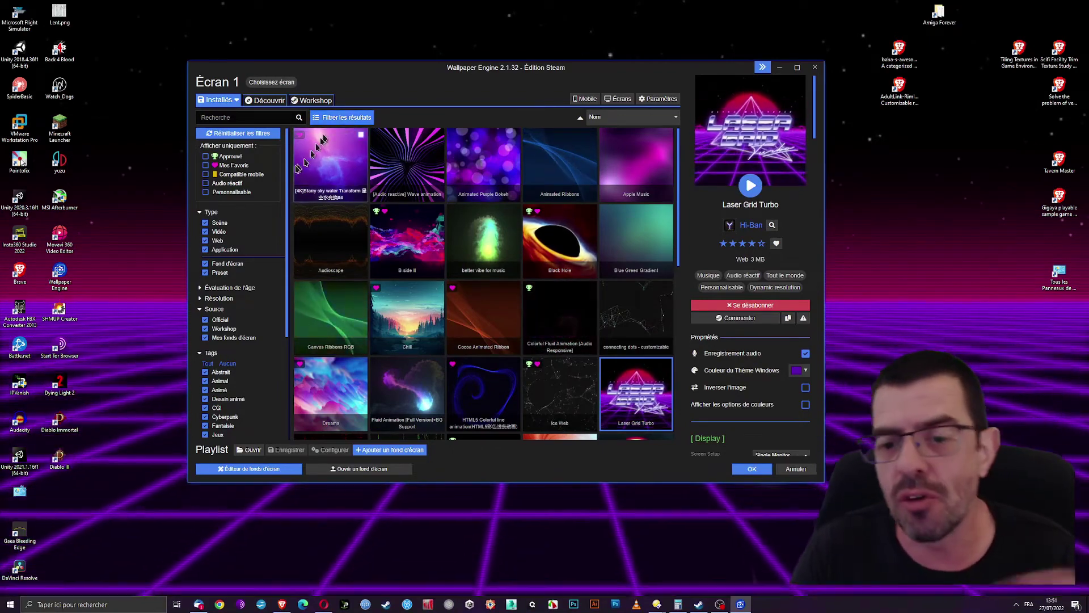
click(650, 302)
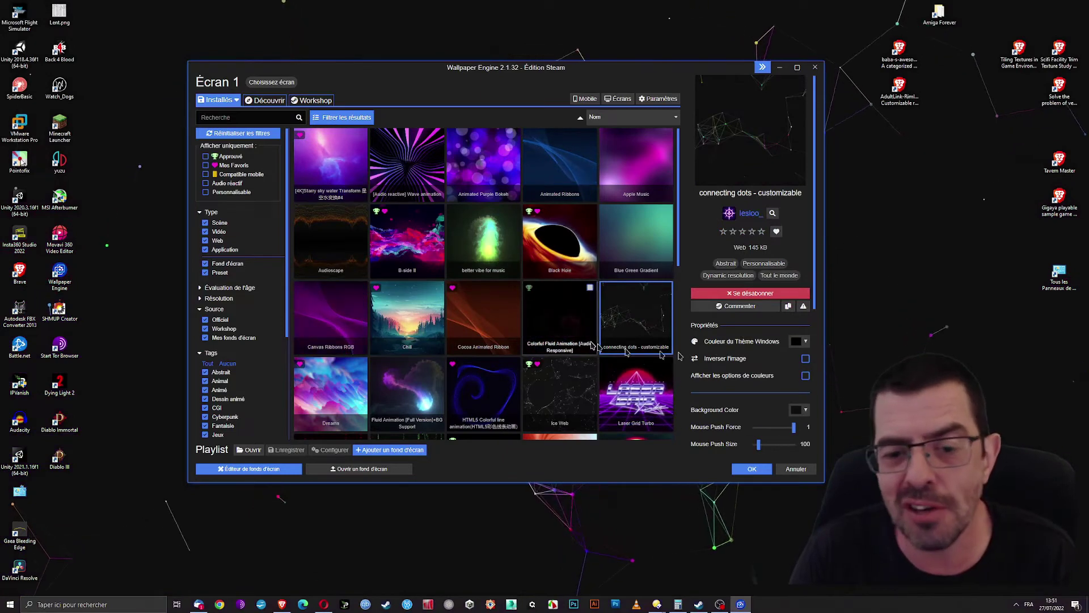
scroll(590, 347, down, 10)
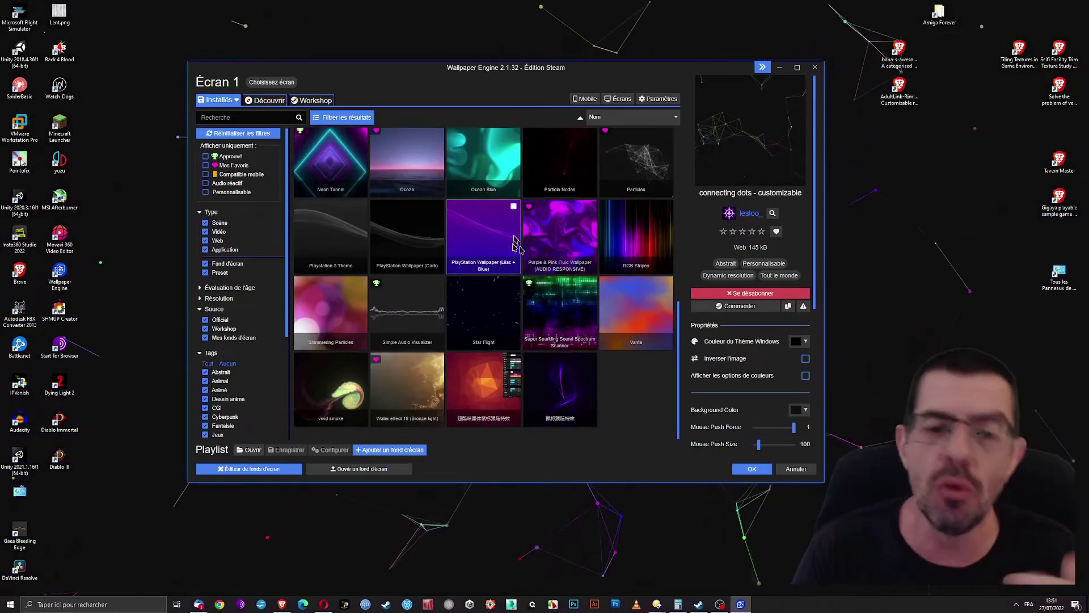
Switch the Workshop type filter from Scène to Web and look through the first page of results.
click(305, 102)
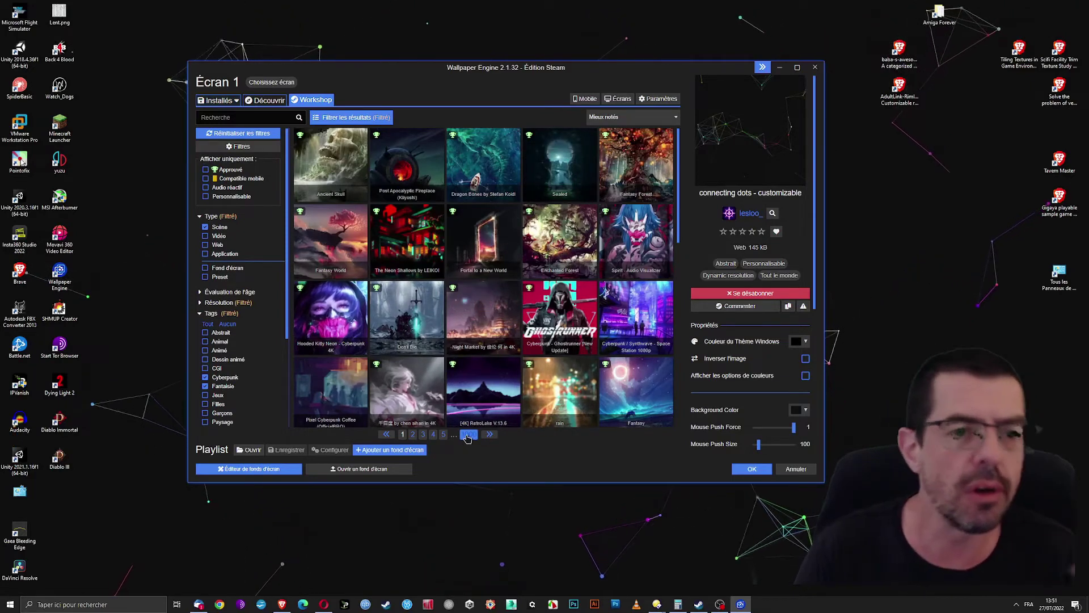
click(205, 245)
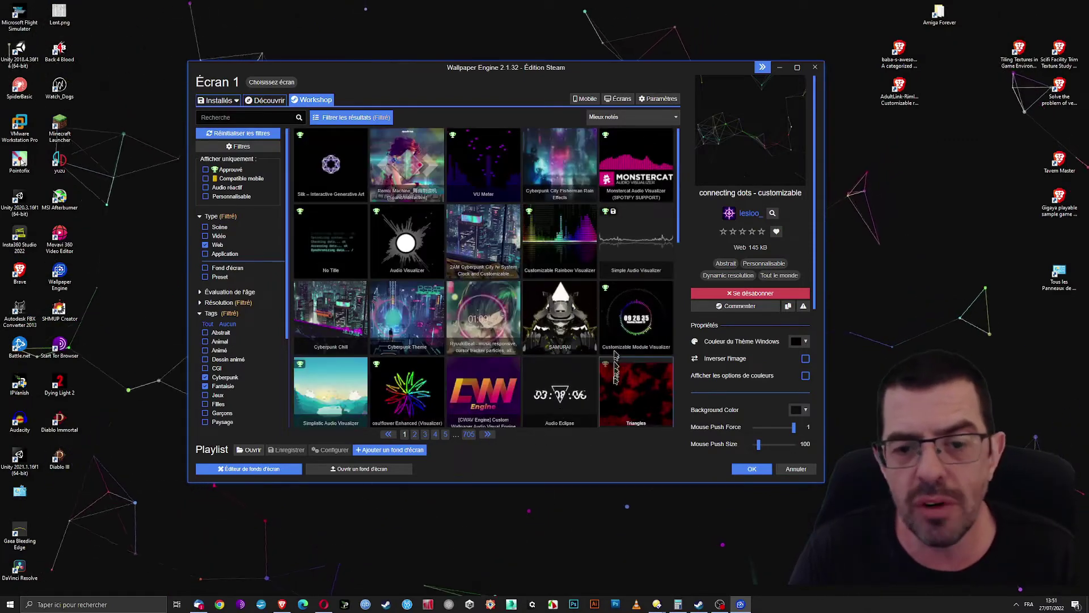
scroll(567, 363, down, 10)
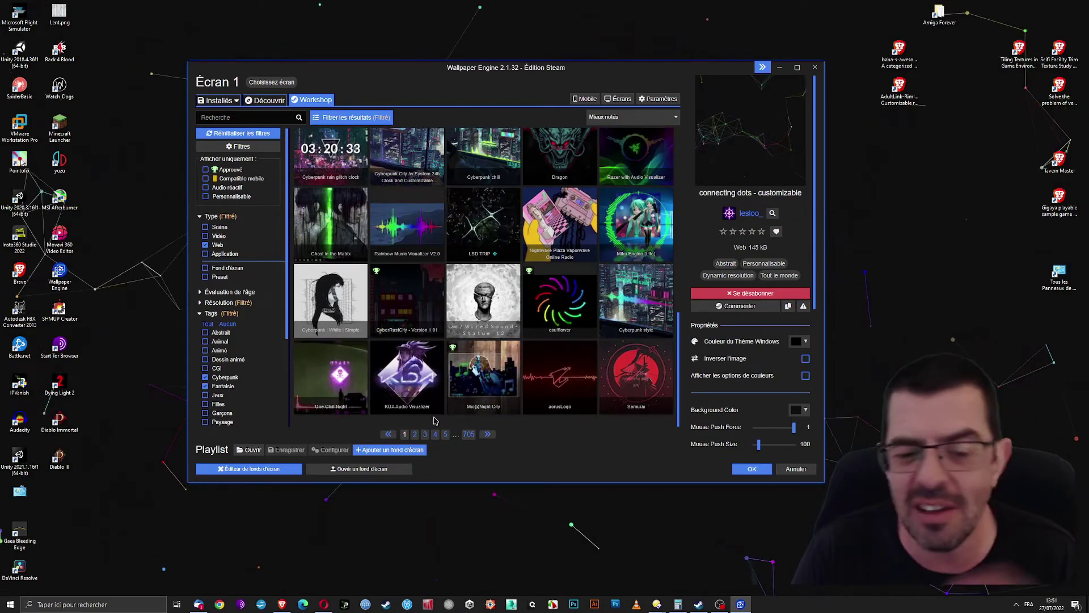
View the Votre contenu options among the discovery recommendations, and sort the Workshop results by Populaires (Aujourd'hui).
click(267, 101)
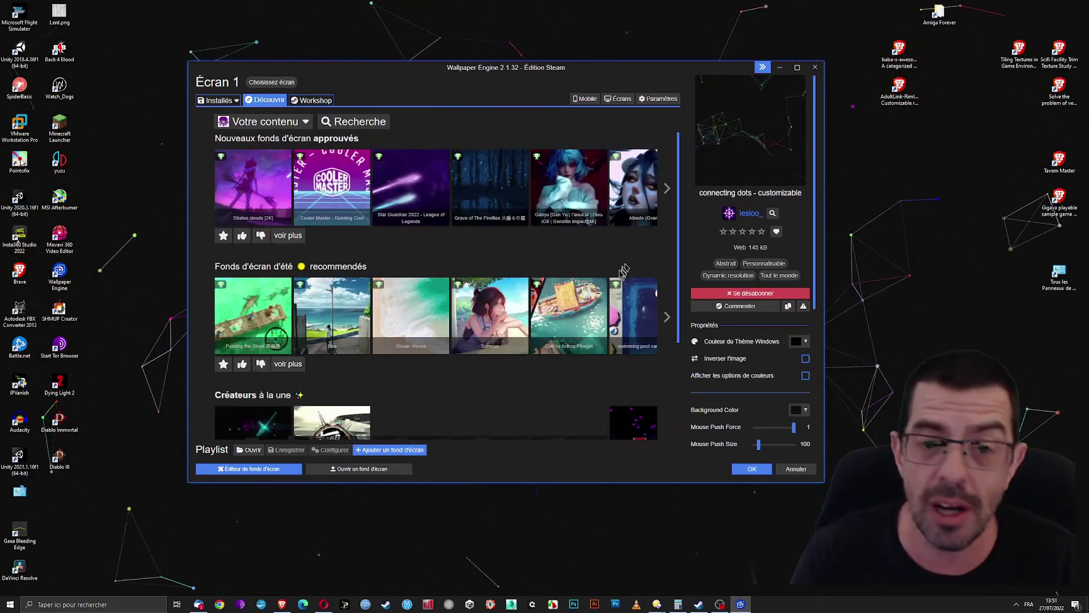
click(282, 122)
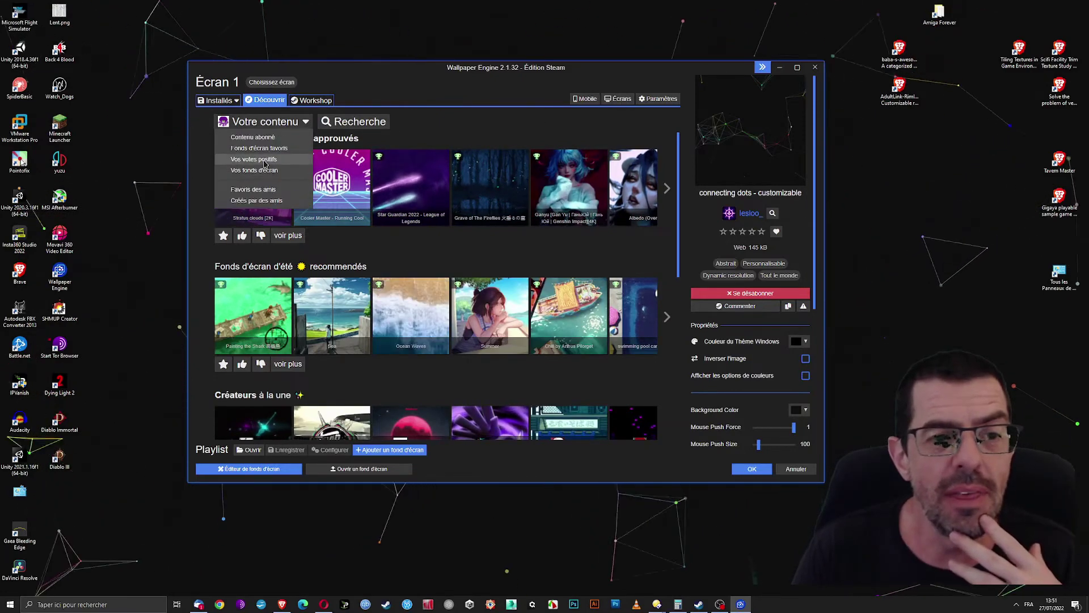
click(312, 100)
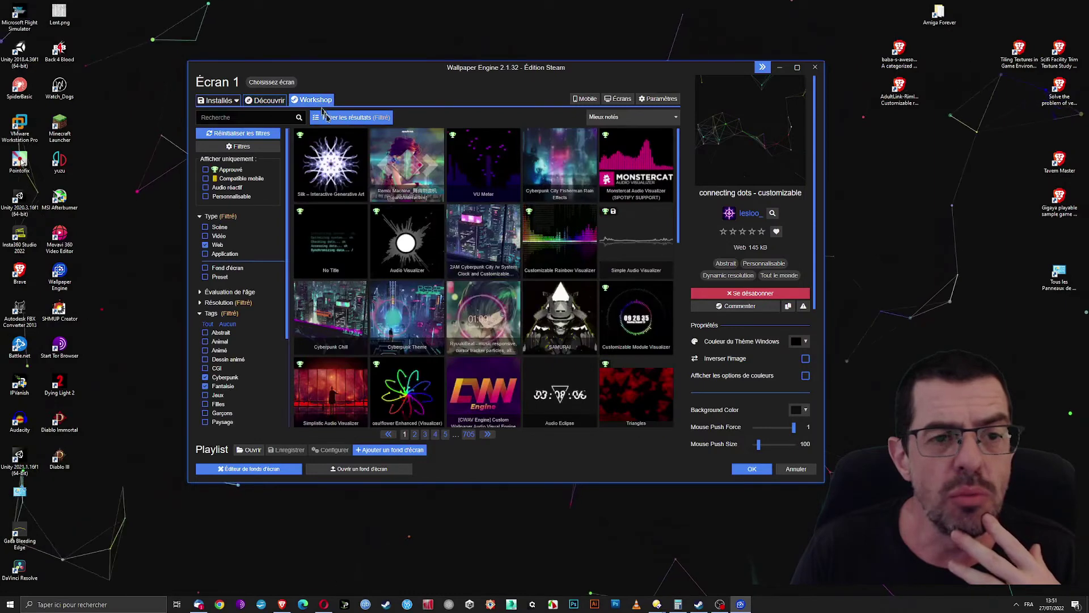
click(647, 118)
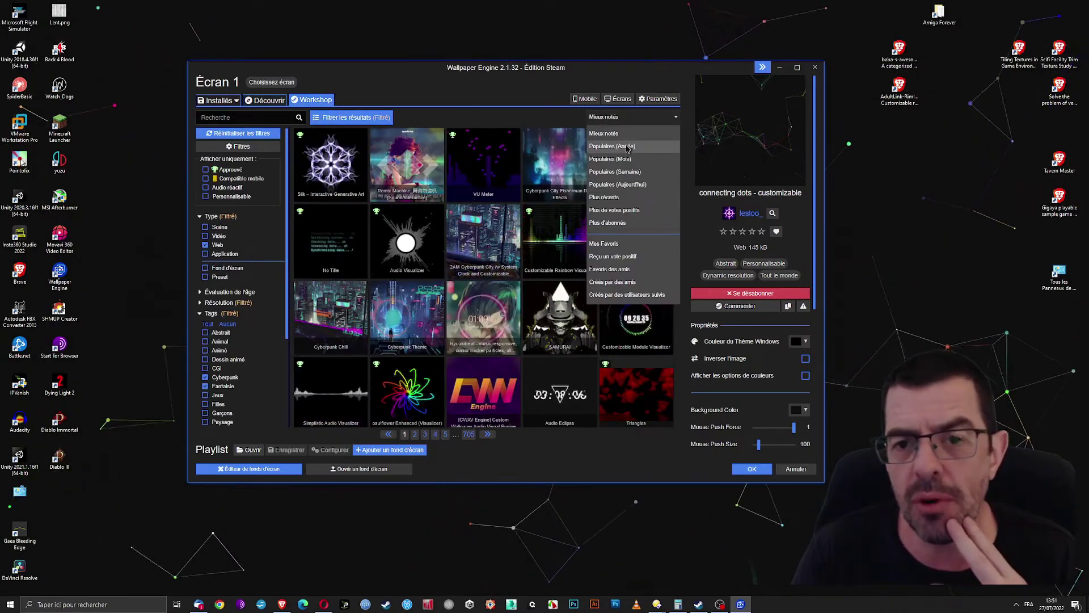
click(624, 182)
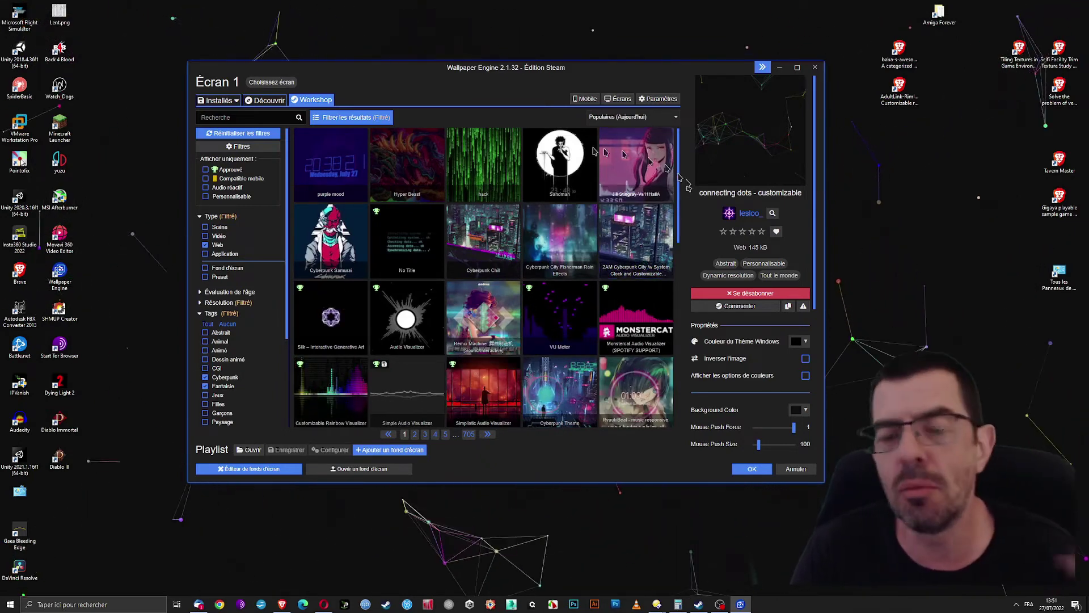
Look through the whole collection of installed wallpapers.
click(227, 101)
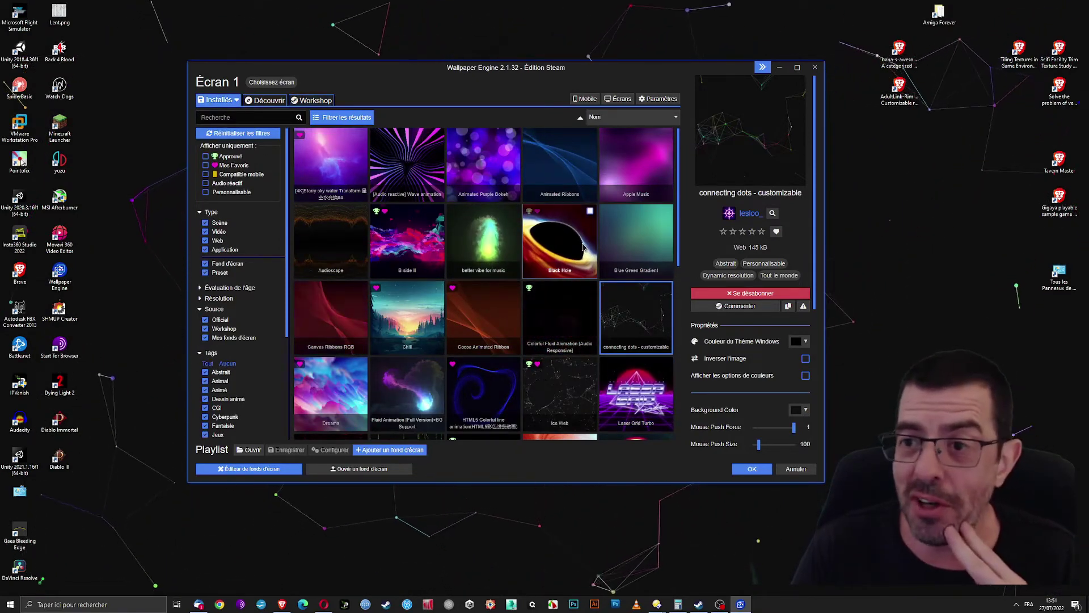
scroll(582, 255, down, 3)
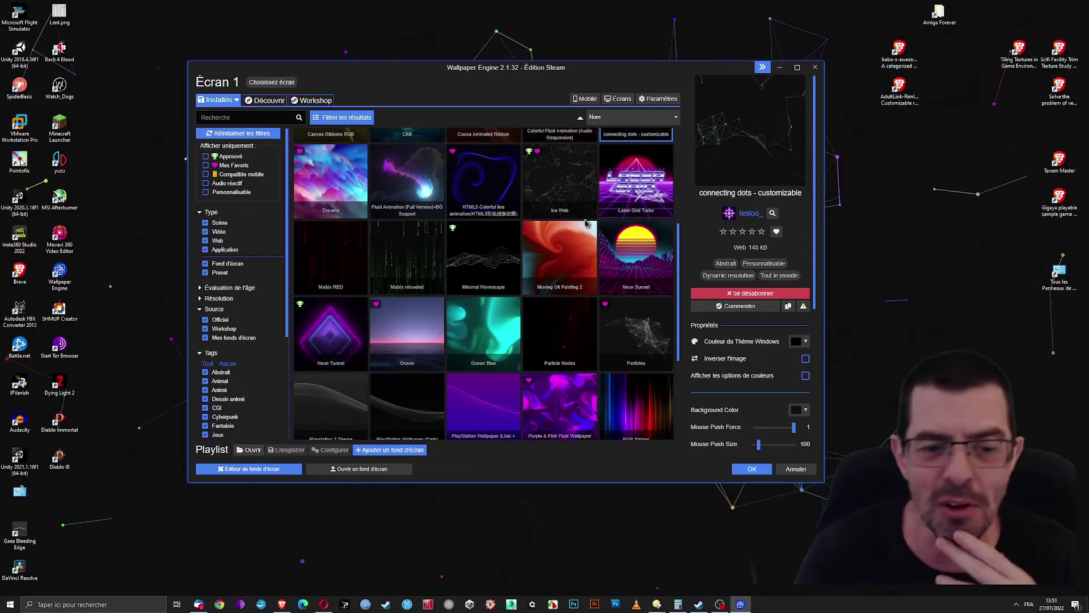
scroll(585, 224, down, 3)
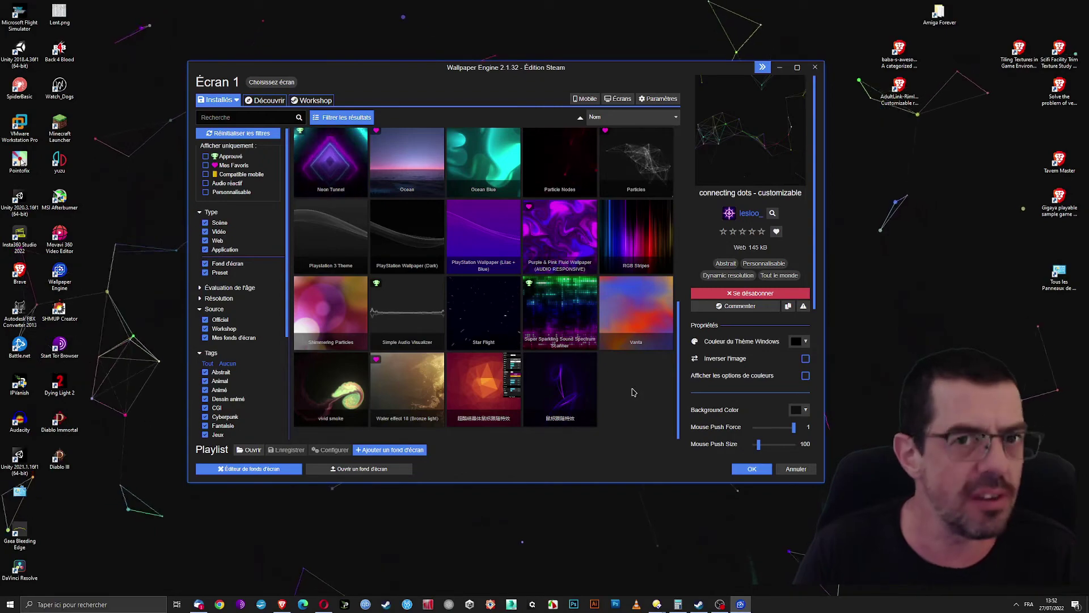
Preview the Vanta wallpaper, select Neon Tunnel, and uncover the desktop to show it before bringing the window back.
drag(583, 75, 506, 63)
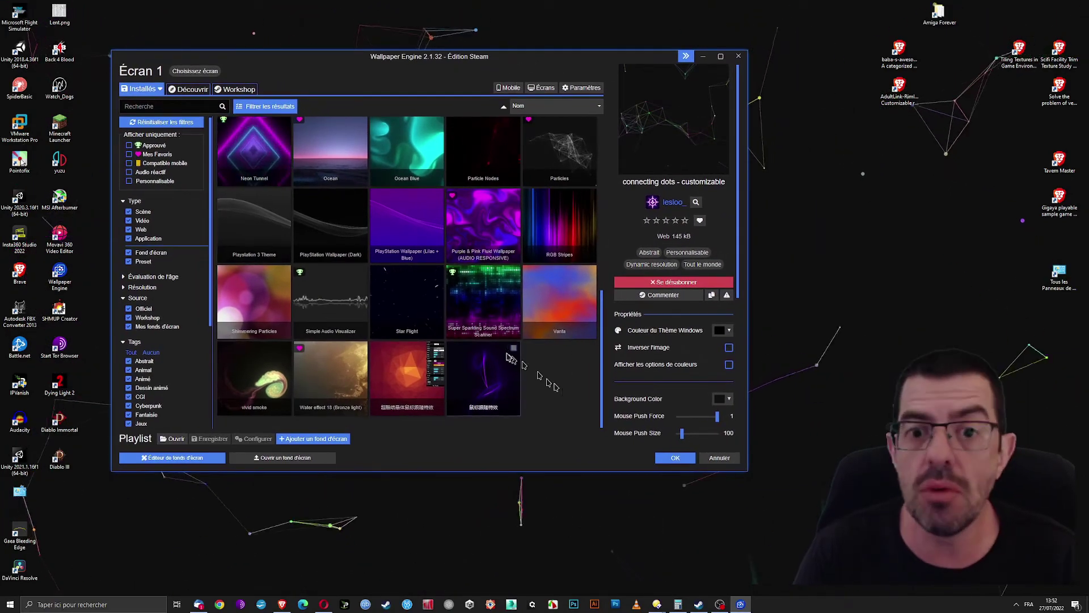
click(532, 283)
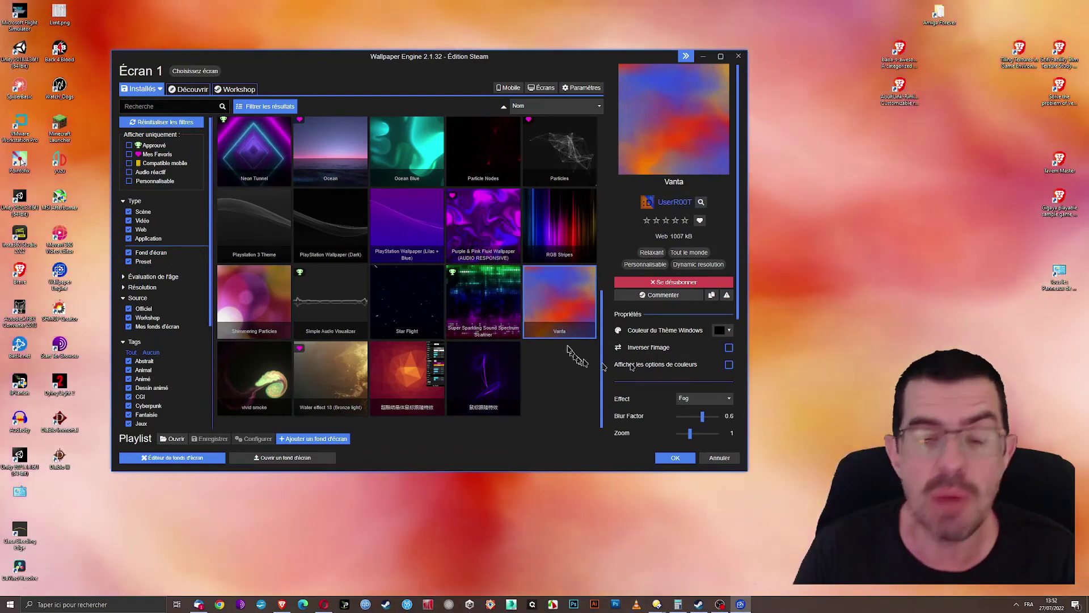
click(254, 151)
drag(339, 59, 333, 451)
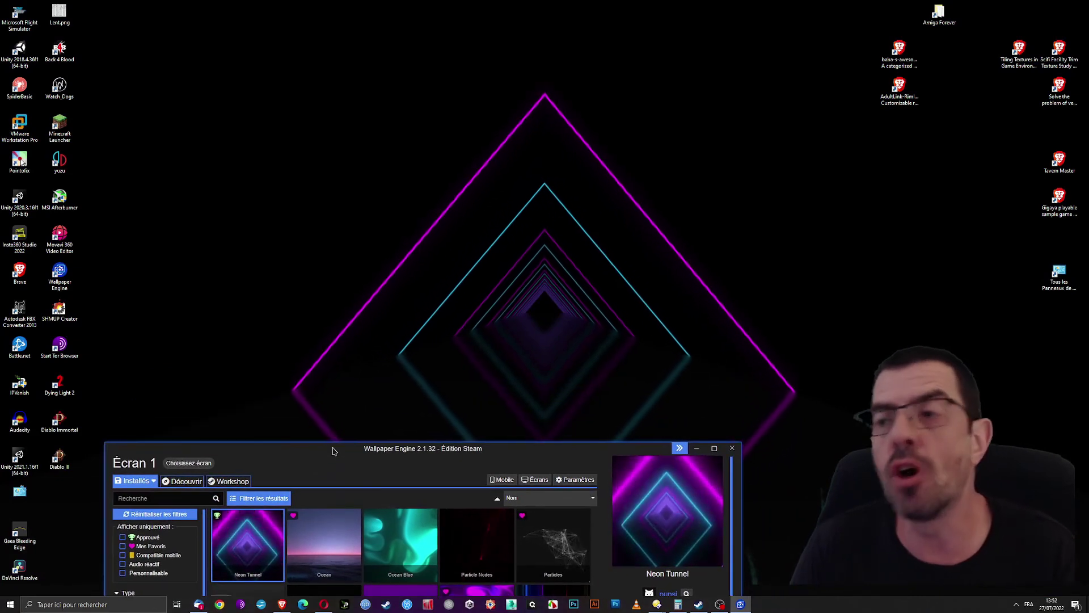
drag(333, 451, 369, 76)
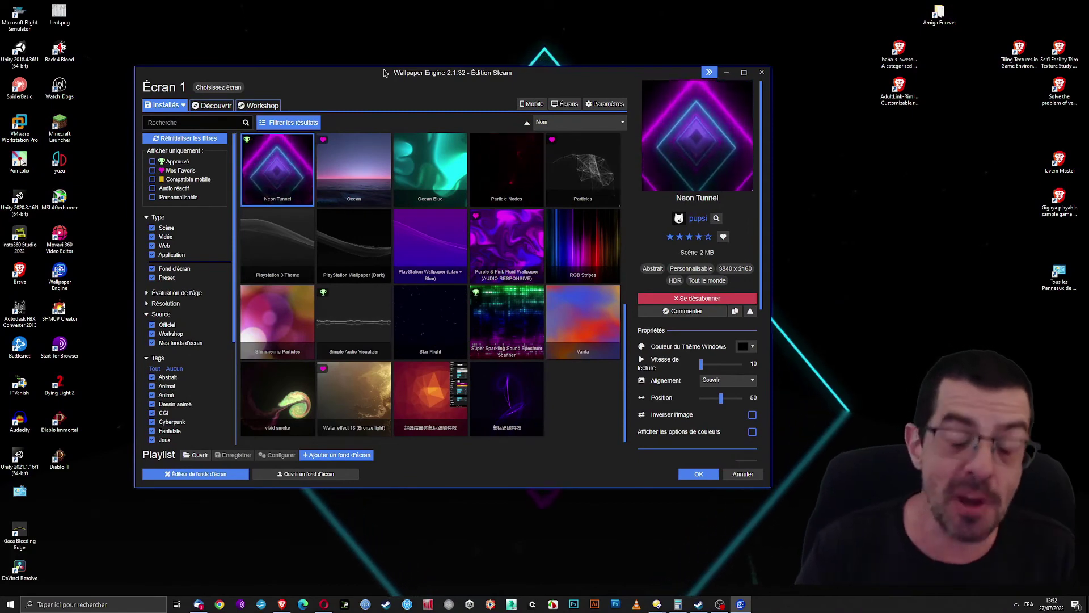